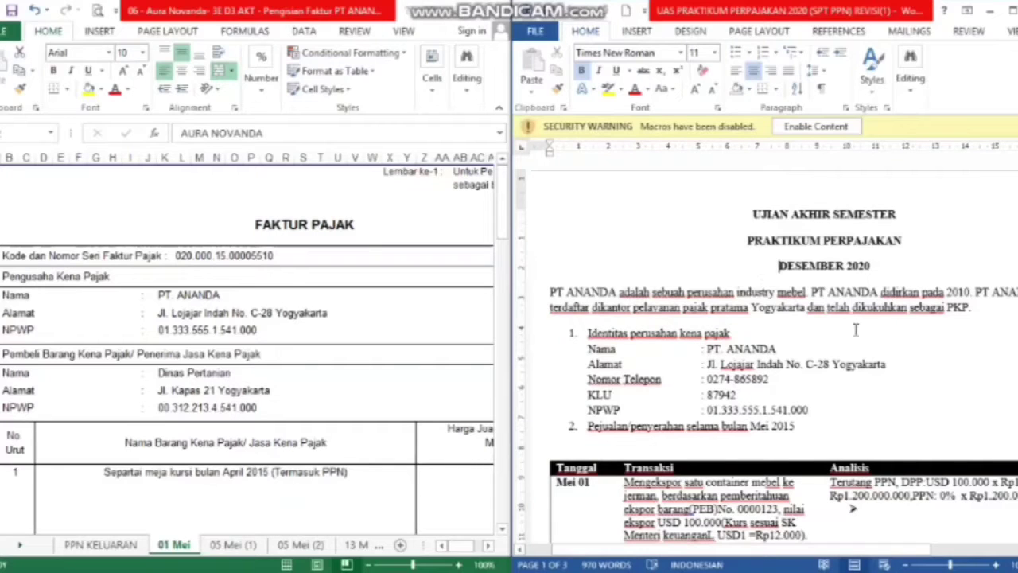
Read the introductory paragraph about PT ANANDA in the exam document, highlighting its text
click(750, 292)
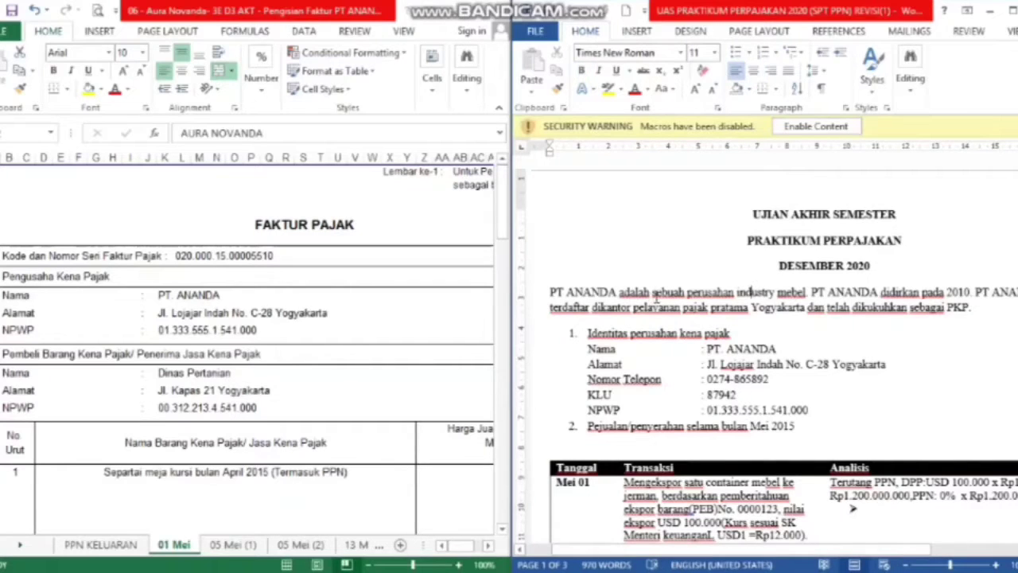
drag(653, 292, 969, 316)
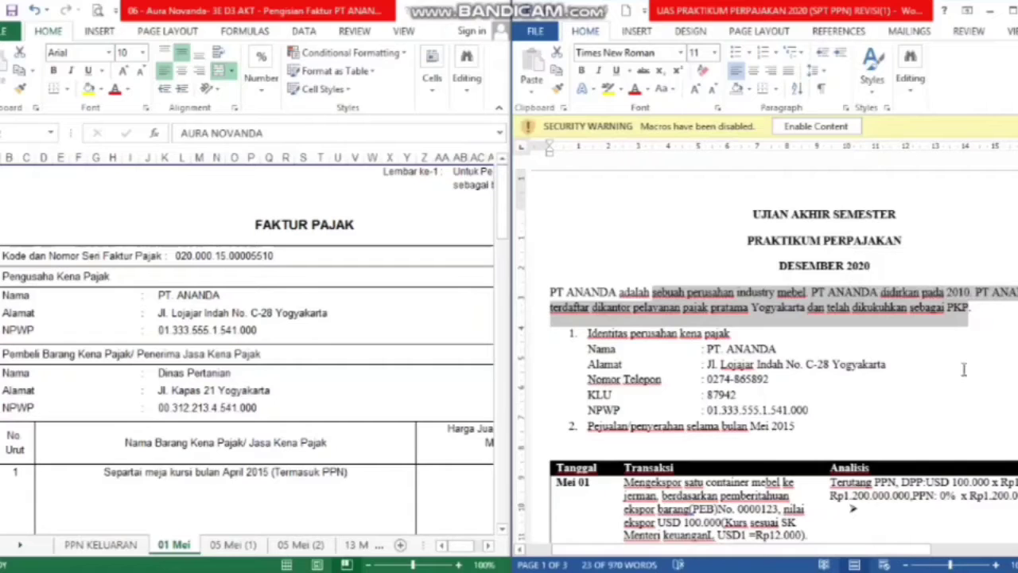
click(928, 329)
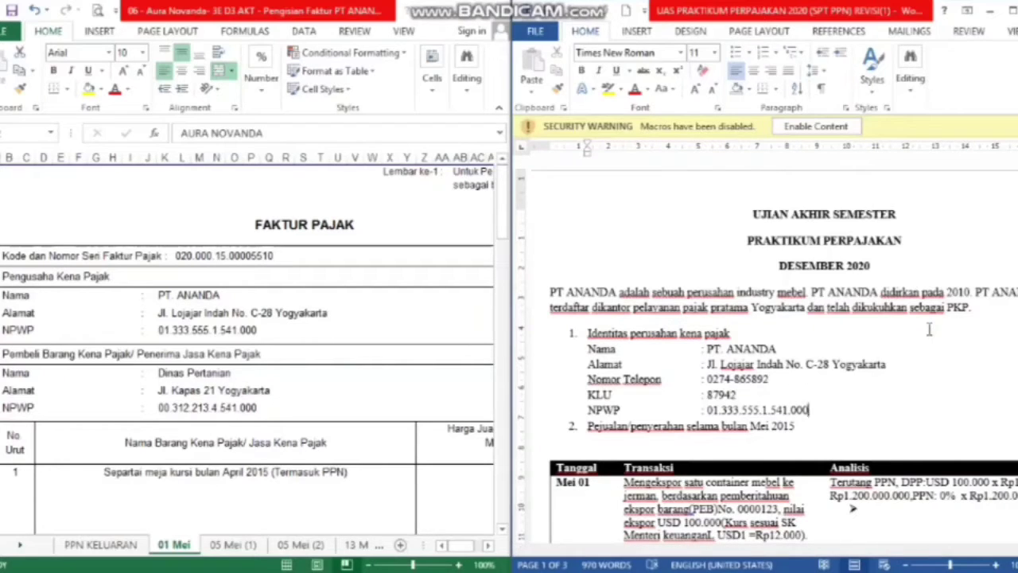
Examine the company identity section and the first rows of the May 2015 transaction table in the exam document
key(Down)
key(Down)
key(Down)
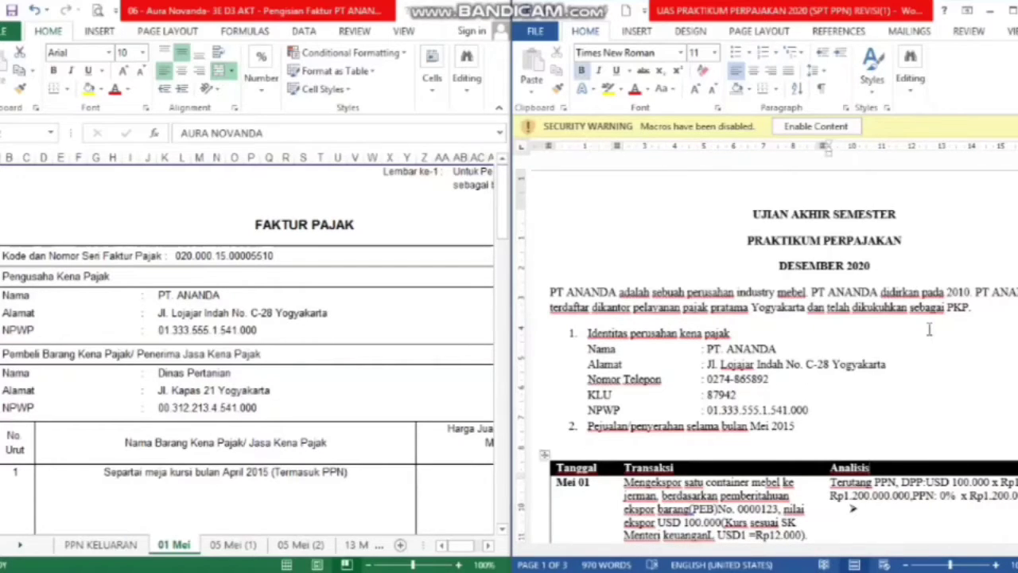
key(Down)
key(Down)
key(Down)
key(Down)
key(Down)
key(Down)
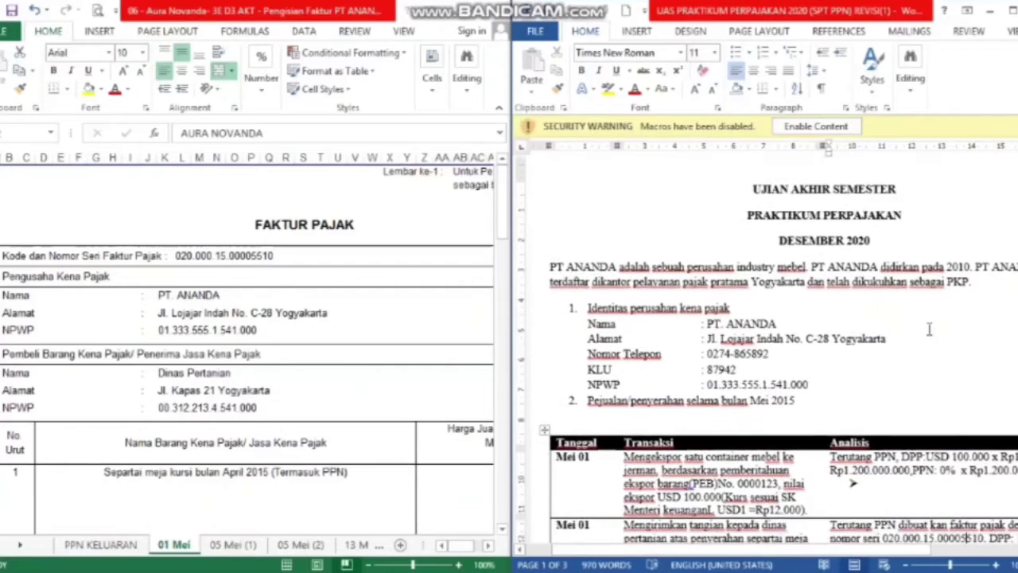
key(Down)
key(Down)
key(Down)
key(Down)
key(Down)
key(Down)
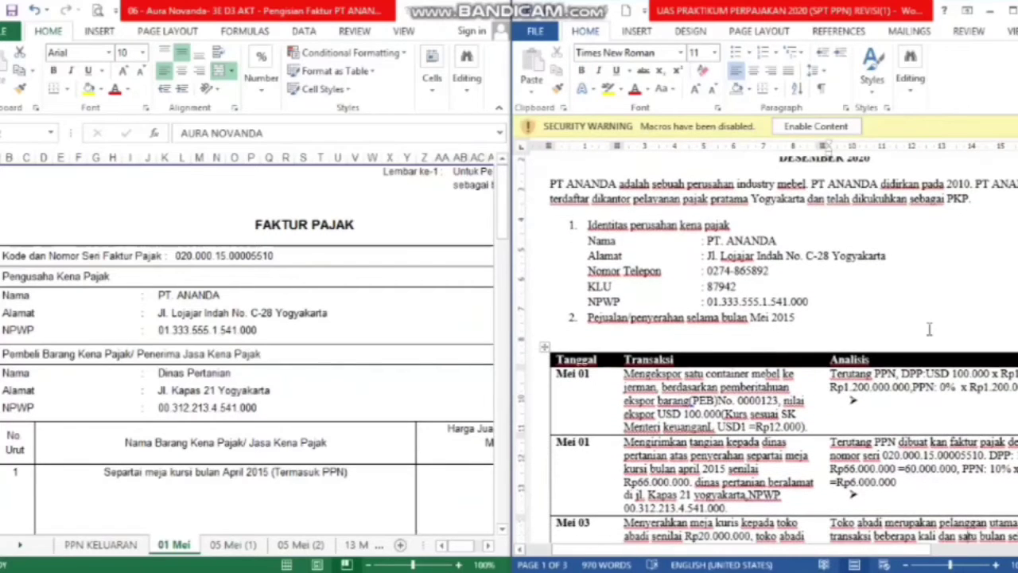
click(928, 329)
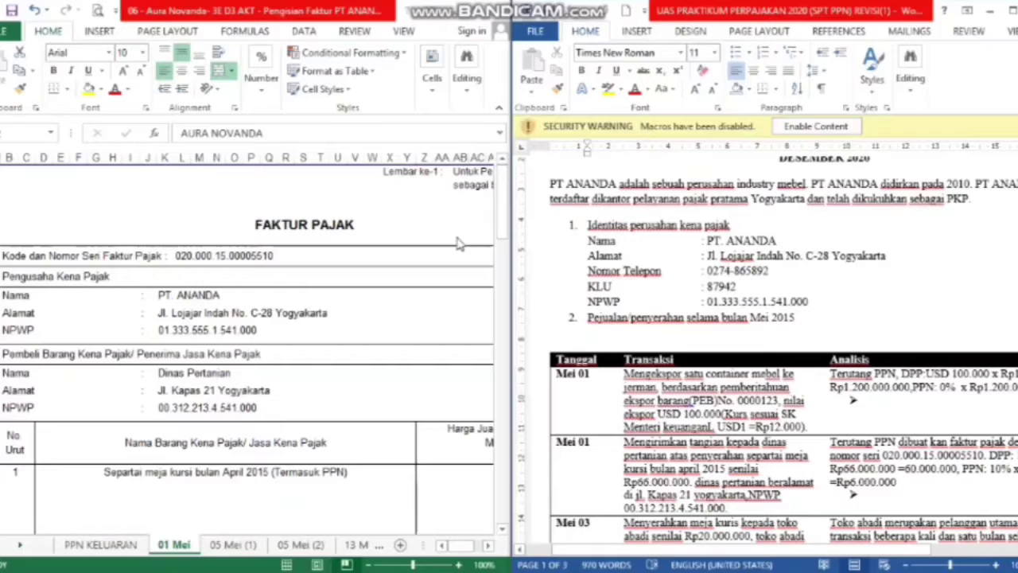
Check the seller's and buyer's name cells in the 01 Mei tax invoice against the exam document
click(222, 299)
click(222, 298)
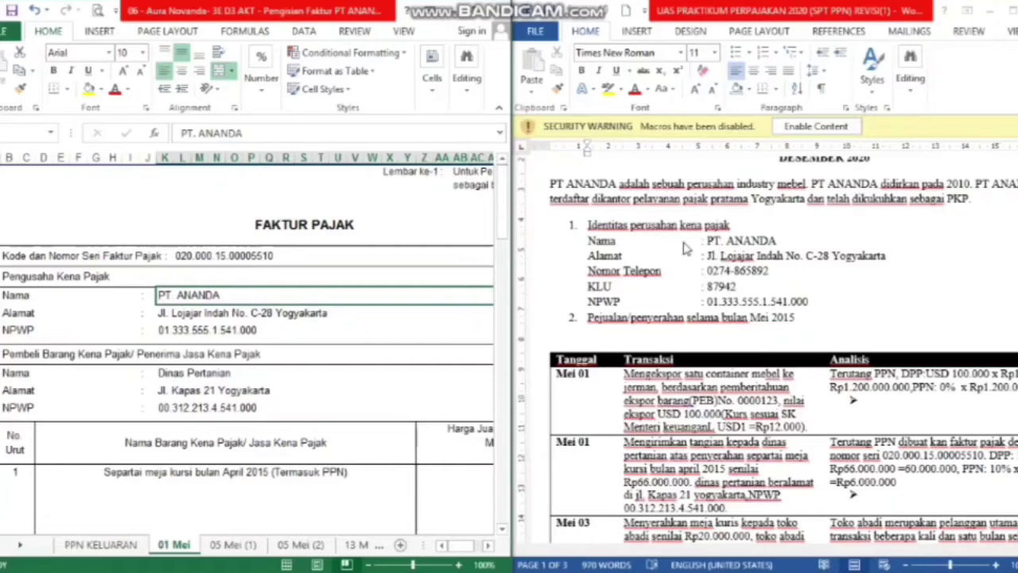
click(237, 372)
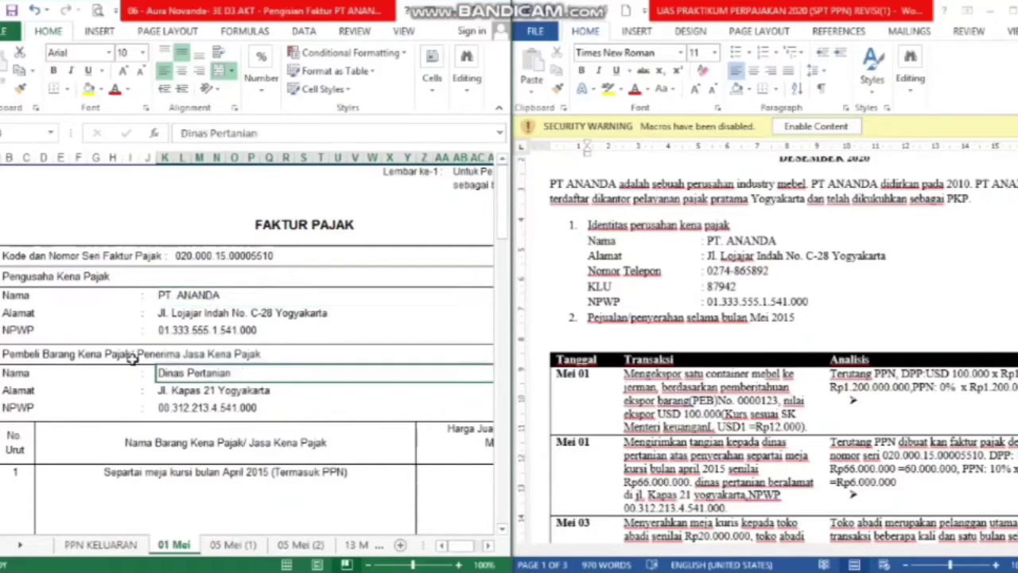
Review the first Mei 01 transaction, the furniture export to Germany, including its PEB reference and PPN analysis
click(621, 393)
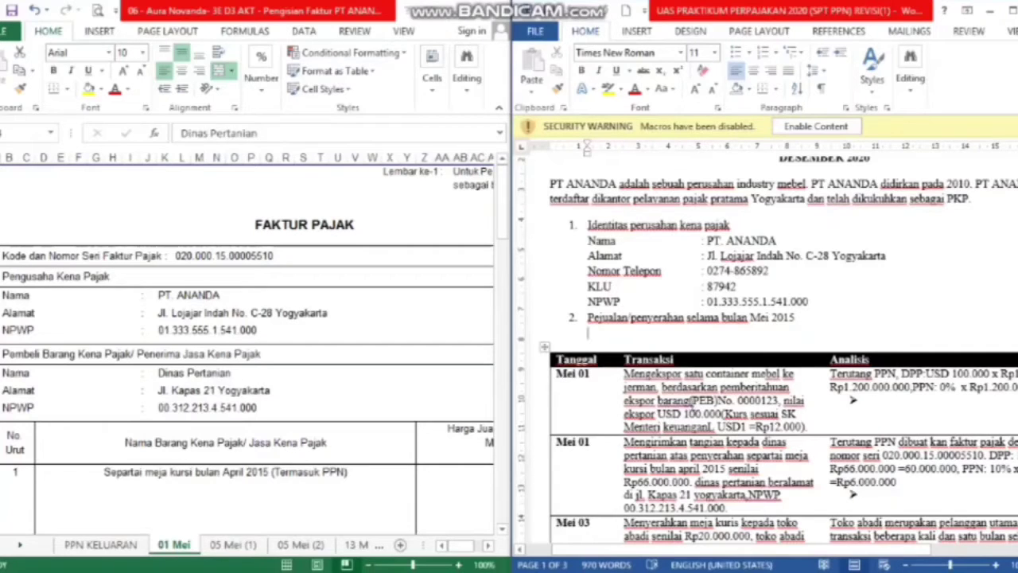
drag(688, 400, 755, 400)
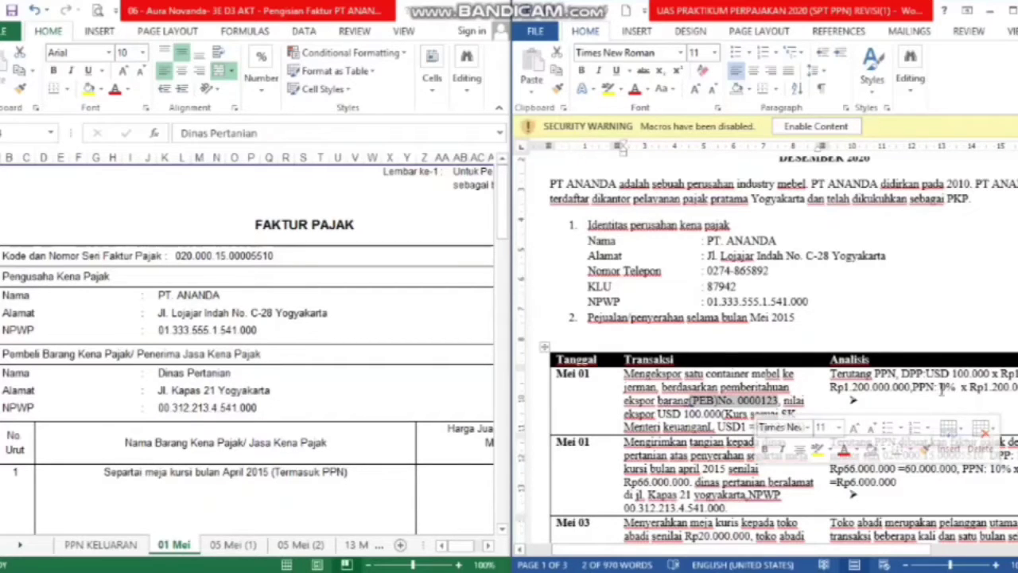
click(941, 388)
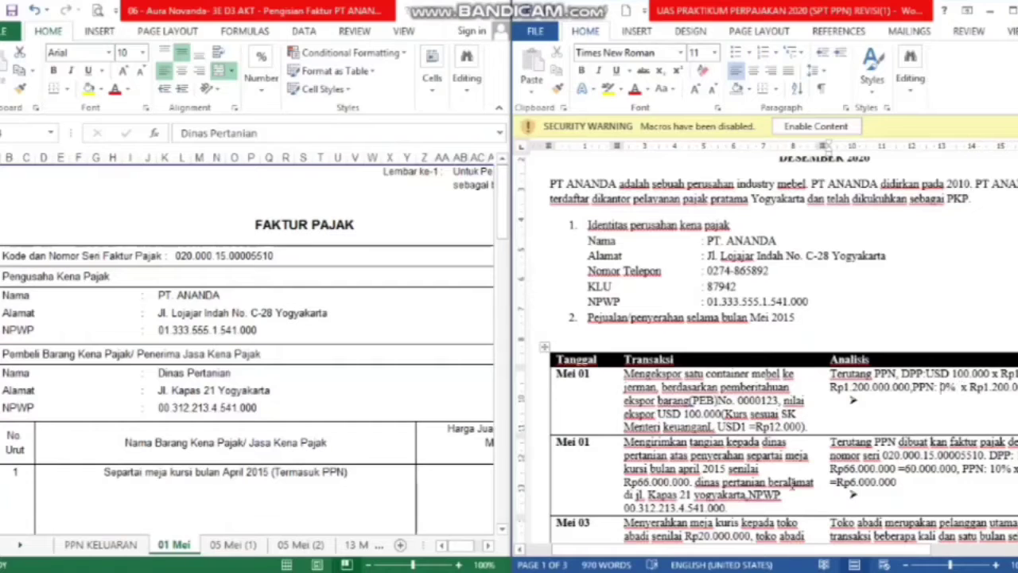
click(636, 452)
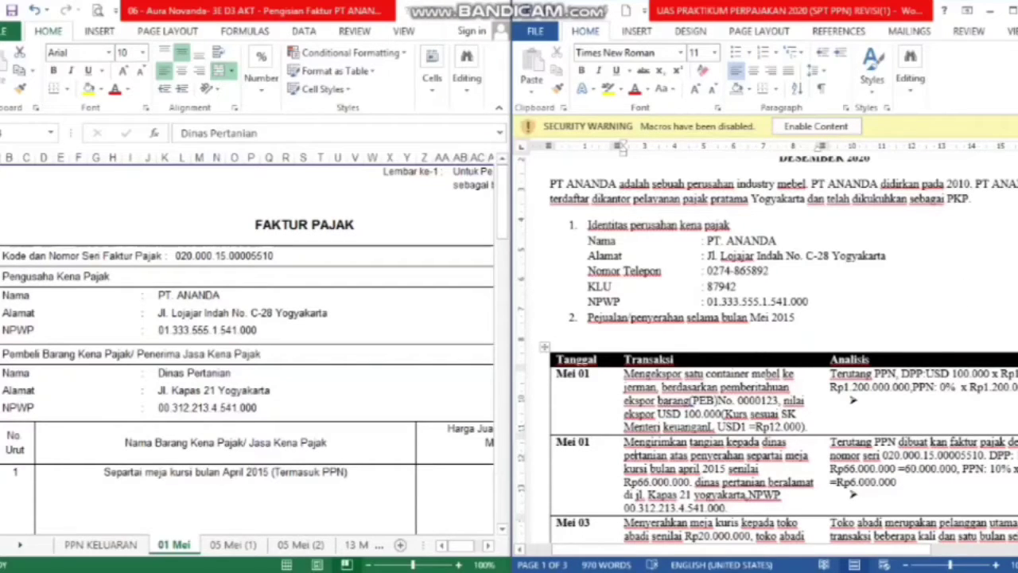
Review the second Mei 01 transaction, the table and chair delivery to Dinas Pertanian, highlighting its date
scroll(767, 350, down, 5)
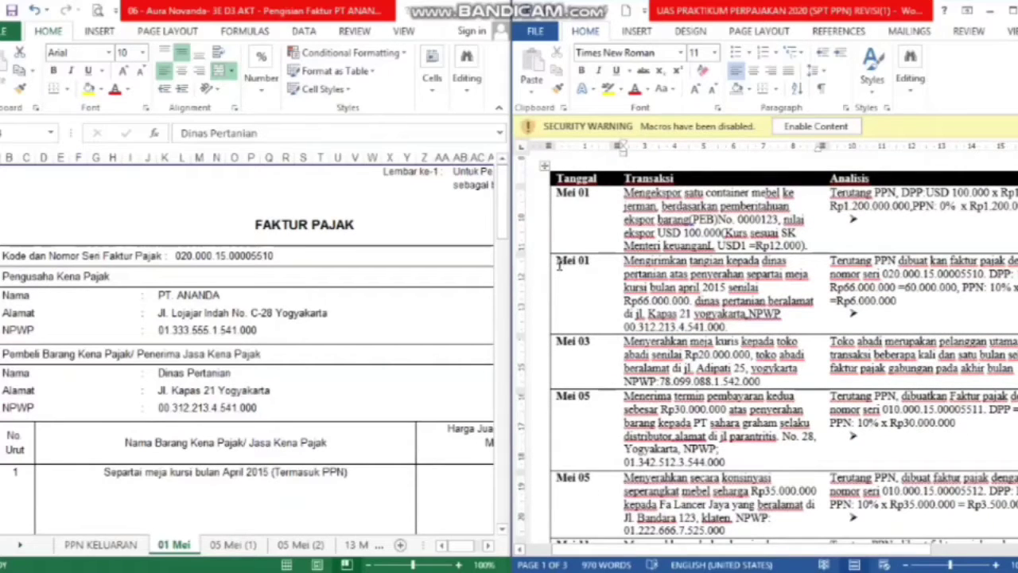
drag(557, 263, 589, 266)
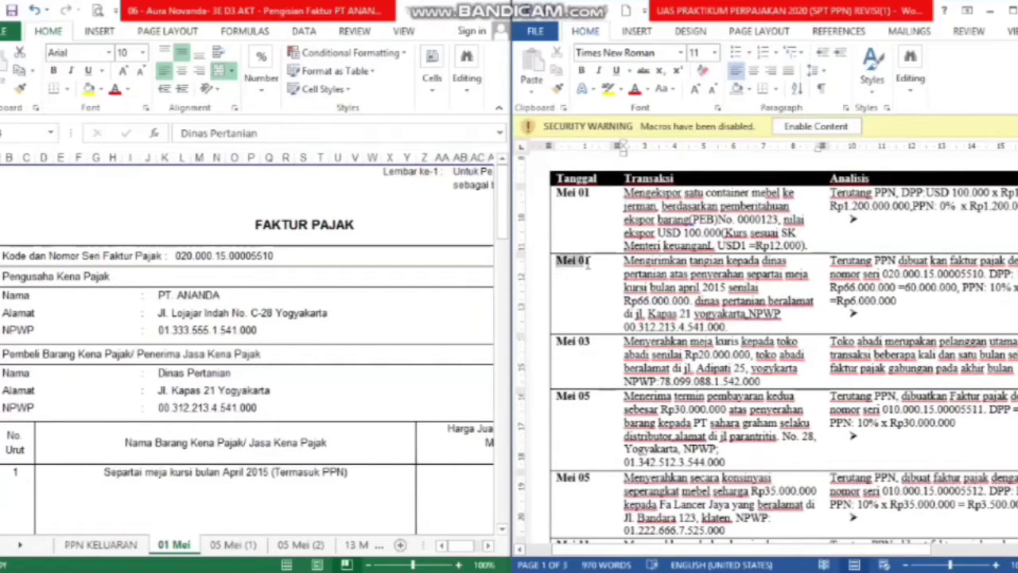
click(616, 261)
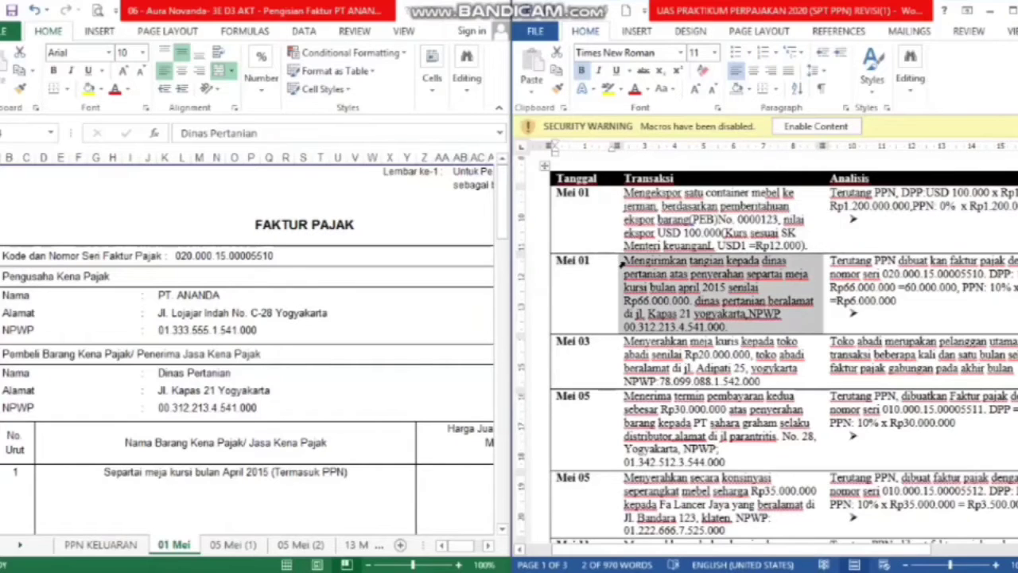
click(606, 242)
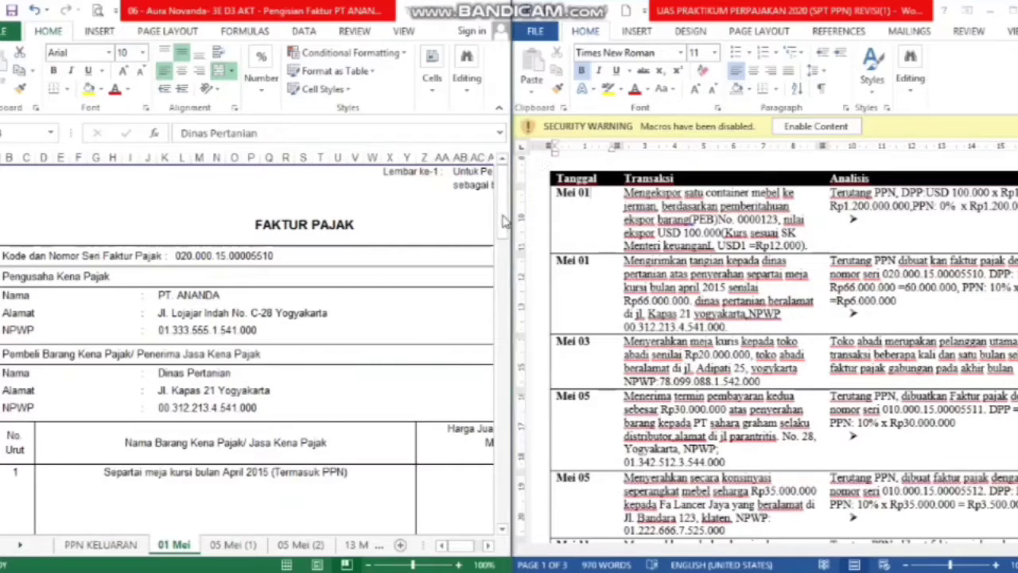
Examine the item number, goods description and sale price formula in the 01 Mei invoice's first line
click(504, 223)
drag(505, 224, 496, 253)
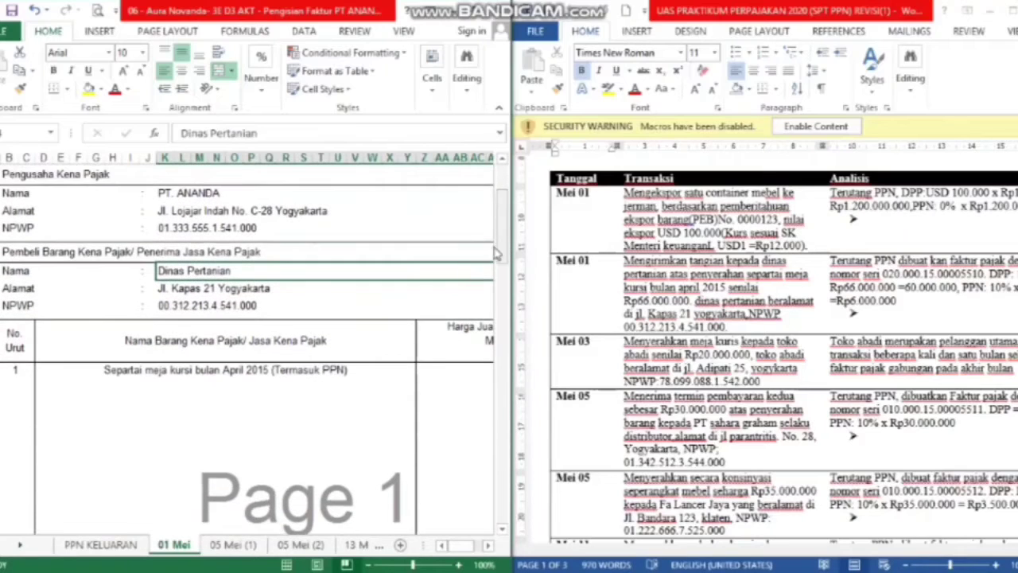
click(207, 368)
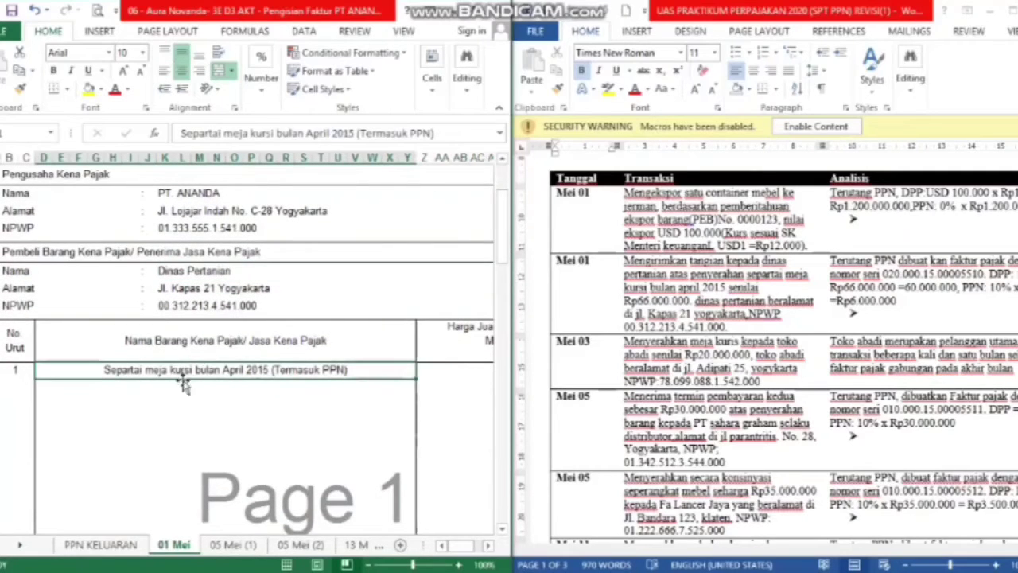
click(370, 565)
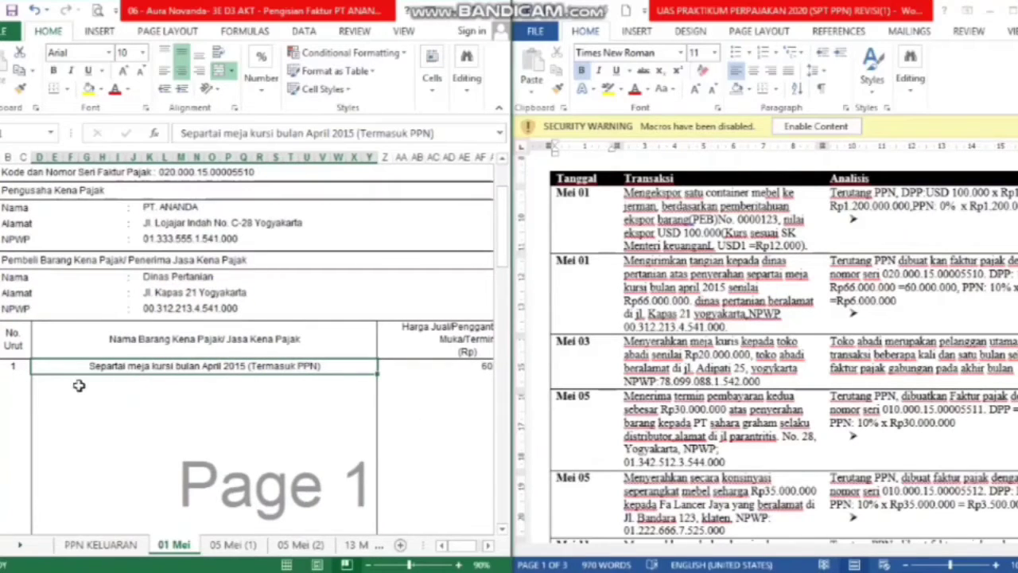
click(20, 367)
click(95, 371)
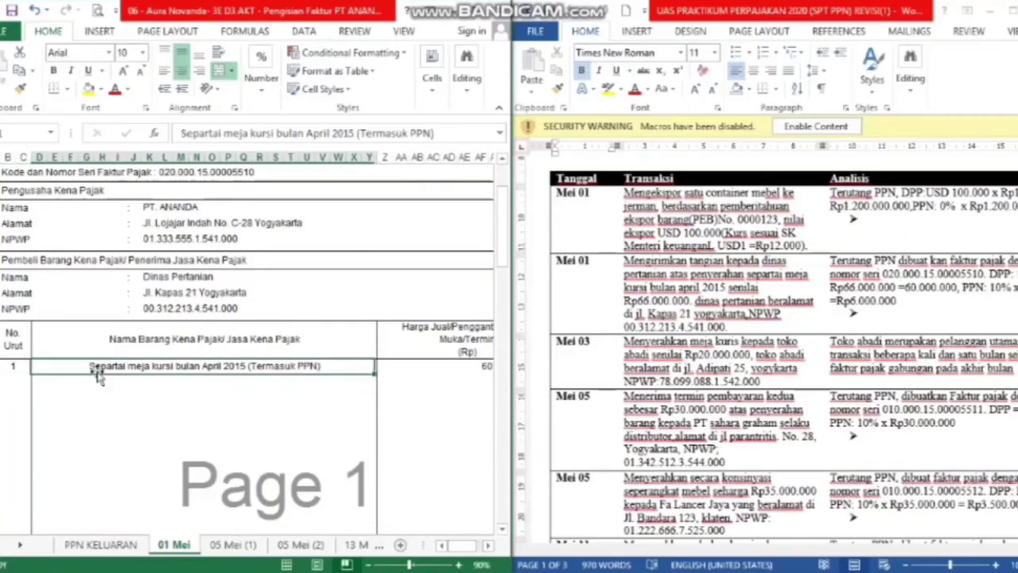
click(423, 379)
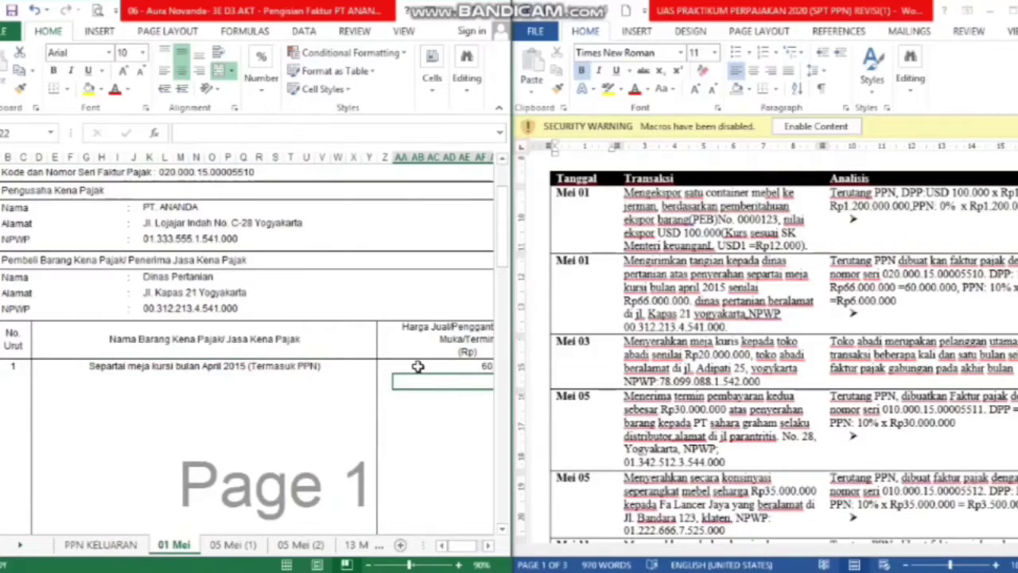
click(421, 367)
key(Right)
click(417, 365)
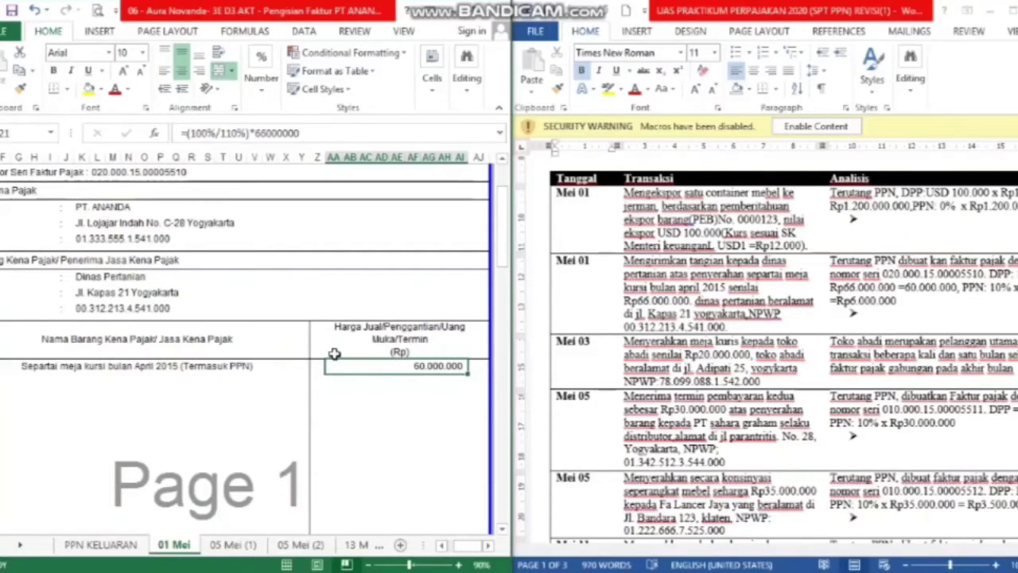
Examine the sale price total, deductions, tax base and 10% PPN rows below the 01 Mei invoice's item table
key(Down)
key(Down)
key(Down)
key(Down)
key(Down)
key(Down)
key(Down)
key(Down)
key(Down)
key(Down)
key(Down)
key(Down)
key(Down)
key(Down)
key(Down)
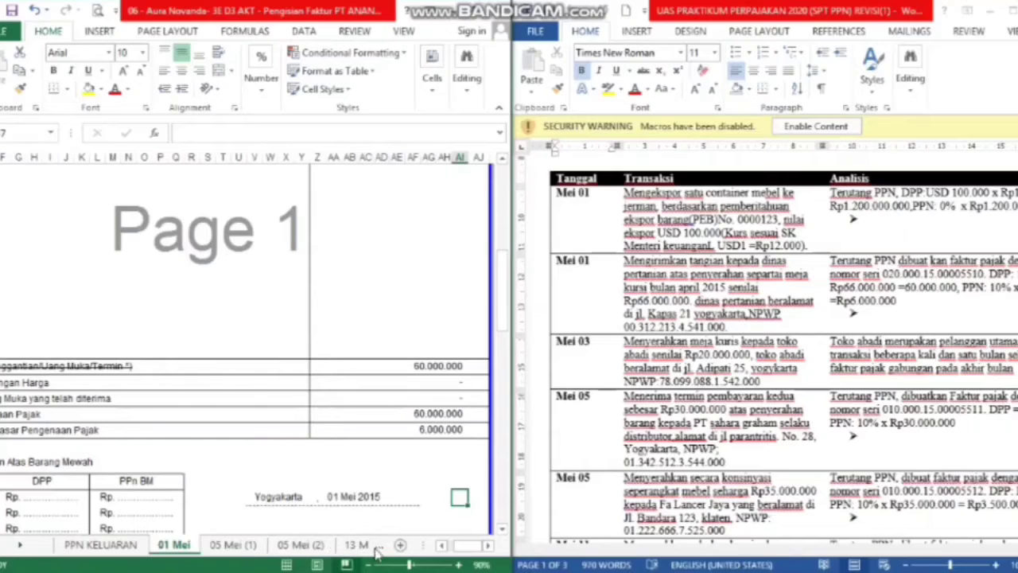
click(464, 549)
drag(464, 550, 459, 551)
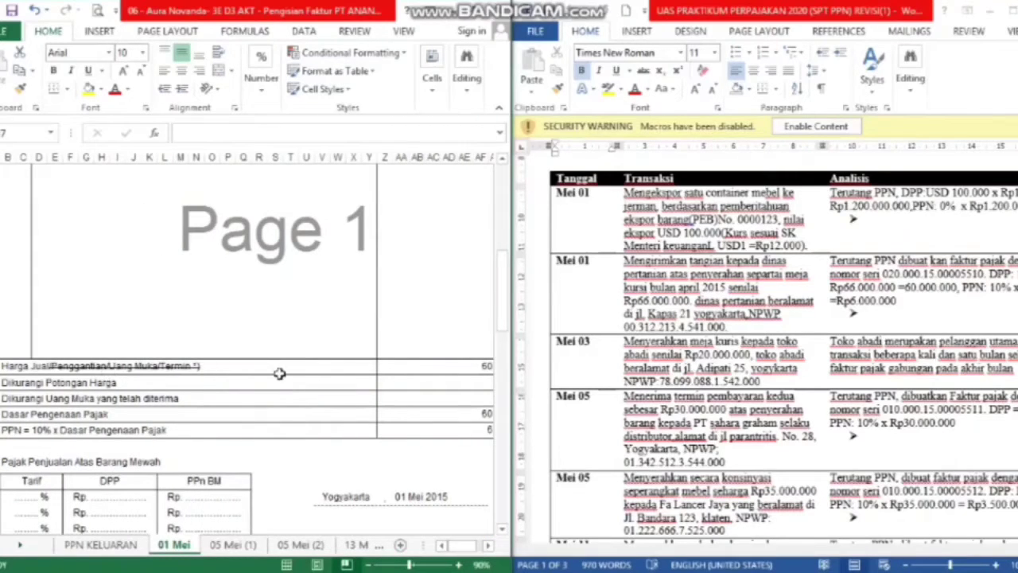
click(488, 545)
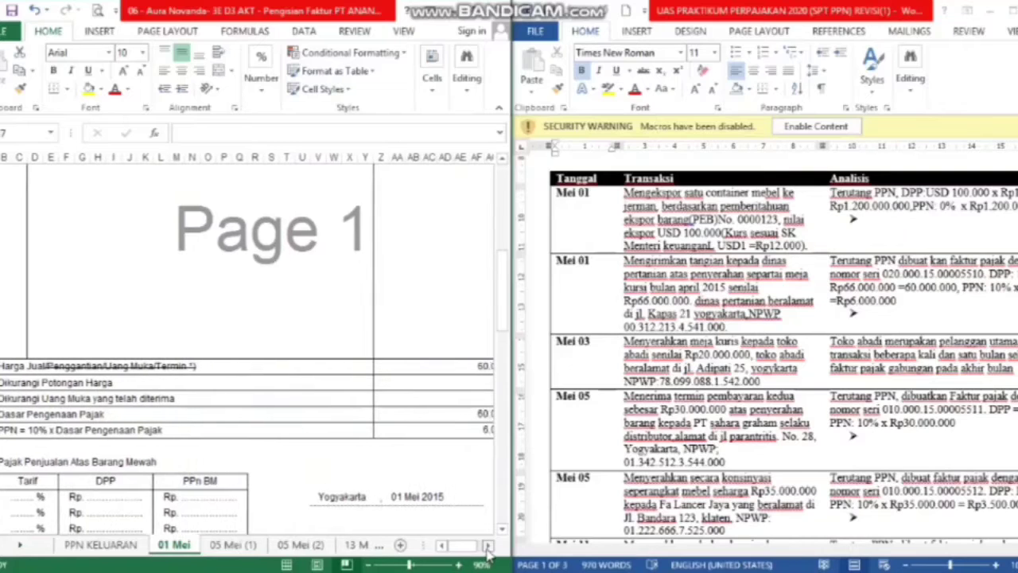
click(489, 546)
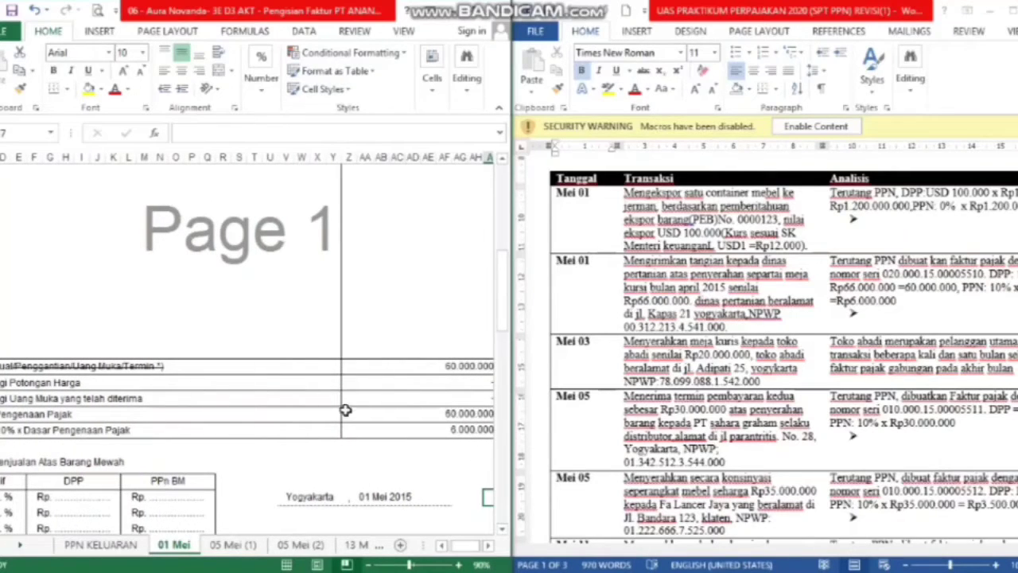
Inspect the 01 Mei invoice's luxury tax table, date and signature block, and return to its buyer and item details
click(366, 564)
click(366, 564)
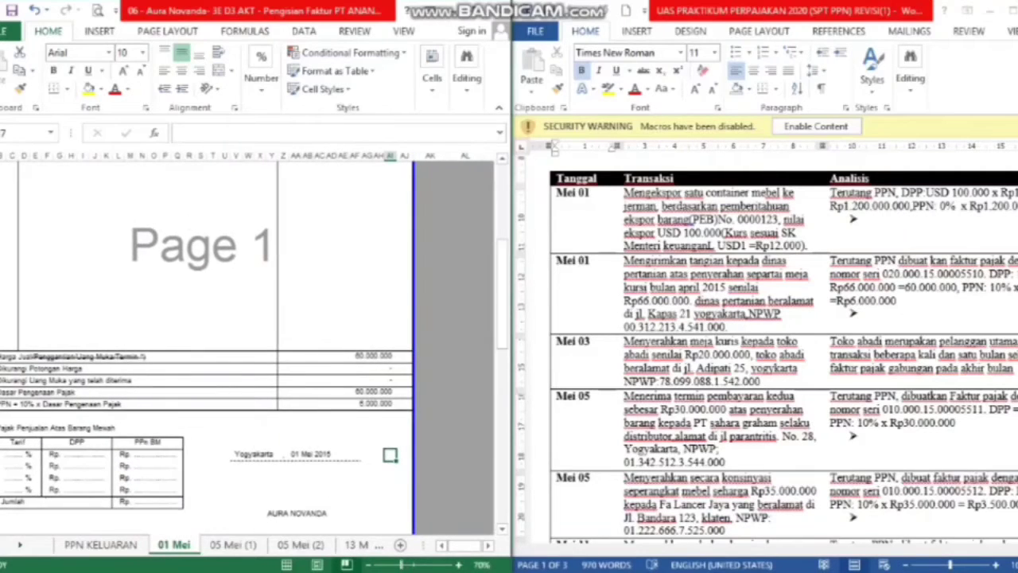
click(458, 565)
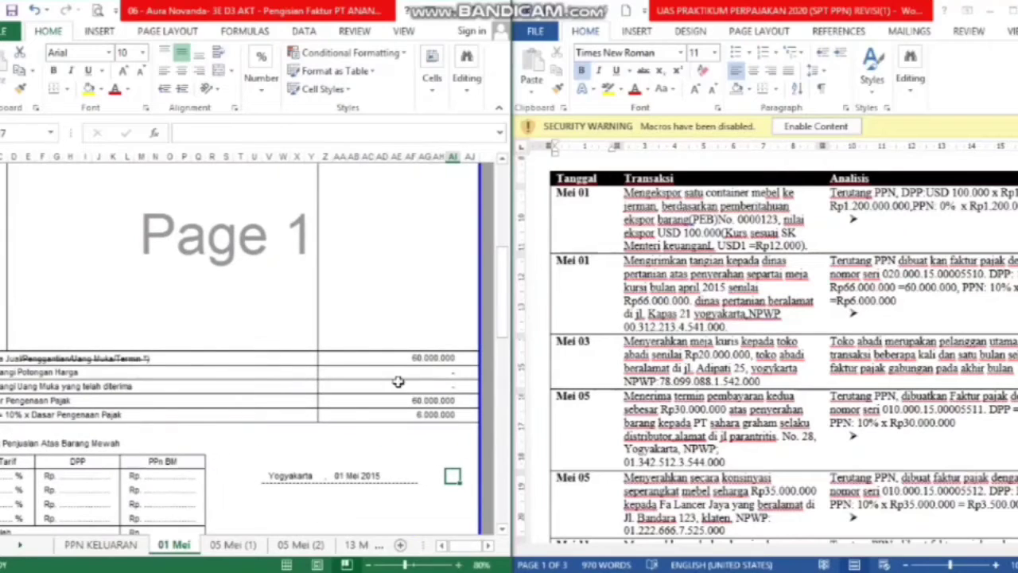
click(443, 546)
click(443, 545)
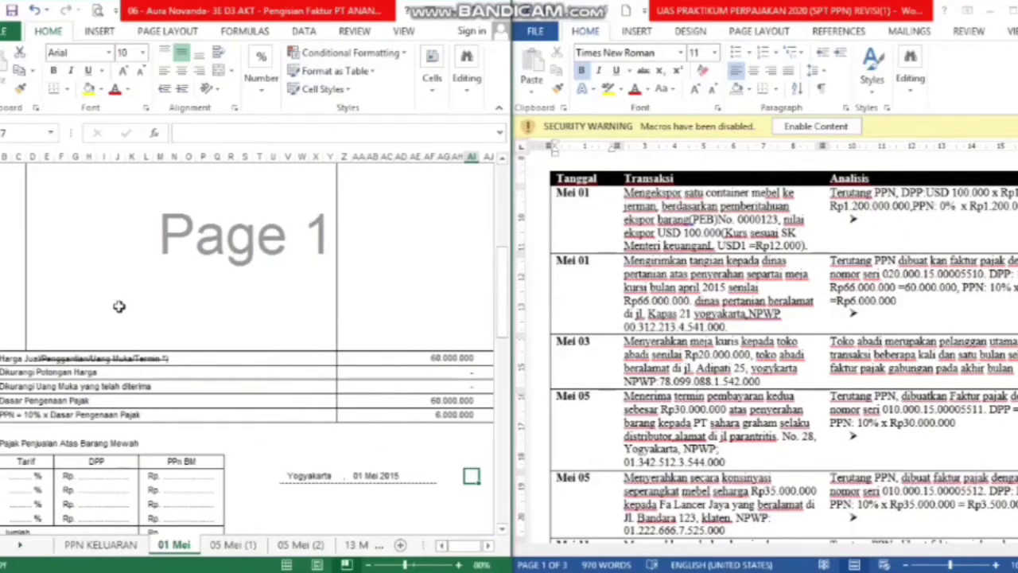
click(503, 530)
click(502, 531)
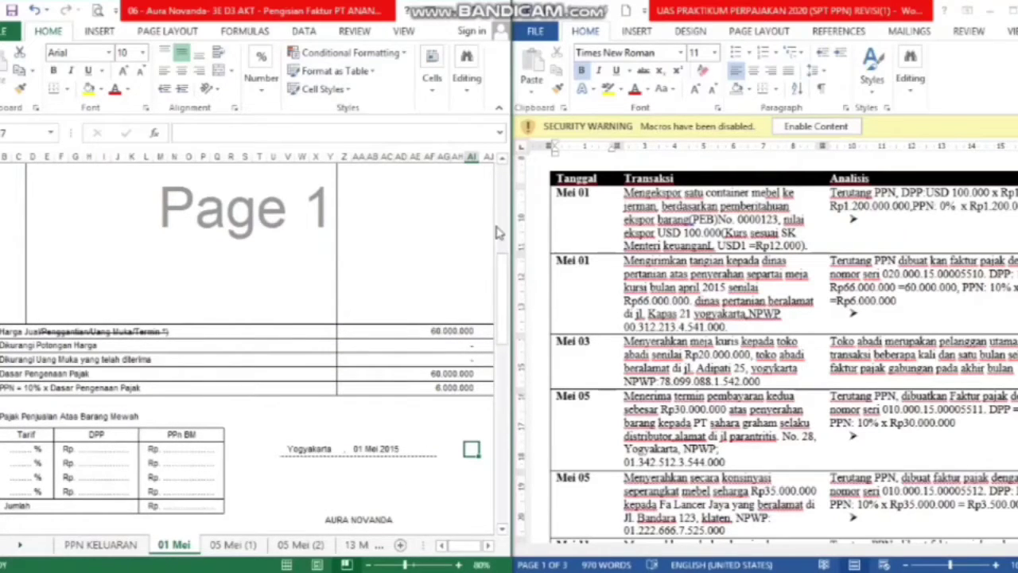
drag(501, 293, 502, 247)
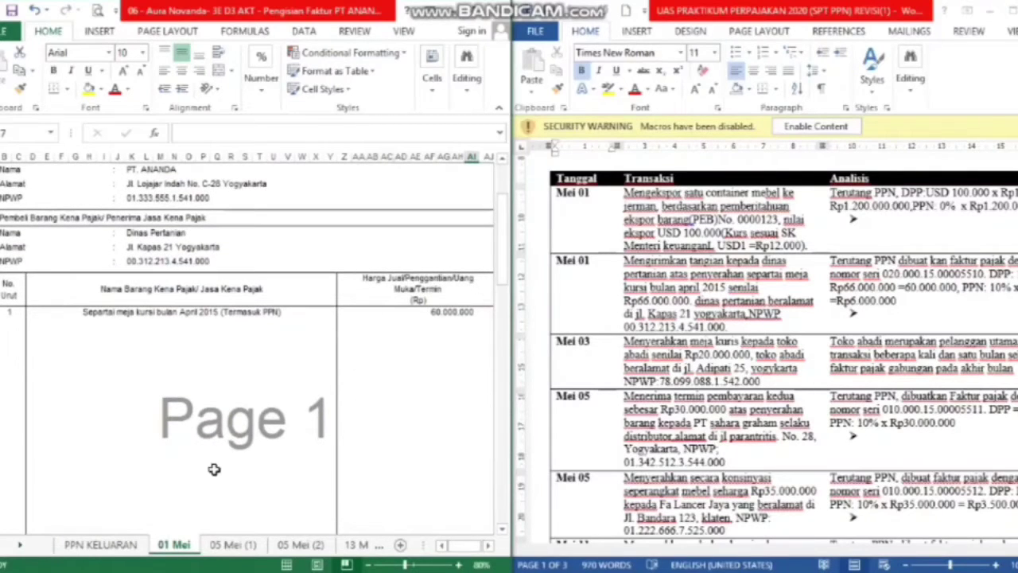
Return to the heading of the 01 Mei invoice and locate the Mei 05 PT Sahara Graham transaction in the exam document
click(215, 545)
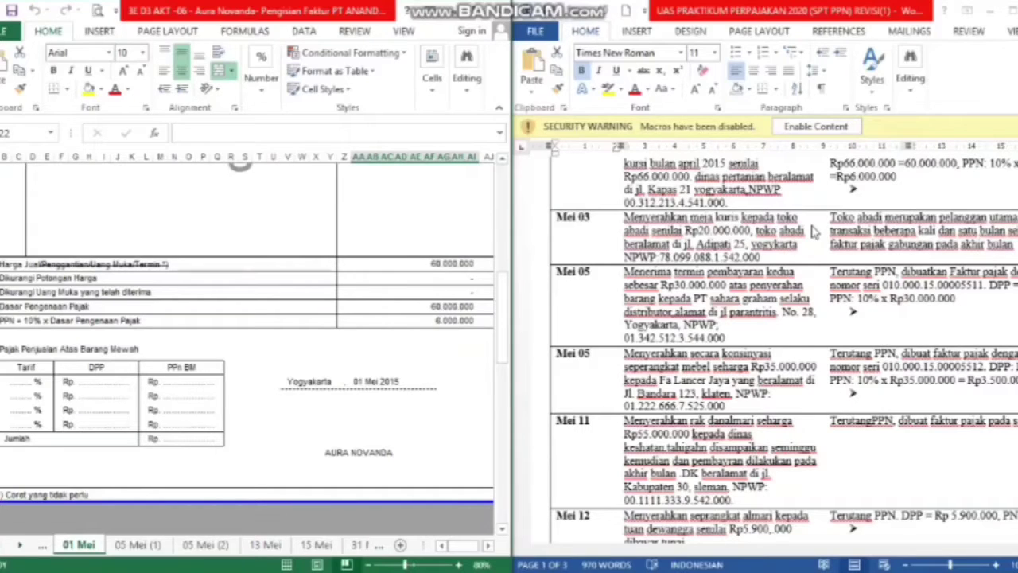
drag(498, 300, 506, 190)
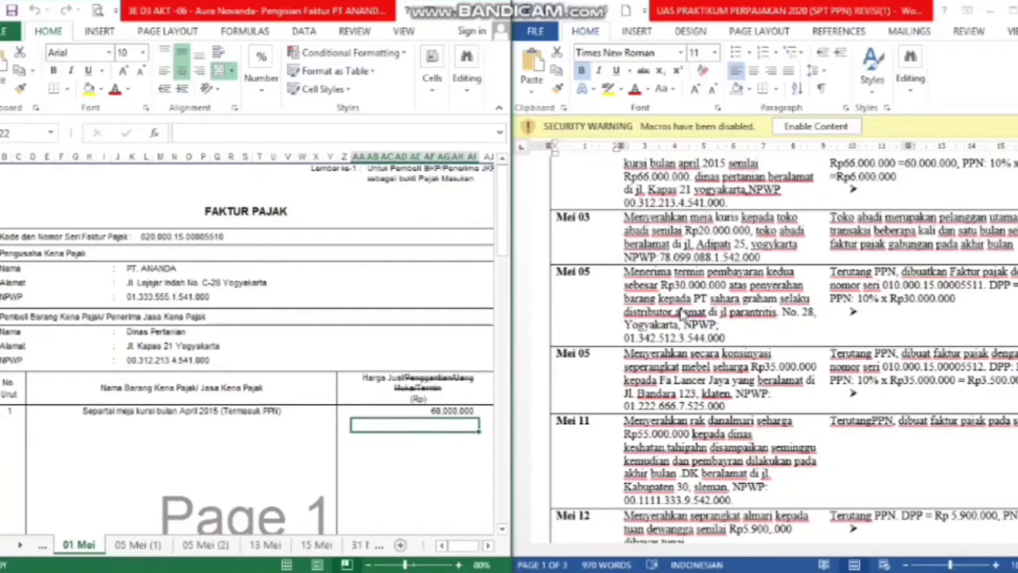
click(724, 323)
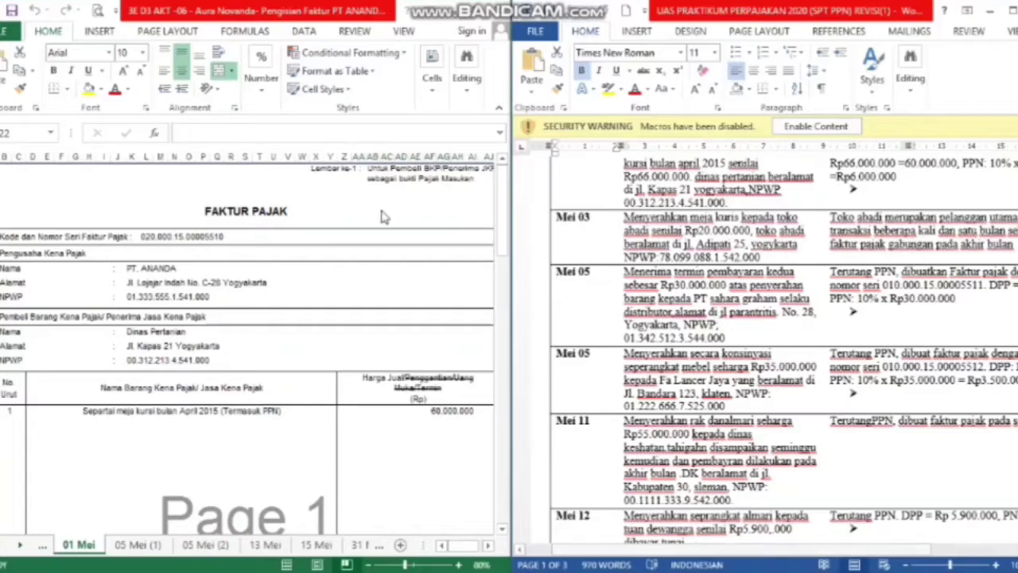
Open the 05 Mei (1) invoice and examine its serial number and the seller and buyer names
click(120, 547)
click(121, 547)
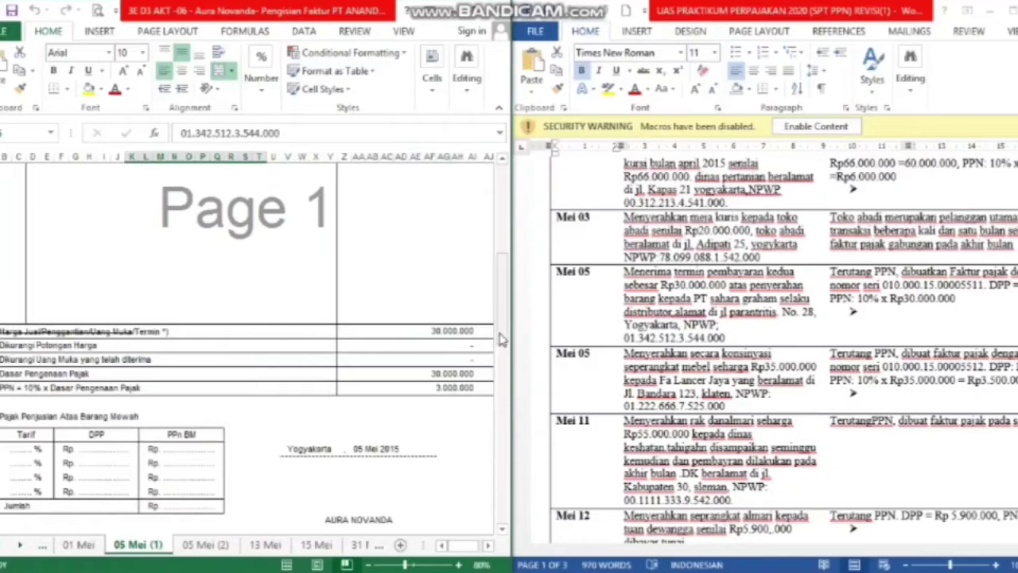
scroll(501, 339, up, 7)
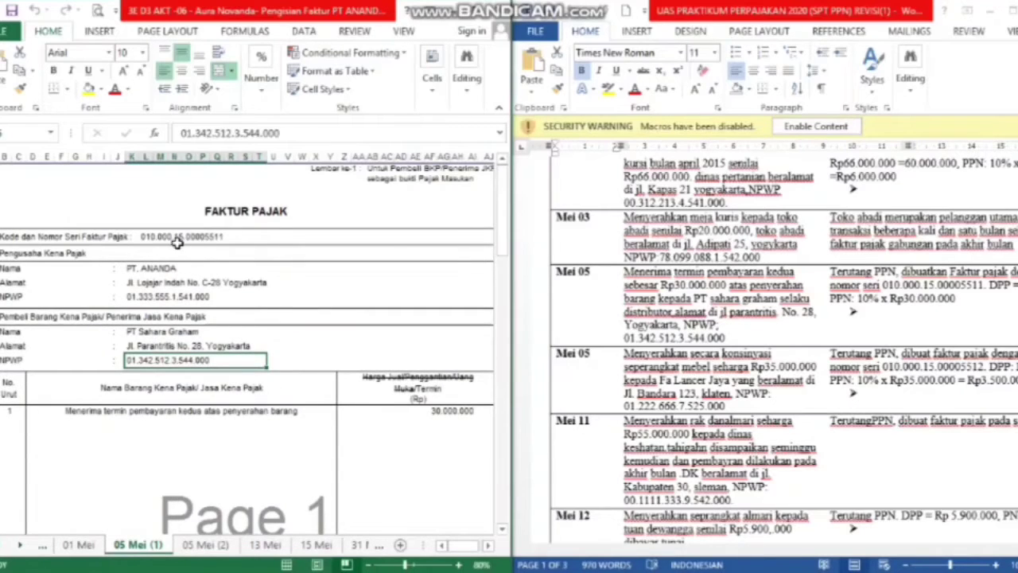
click(190, 238)
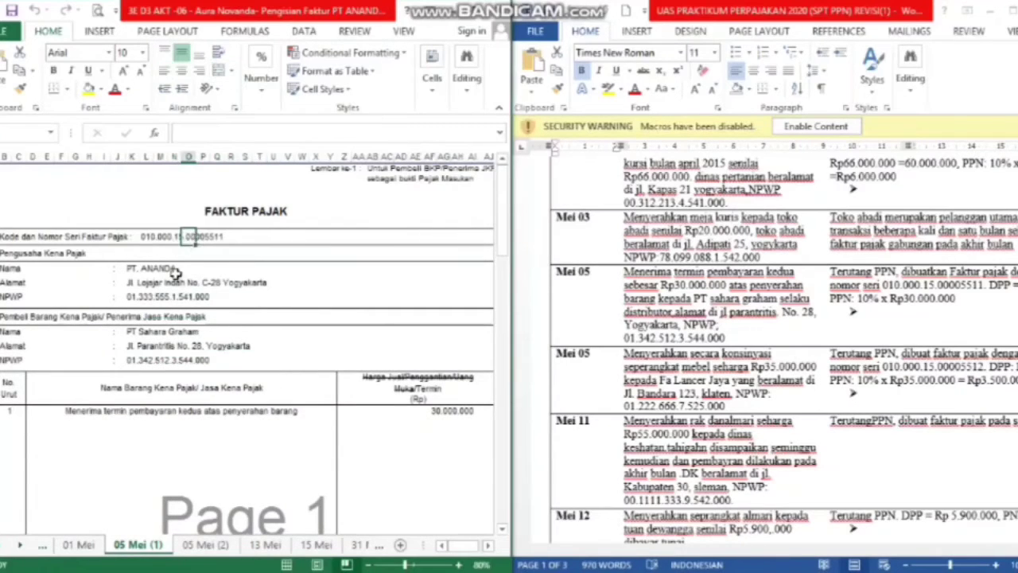
click(175, 270)
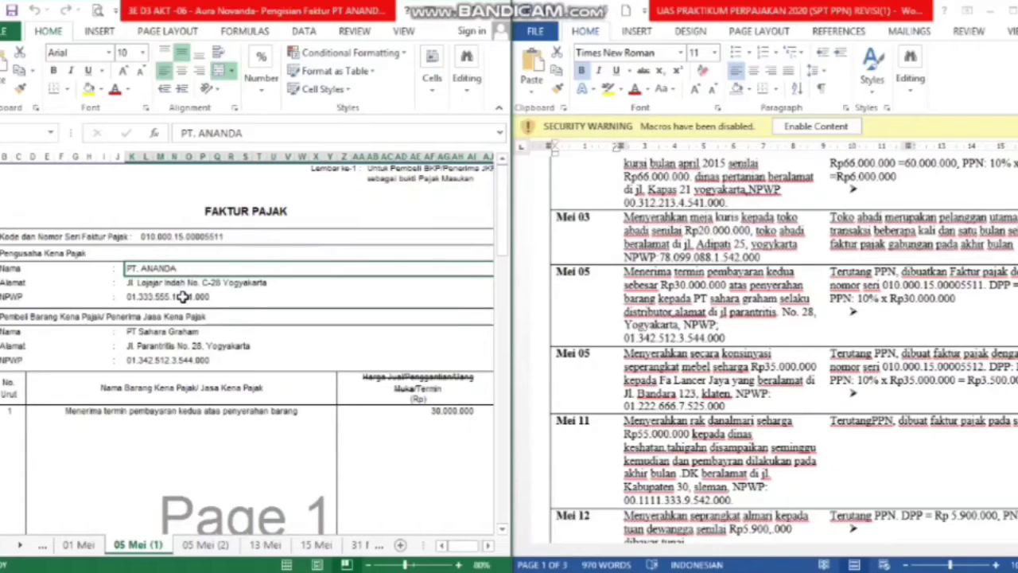
click(193, 331)
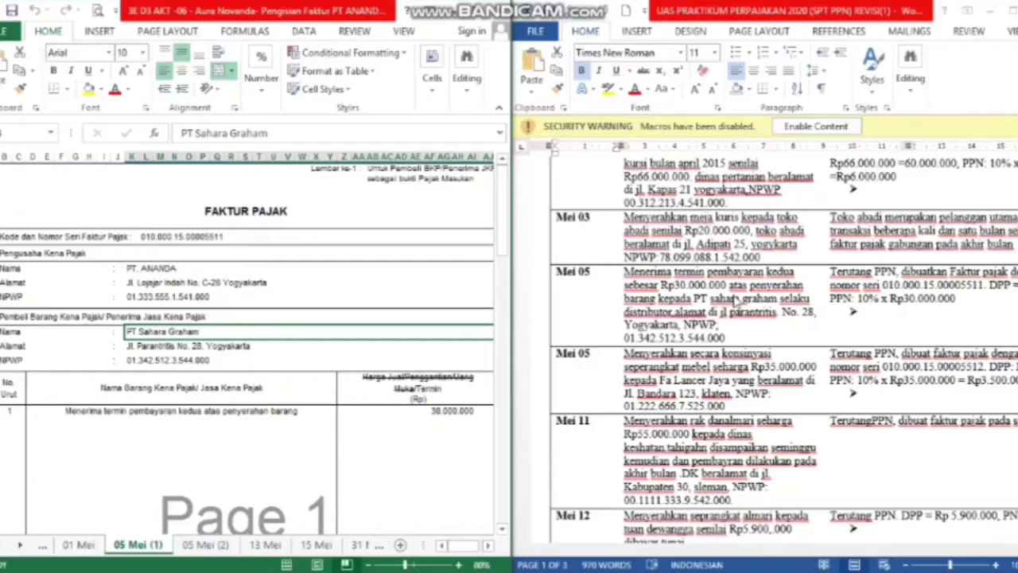
Review the 05 Mei (1) invoice's serial code, seller address, and PT Sahara Graham's name and address as buyer
click(161, 237)
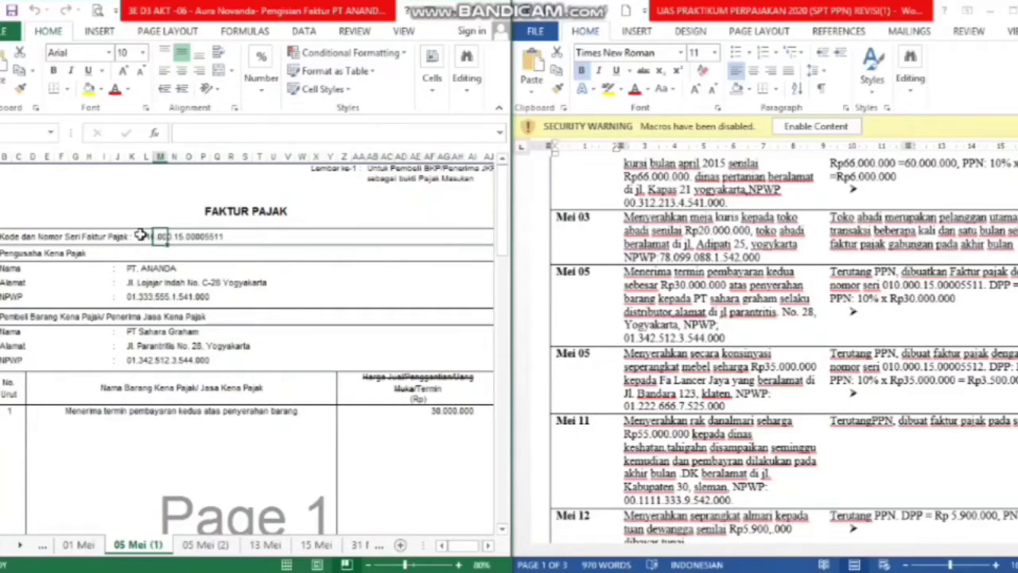
click(145, 236)
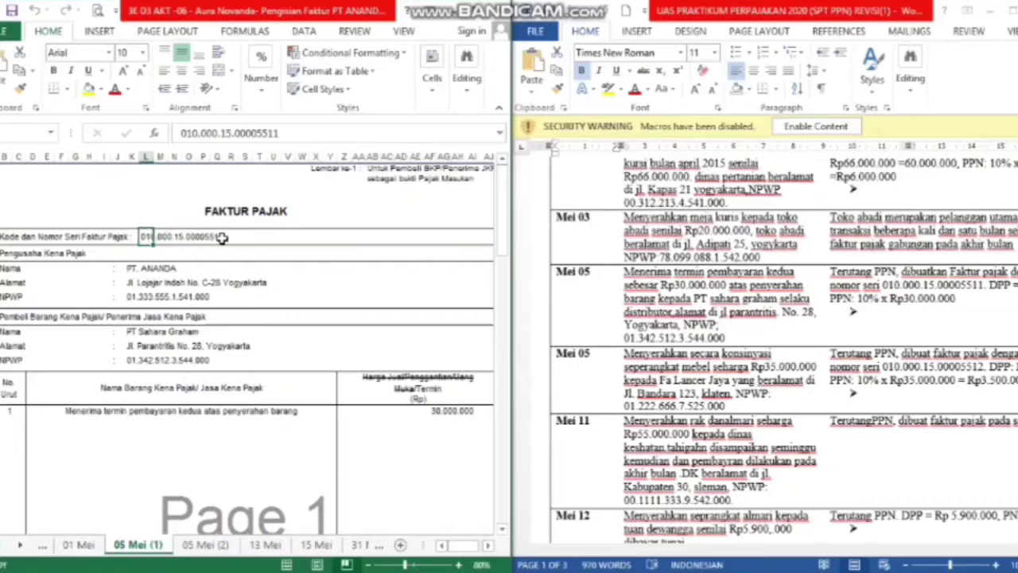
click(142, 284)
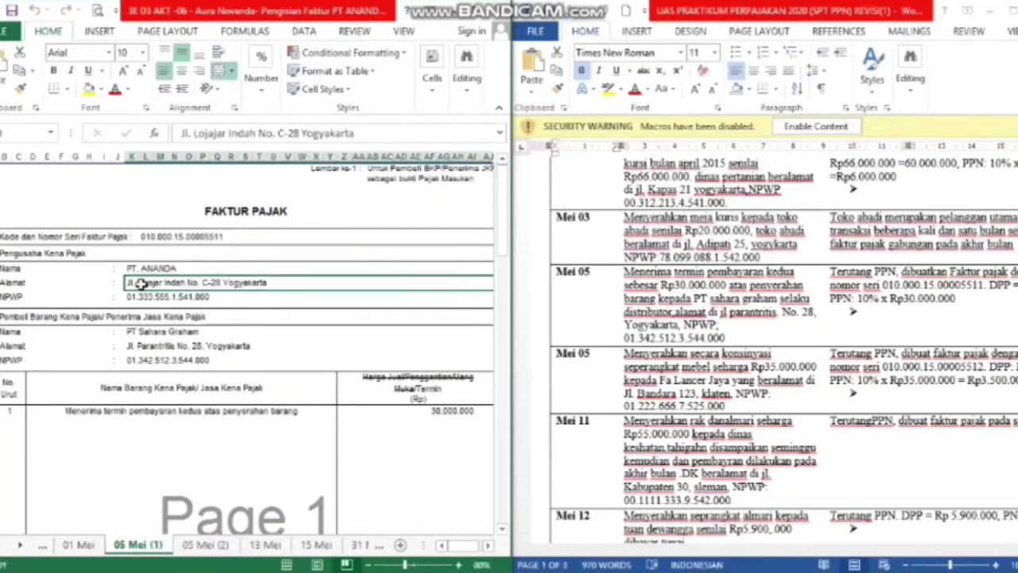
click(137, 333)
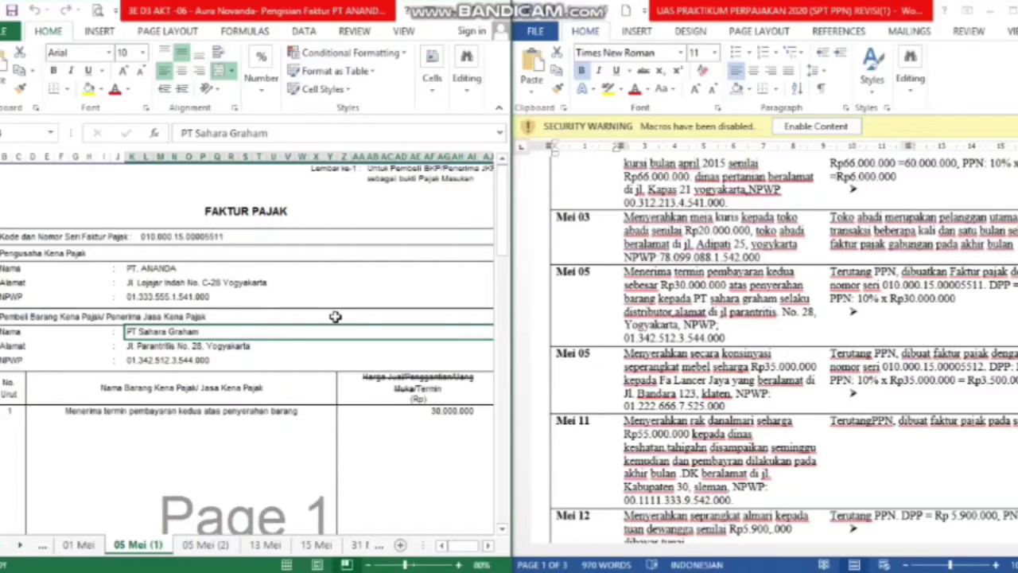
click(229, 345)
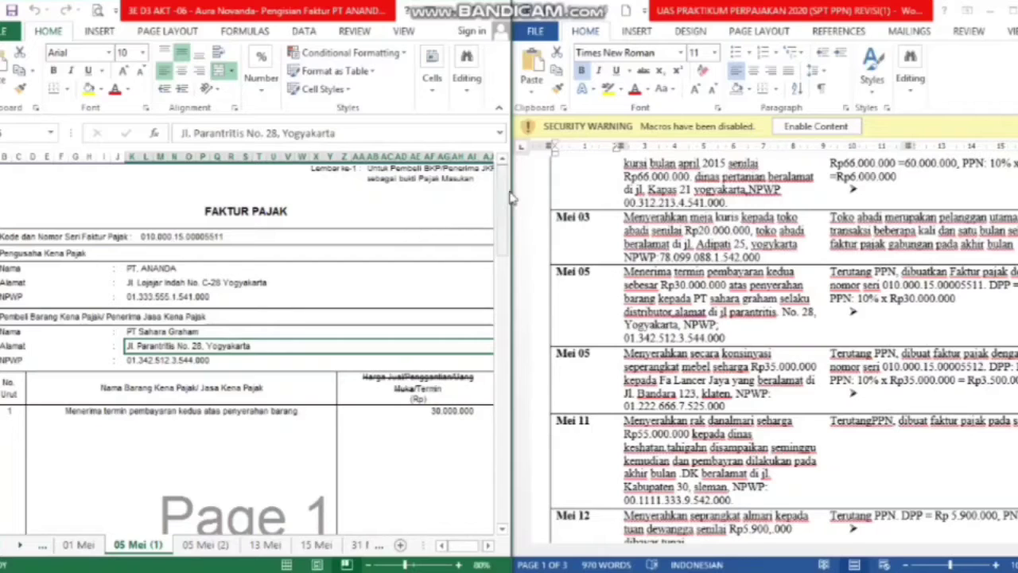
Examine the second instalment description and the amount in the 05 Mei (1) invoice's first item line
drag(503, 193, 503, 228)
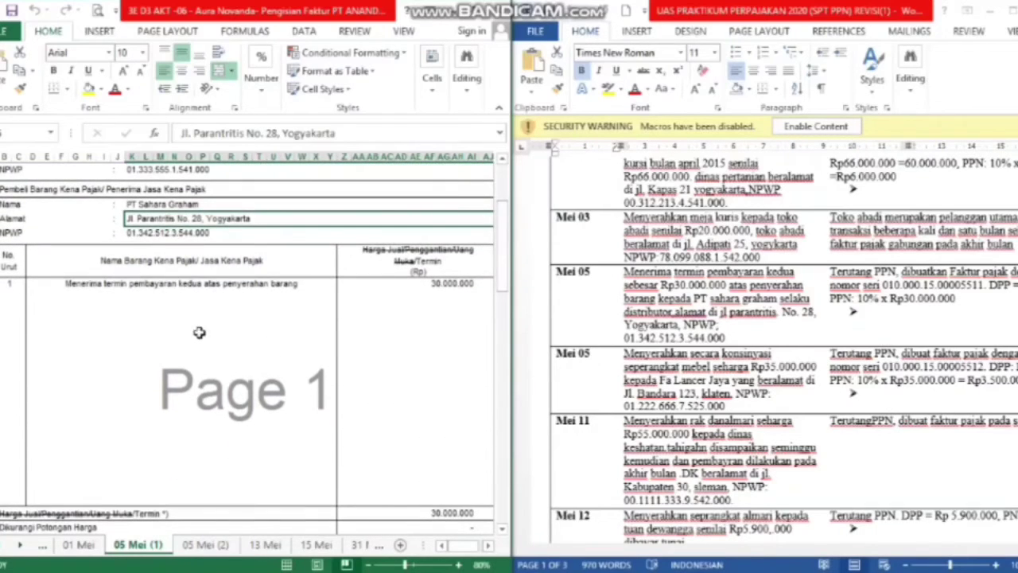
click(177, 281)
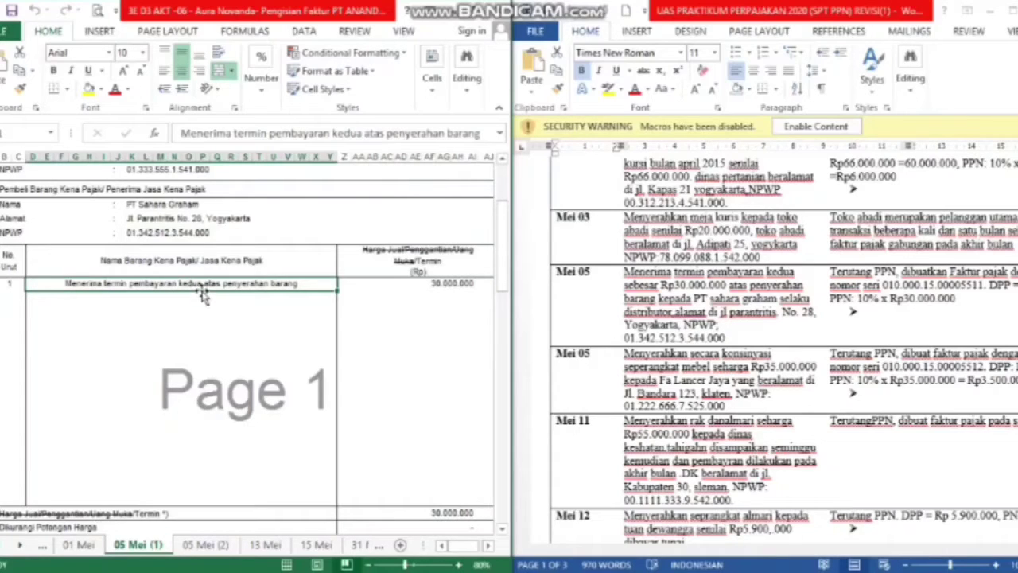
click(383, 286)
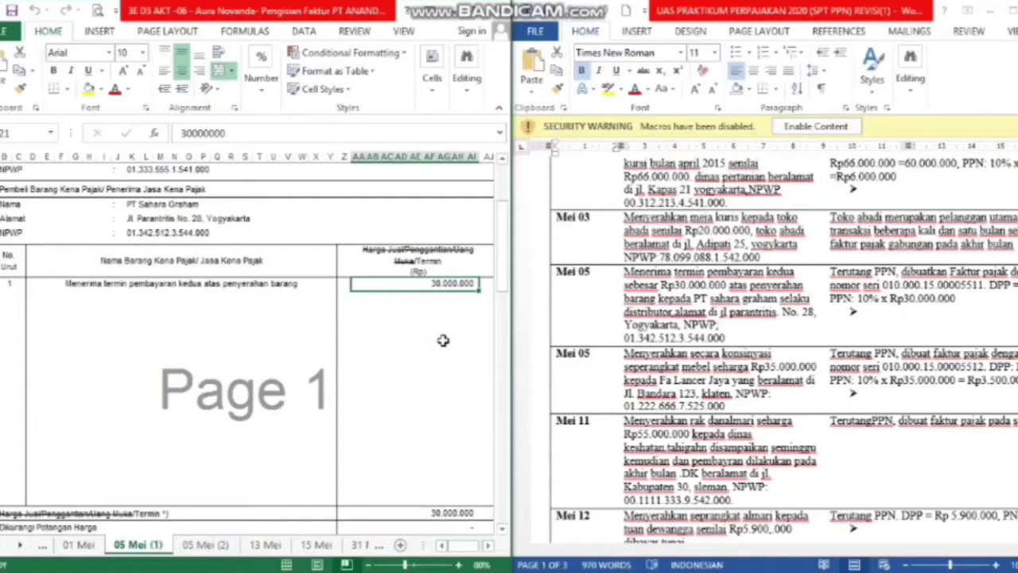
Examine the tax base and 10% PPN formulas below the 05 Mei (1) invoice's item table
drag(502, 276, 502, 316)
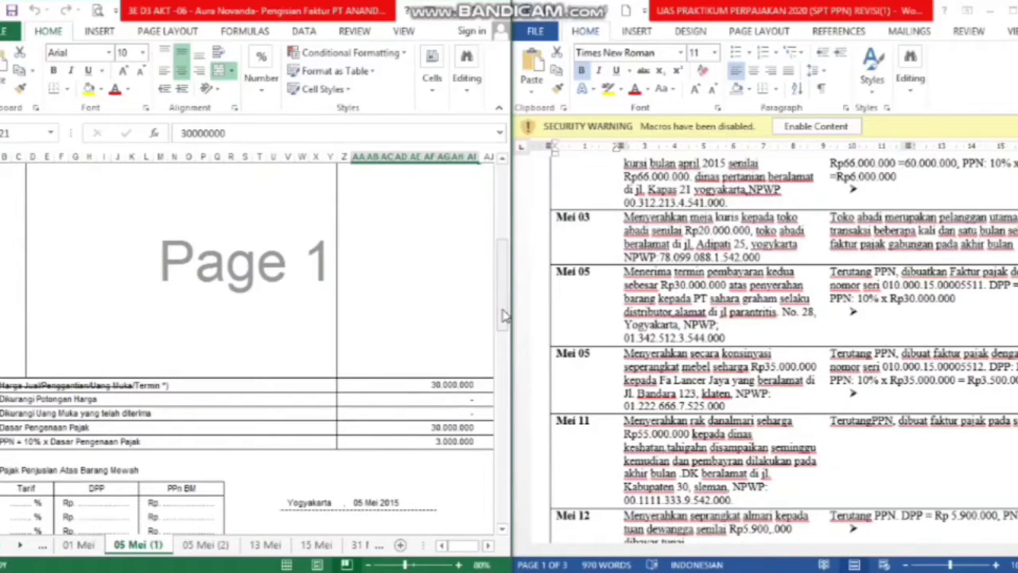
click(465, 427)
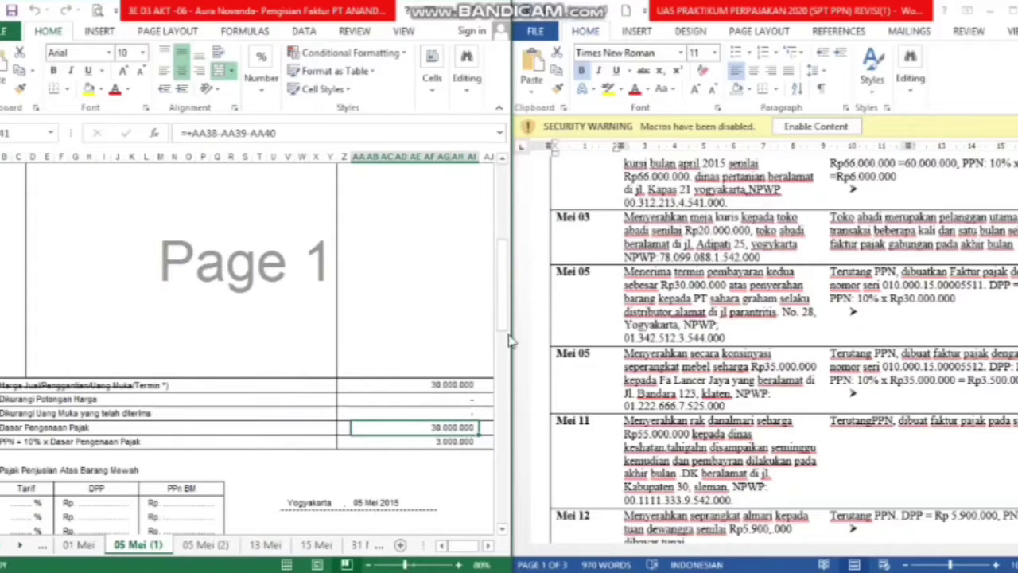
drag(501, 315, 501, 330)
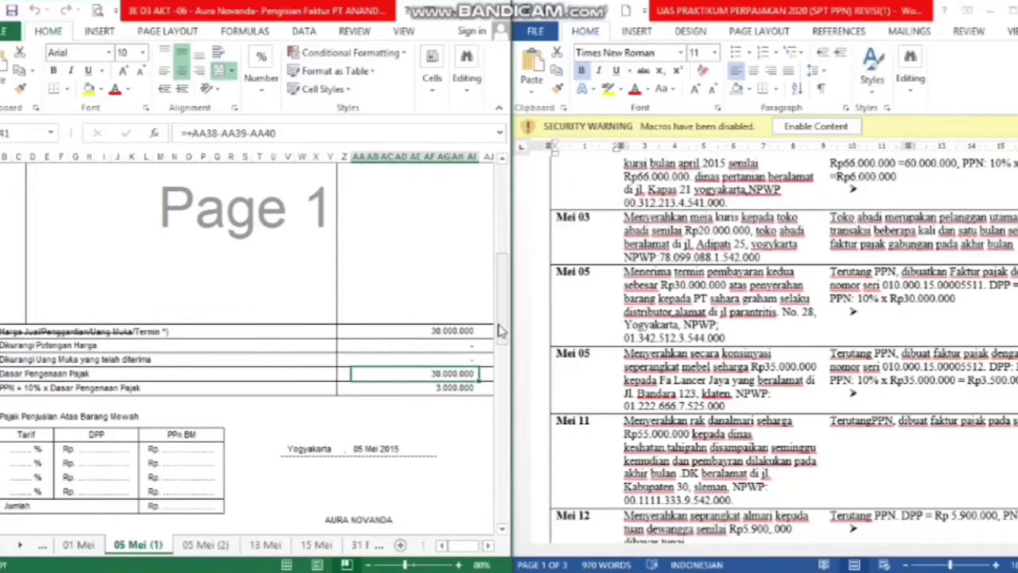
click(448, 389)
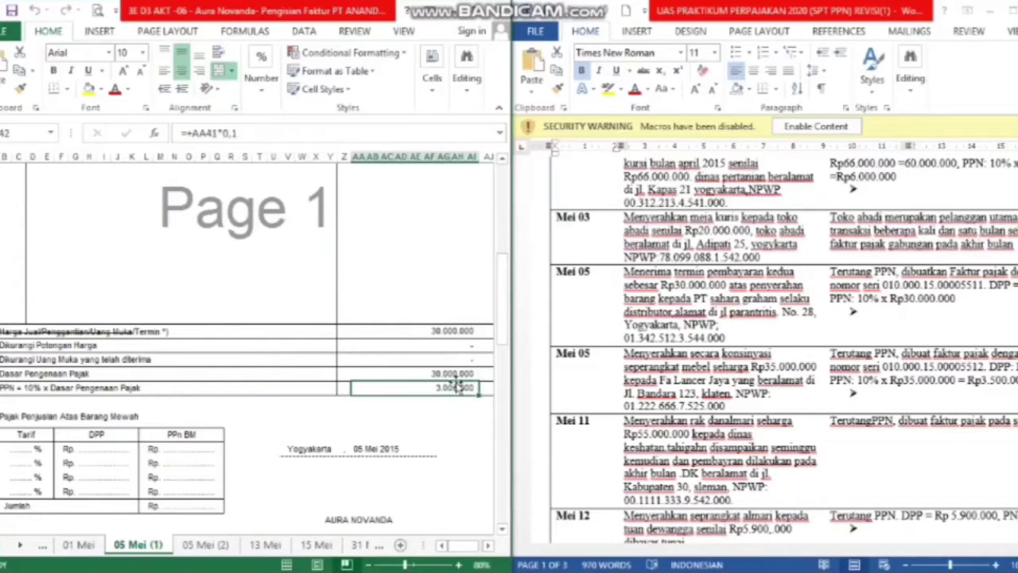
Inspect the place, date and signatory name at the end of the 05 Mei (1) invoice
drag(501, 334, 501, 350)
click(328, 389)
click(328, 394)
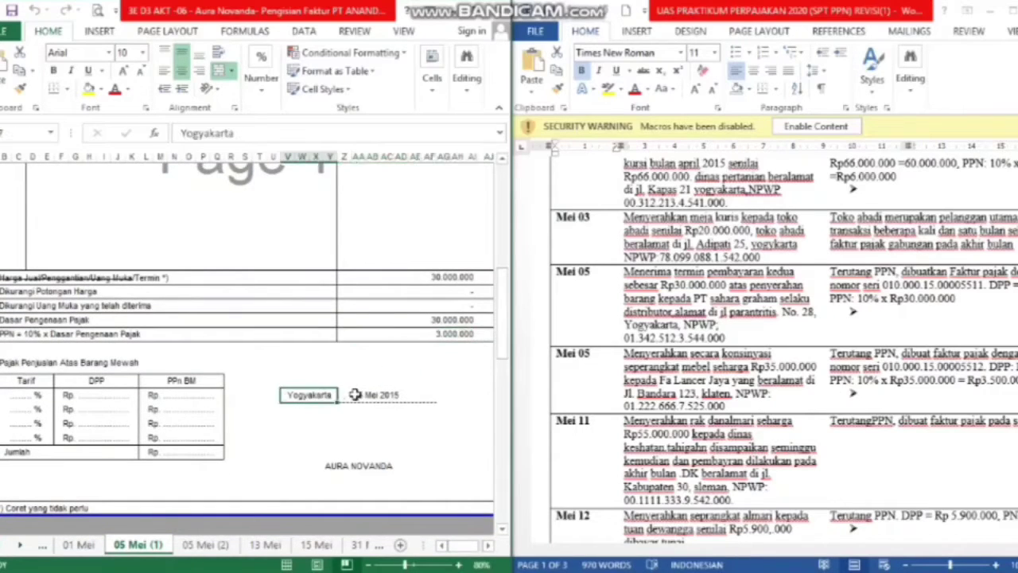
click(354, 394)
click(310, 396)
click(387, 393)
click(383, 466)
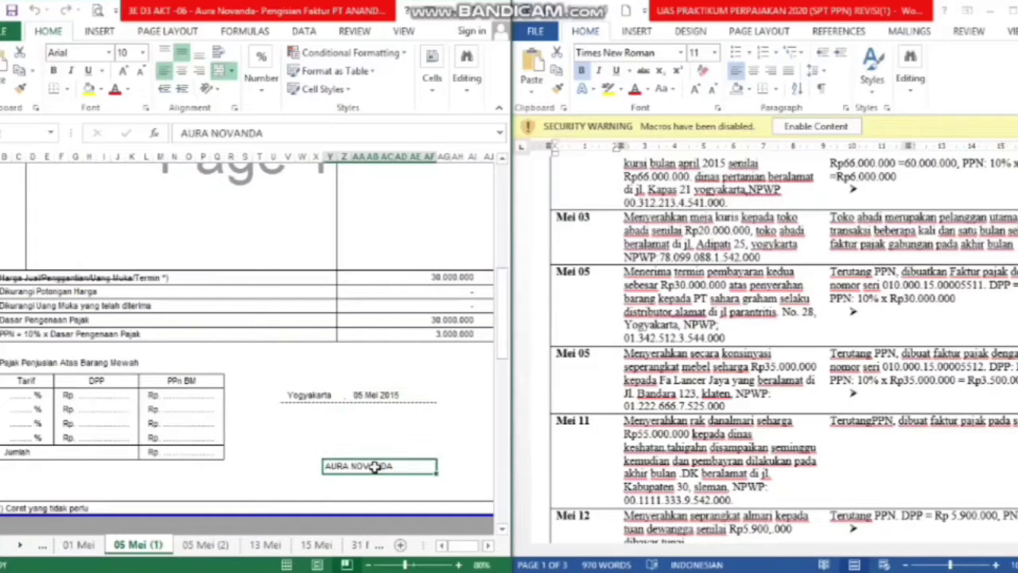
drag(463, 546, 458, 545)
Open the 05 Mei (2) invoice and examine its serial number, seller name, and Fa Lancer Jaya's buyer details
click(205, 545)
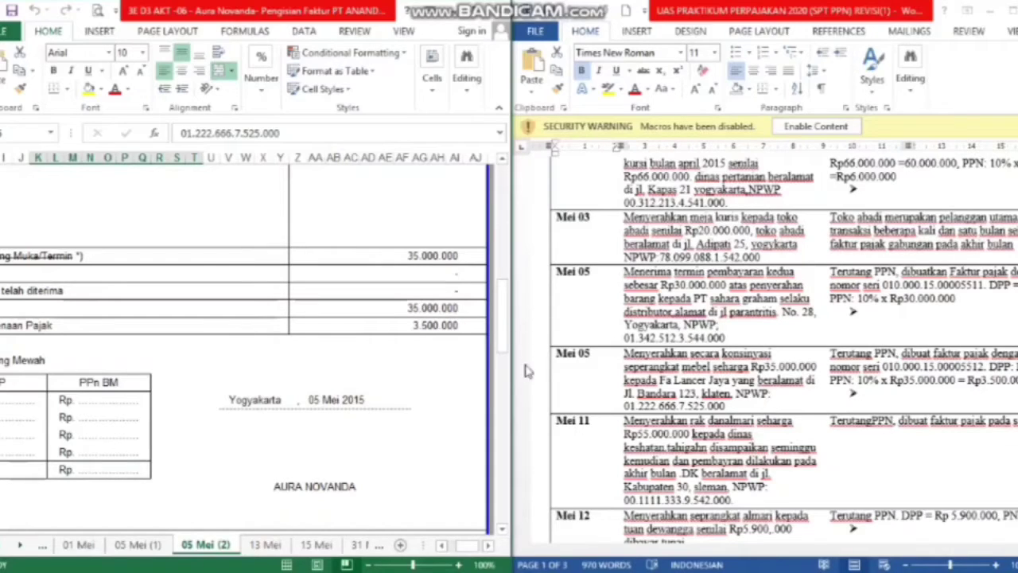
drag(508, 337, 513, 216)
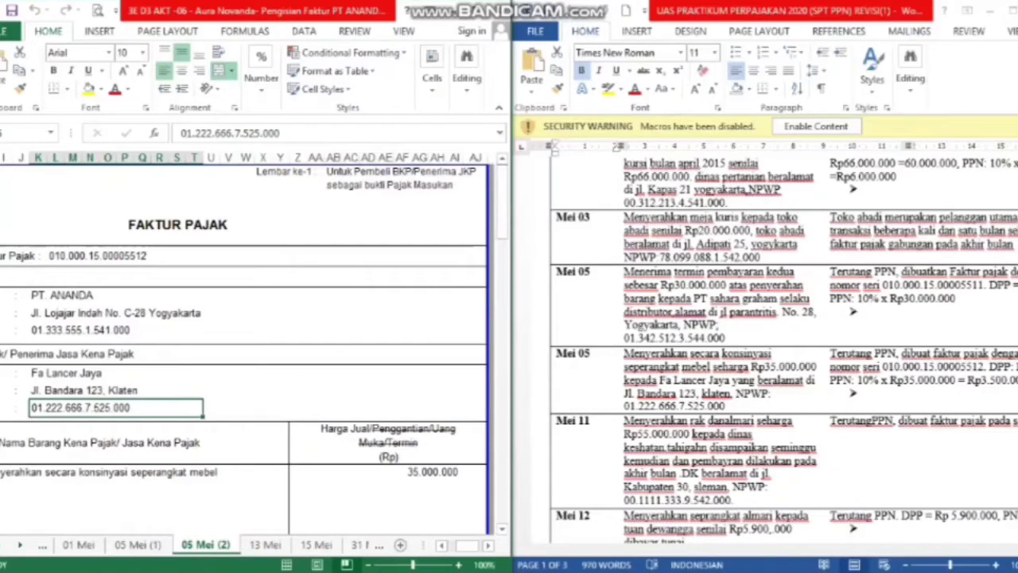
drag(460, 549, 435, 547)
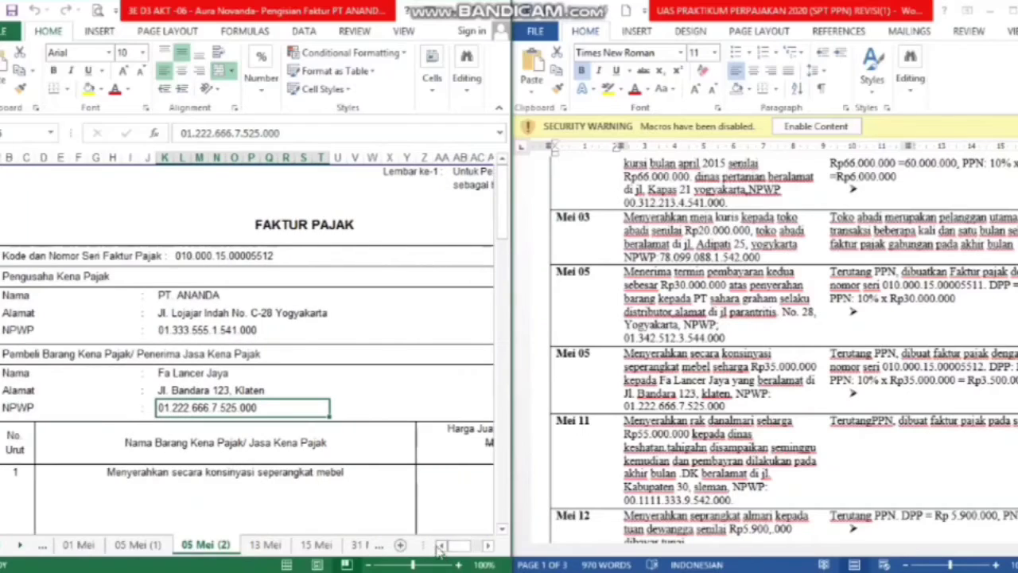
click(203, 254)
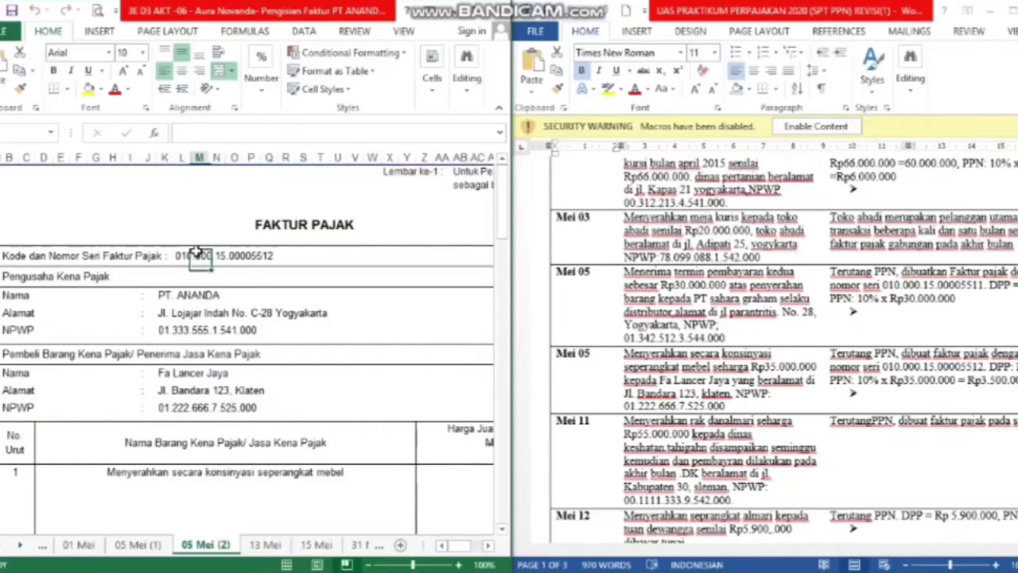
click(180, 288)
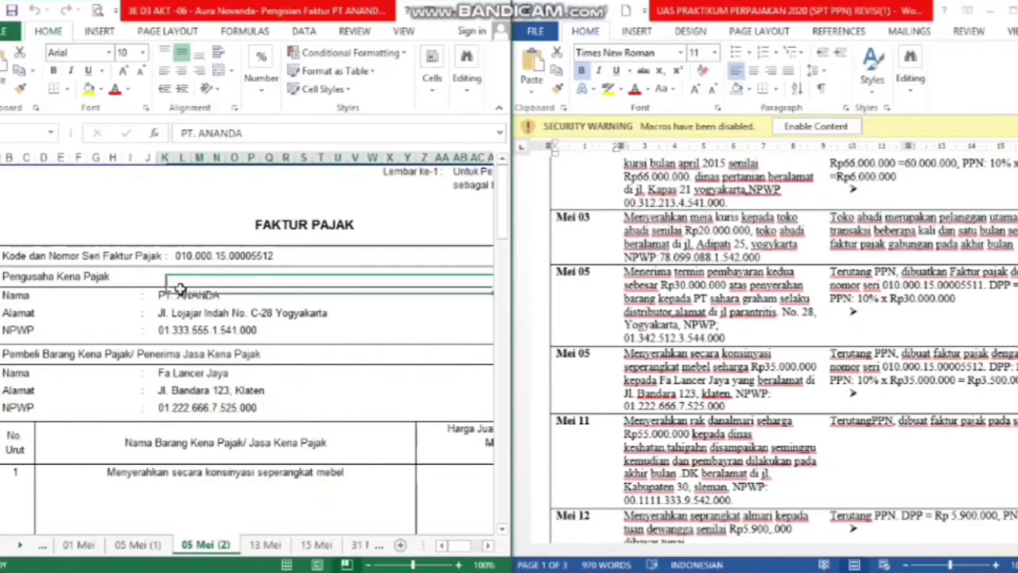
click(181, 371)
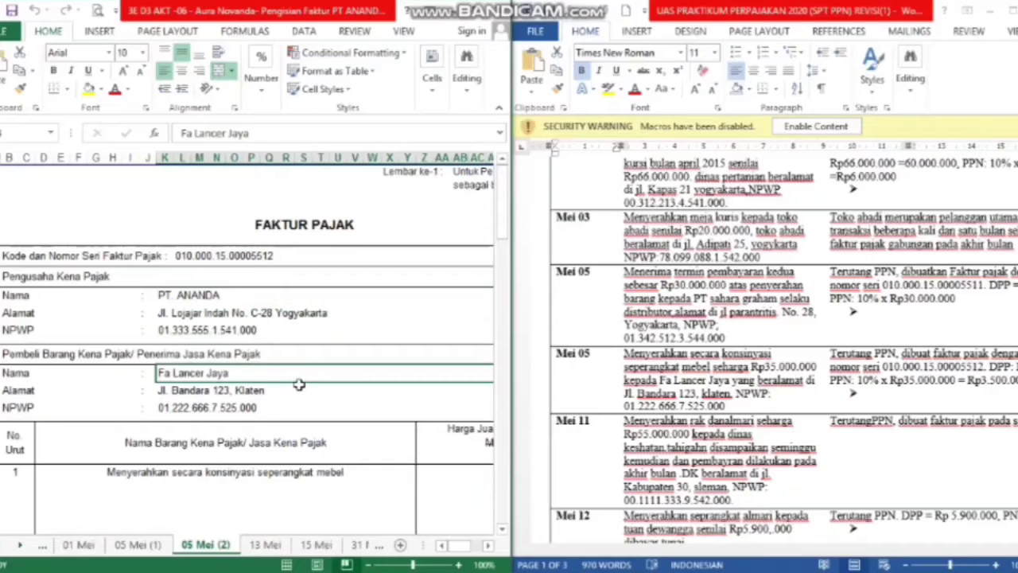
click(230, 406)
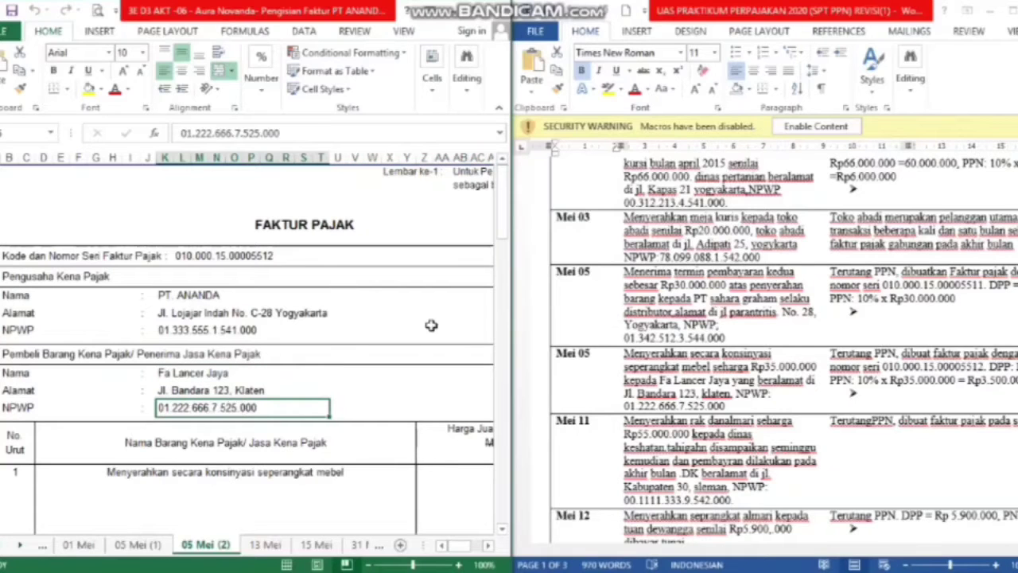
Examine the consigned furniture description and sale price in the 05 Mei (2) invoice's first item line
drag(507, 217, 505, 248)
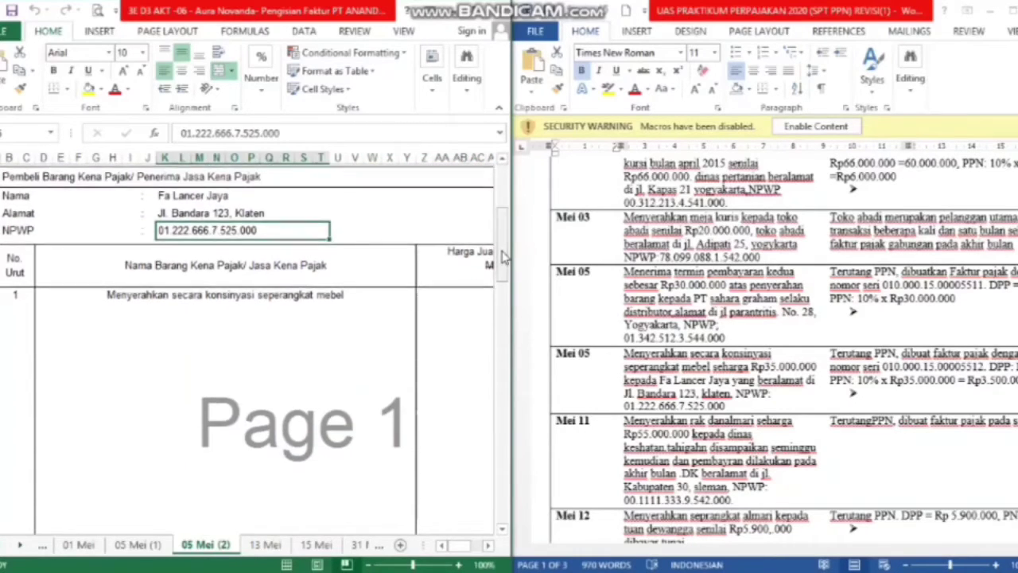
click(336, 289)
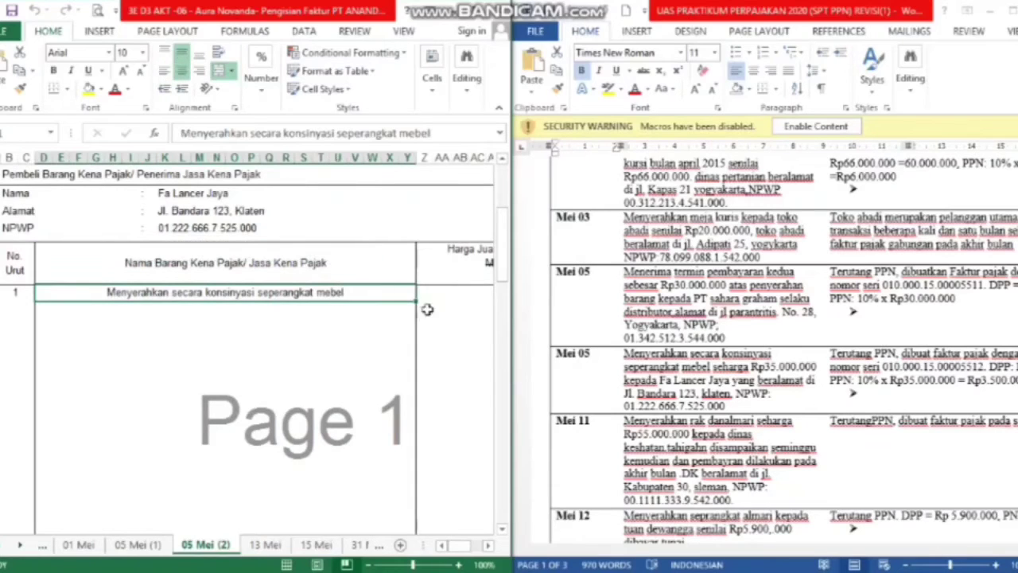
drag(460, 546, 474, 545)
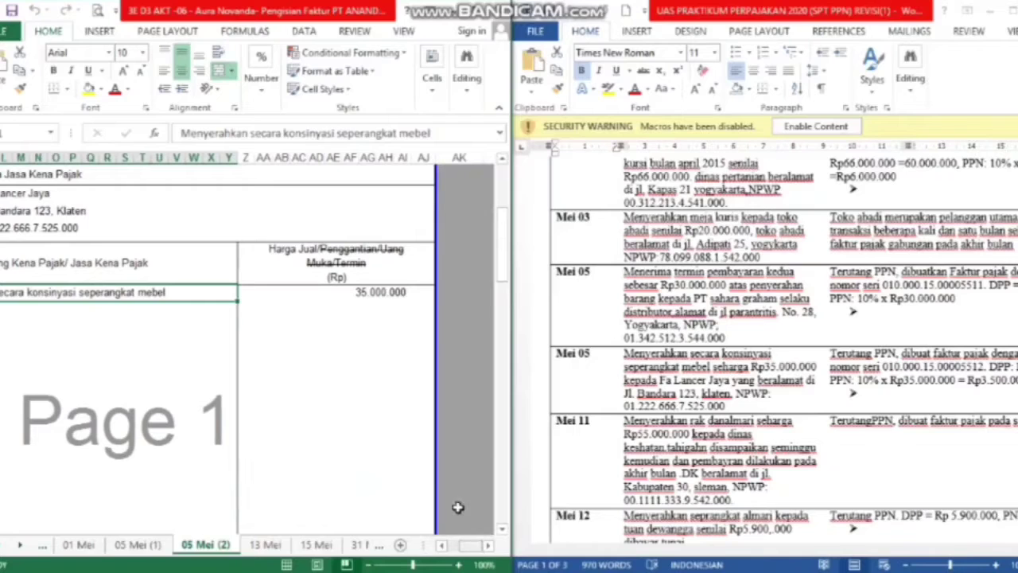
click(350, 297)
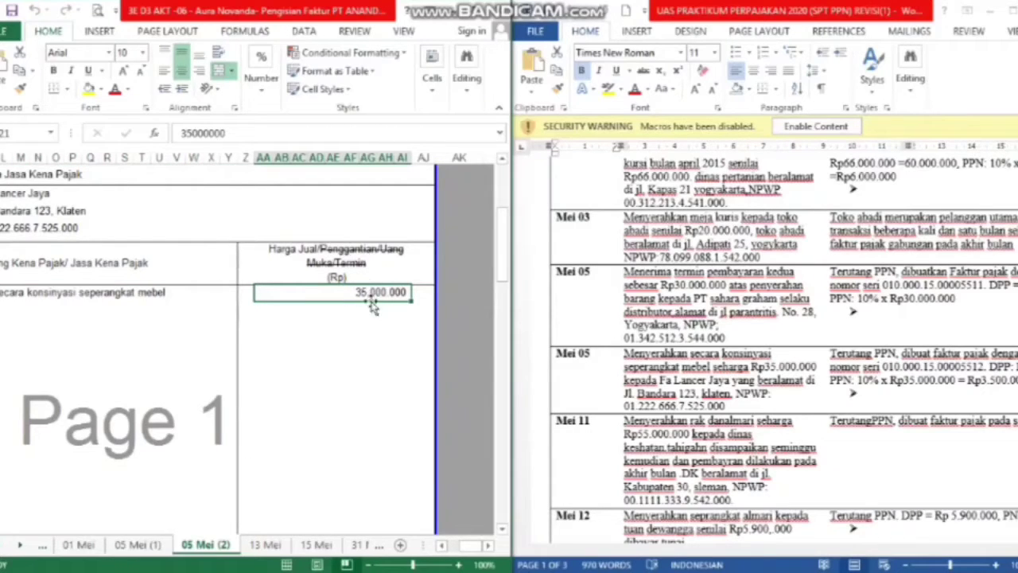
Review the sale price total, deductions, tax base and 10% PPN rows of the 05 Mei (2) invoice
drag(504, 230, 504, 306)
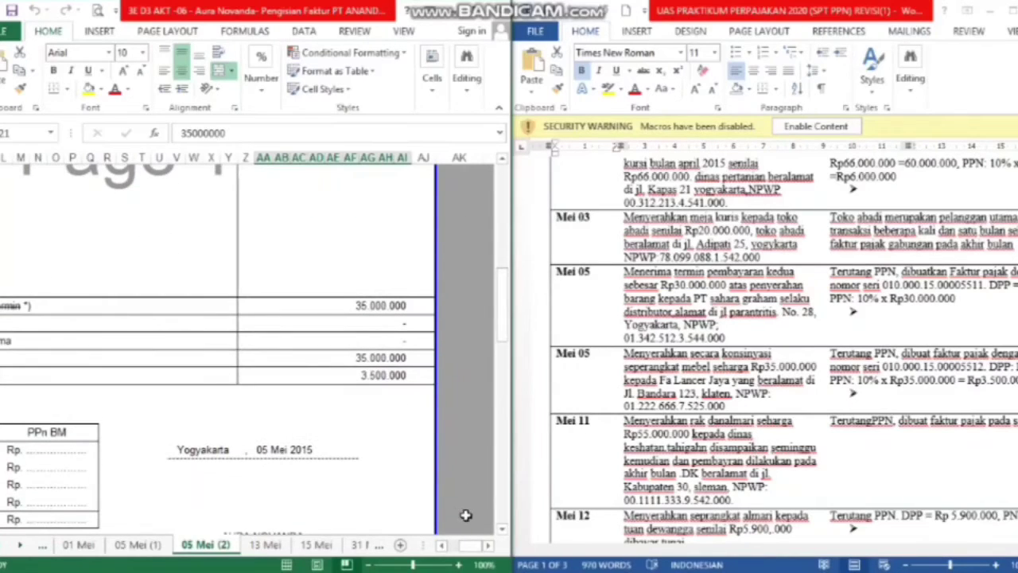
drag(470, 545, 460, 548)
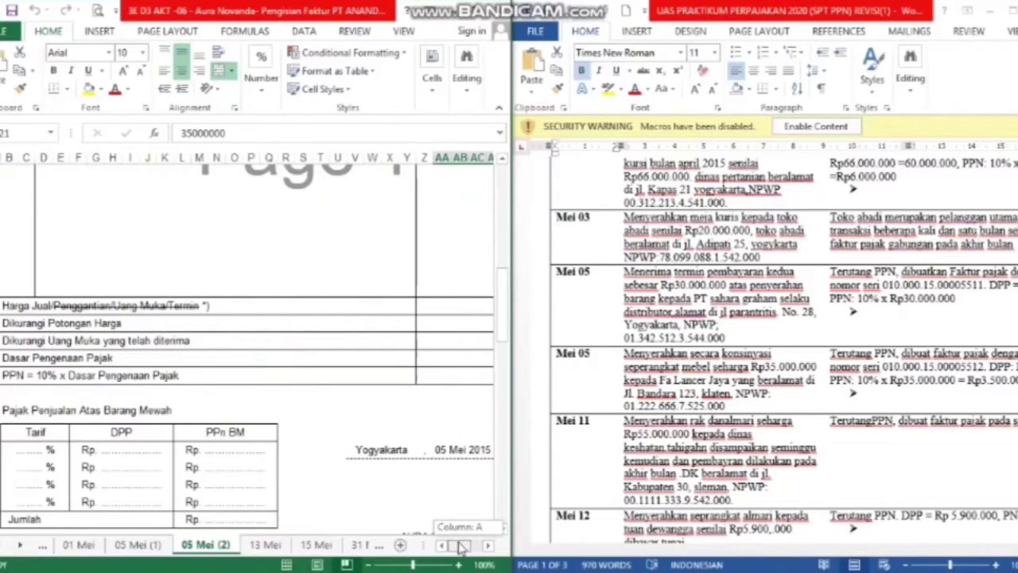
drag(460, 547, 466, 547)
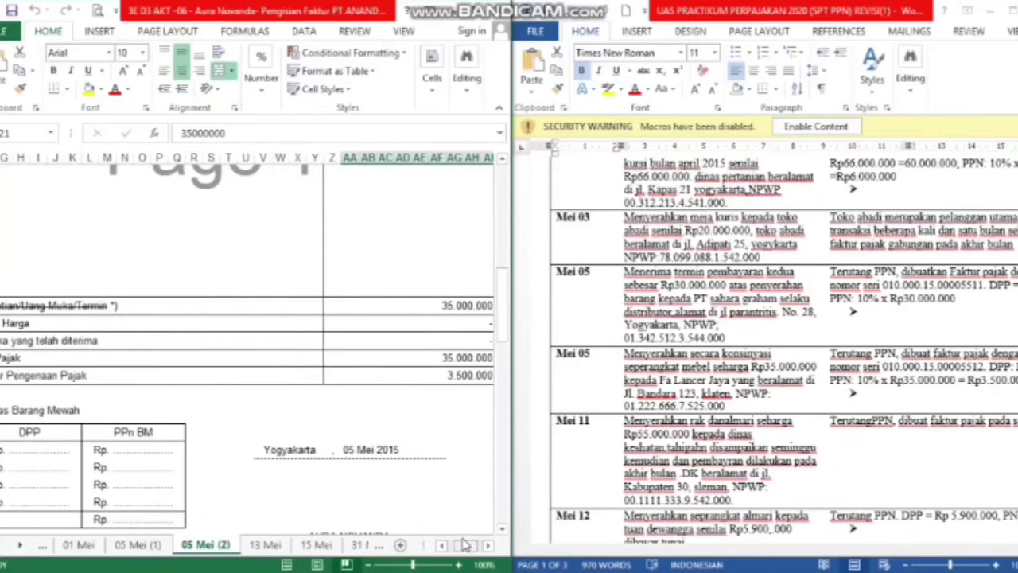
Inspect the place and date line above the signature on the 05 Mei (2) invoice
scroll(413, 333, down, 2)
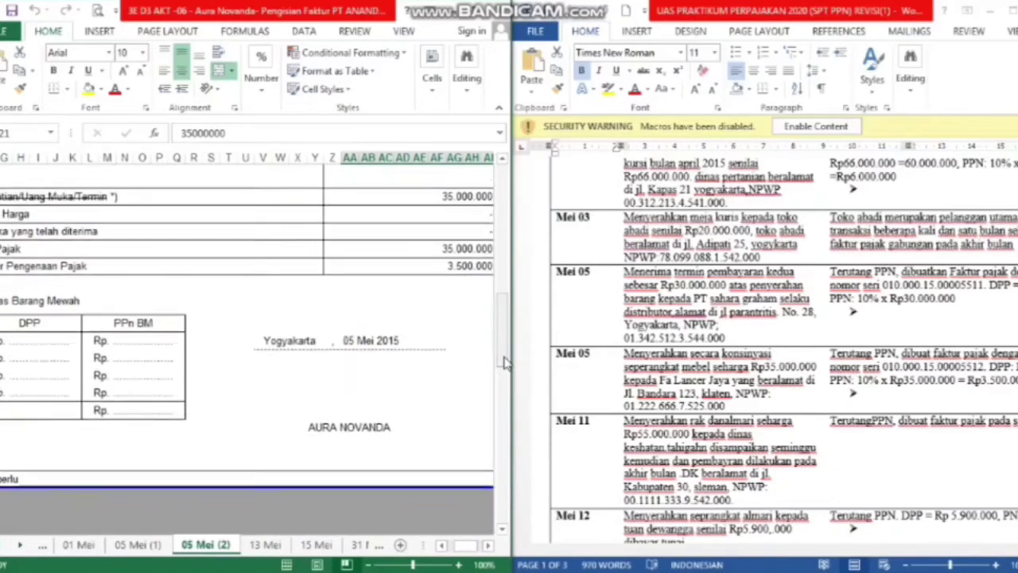
click(384, 331)
click(292, 332)
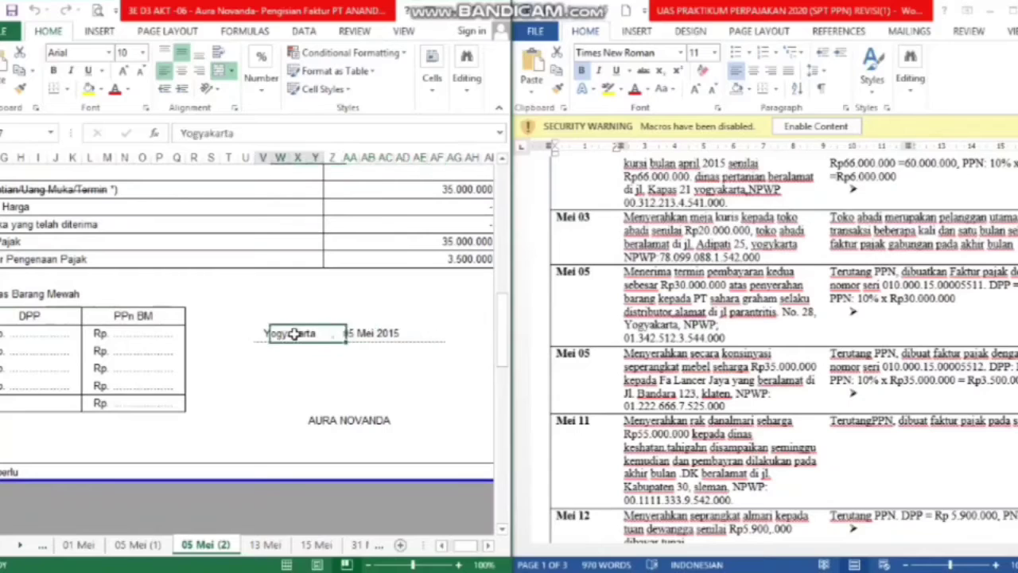
Inspect the date above the signature on the 05 Mei (2) invoice and open the 13 Mei invoice sheet
click(355, 332)
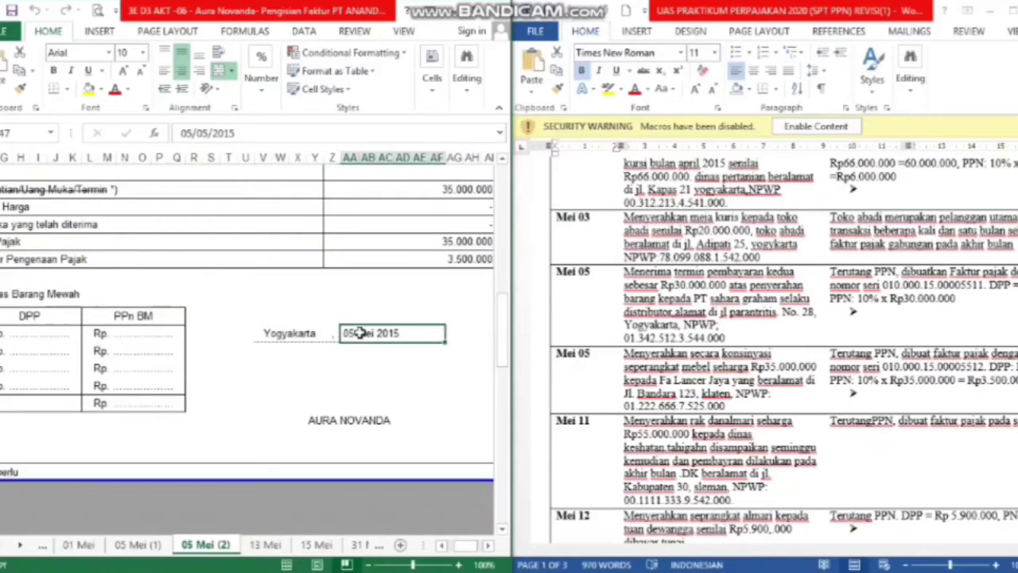
click(256, 547)
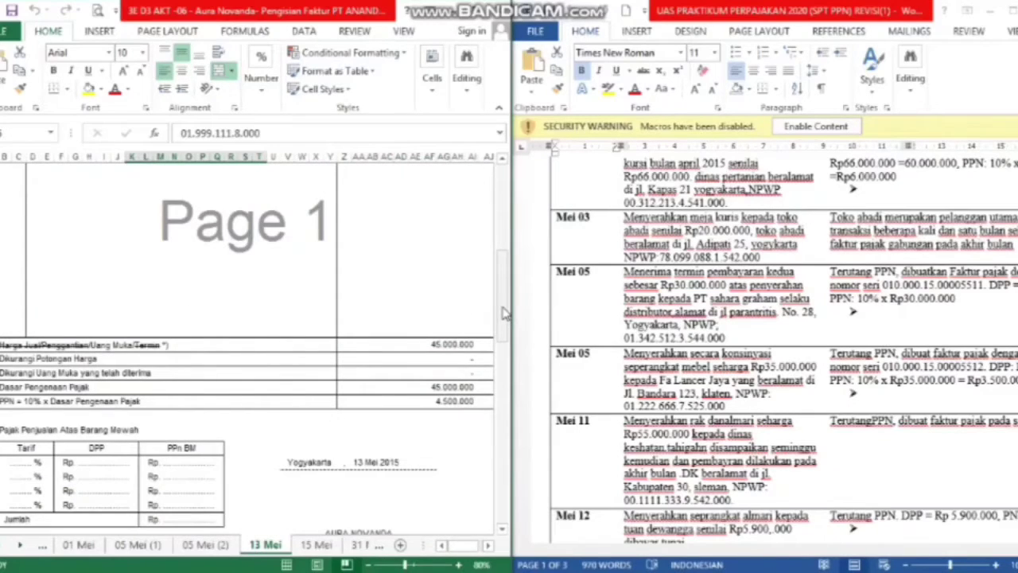
Switch to the exam document in Word and read the Mei 11 transaction, highlighting the wording about billing one week after delivery
click(996, 291)
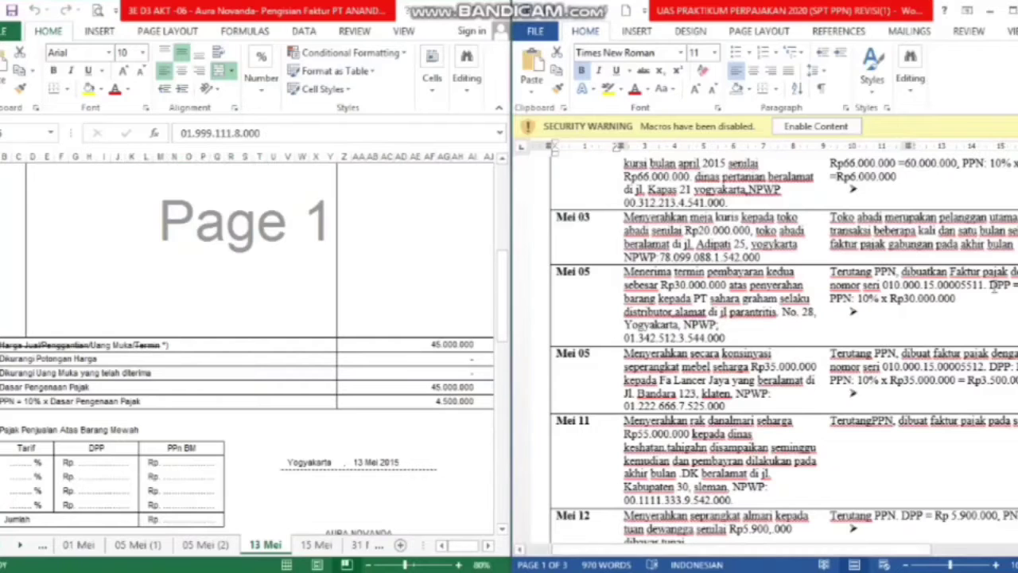
double_click(998, 287)
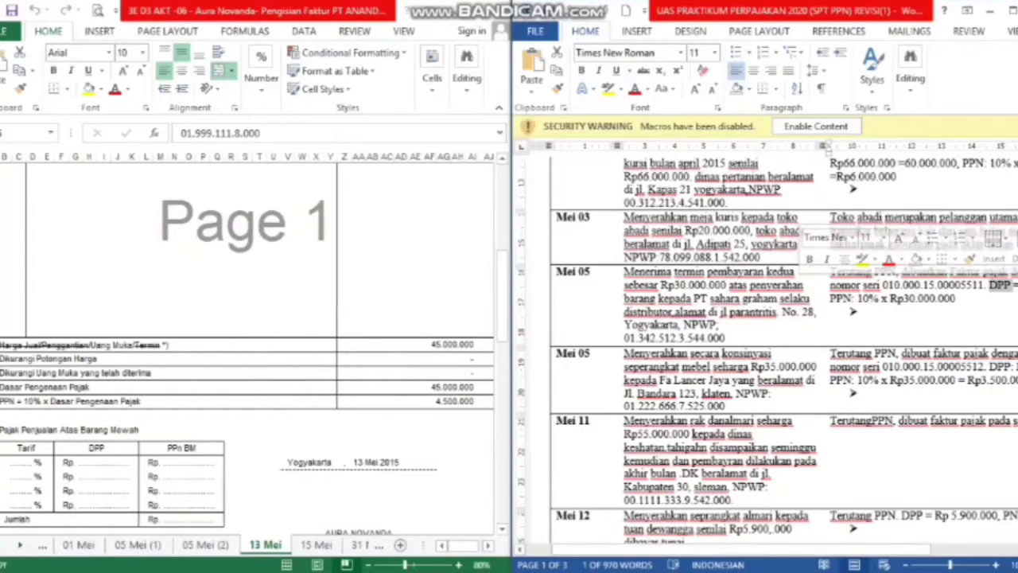
scroll(997, 288, down, 3)
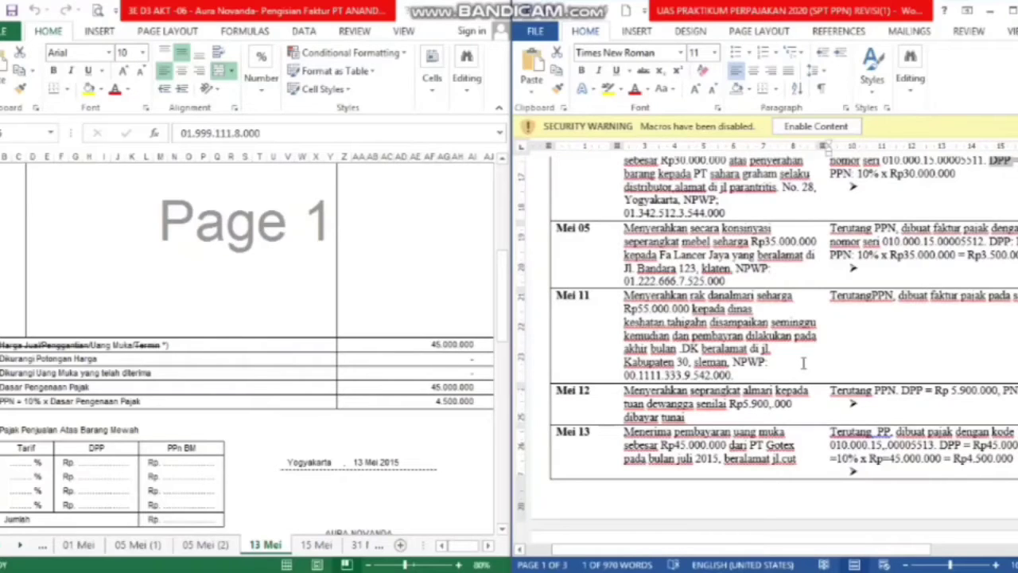
click(740, 322)
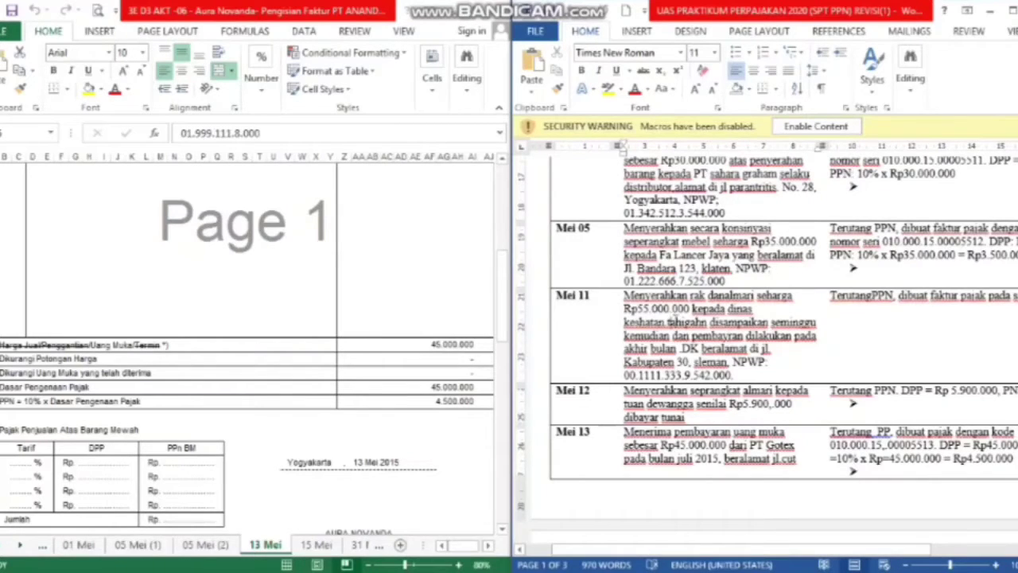
mouse_move(672, 322)
mouse_down()
mouse_move(696, 330)
mouse_move(671, 335)
mouse_up()
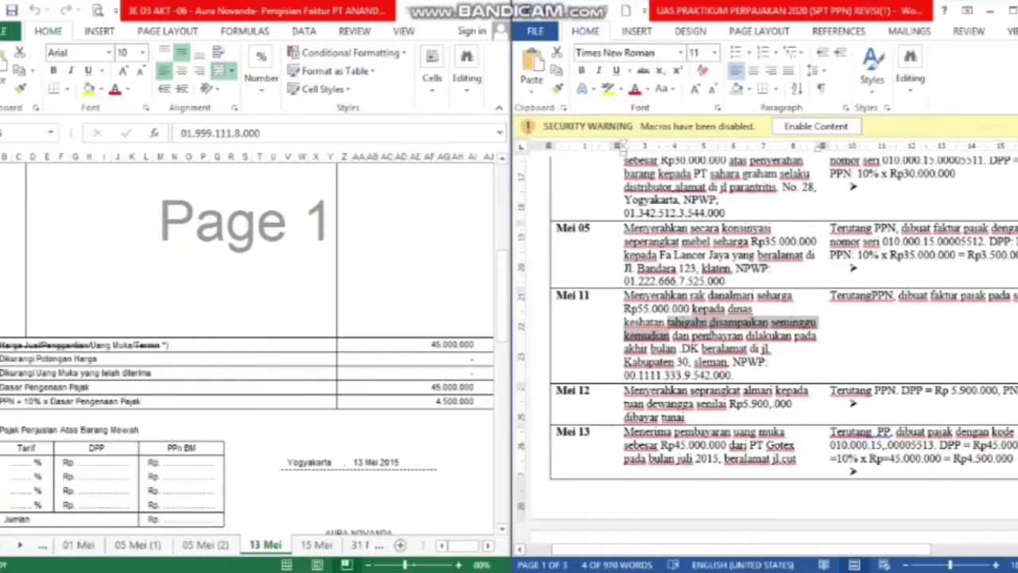
click(695, 328)
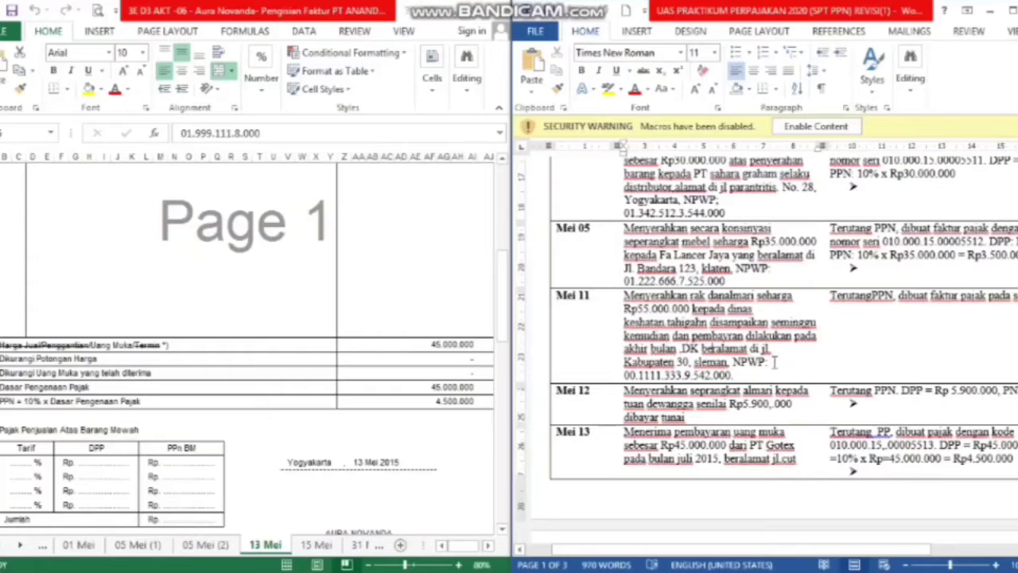
Read the Mei 12 transaction in the exam document, highlighting the cupboard delivery wording and the buyer
click(590, 389)
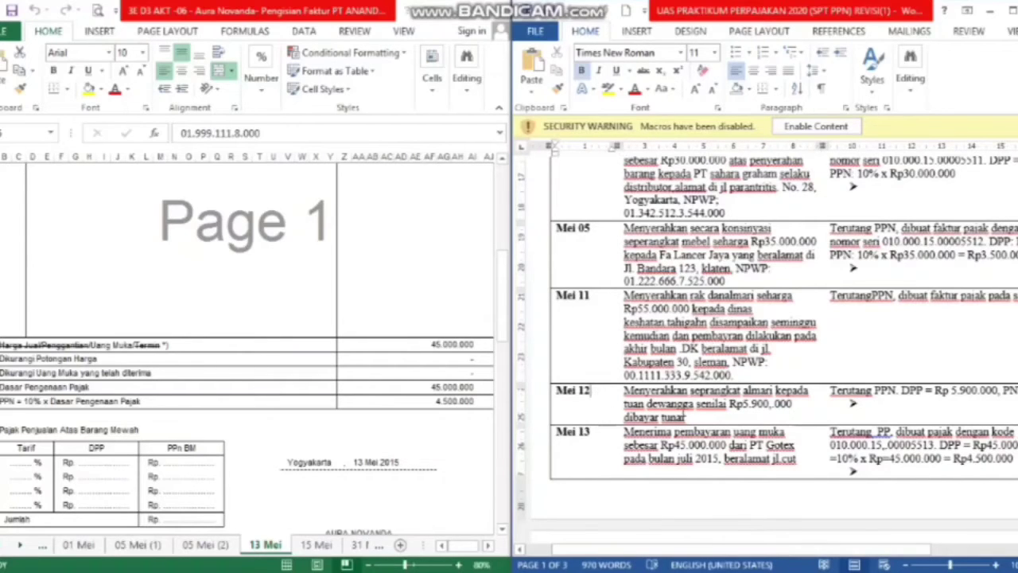
click(698, 415)
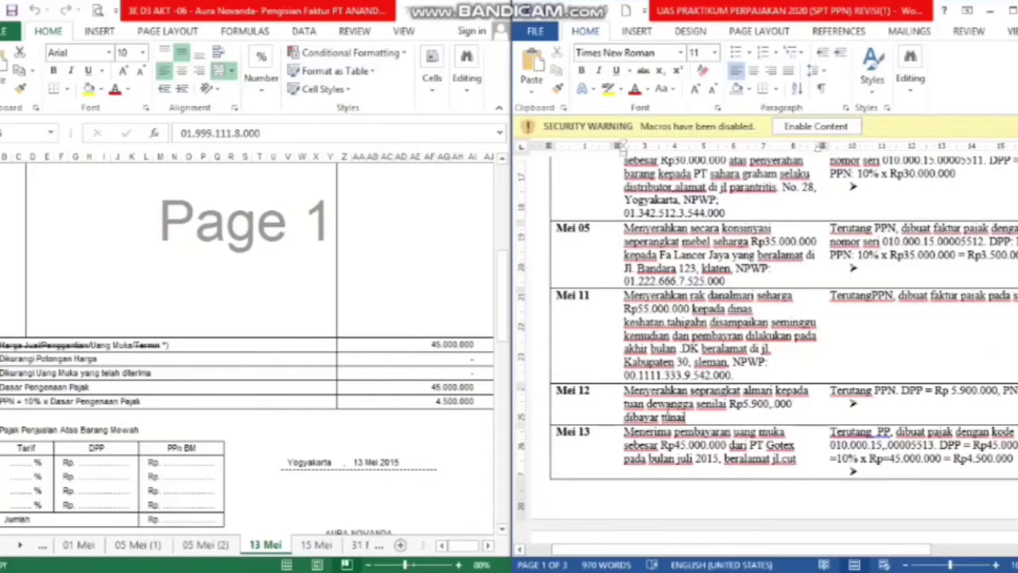
drag(618, 391, 809, 403)
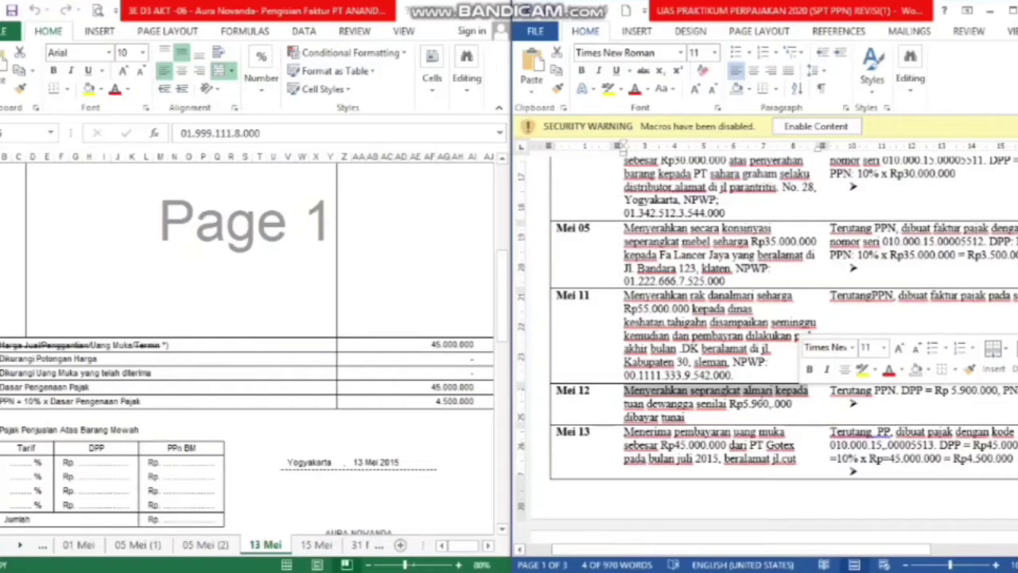
click(719, 404)
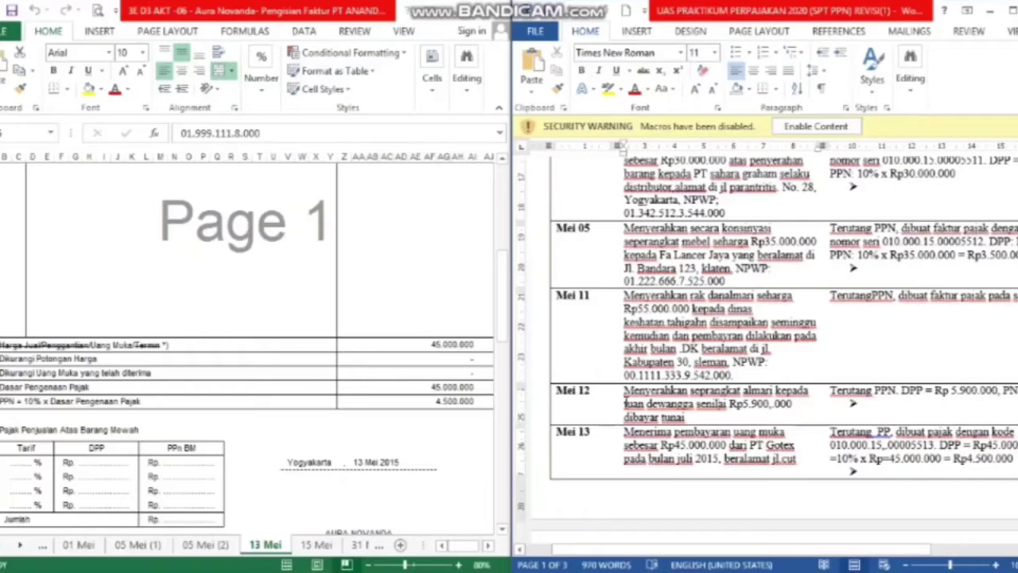
drag(625, 403, 694, 404)
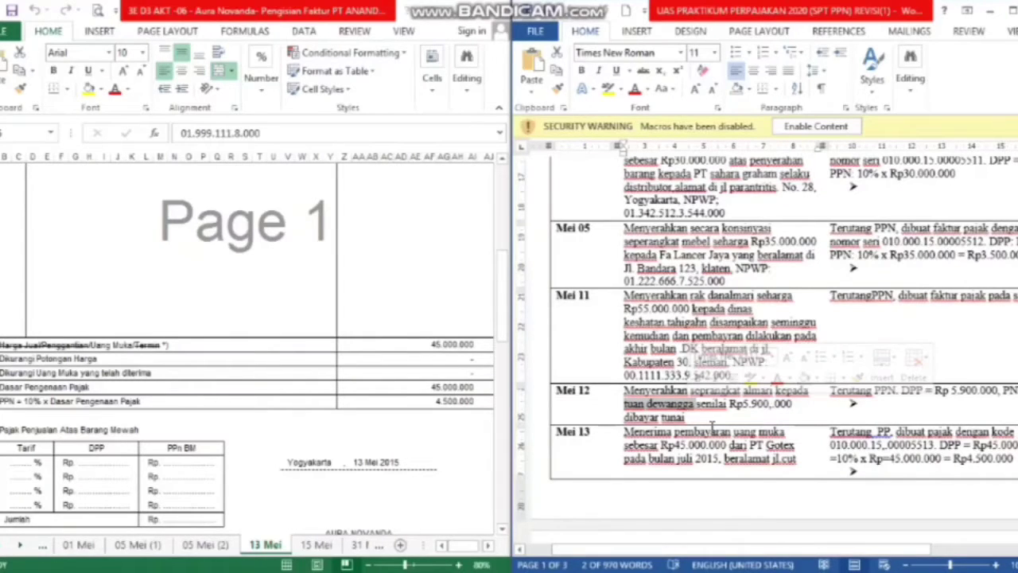
Compare the 13 Mei invoice's serial number, seller name and PT Gotex buyer details with the Mei 13 entry in the exam document
click(503, 272)
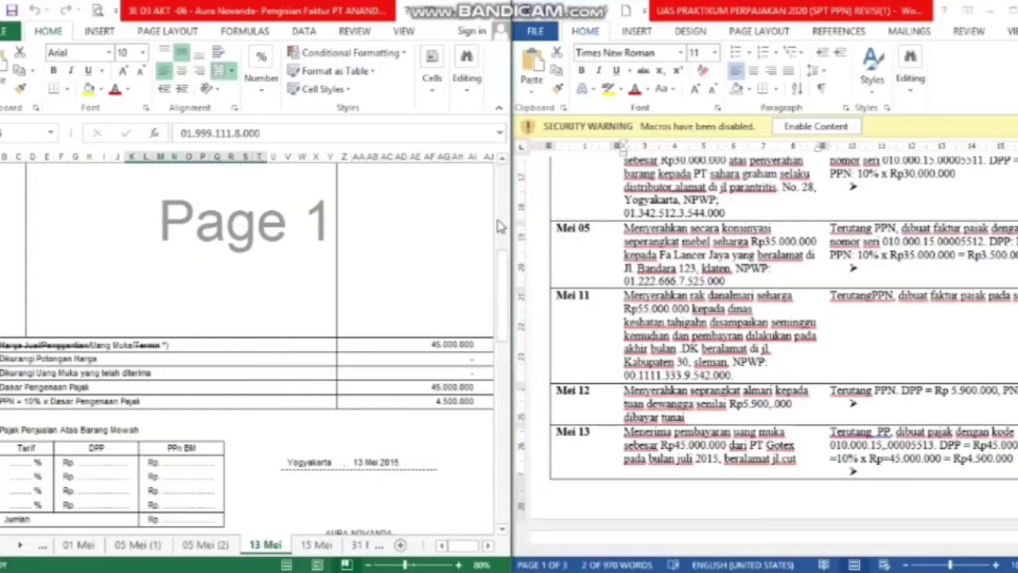
drag(500, 226, 499, 189)
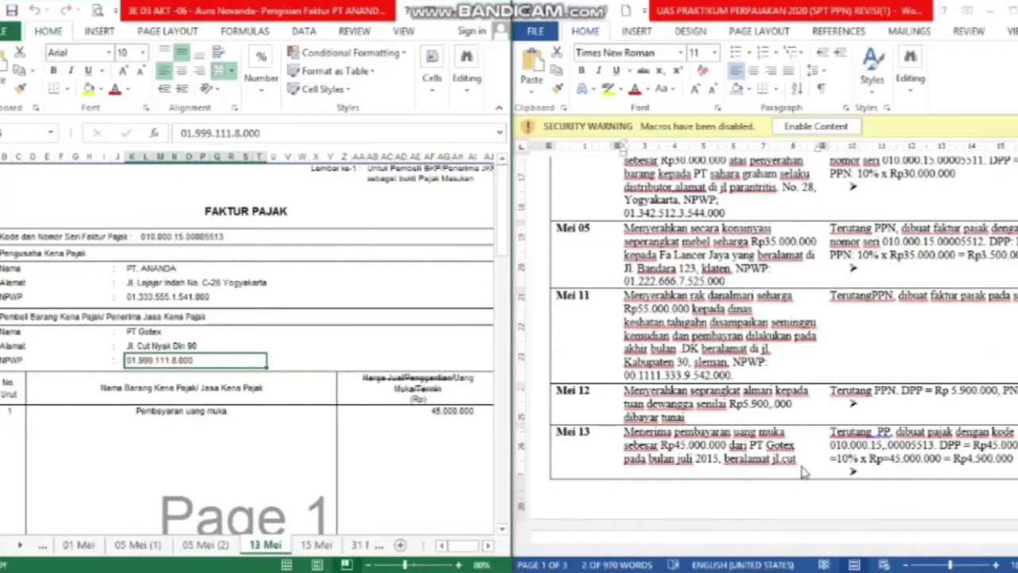
click(173, 240)
click(150, 239)
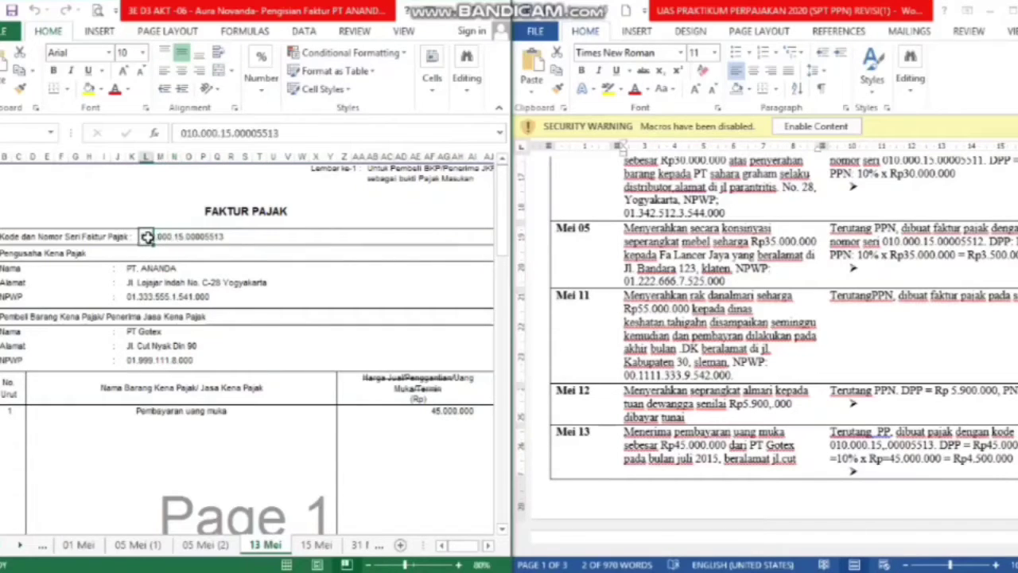
click(189, 239)
click(146, 237)
click(137, 271)
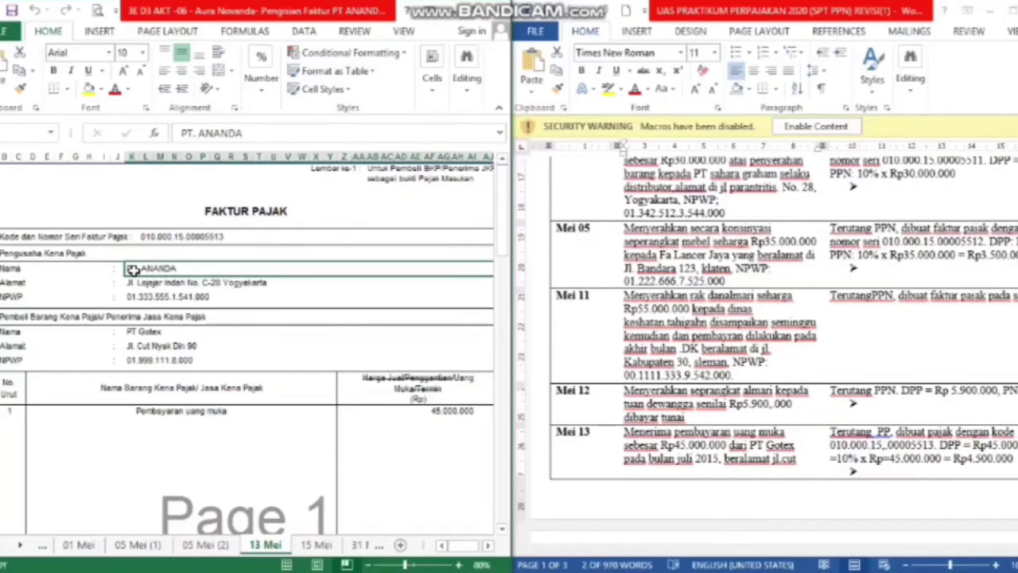
click(140, 335)
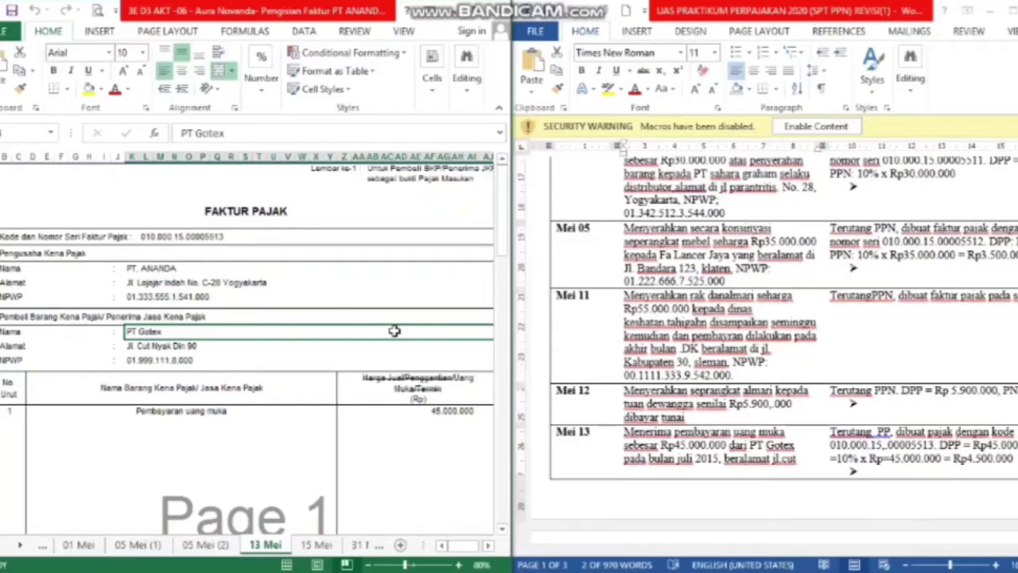
click(151, 347)
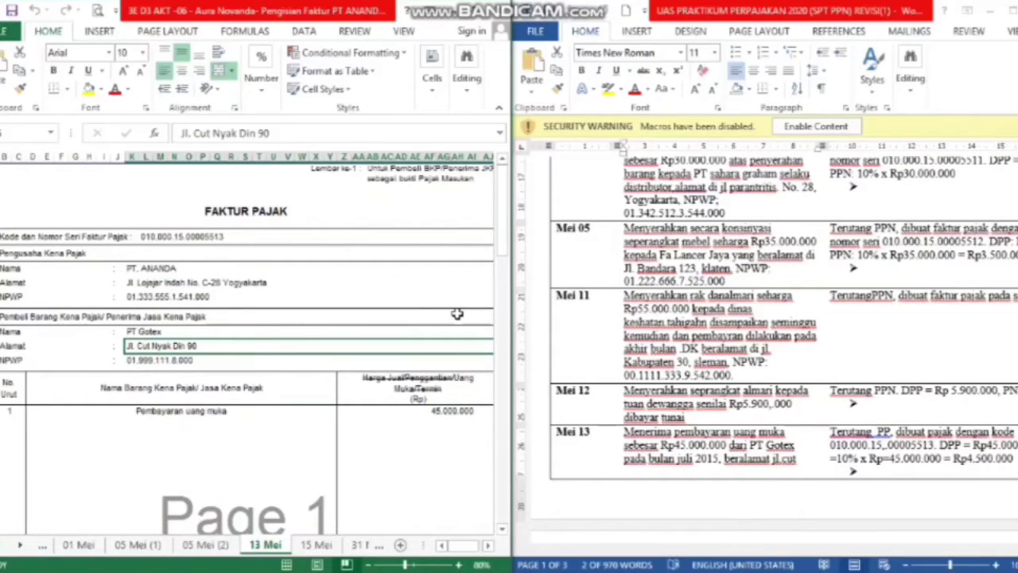
click(995, 297)
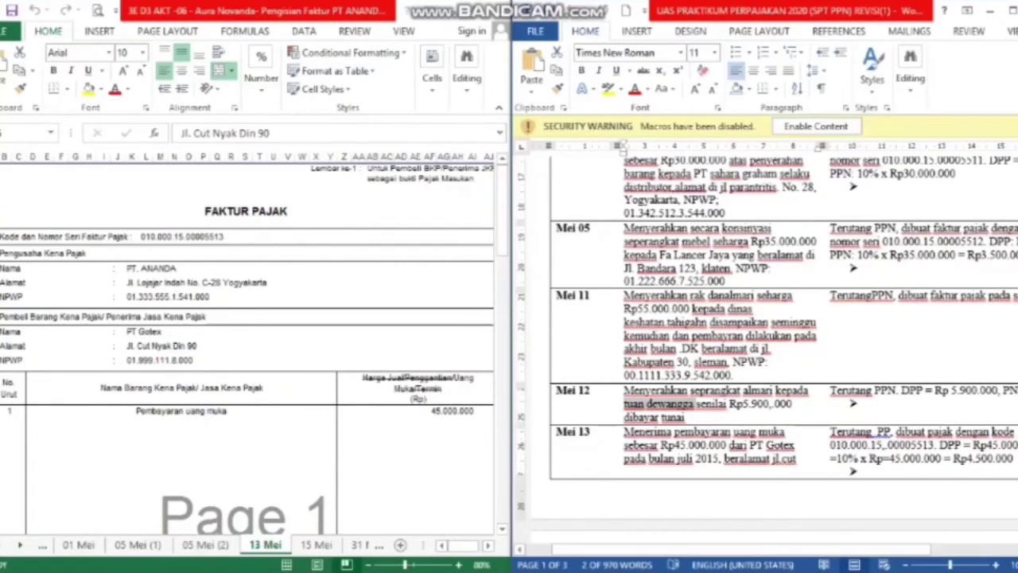
drag(1017, 247, 1017, 283)
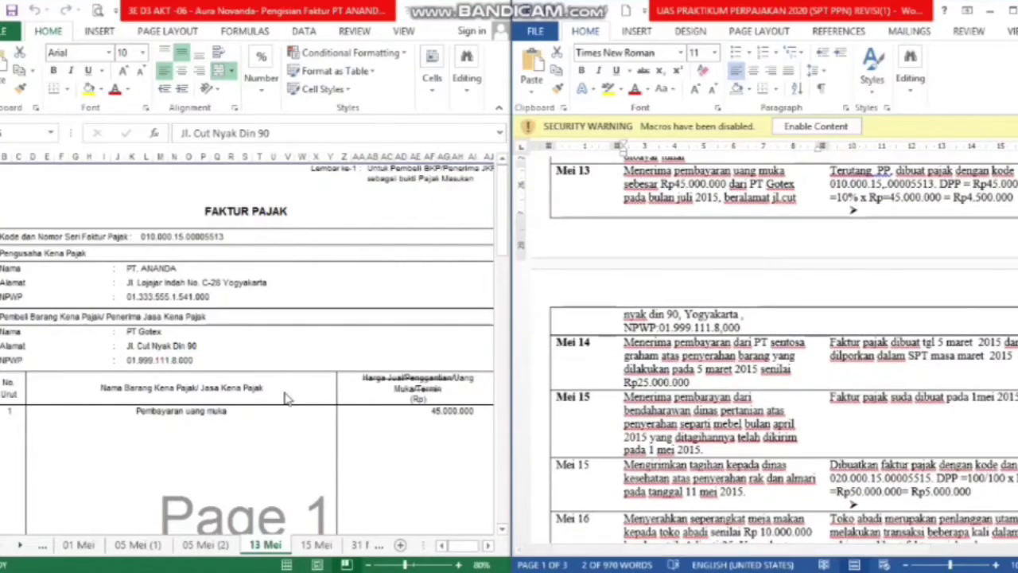
Examine the Pembayaran uang muka description and the amount column in the 13 Mei invoice's first item line
click(230, 411)
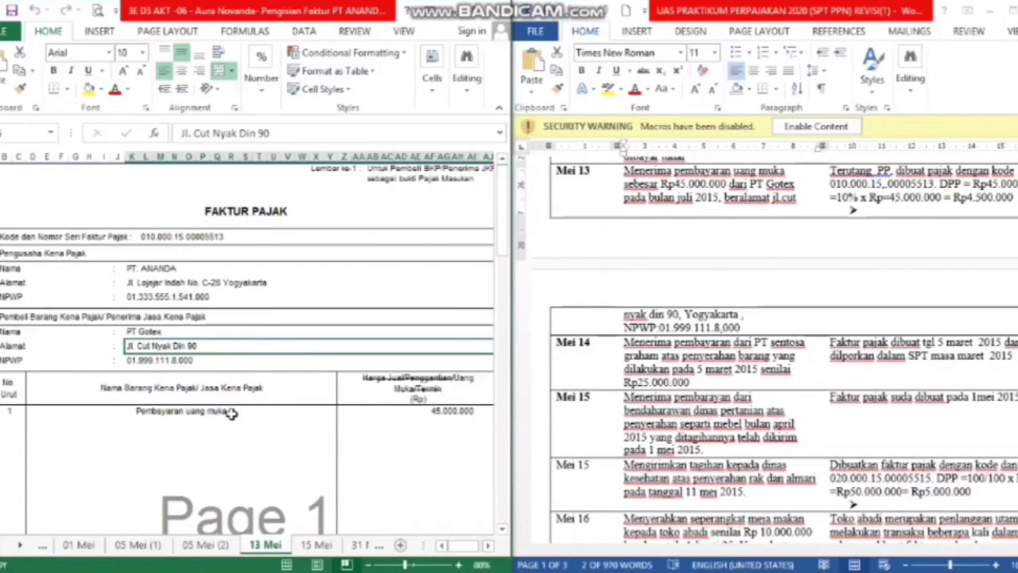
click(231, 412)
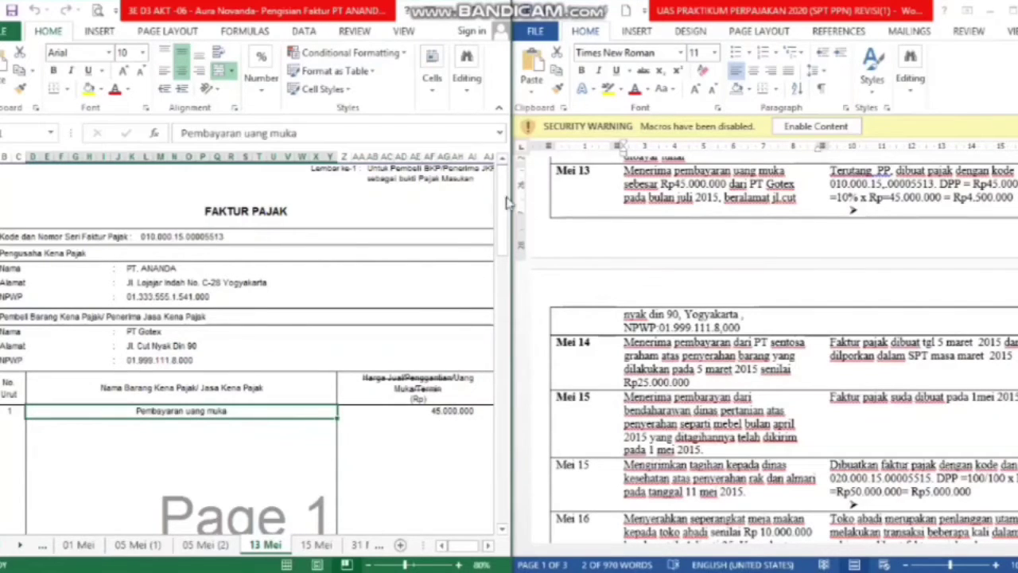
drag(504, 203, 502, 238)
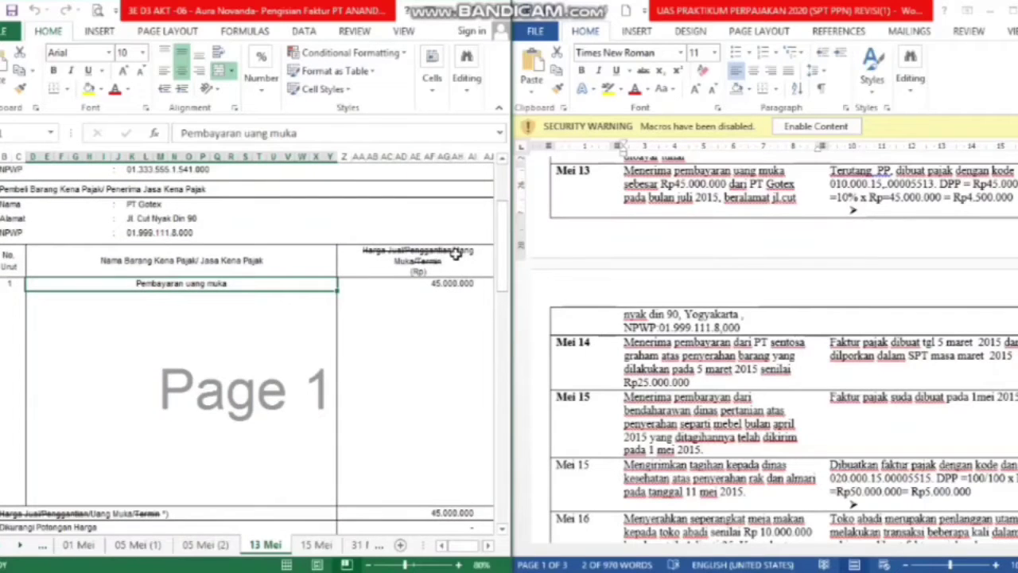
Review the down payment total, deductions, tax base and 10% PPN rows of the 13 Mei invoice
drag(501, 262, 500, 289)
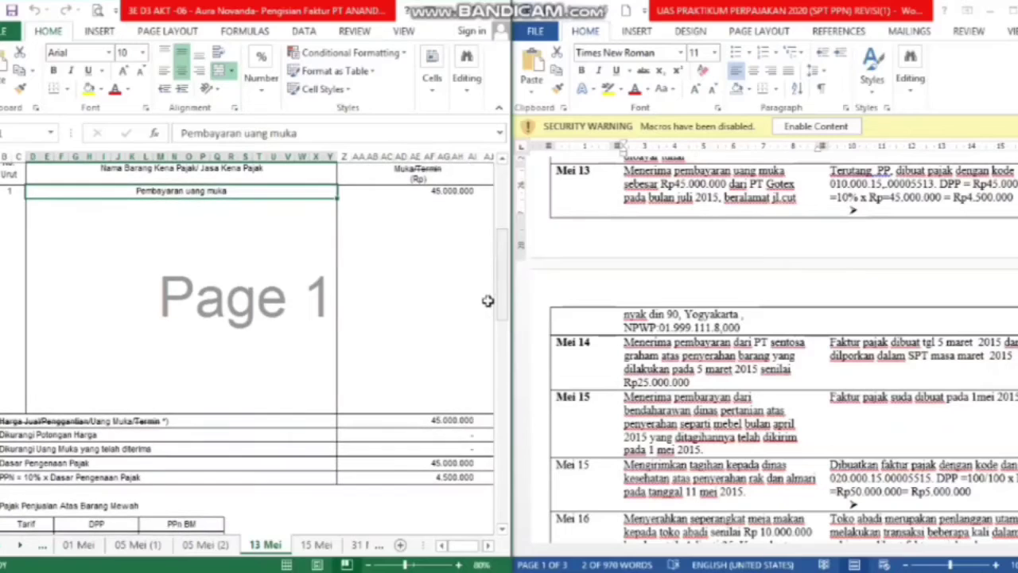
click(451, 422)
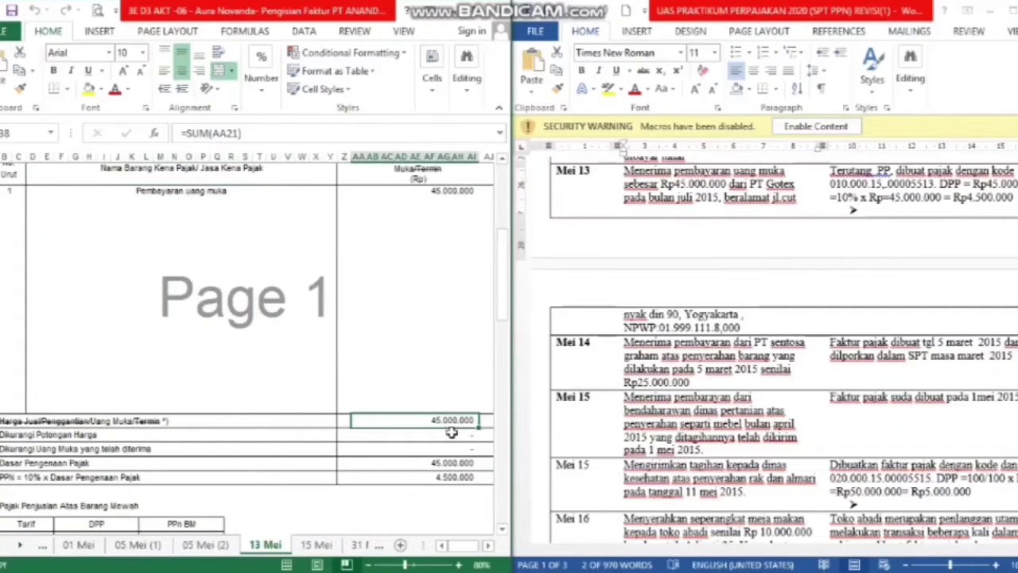
click(451, 435)
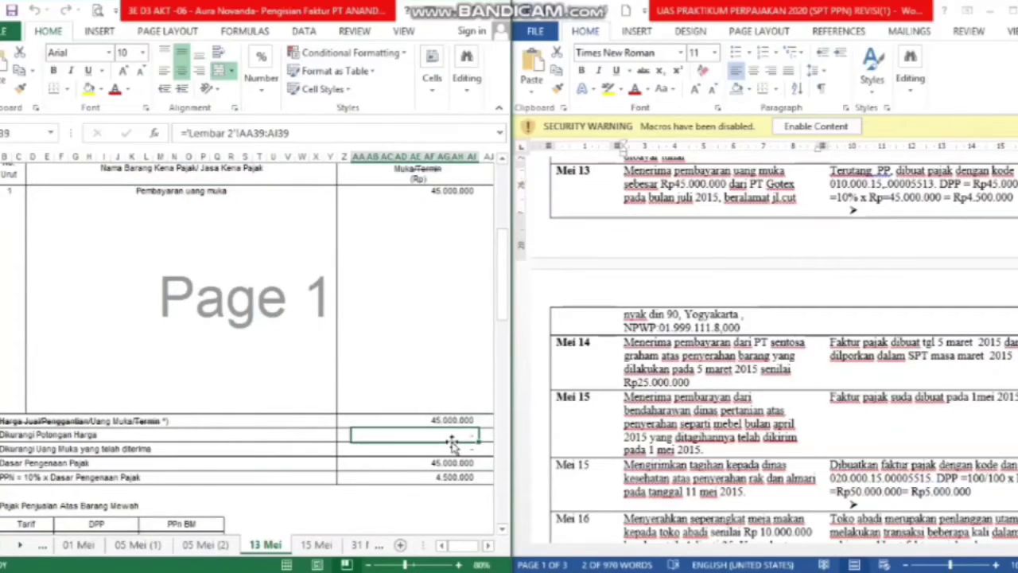
click(454, 448)
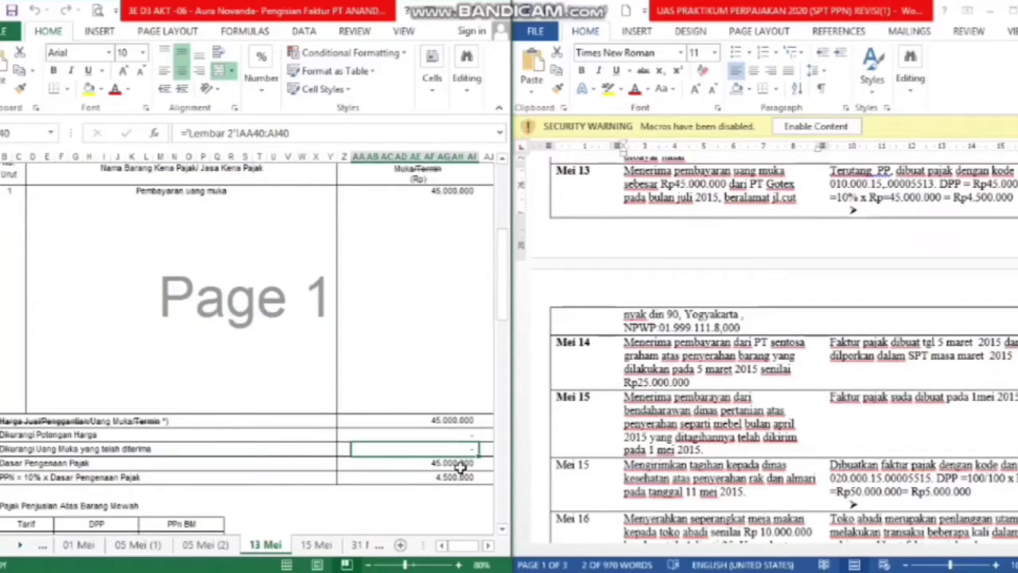
click(461, 466)
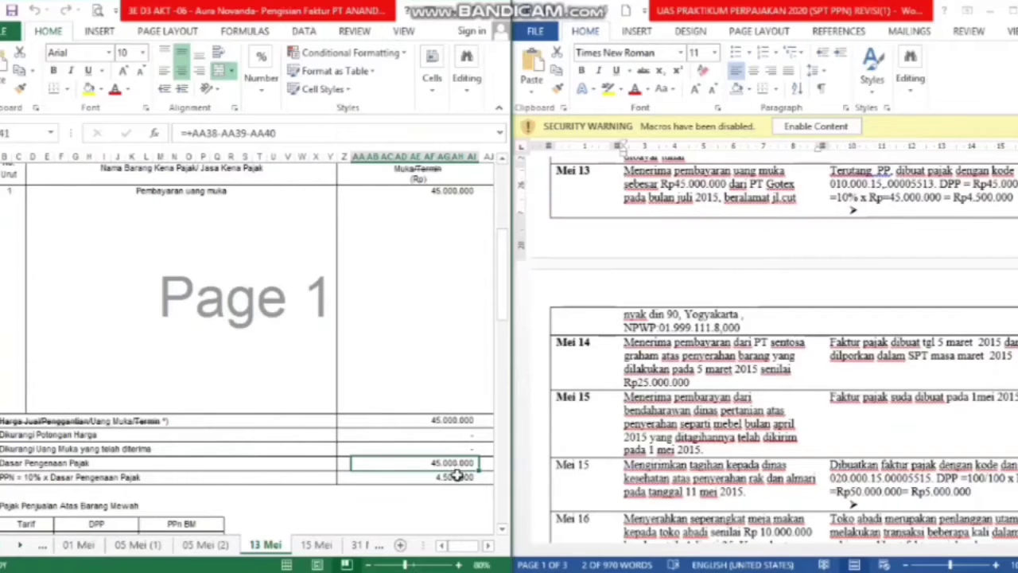
click(458, 475)
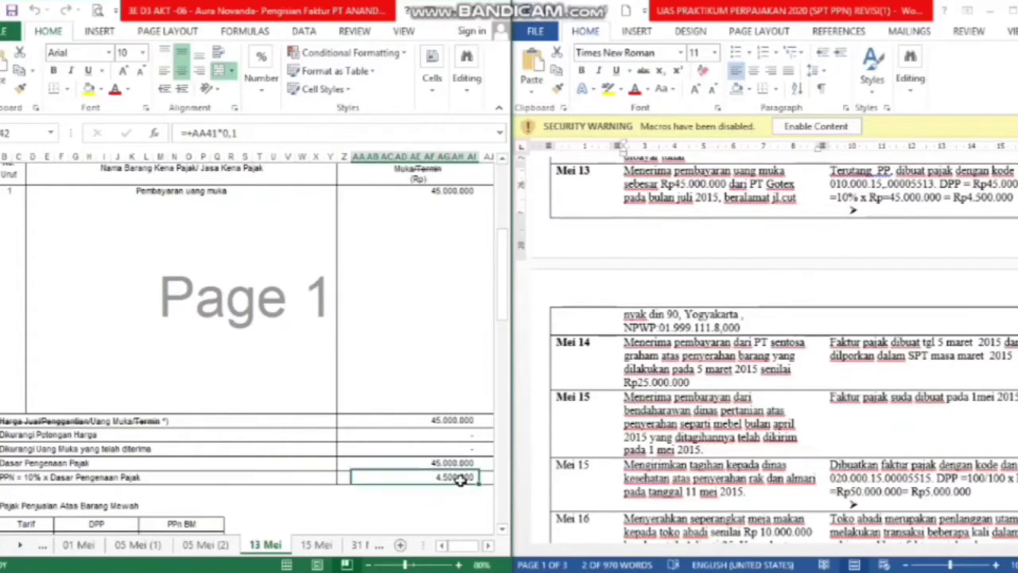
Open the 15 Mei invoice and examine its serial number and seller name alongside the second Mei 15 entry in the exam document
mouse_move(501, 333)
mouse_down()
mouse_move(499, 370)
mouse_move(487, 254)
mouse_up()
drag(487, 223, 501, 274)
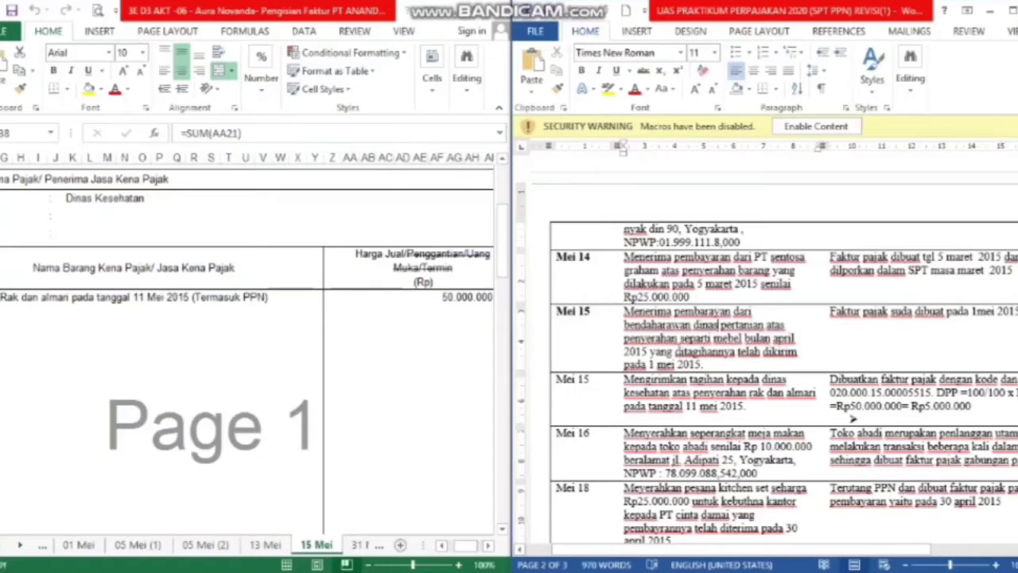
click(583, 381)
drag(502, 229, 502, 172)
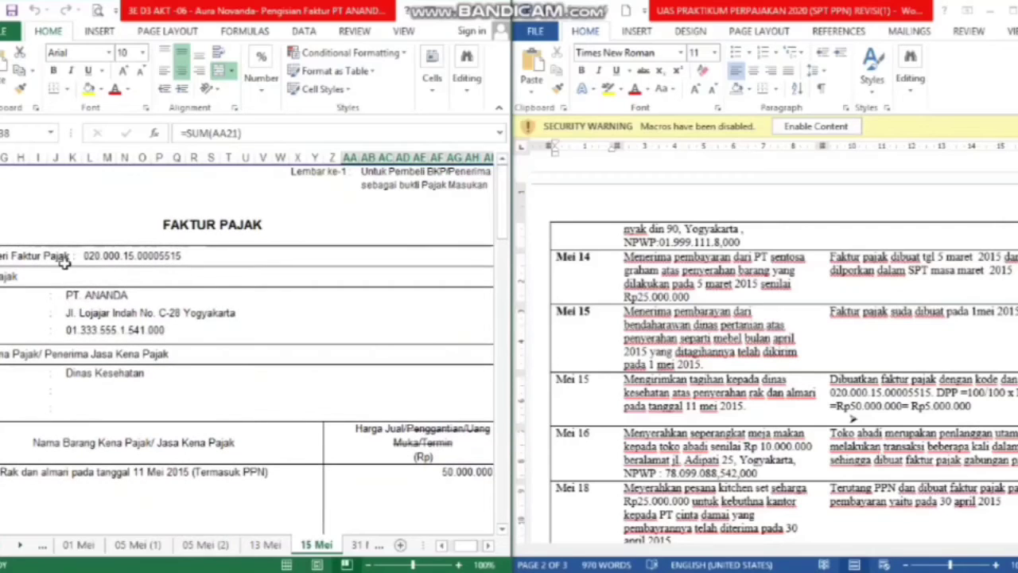
drag(472, 551, 467, 548)
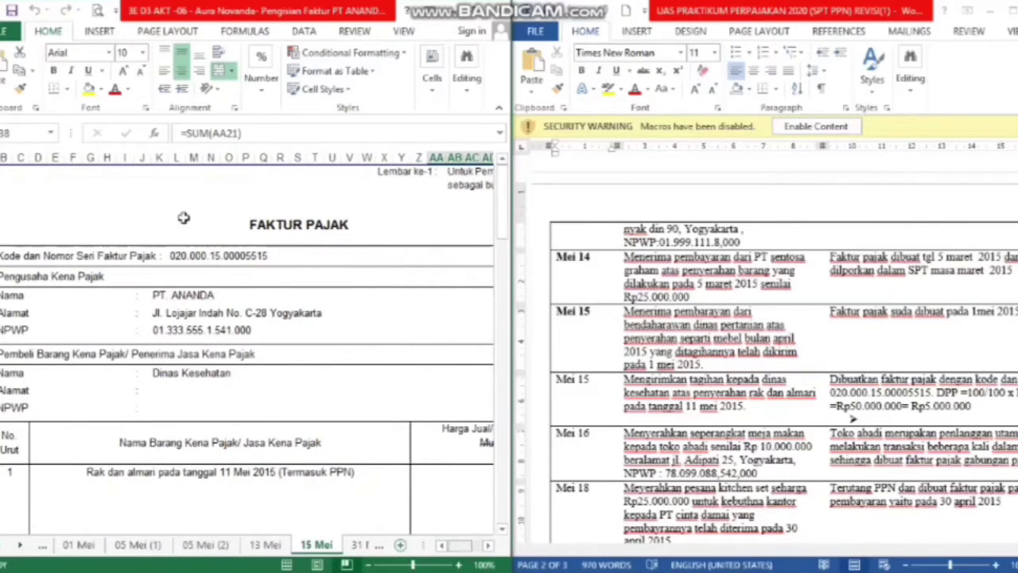
click(197, 262)
click(178, 259)
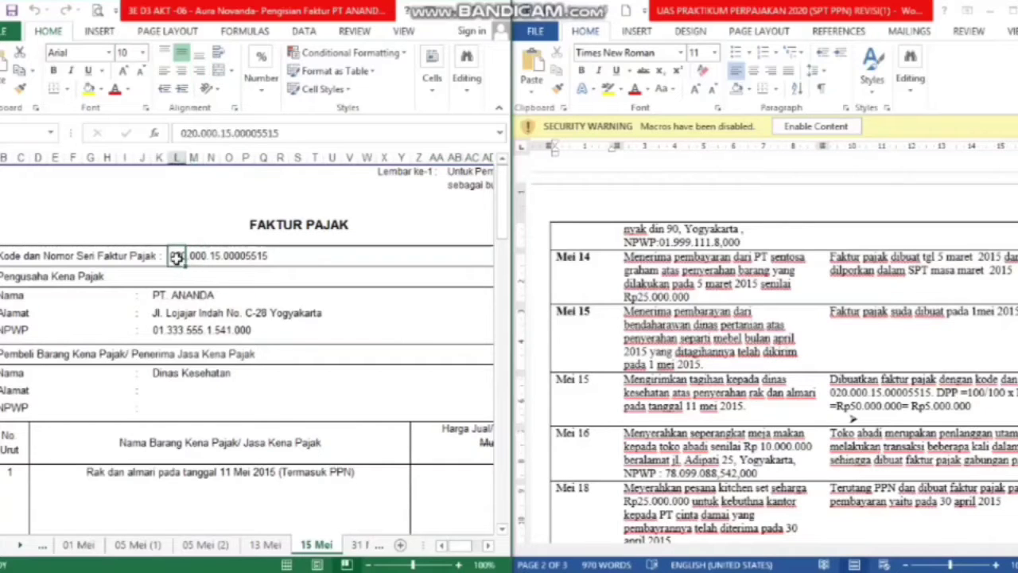
click(163, 293)
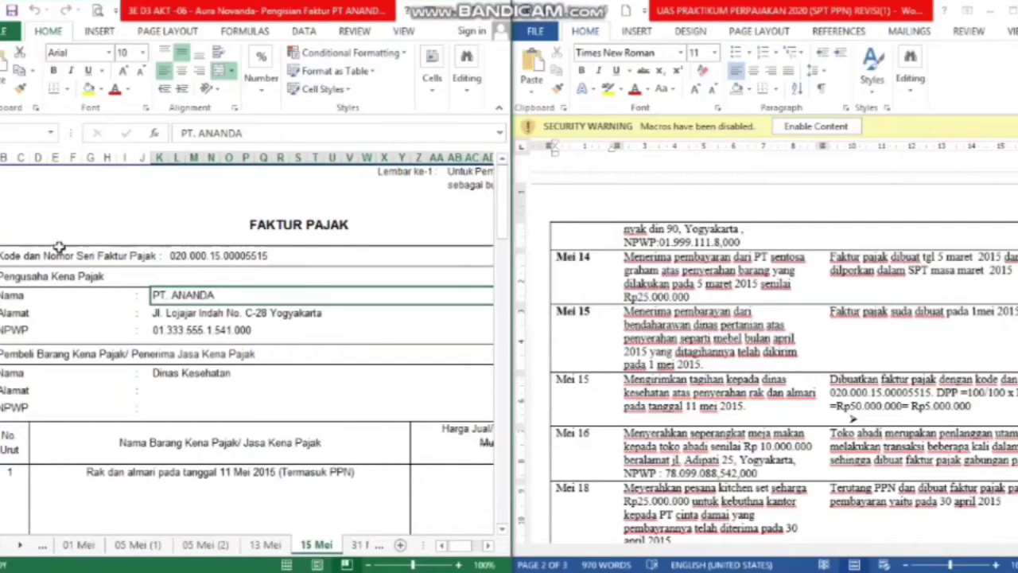
Examine the seller NPWP, the Dinas Kesehatan buyer name and the Rak dan almari item description in the 15 Mei invoice
click(167, 336)
click(169, 371)
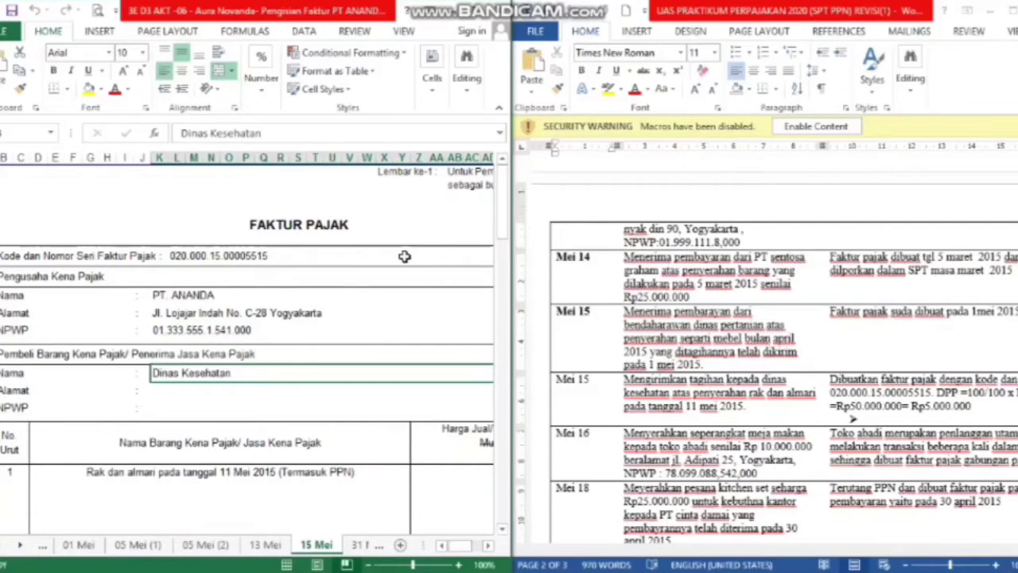
drag(503, 216, 503, 235)
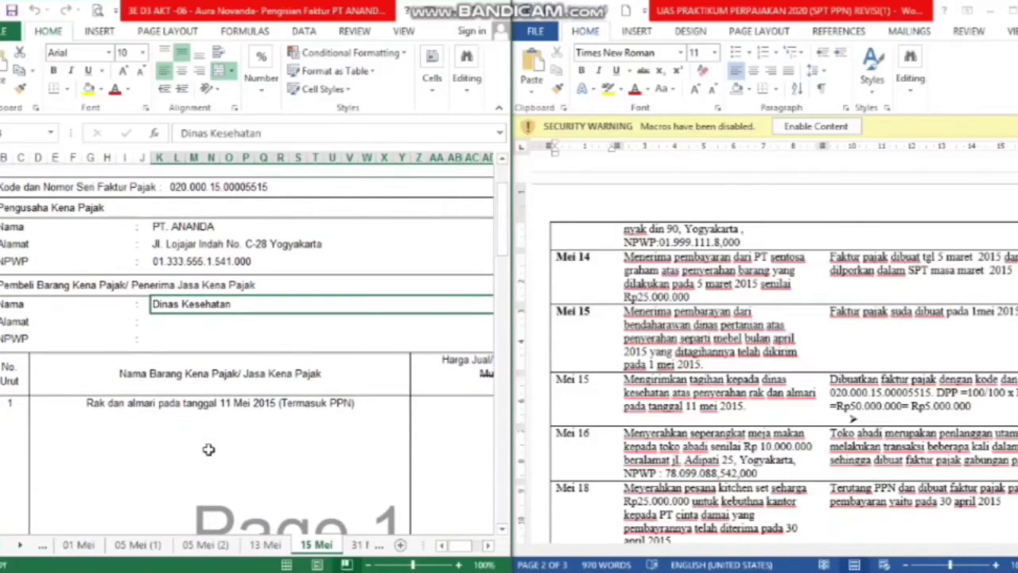
click(168, 404)
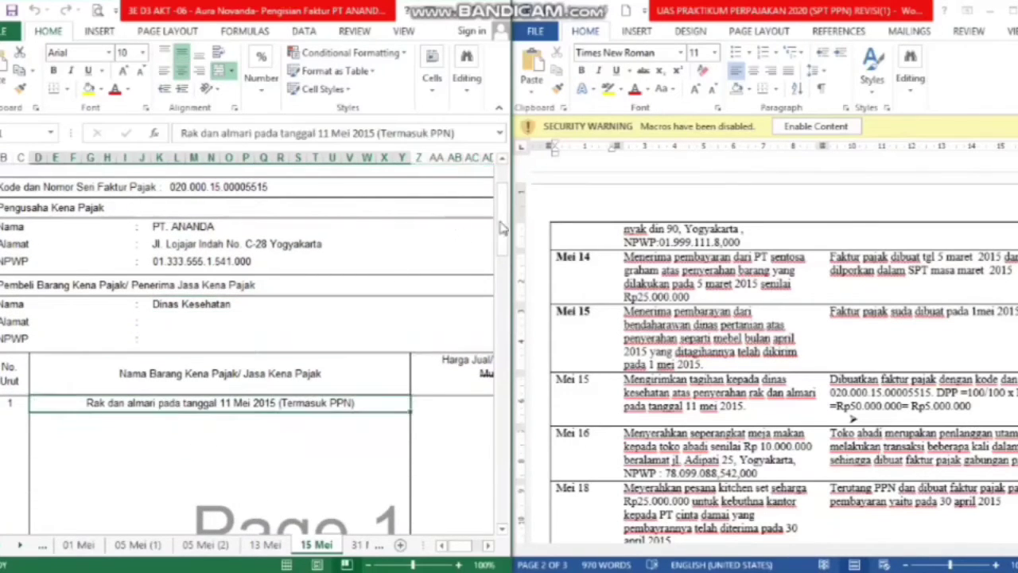
Inspect the formula behind the selling price of the 15 Mei invoice's first item line without changing it
drag(503, 227, 474, 299)
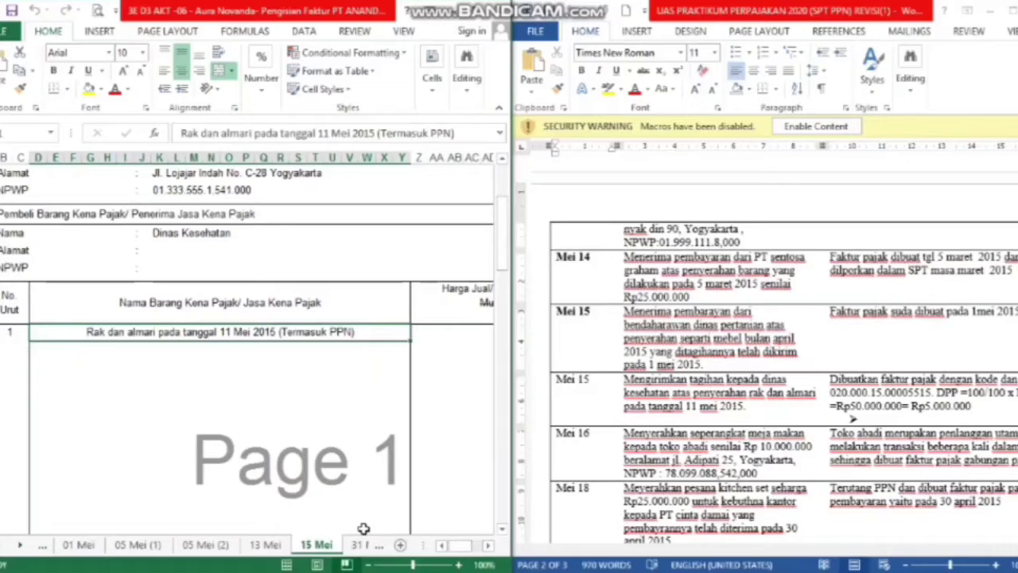
drag(460, 548, 478, 549)
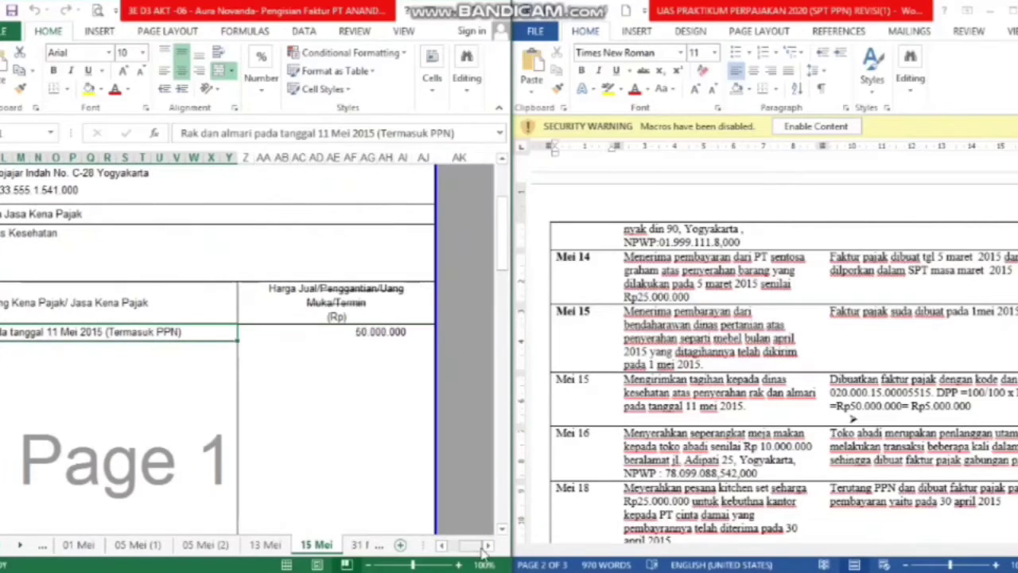
click(395, 337)
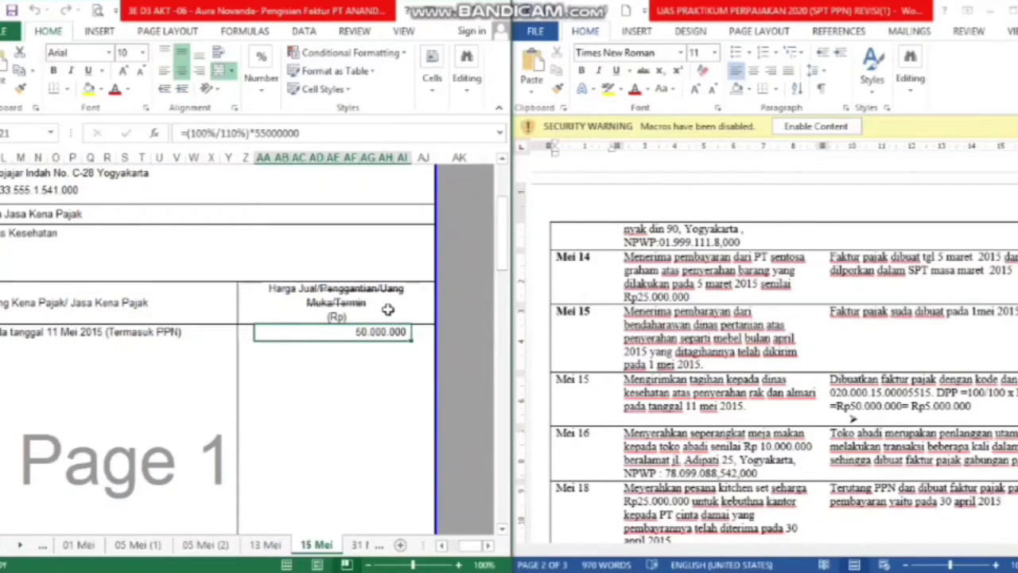
click(282, 132)
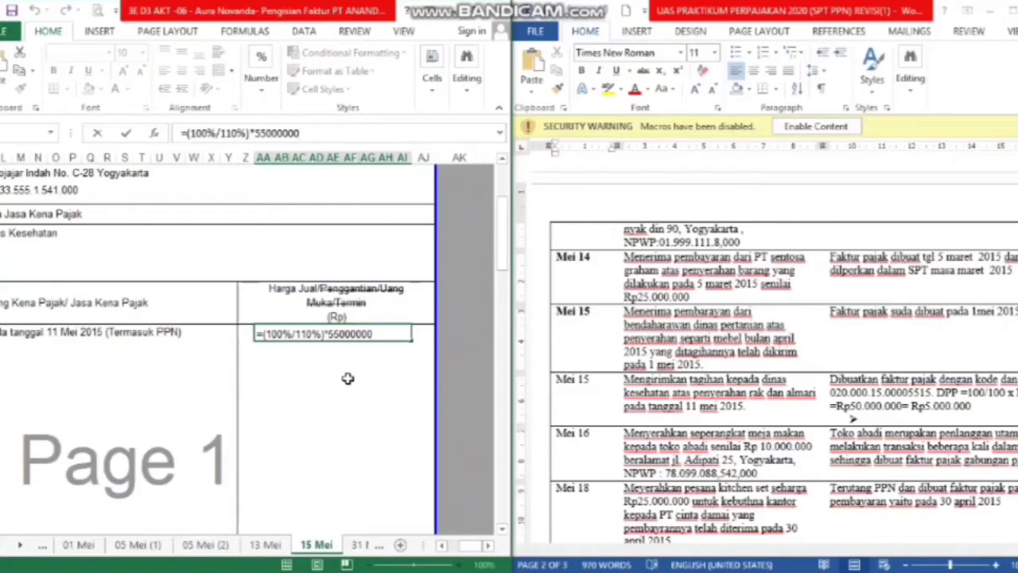
key(Return)
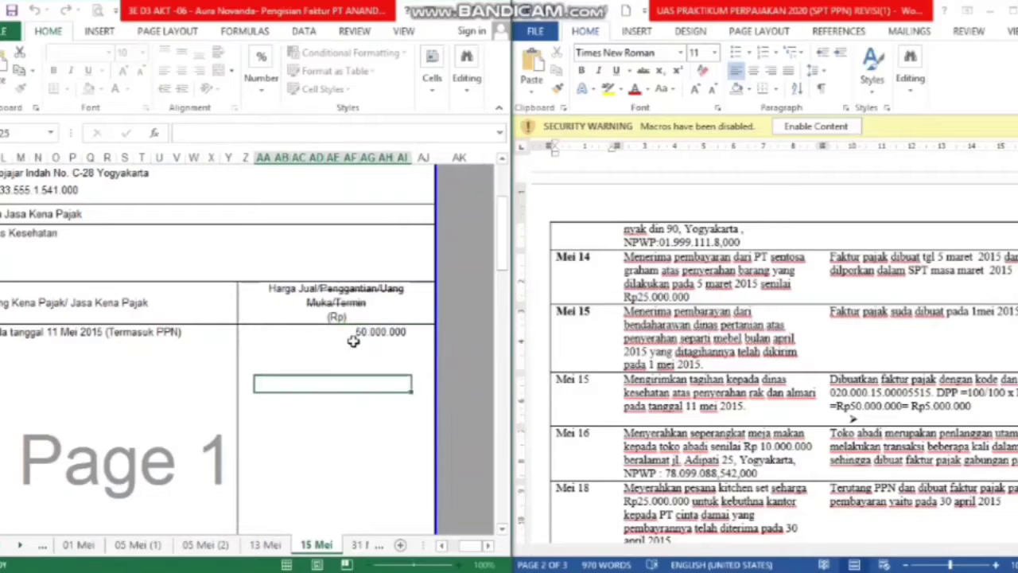
Review the 15 Mei invoice's selling price total, tax base, 10% PPN formula and invoice date
drag(507, 231, 507, 304)
mouse_move(475, 548)
mouse_down()
mouse_move(464, 547)
mouse_move(472, 546)
mouse_up()
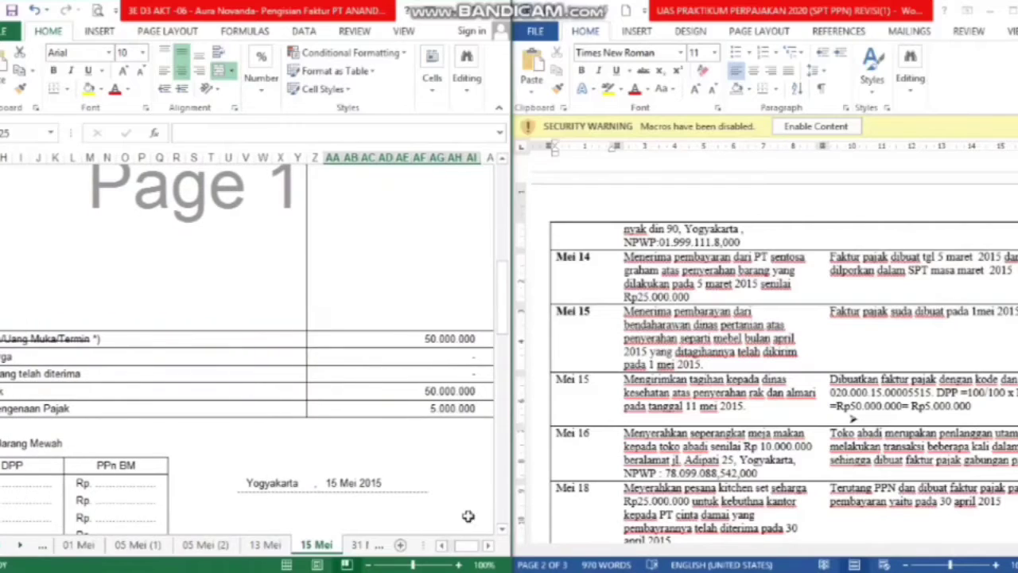
click(456, 412)
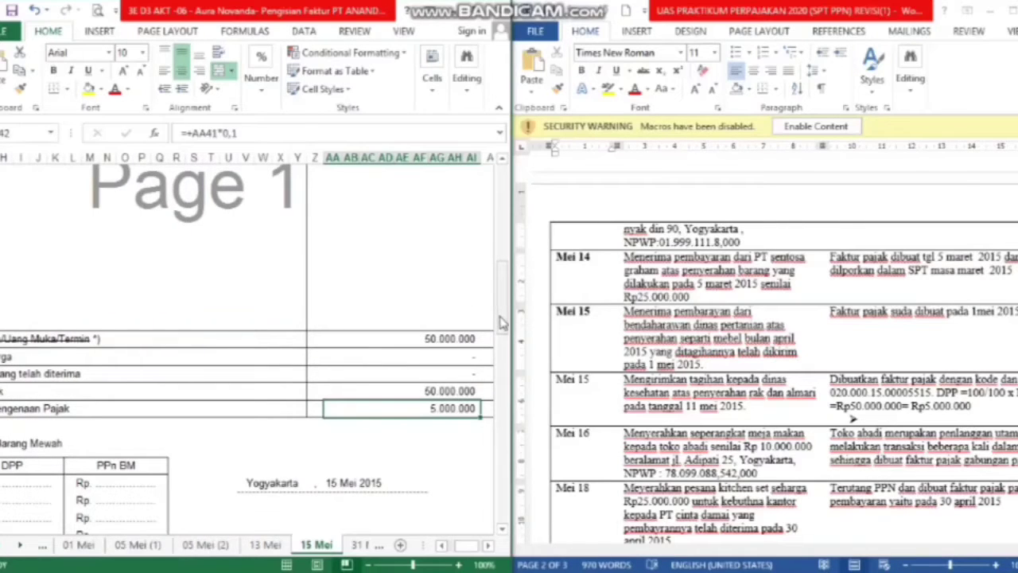
drag(501, 322, 502, 345)
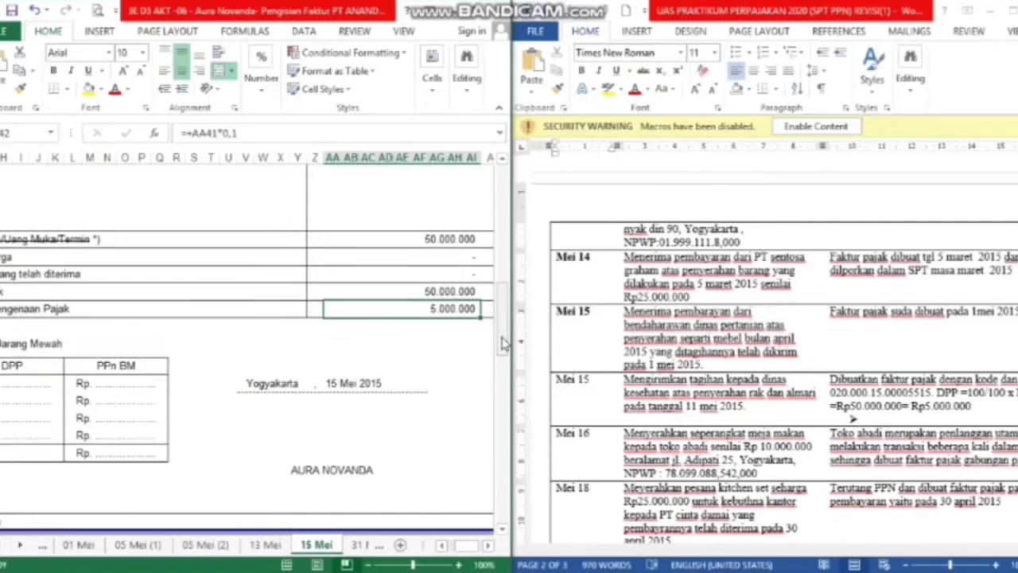
click(362, 388)
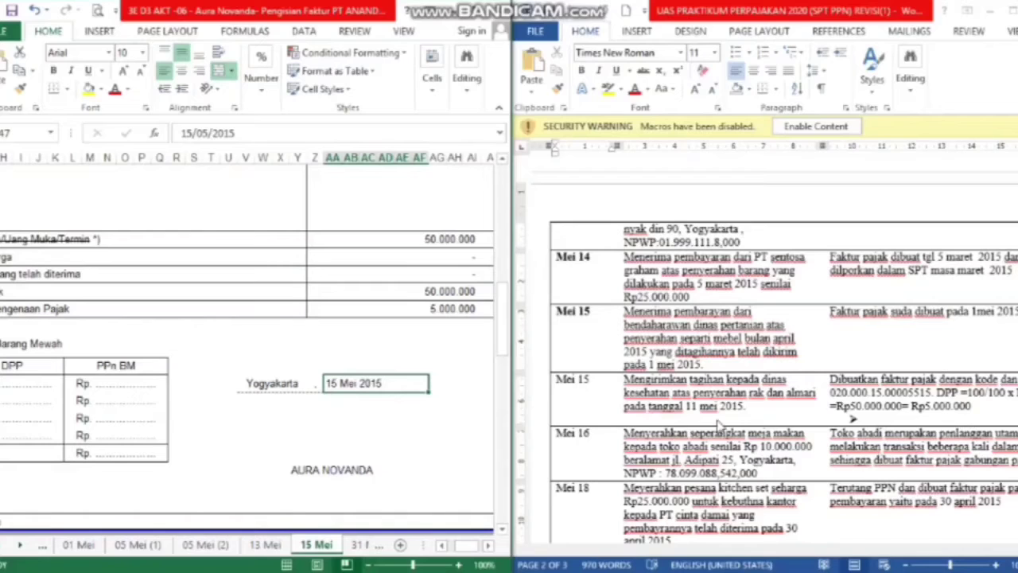
Read the Mei 16 entry about the dining table set delivered to Toko Abadi in the exam document
click(632, 456)
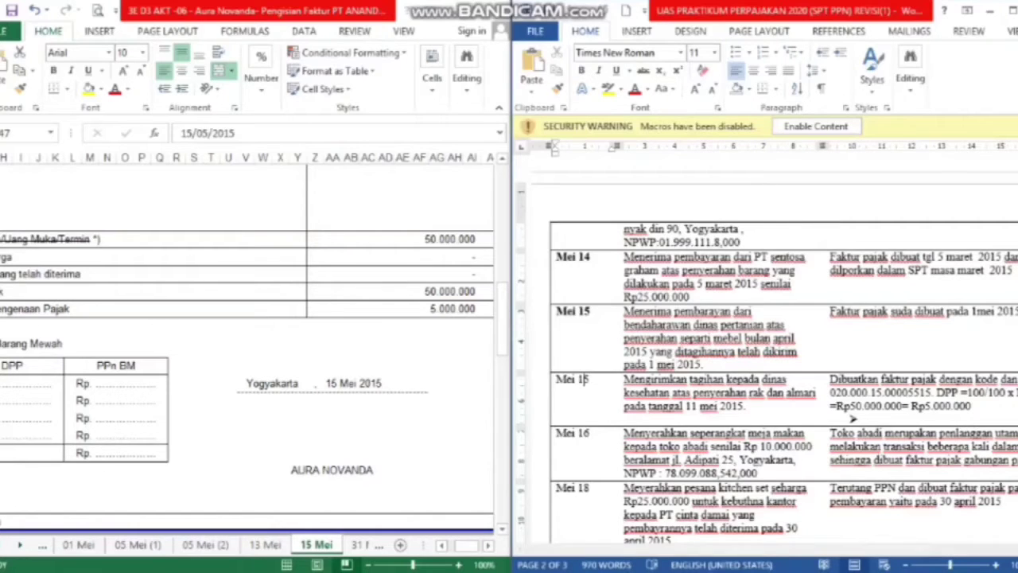
drag(1017, 291, 1017, 299)
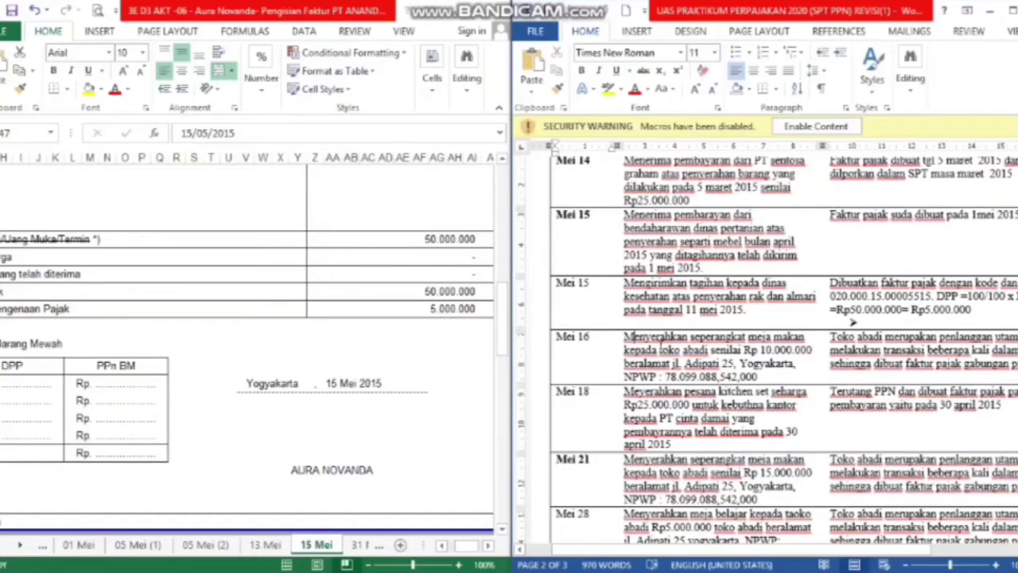
drag(625, 337, 657, 351)
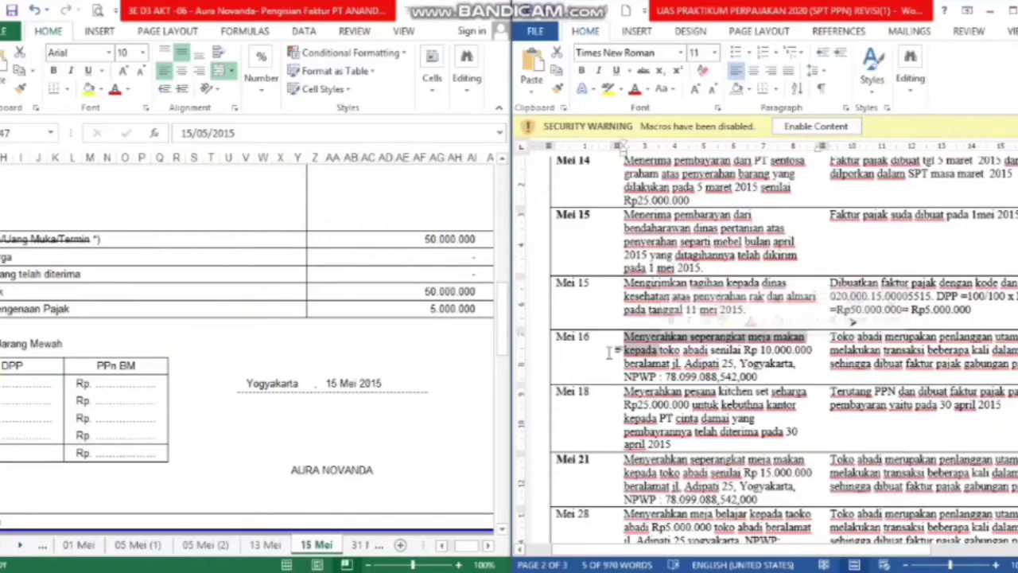
click(609, 352)
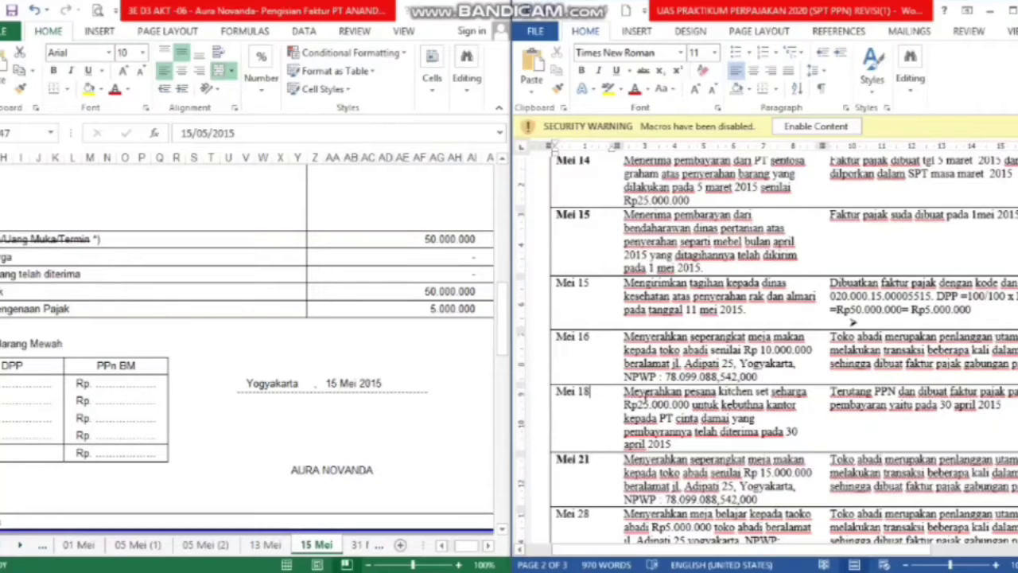
Read the Mei 18 kitchen set transaction for PT Cinta Damai and its tax invoice note in the exam document
drag(646, 391, 716, 431)
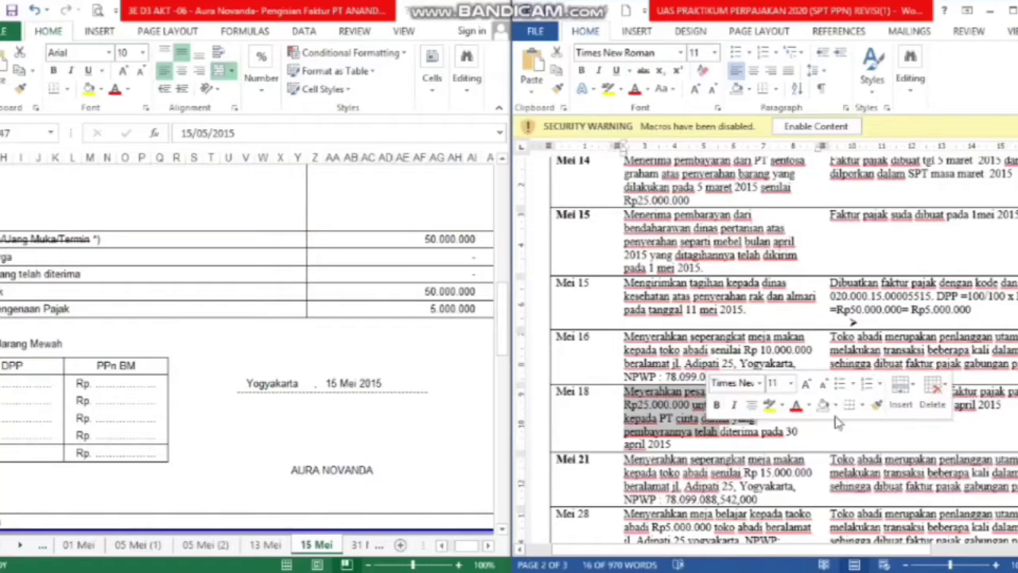
click(856, 403)
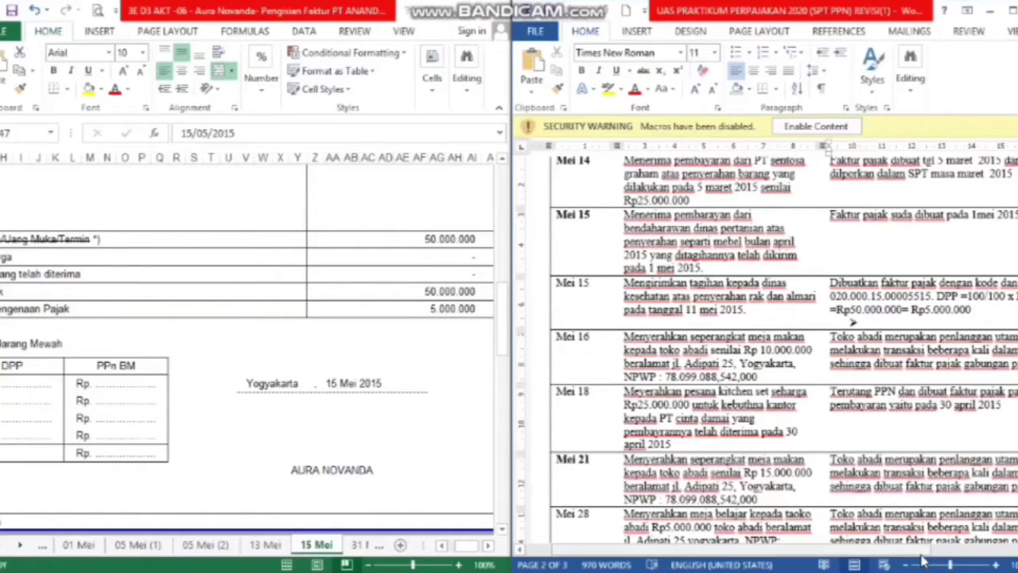
mouse_move(921, 554)
mouse_down()
mouse_move(942, 551)
mouse_move(926, 555)
mouse_up()
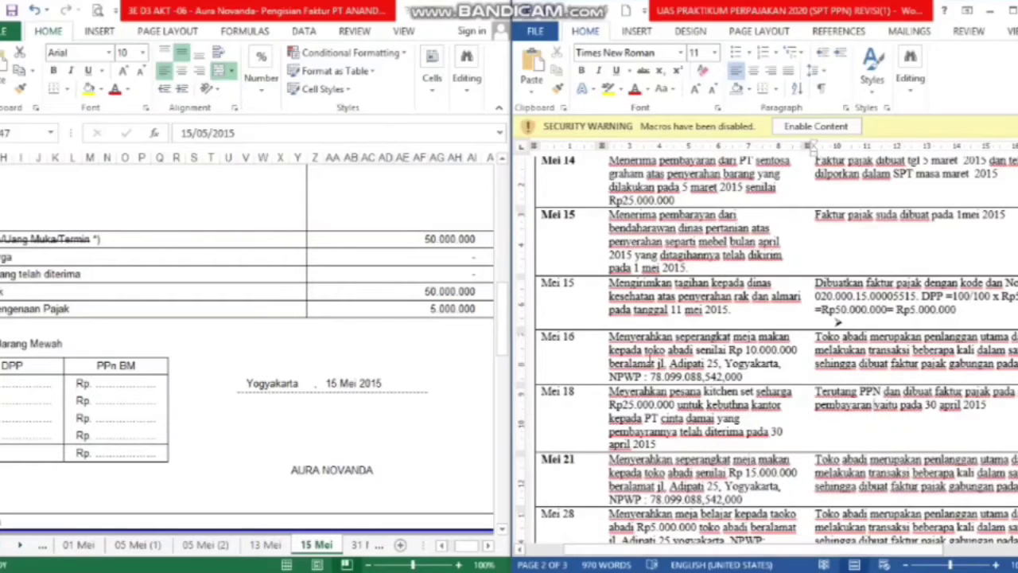
click(678, 405)
click(922, 404)
Read the Mei 21 Toko Abadi entry and highlight its note about making a combined tax invoice
scroll(766, 350, down, 5)
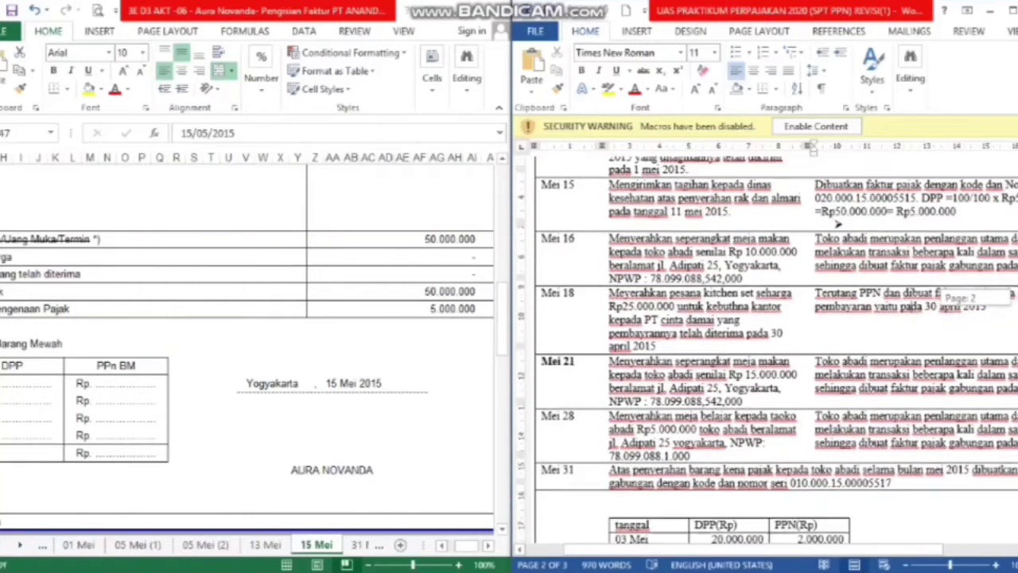
scroll(766, 350, down, 1)
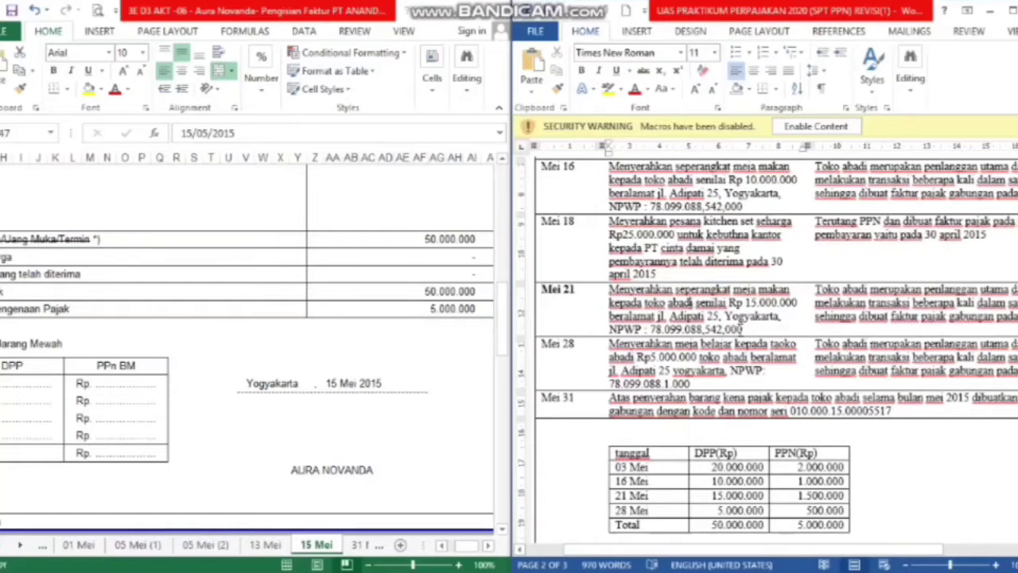
click(849, 303)
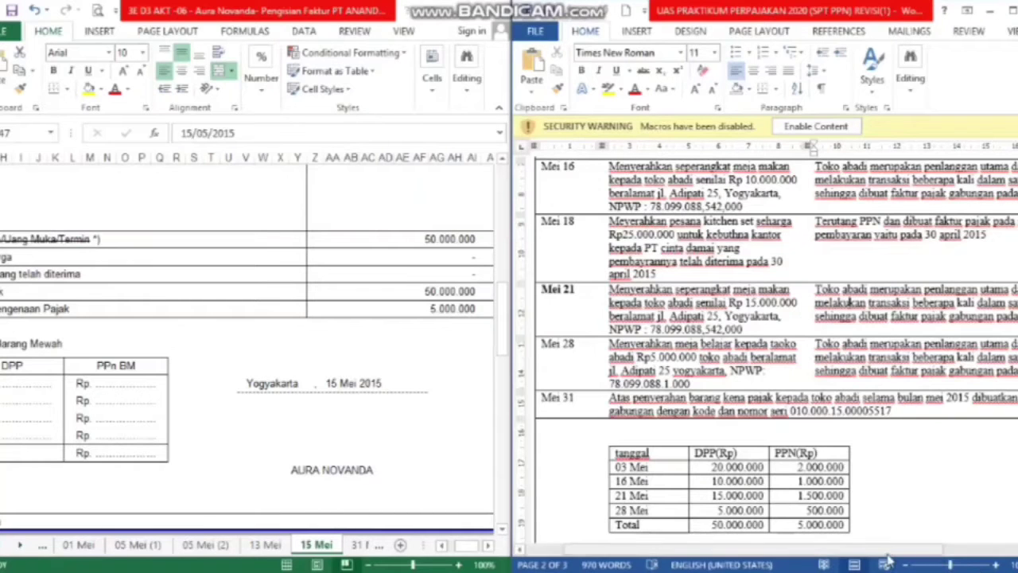
mouse_move(892, 548)
mouse_down()
mouse_move(913, 543)
mouse_move(882, 562)
mouse_move(907, 547)
mouse_up()
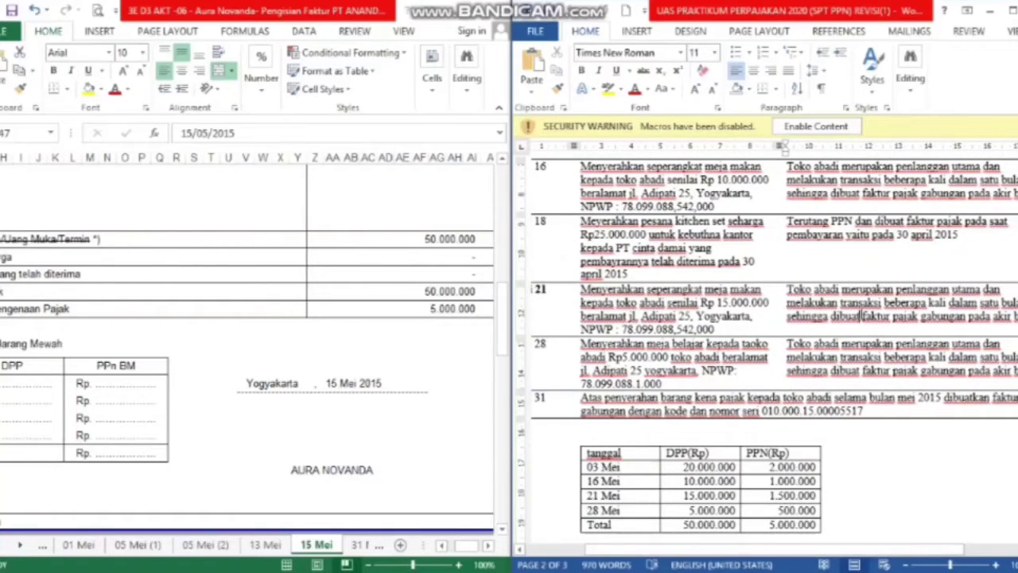
drag(862, 315, 1009, 318)
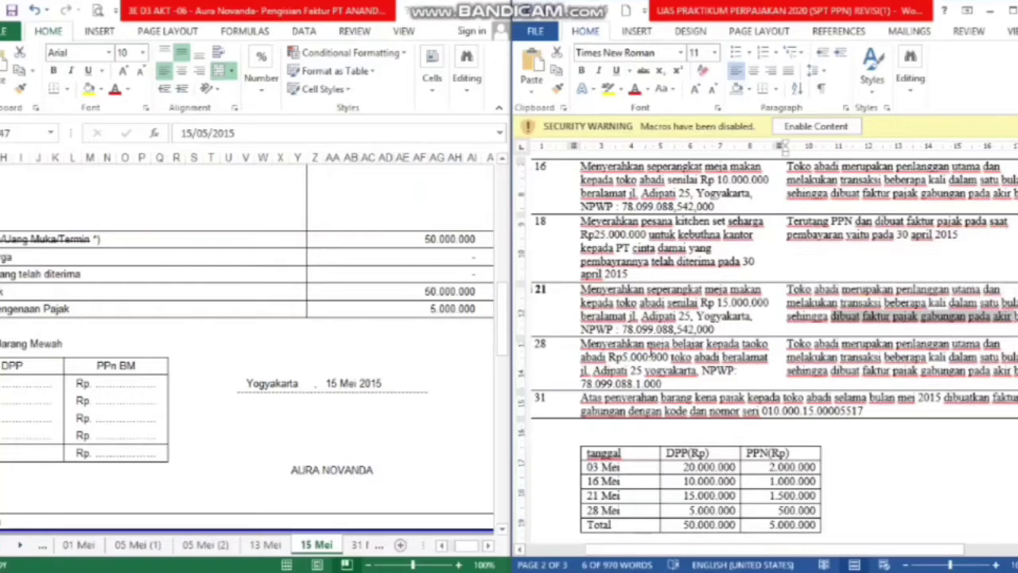
Read the Mei 28 study desk entry for Toko Abadi and the Mei 31 combined invoice entry in the exam document
click(647, 343)
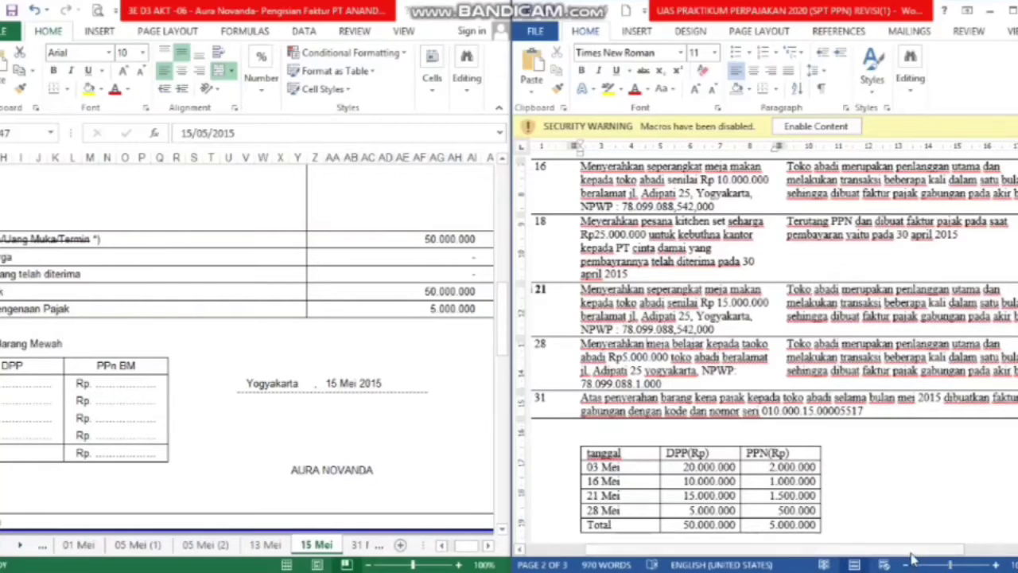
drag(907, 551, 829, 567)
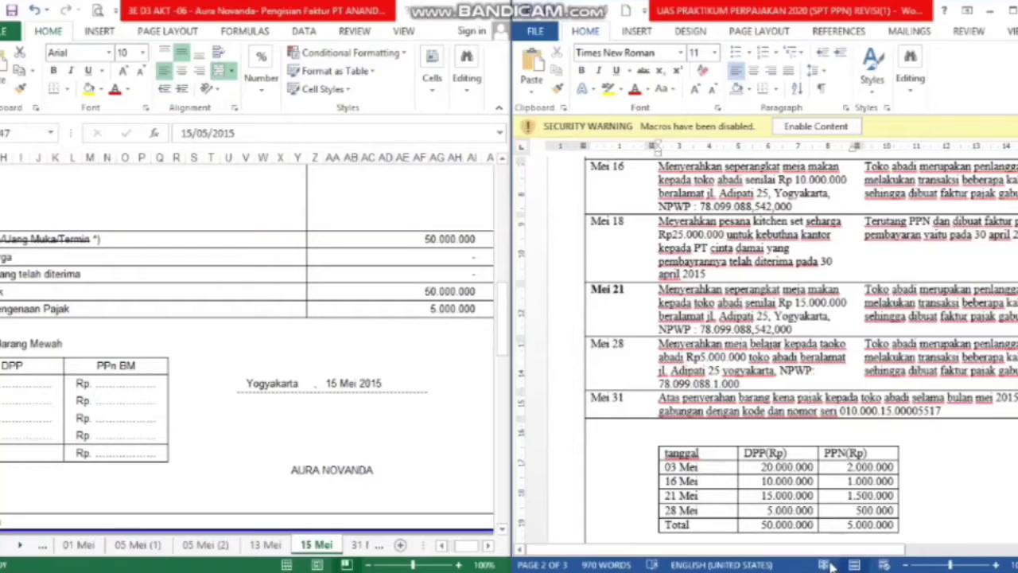
click(621, 359)
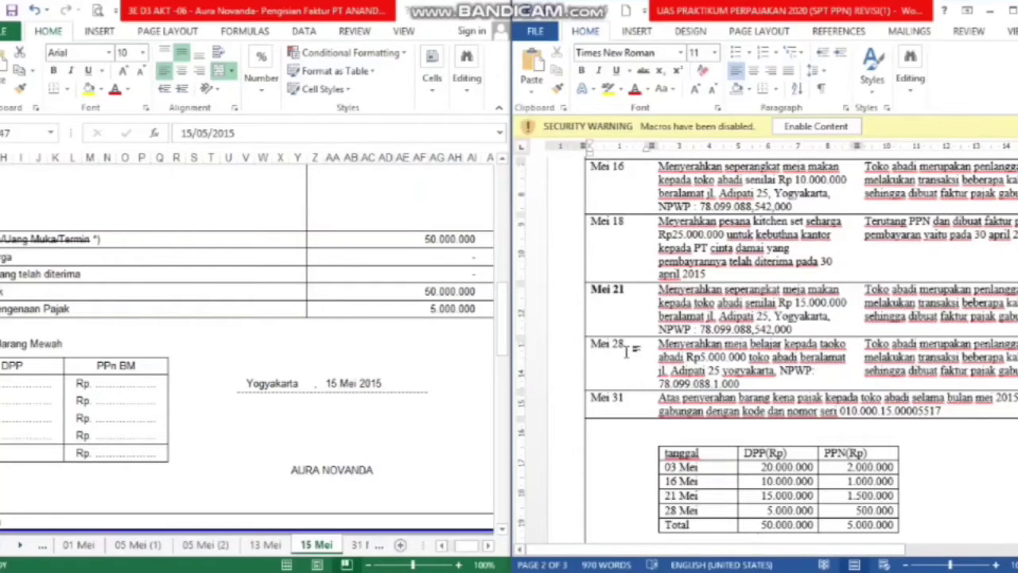
click(693, 329)
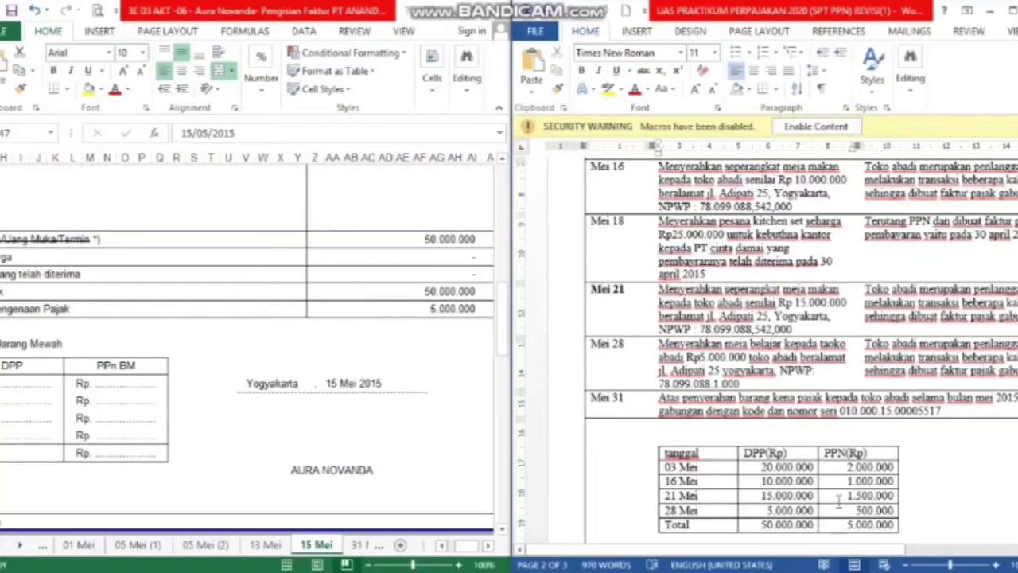
drag(892, 549, 915, 554)
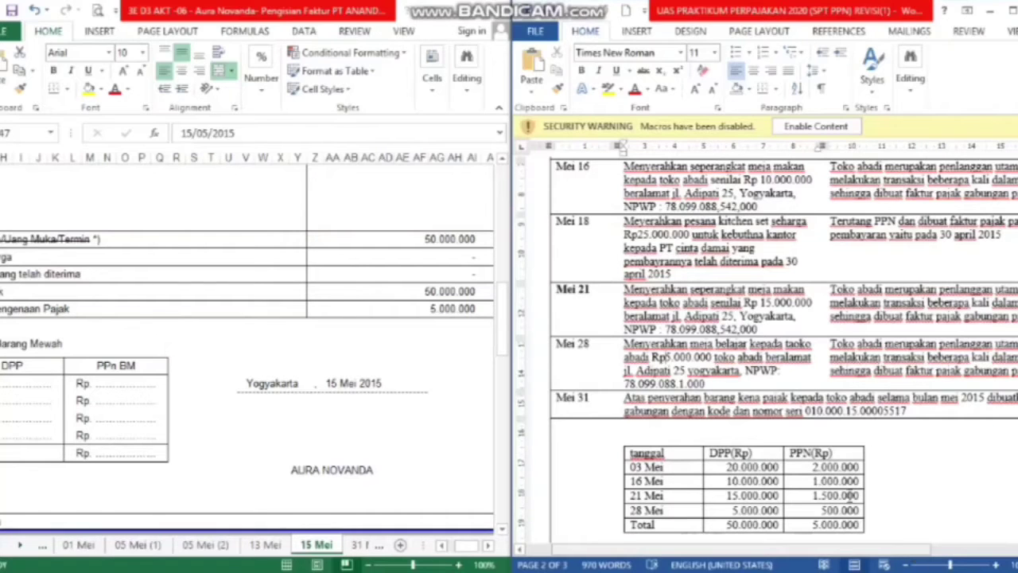
click(604, 341)
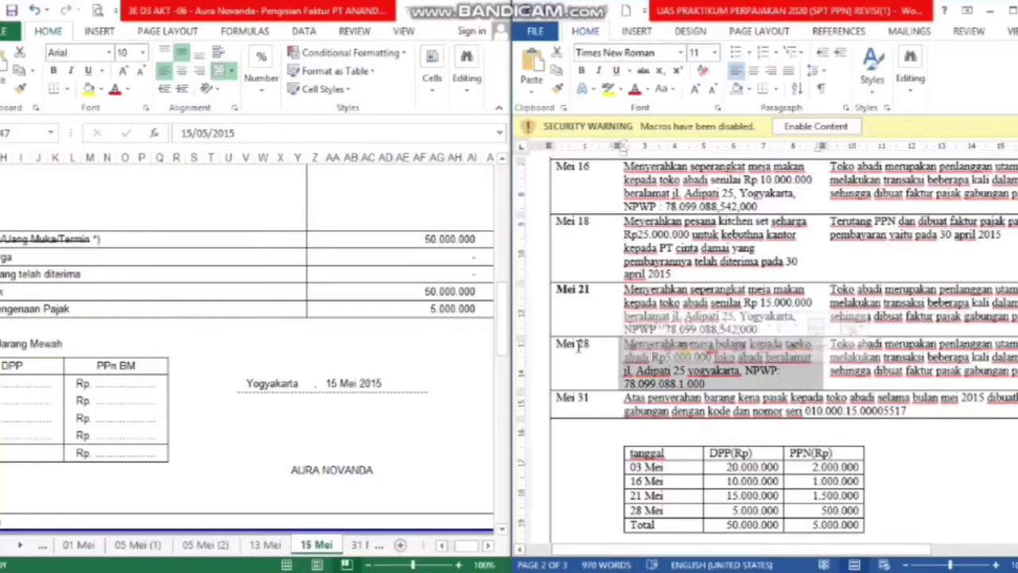
click(578, 350)
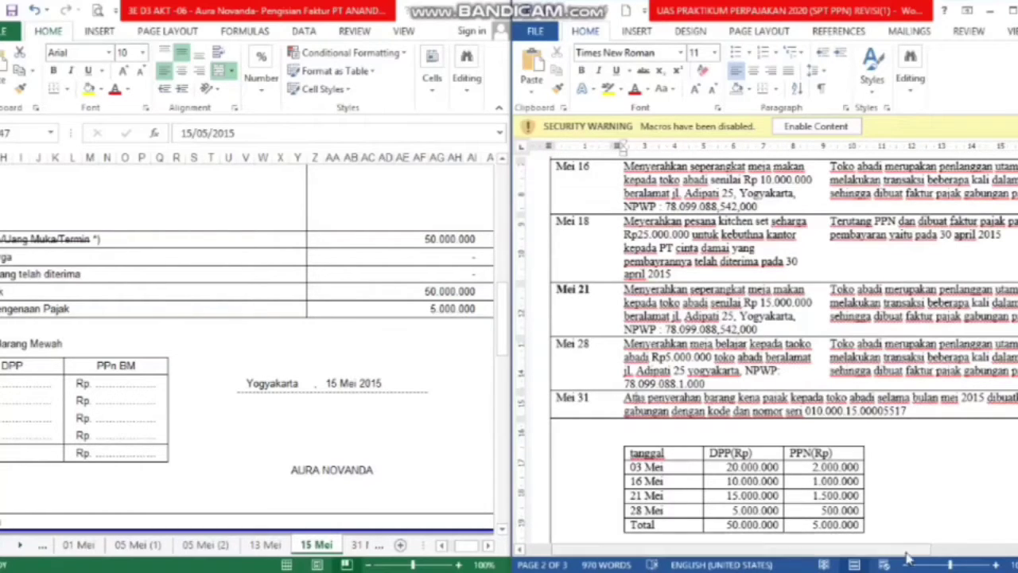
mouse_move(912, 549)
mouse_down()
mouse_move(956, 548)
mouse_move(928, 555)
mouse_up()
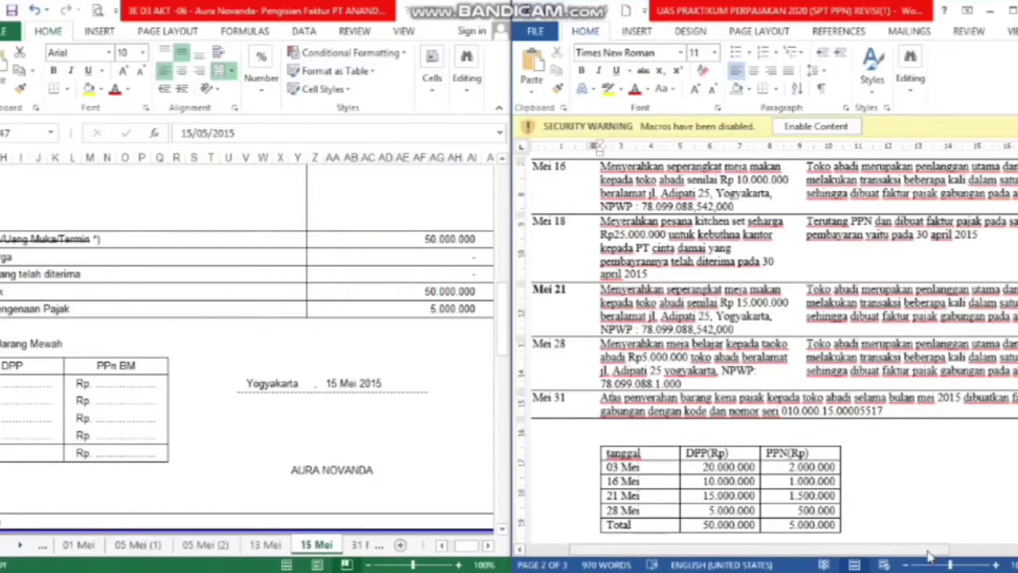
Open the 31 Mei invoice and examine its serial number and the seller's name and address
click(366, 557)
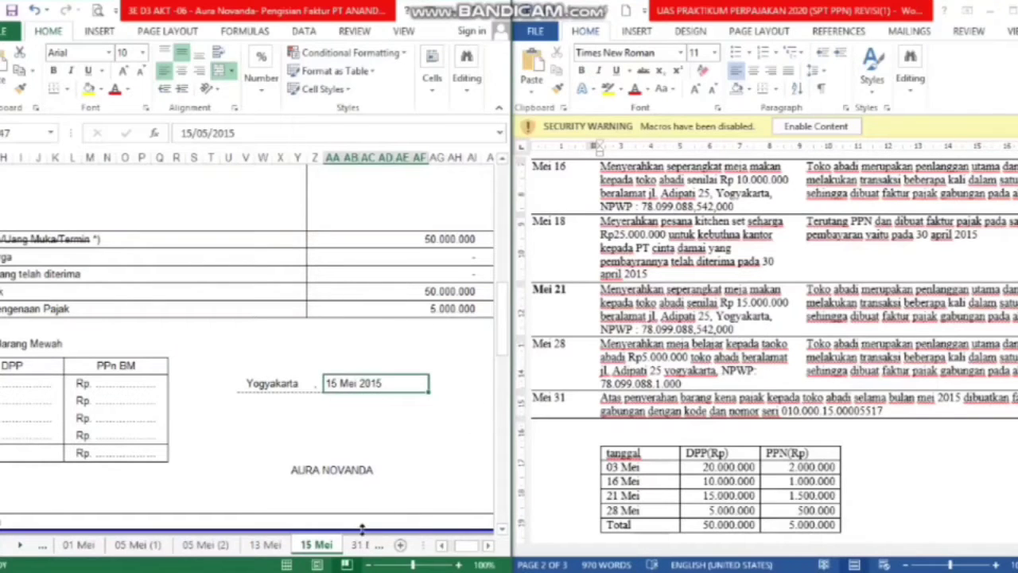
click(362, 547)
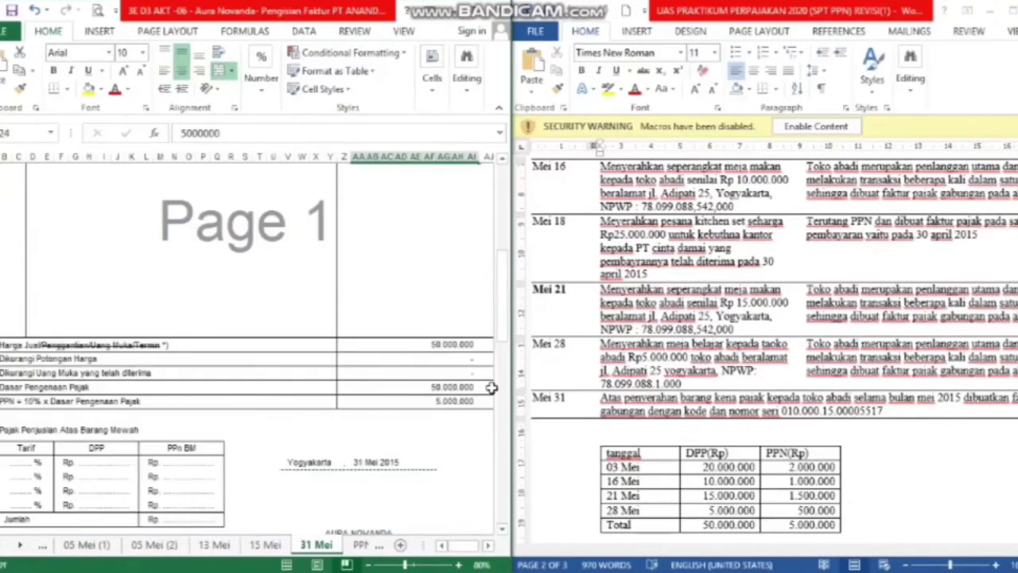
drag(501, 315, 502, 227)
click(140, 281)
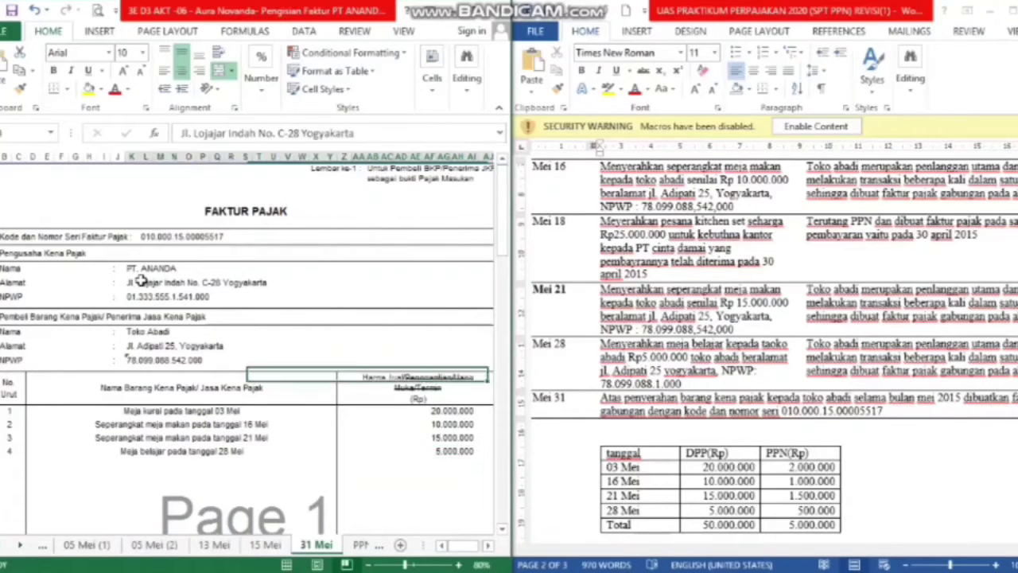
Check the 31 Mei invoice's serial number, the seller's name and NPWP, and the buyer's name
click(140, 238)
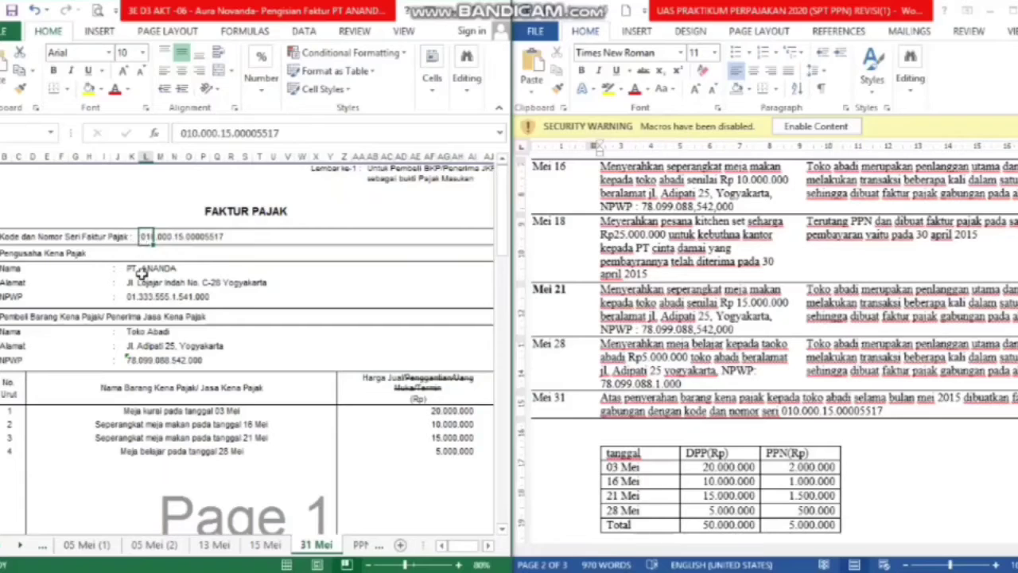
click(134, 268)
click(135, 293)
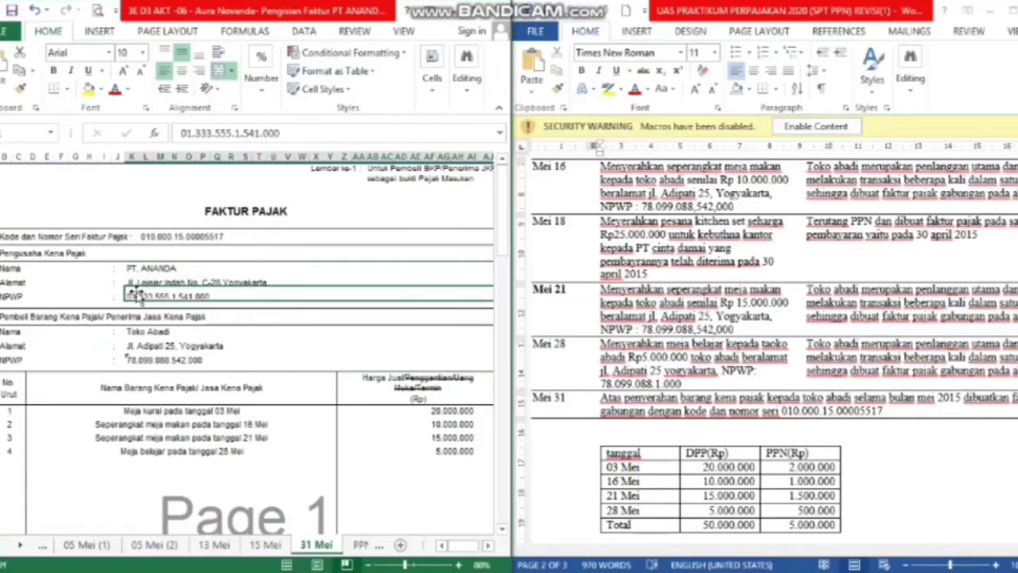
click(143, 330)
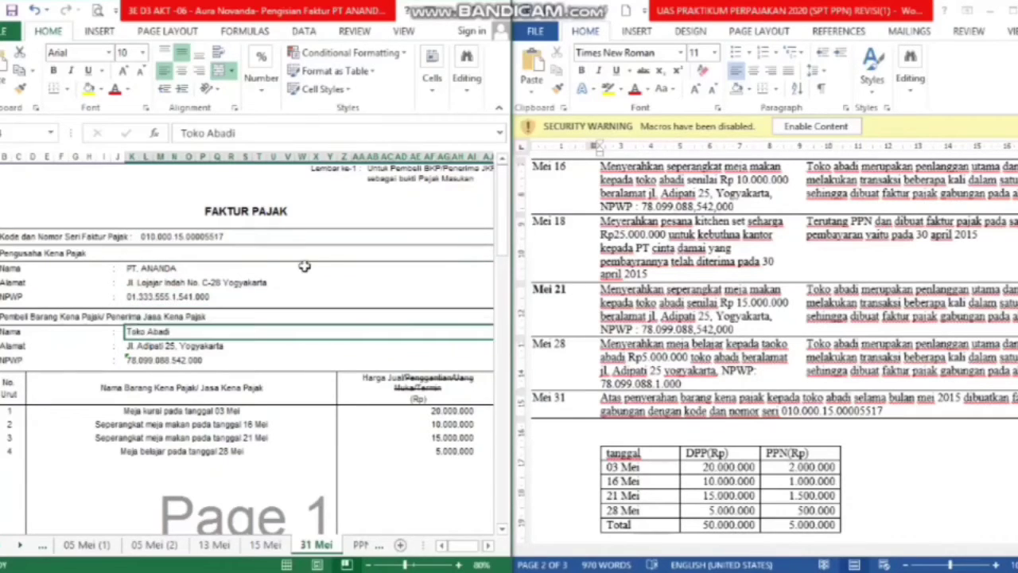
Review the 31 Mei invoice's item lines for 03, 16, 21 and 28 Mei together with their sale prices
drag(502, 208, 516, 232)
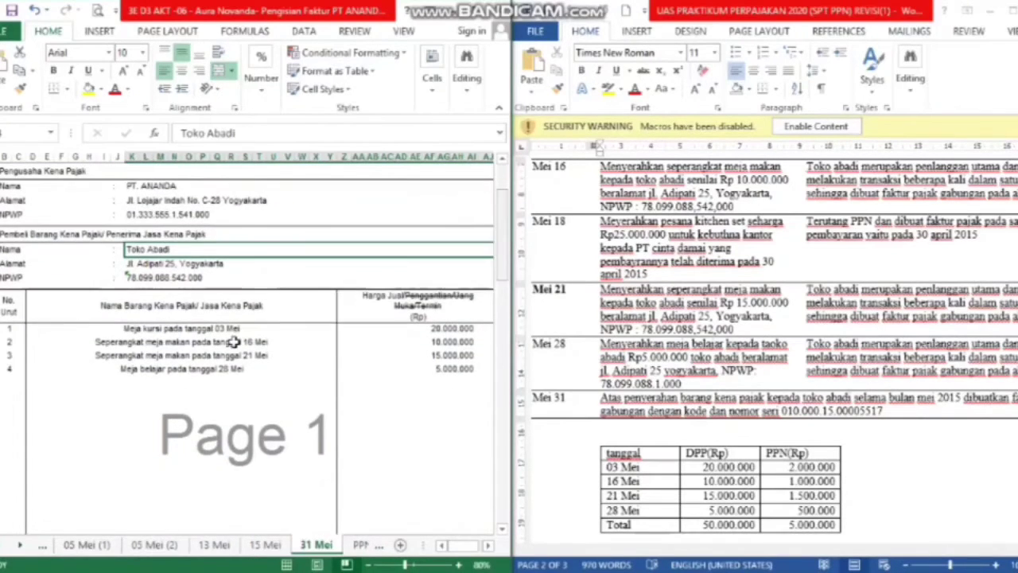
click(181, 327)
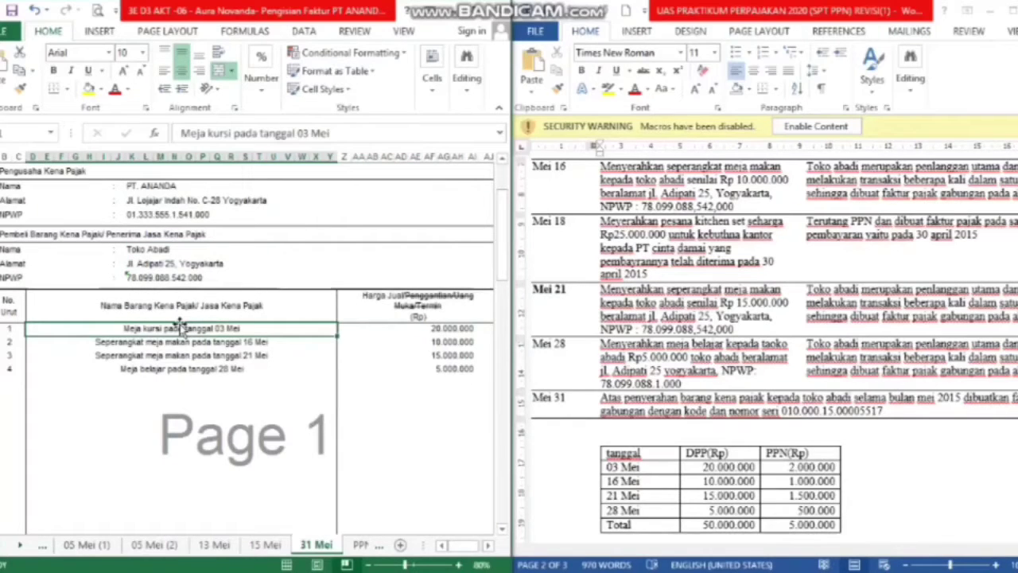
key(Down)
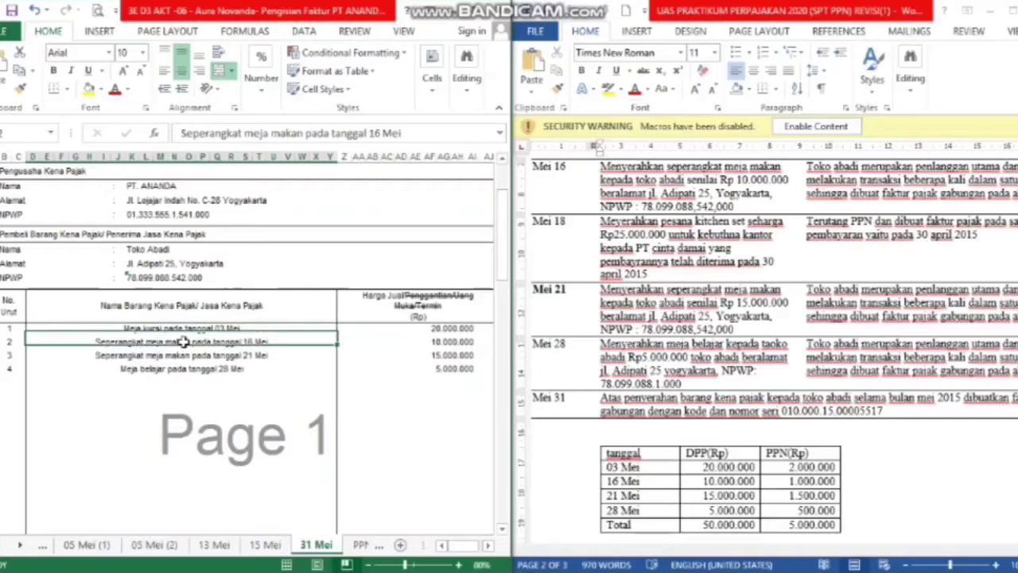
click(181, 327)
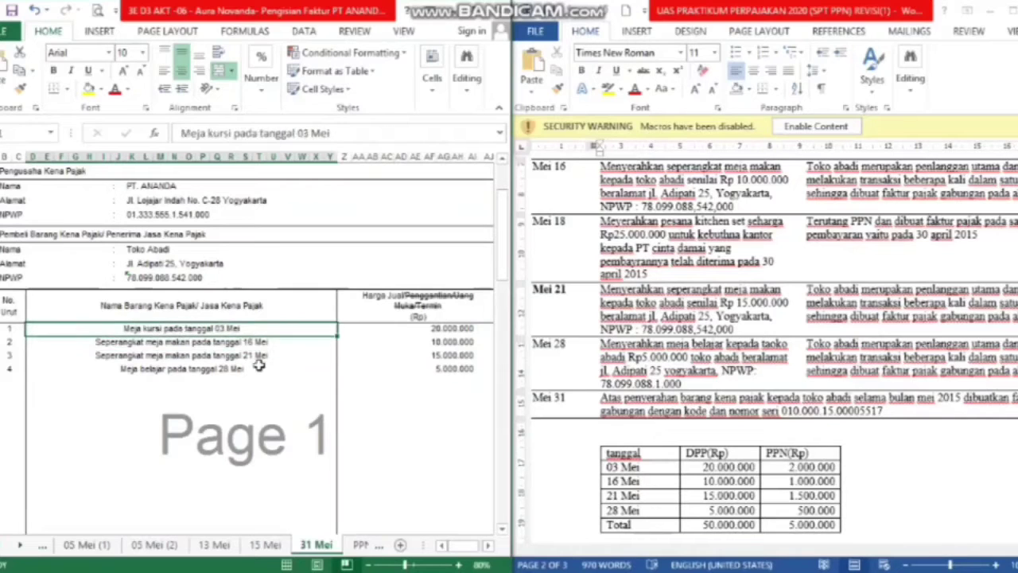
click(407, 329)
click(215, 342)
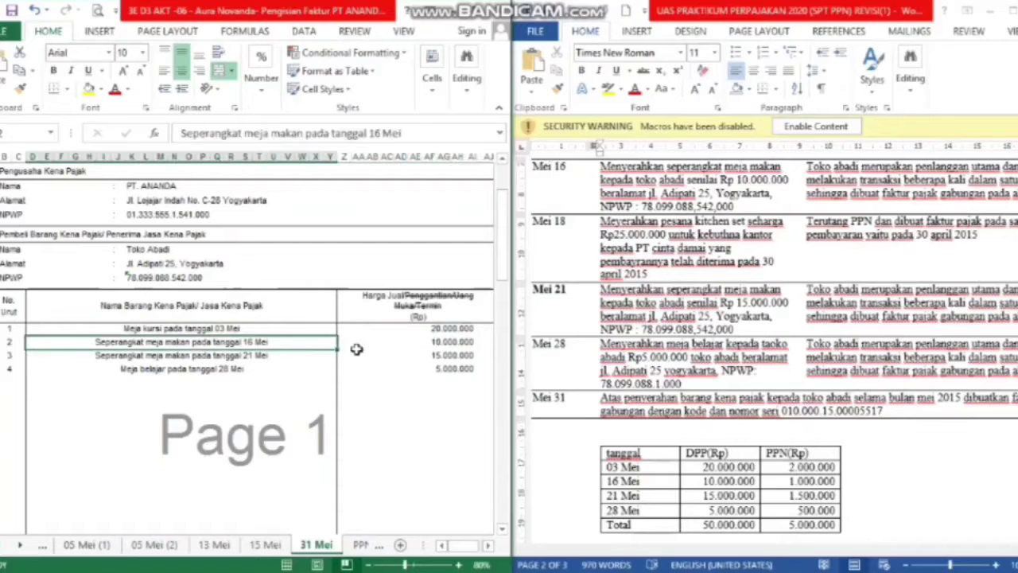
click(444, 344)
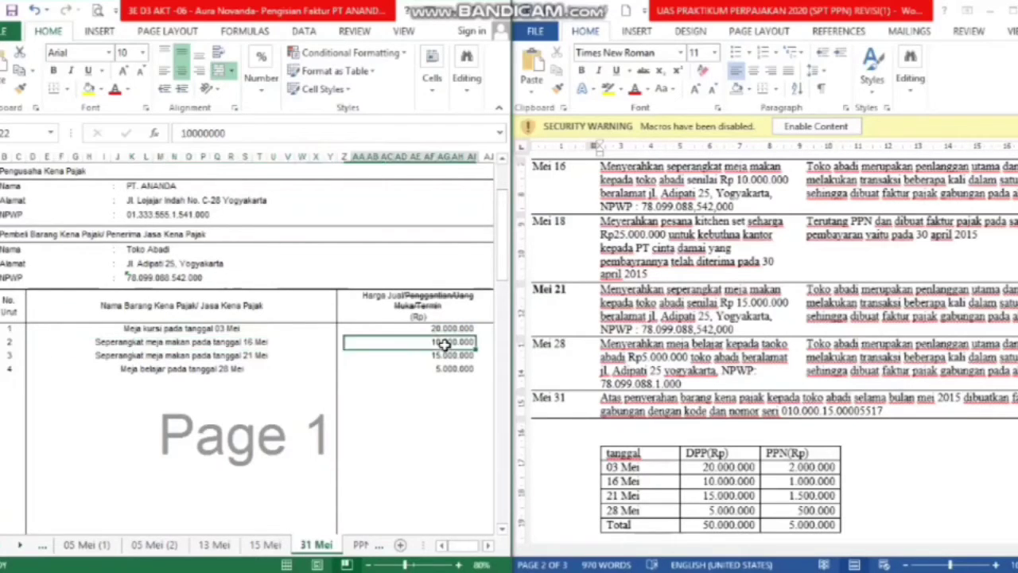
click(189, 358)
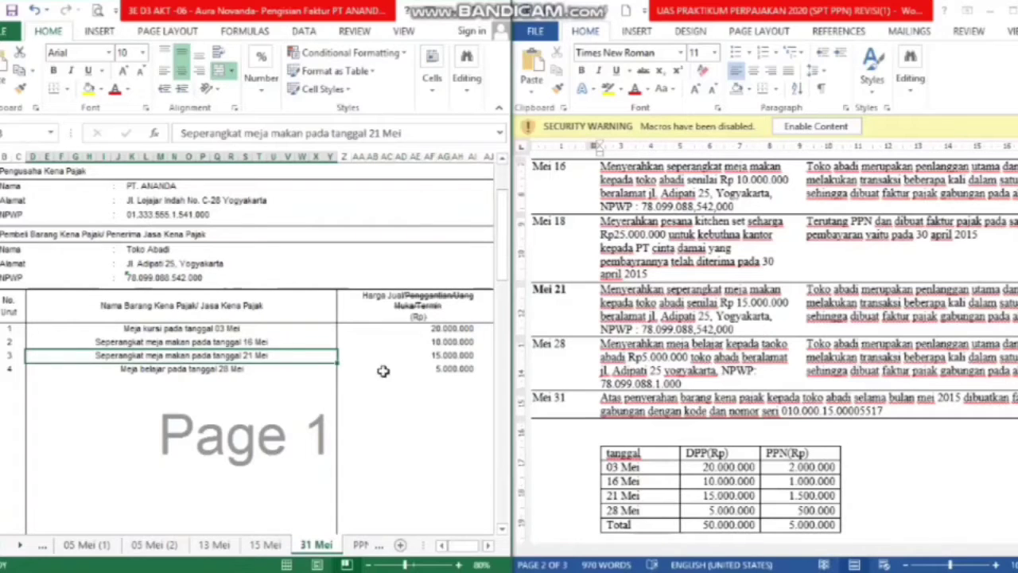
click(459, 358)
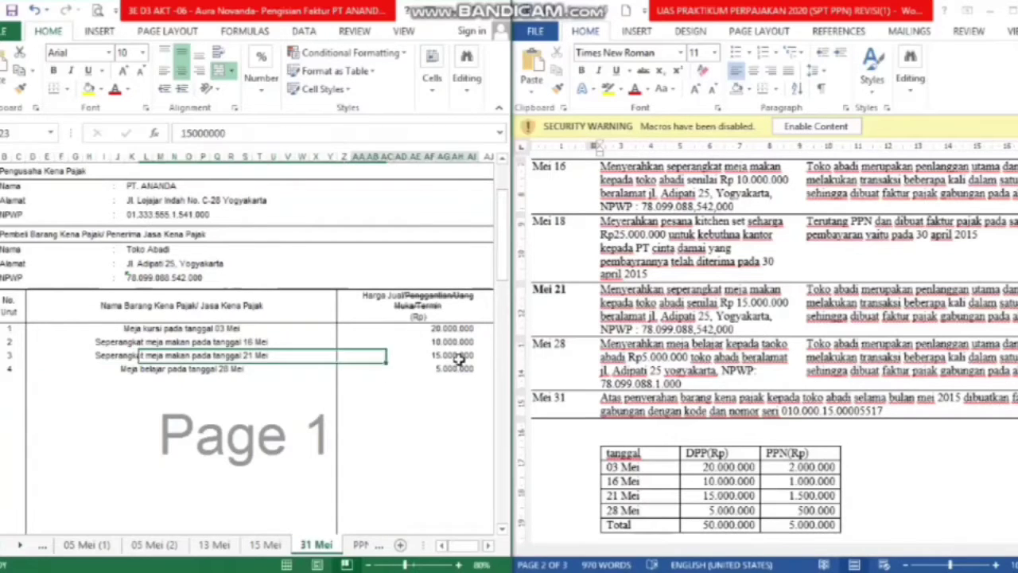
click(237, 368)
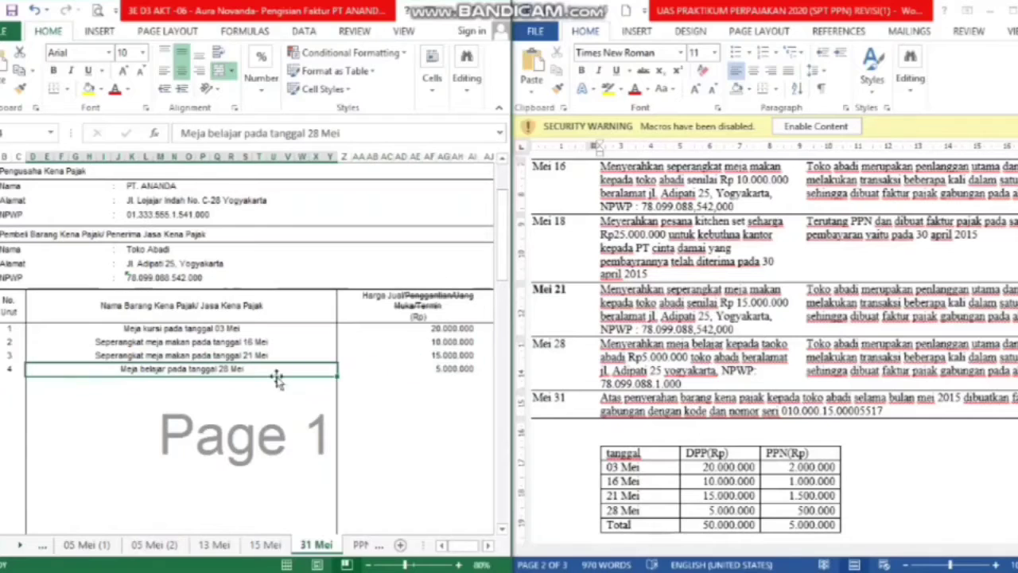
click(454, 369)
Examine the formulas for Harga Jual, Dasar Pengenaan Pajak and PPN on the 31 Mei invoice
drag(506, 231, 509, 291)
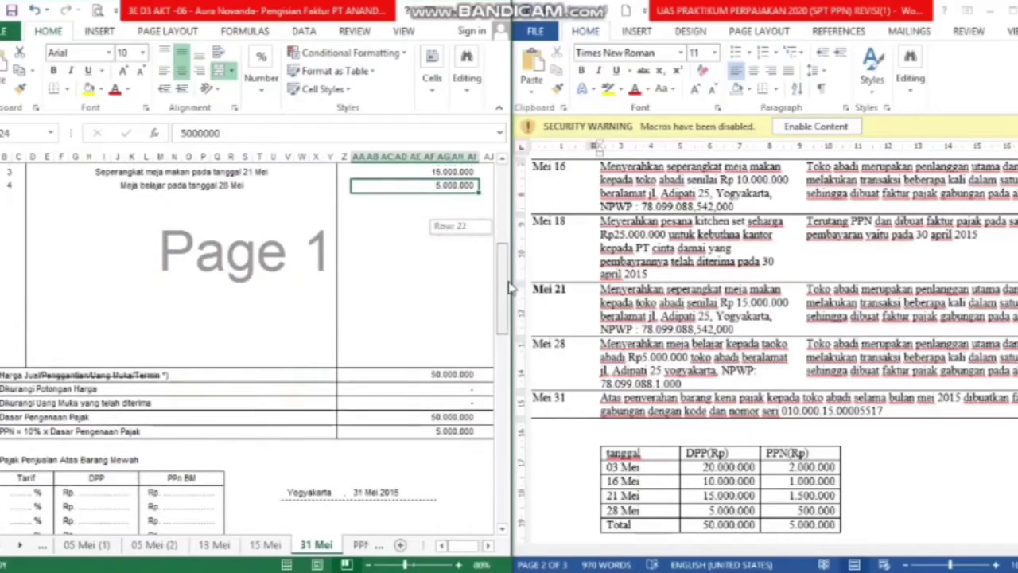
click(452, 382)
click(443, 370)
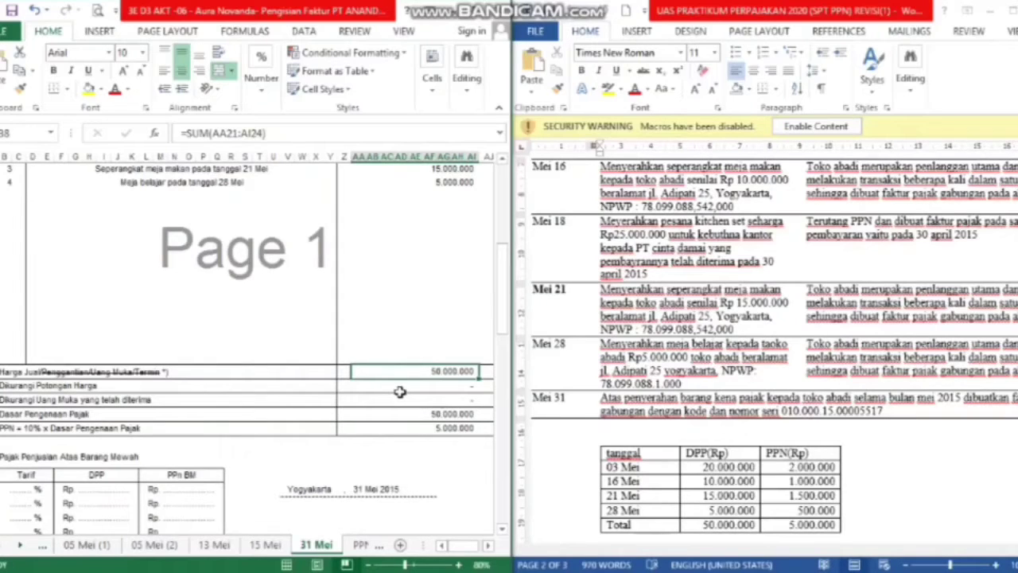
click(403, 422)
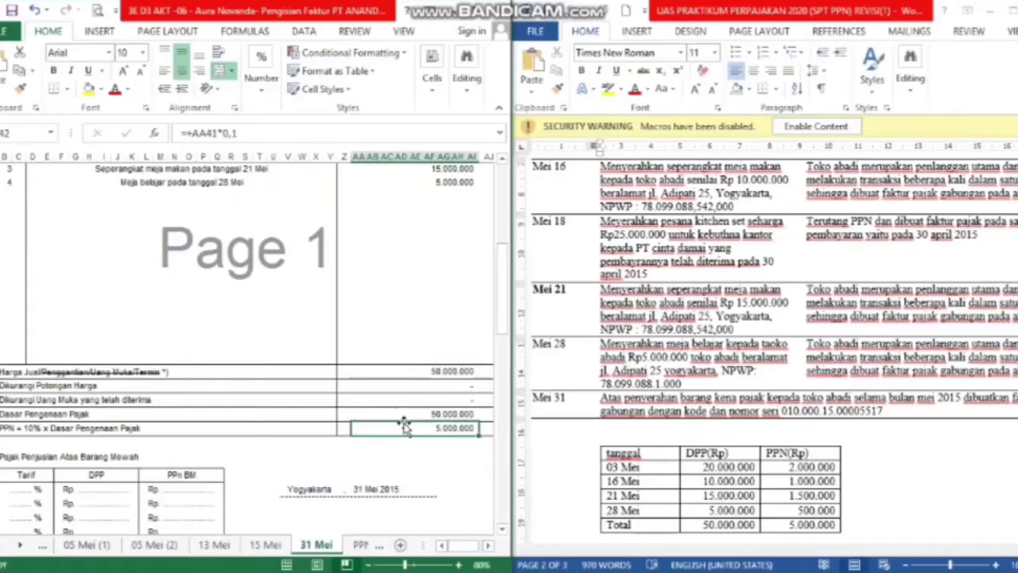
click(398, 413)
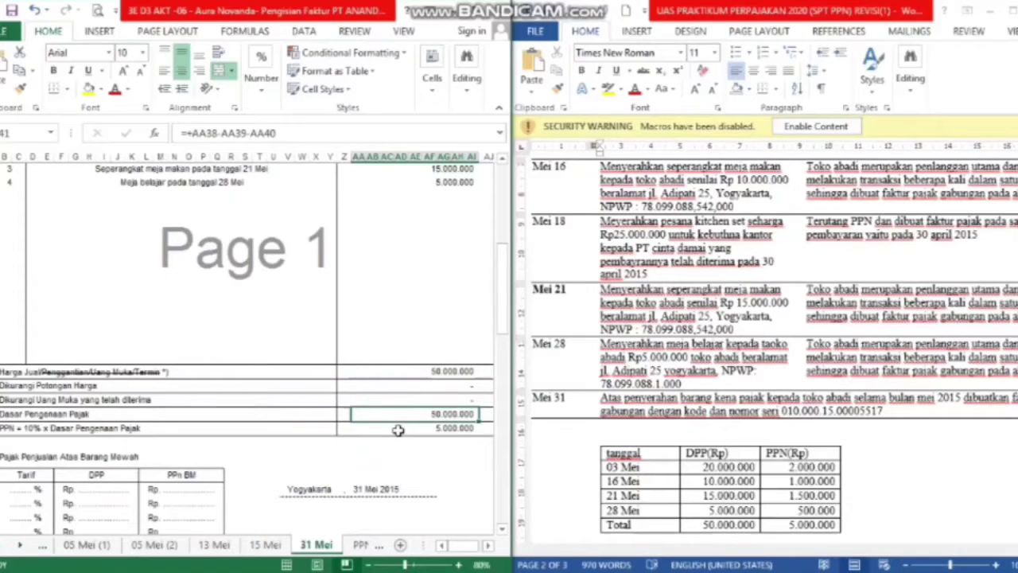
click(398, 430)
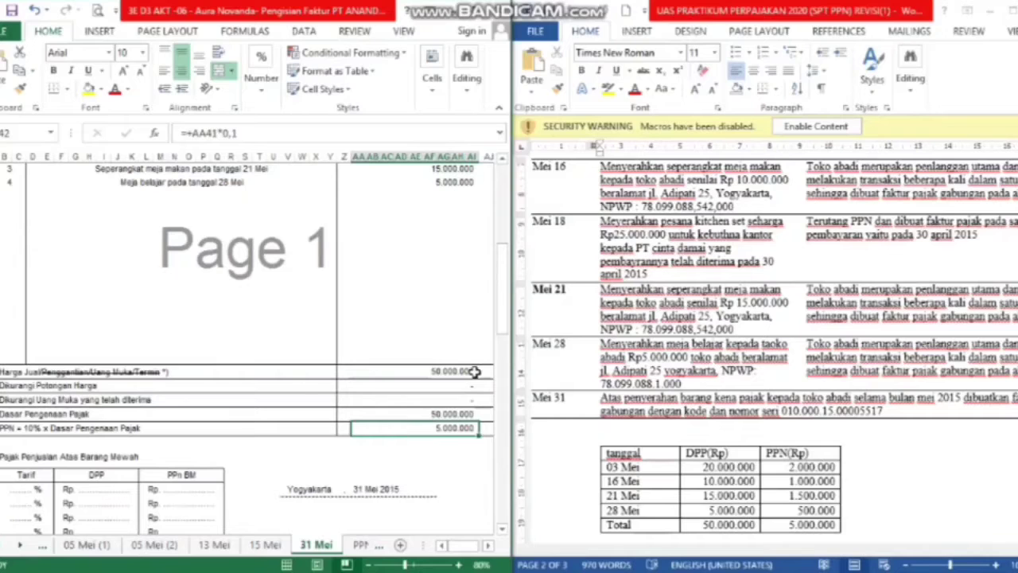
Check the place, date and signatory of the 31 Mei invoice and its luxury goods sales tax table
drag(503, 323, 502, 364)
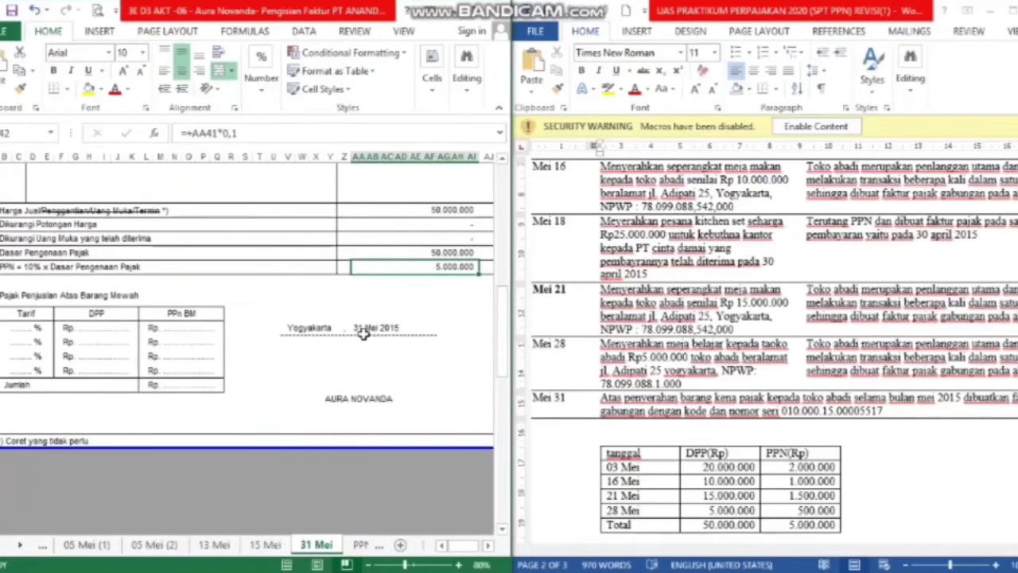
click(367, 335)
click(332, 331)
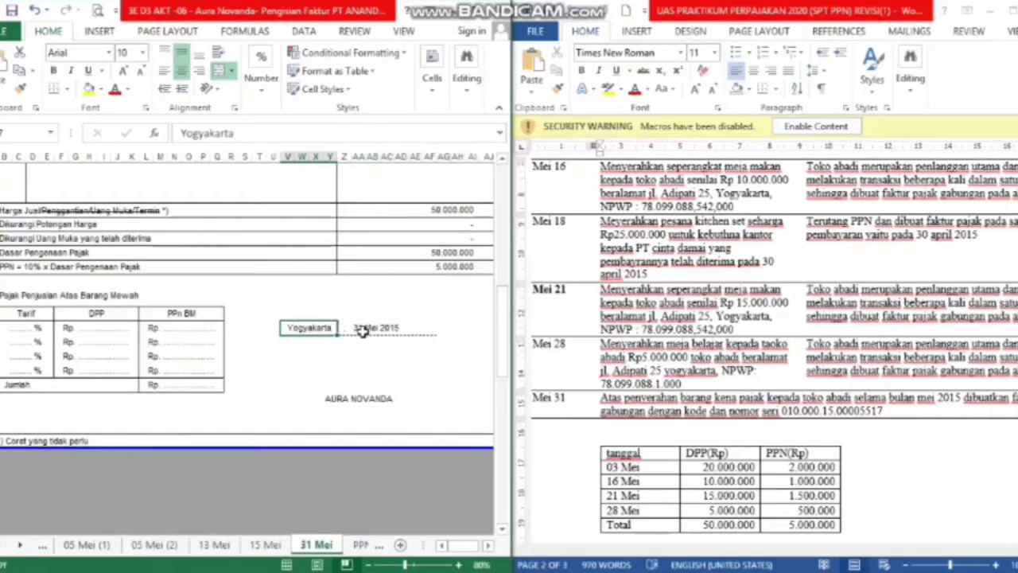
click(363, 330)
click(360, 401)
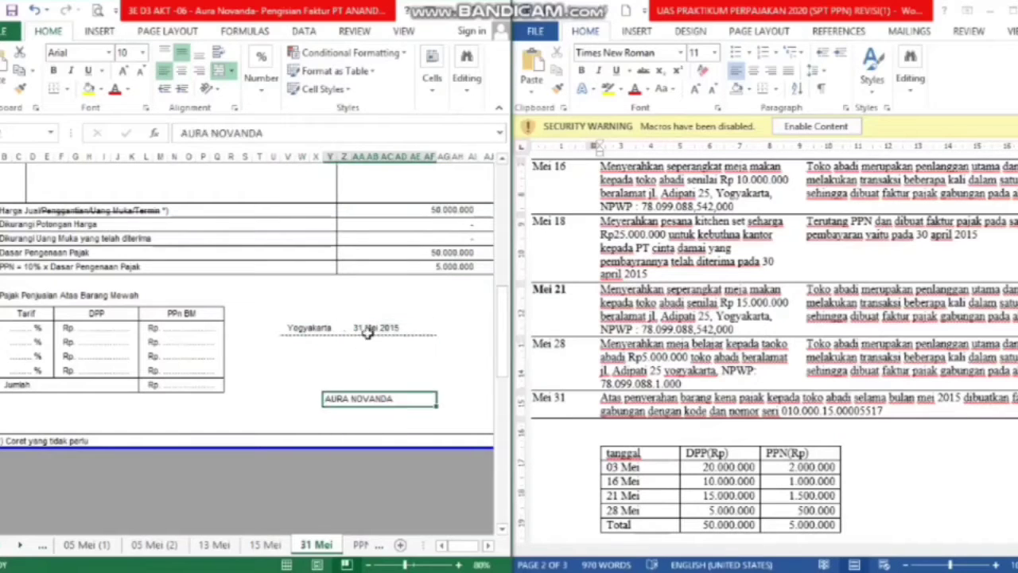
click(366, 330)
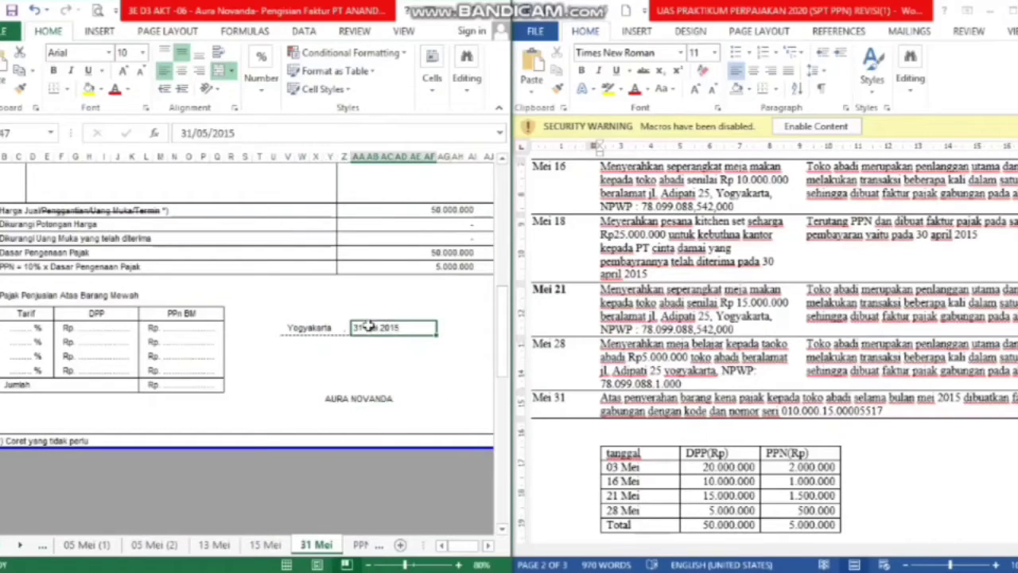
click(151, 326)
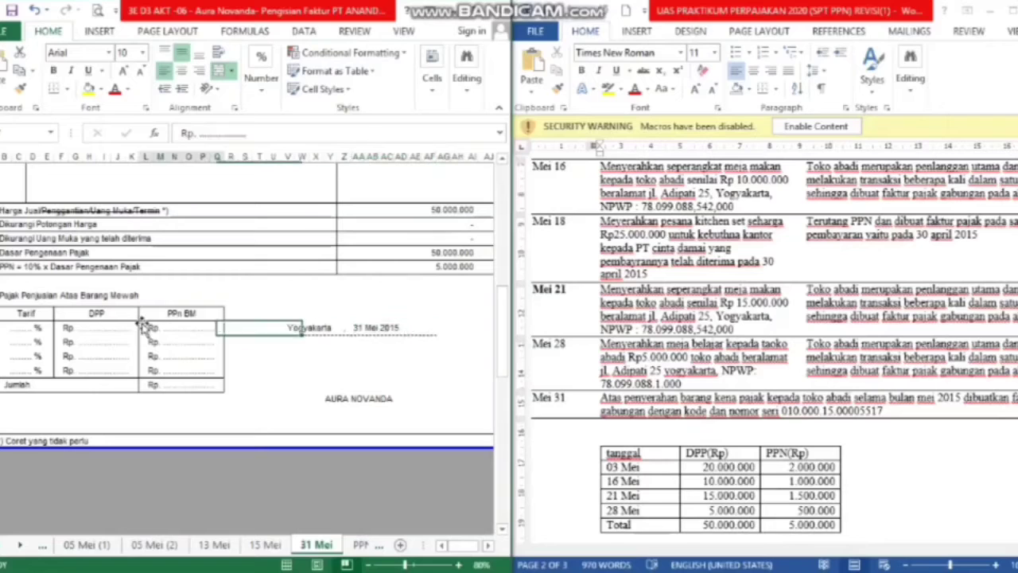
click(42, 314)
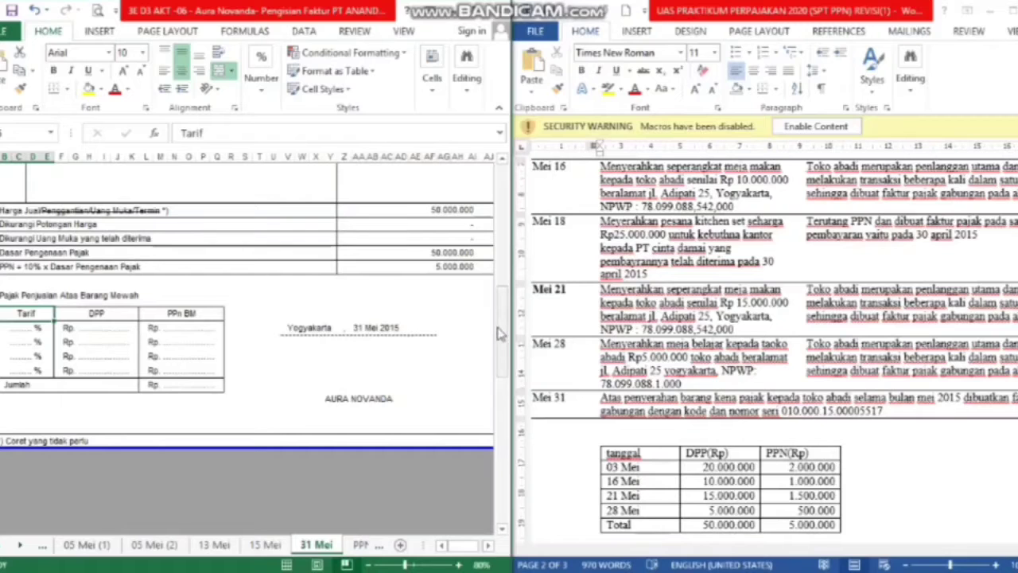
mouse_move(500, 334)
mouse_down()
mouse_move(502, 349)
mouse_move(514, 204)
mouse_move(511, 316)
mouse_up()
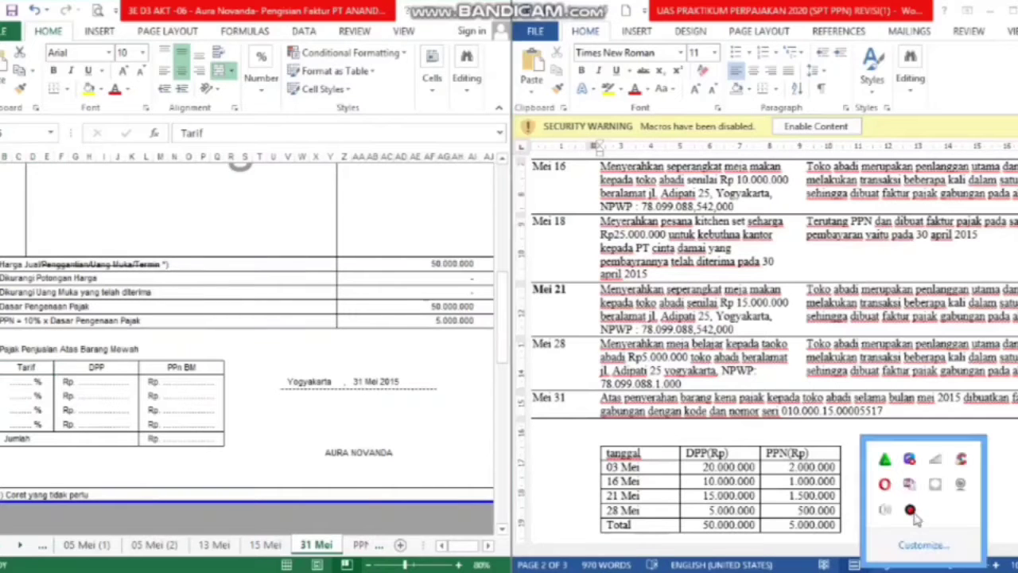
click(911, 510)
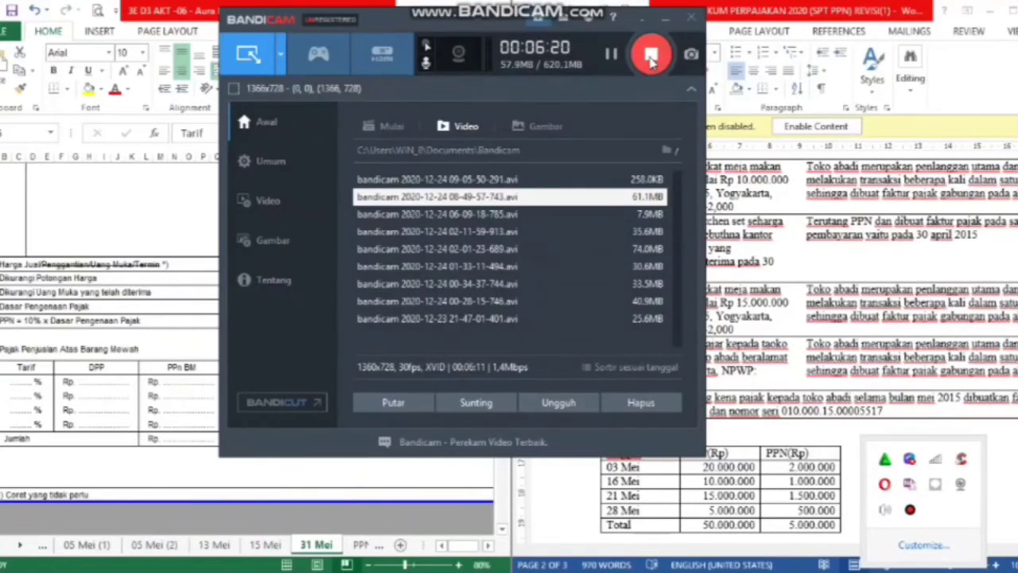
click(649, 54)
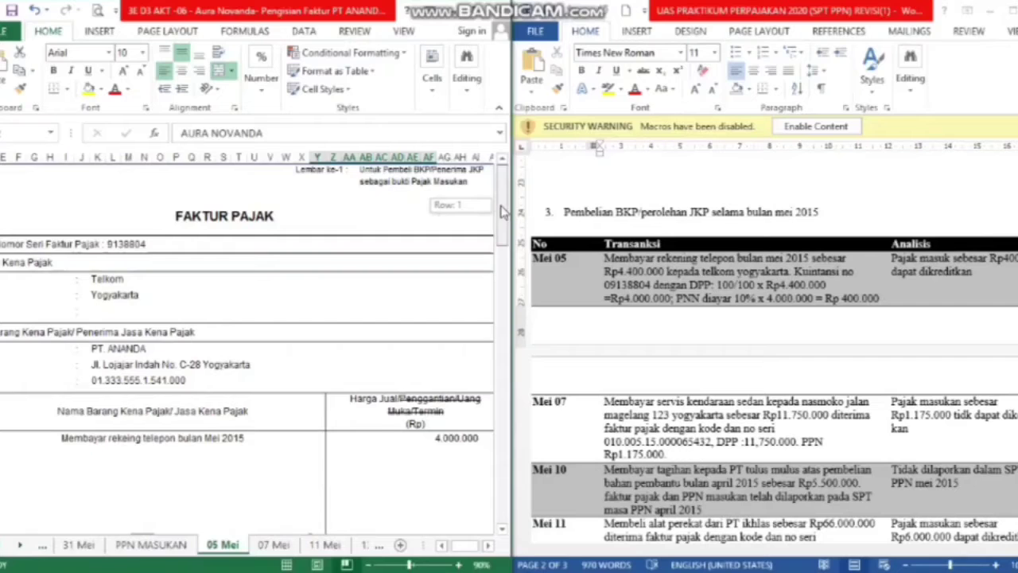
Read the Mei 05 Telkom phone bill entry in the exam document and compare its receipt number with the 05 Mei invoice
drag(502, 213, 503, 187)
click(637, 284)
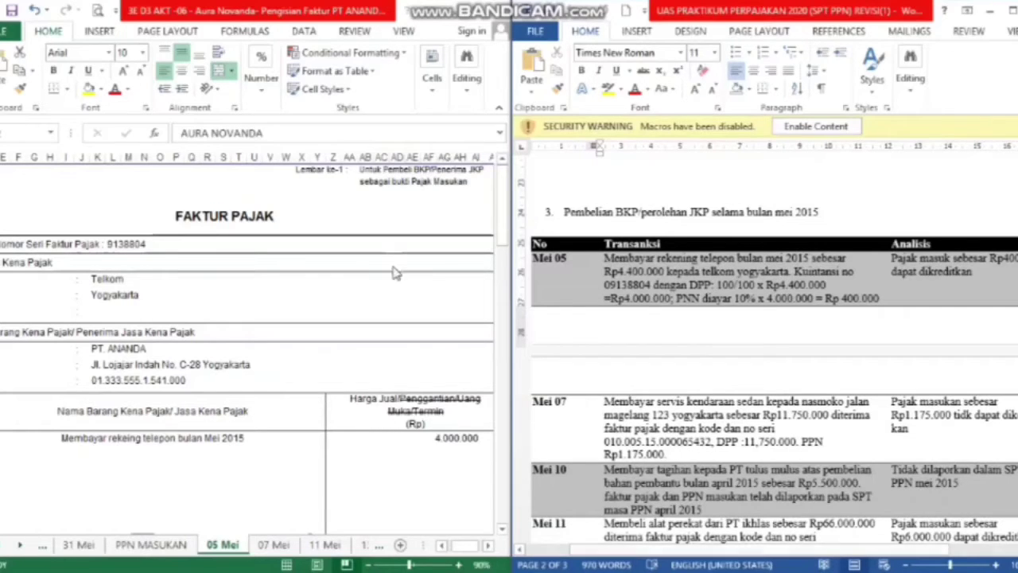
click(111, 239)
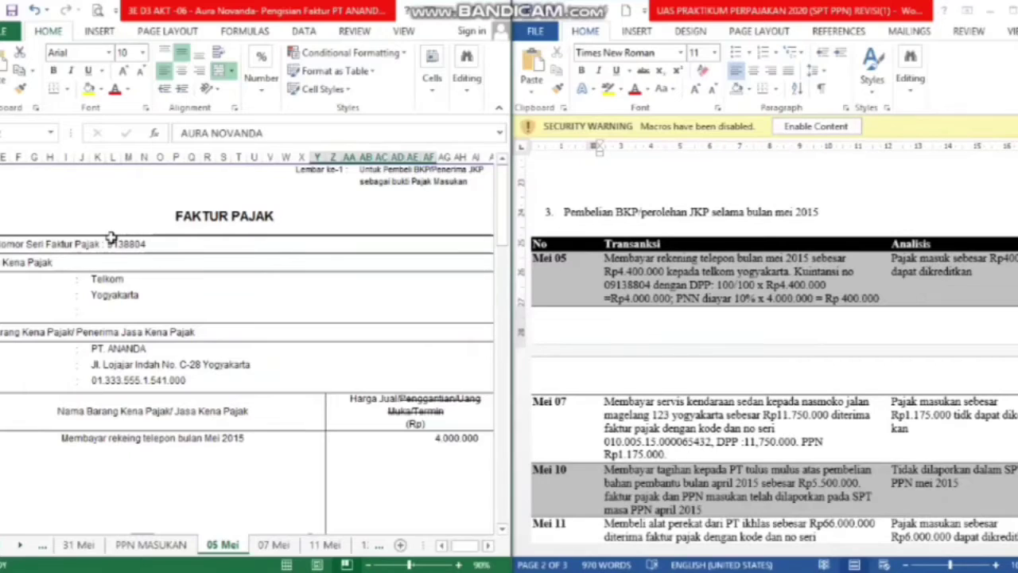
click(111, 241)
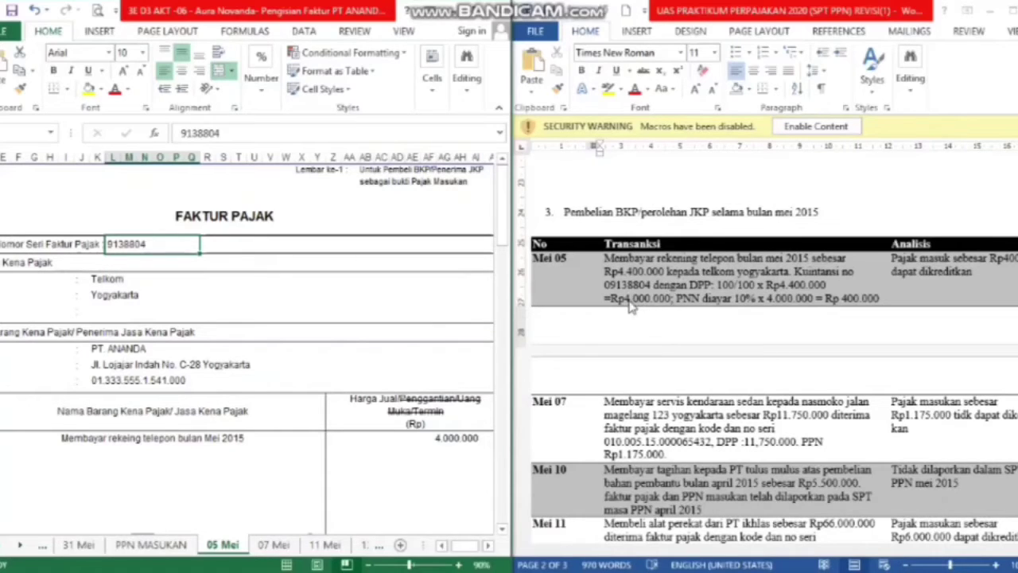
click(820, 298)
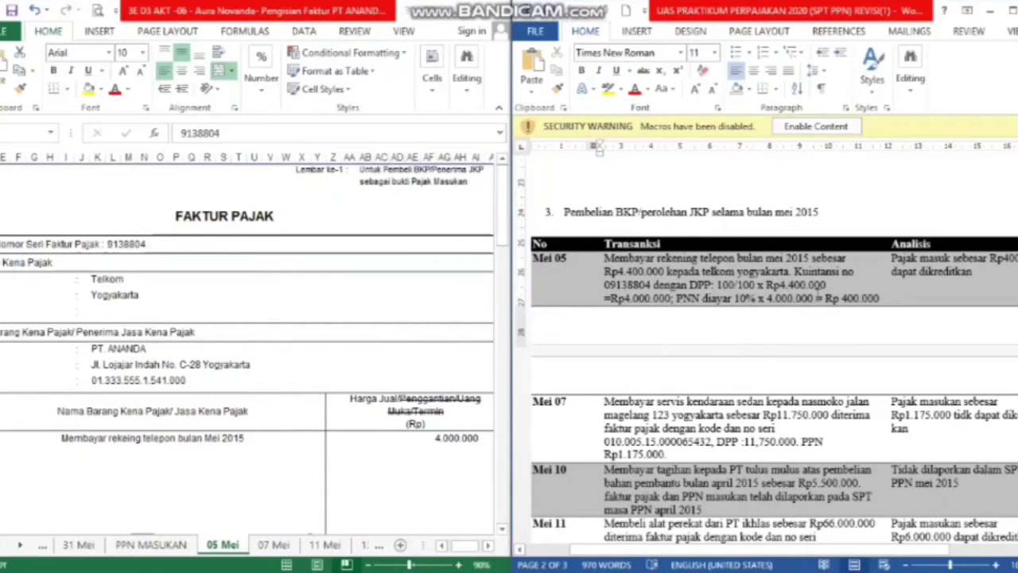
Examine the seller's and buyer's names and addresses on the 05 Mei invoice
click(147, 270)
click(145, 277)
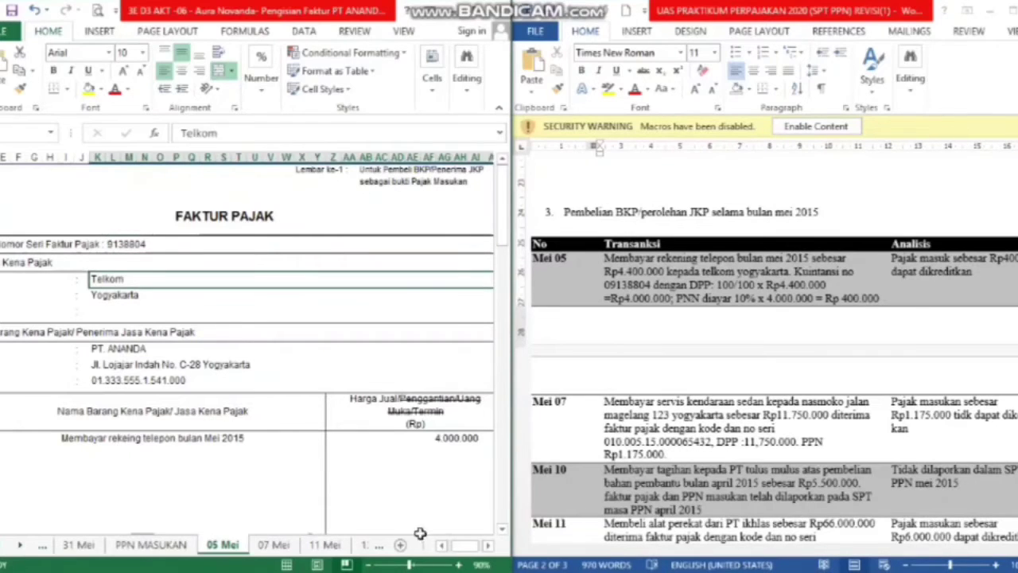
drag(457, 547, 445, 546)
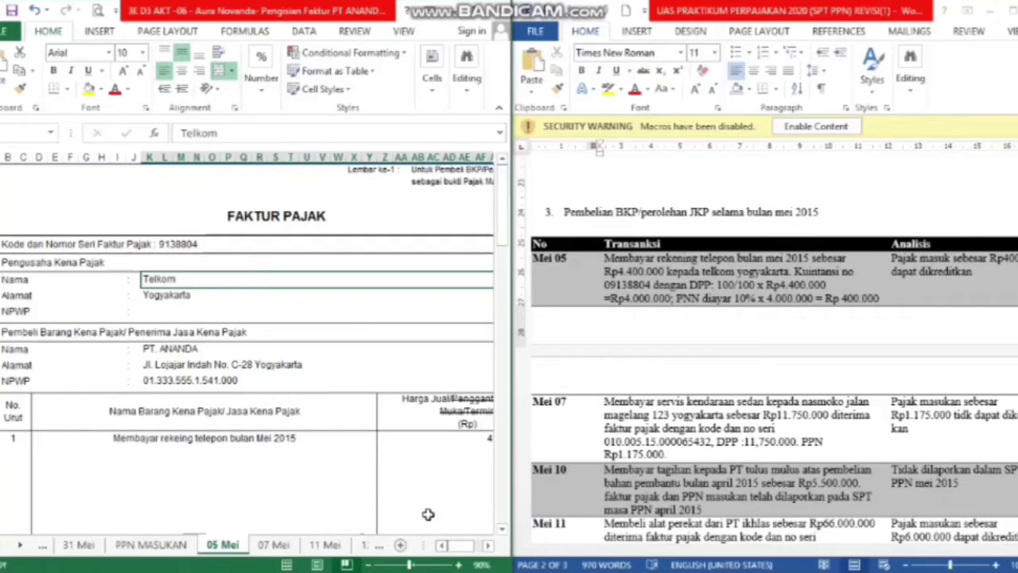
click(178, 293)
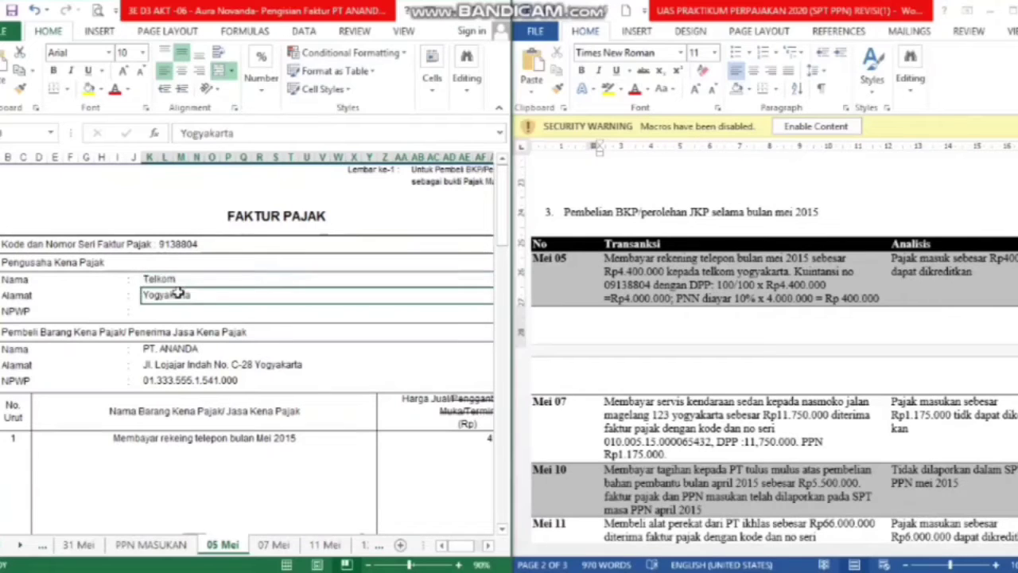
click(183, 350)
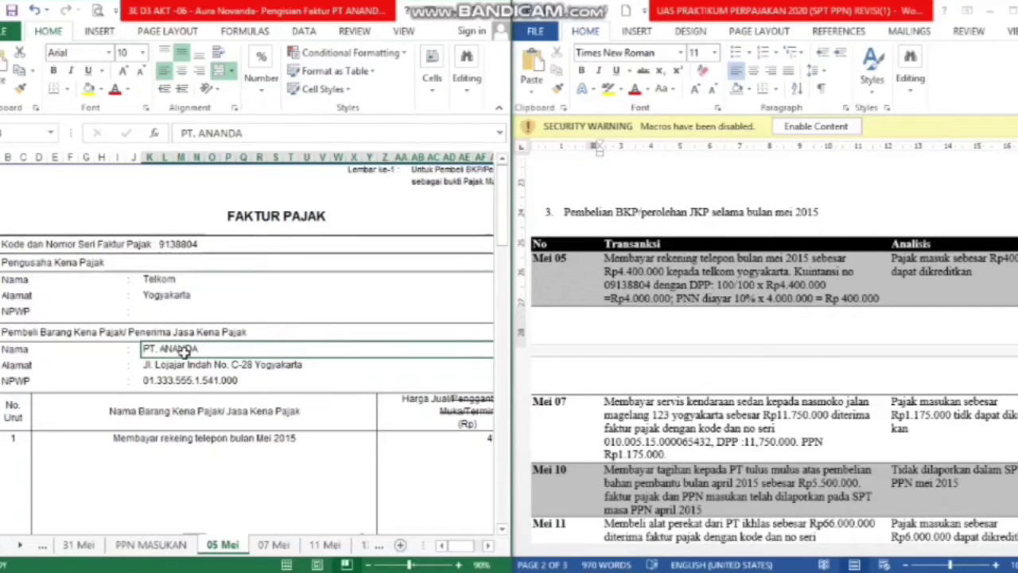
click(197, 362)
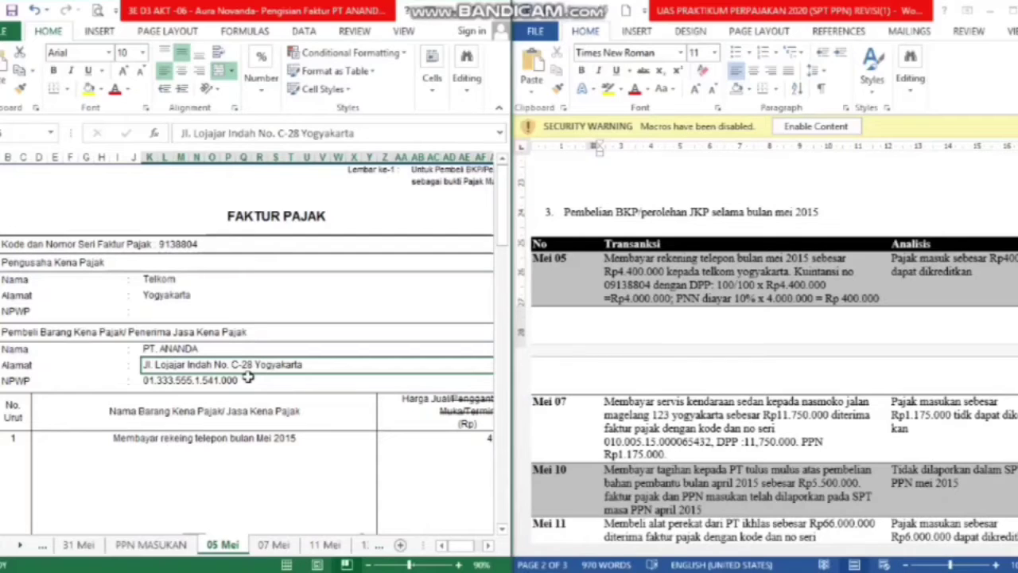
Examine the item description, the Harga Jual formula and the price, discount and tax totals on the 05 Mei invoice
click(243, 438)
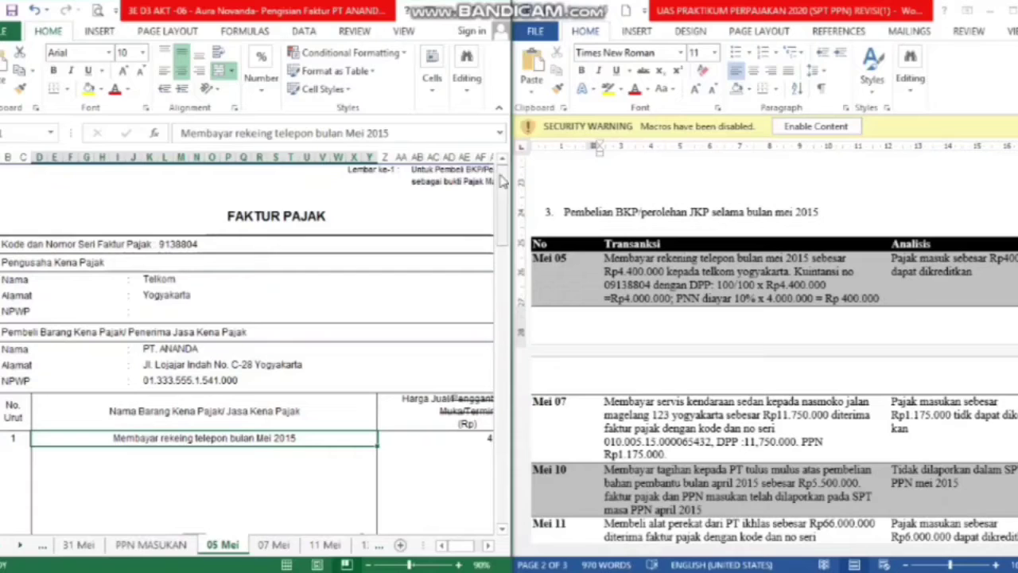
drag(503, 191, 503, 214)
click(466, 350)
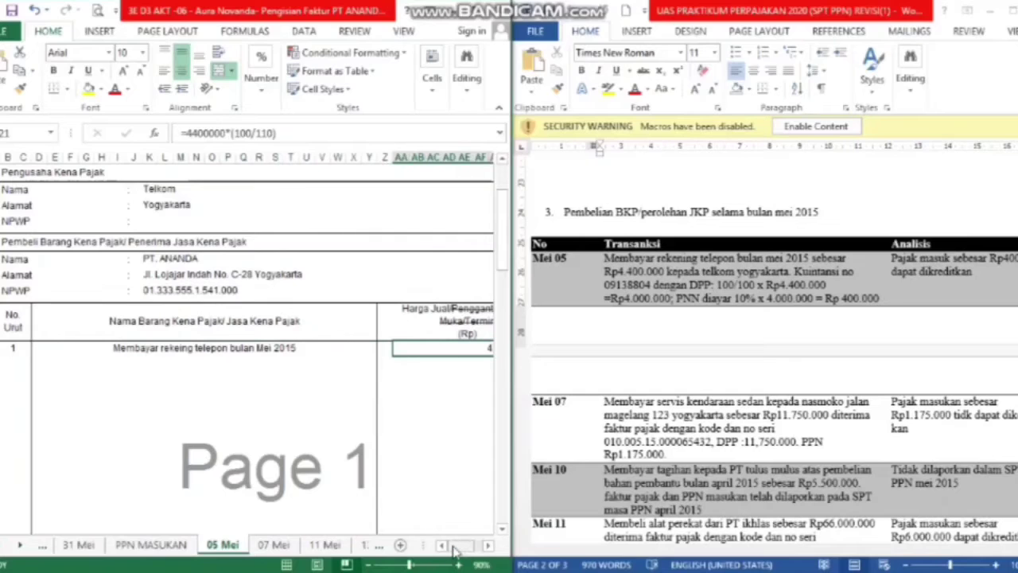
drag(460, 546, 469, 552)
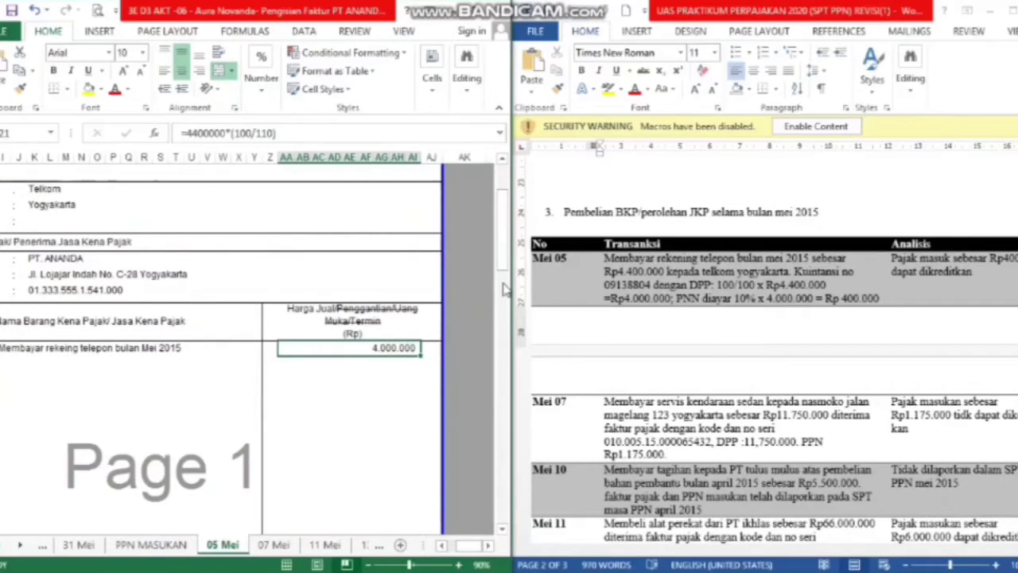
drag(503, 228, 508, 238)
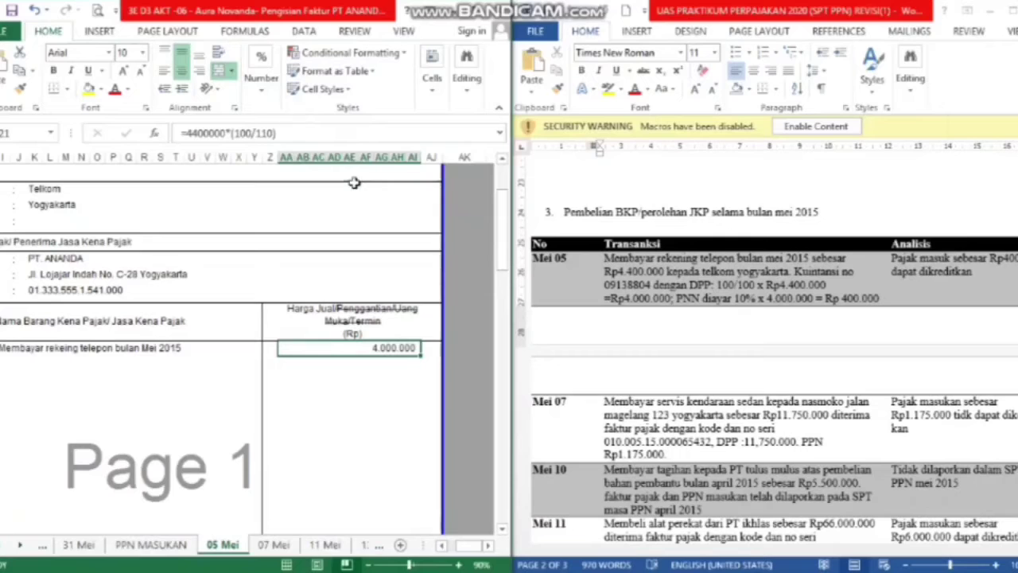
drag(502, 221, 505, 283)
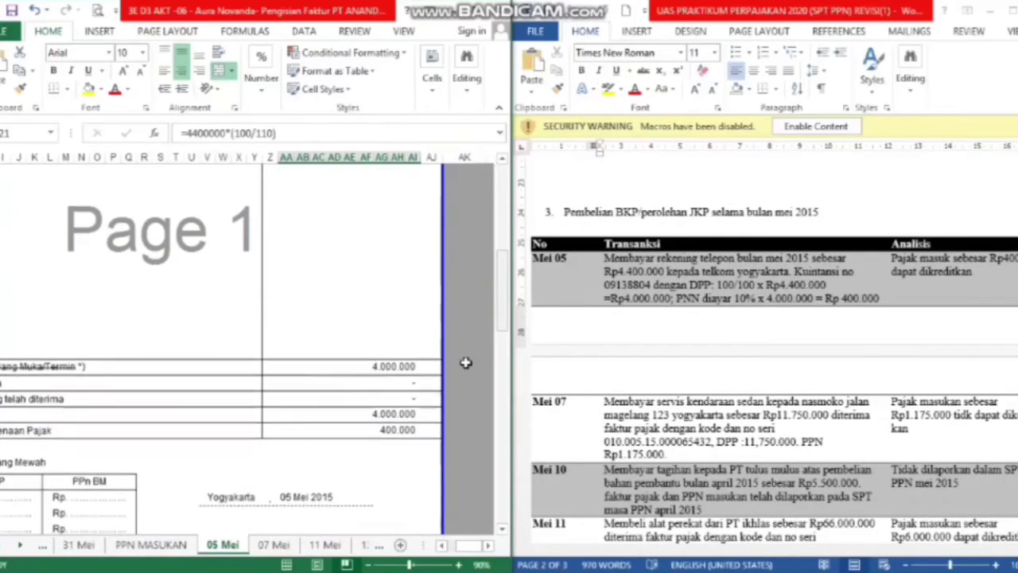
click(394, 367)
click(392, 396)
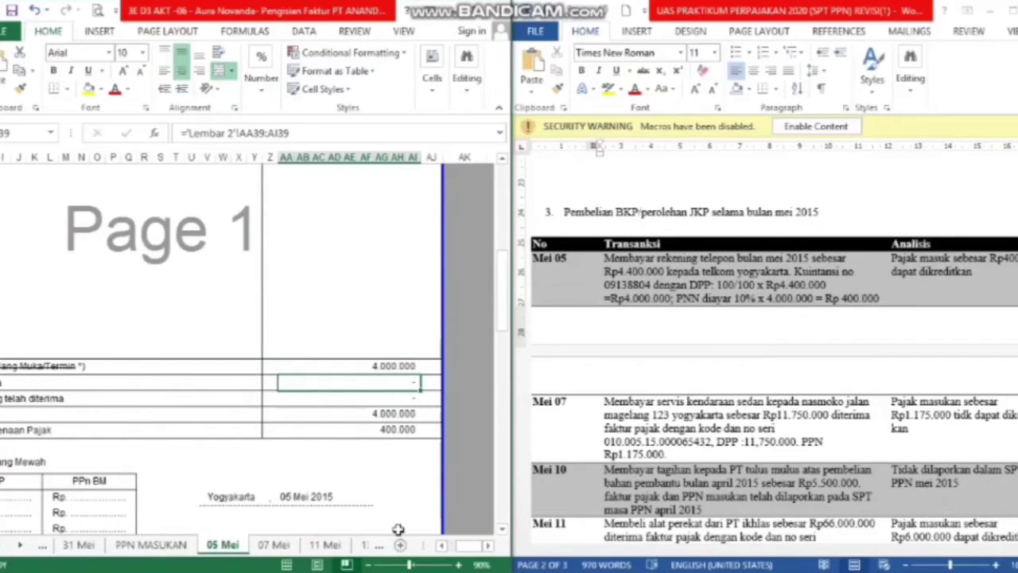
Check the place, date and signatory of the 05 Mei invoice
mouse_move(469, 547)
mouse_down()
mouse_move(447, 556)
mouse_move(474, 549)
mouse_move(450, 545)
mouse_move(518, 541)
mouse_move(486, 555)
mouse_move(450, 548)
mouse_up()
scroll(427, 304, down, 4)
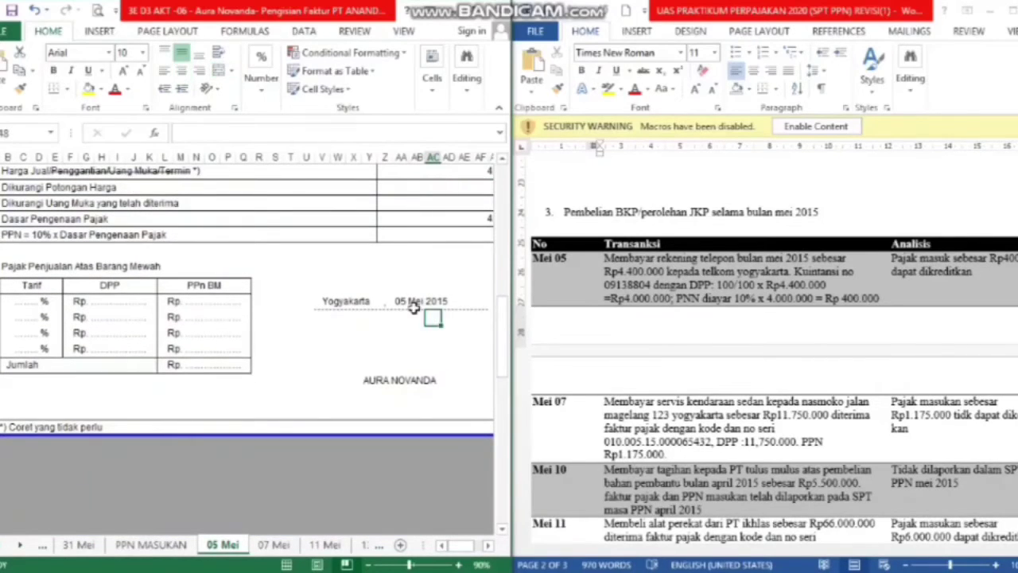
click(412, 303)
click(400, 379)
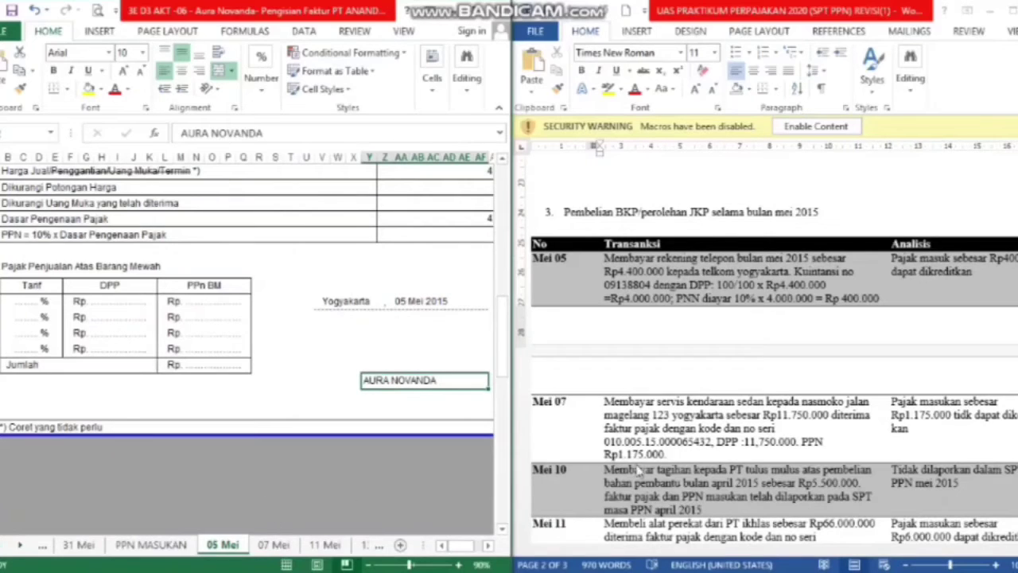
Read the analysis of the Mei 07 sedan servicing entry in the exam document
click(922, 421)
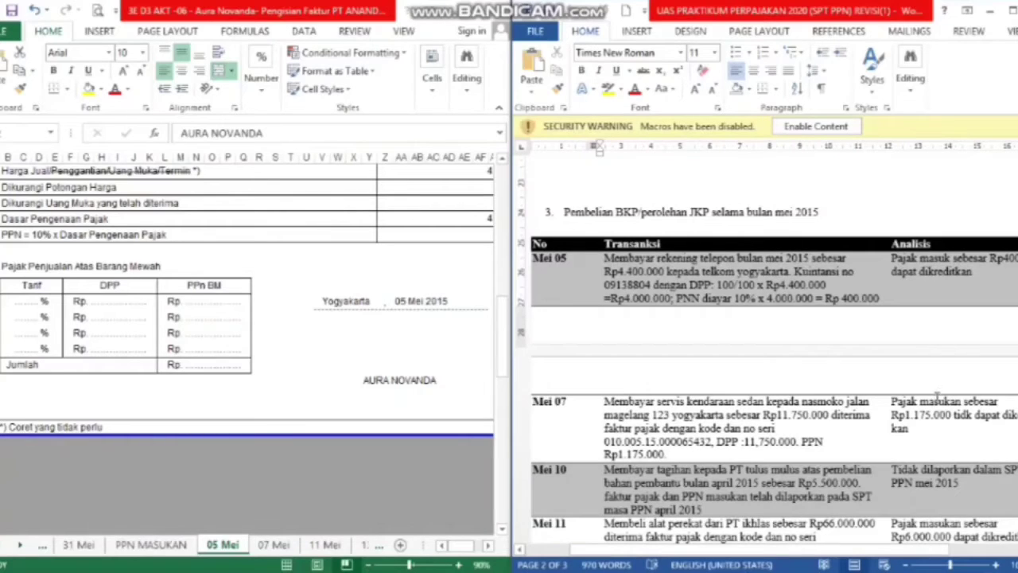
click(912, 428)
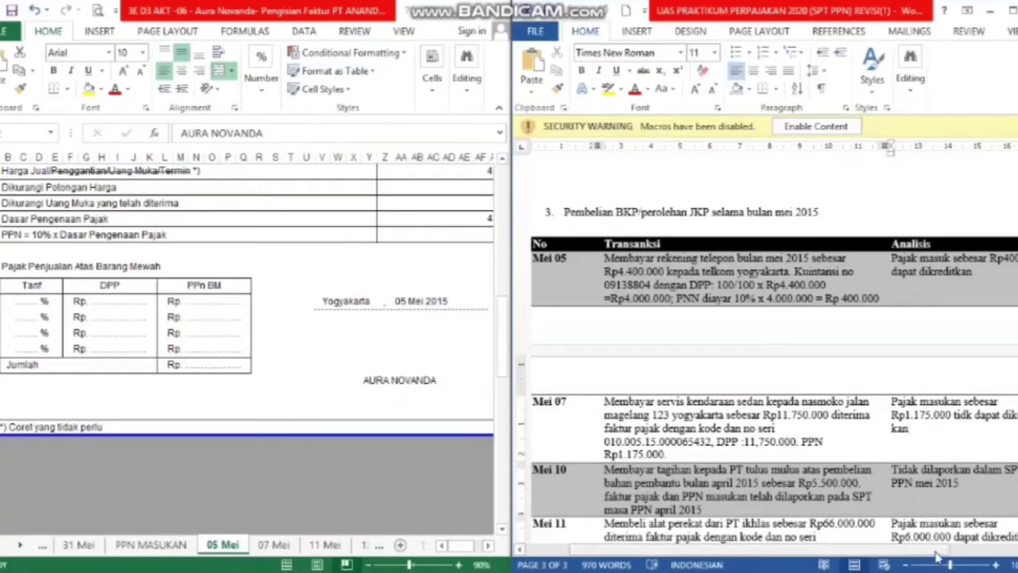
drag(943, 554, 977, 555)
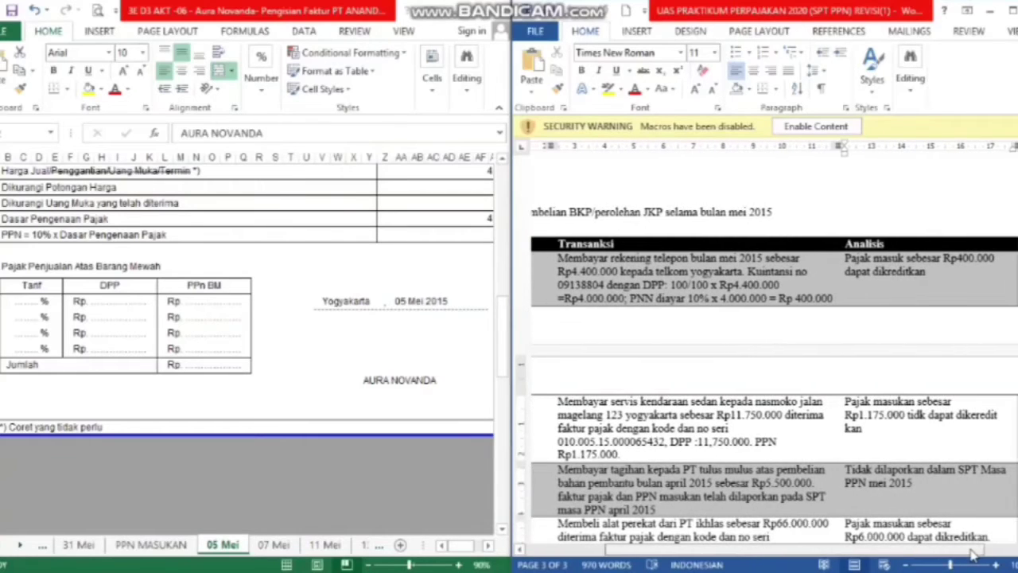
Open the 07 Mei invoice and examine its serial number and the seller's and buyer's details
click(274, 545)
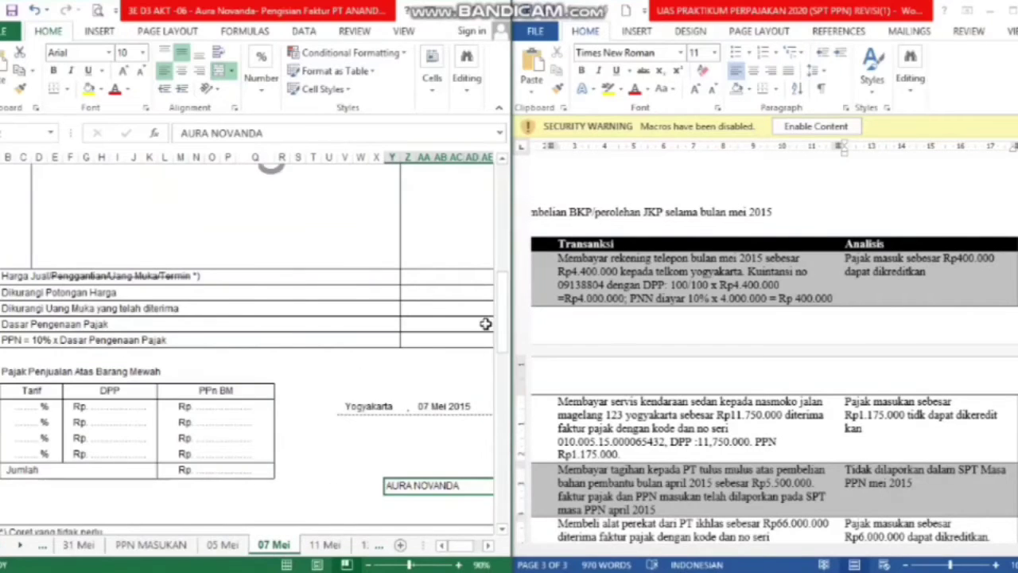
drag(501, 304, 501, 191)
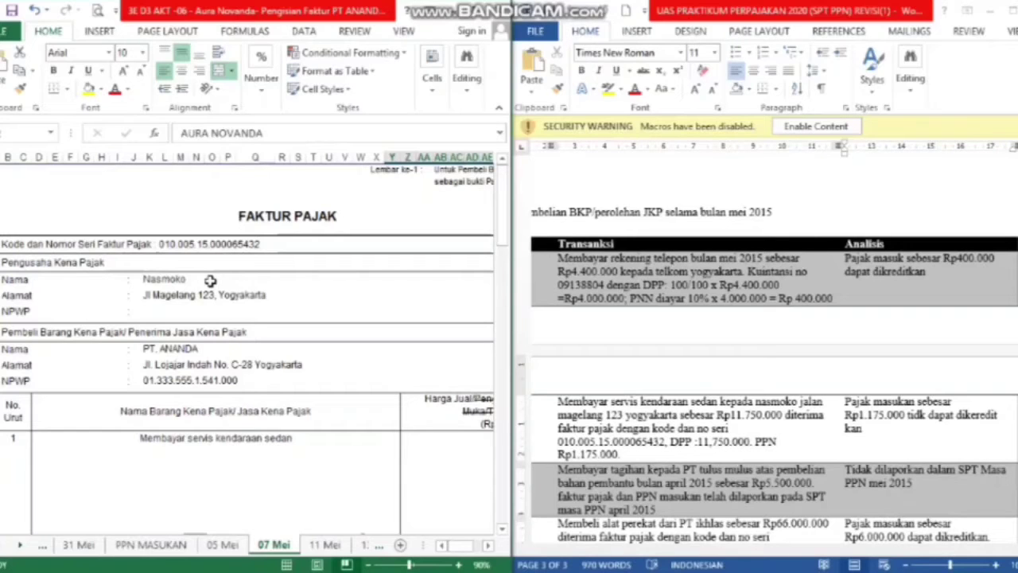
click(159, 245)
click(104, 246)
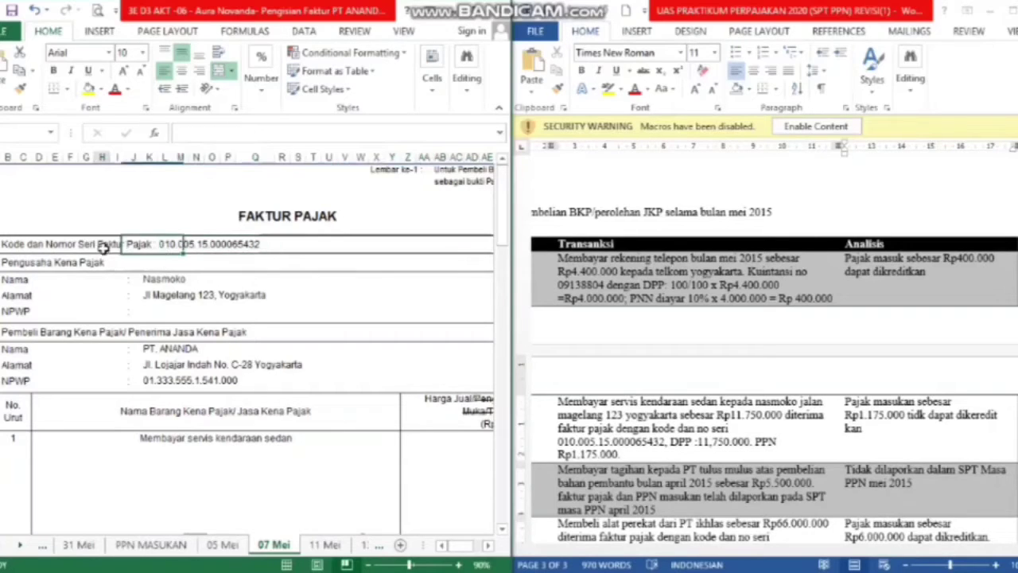
click(130, 282)
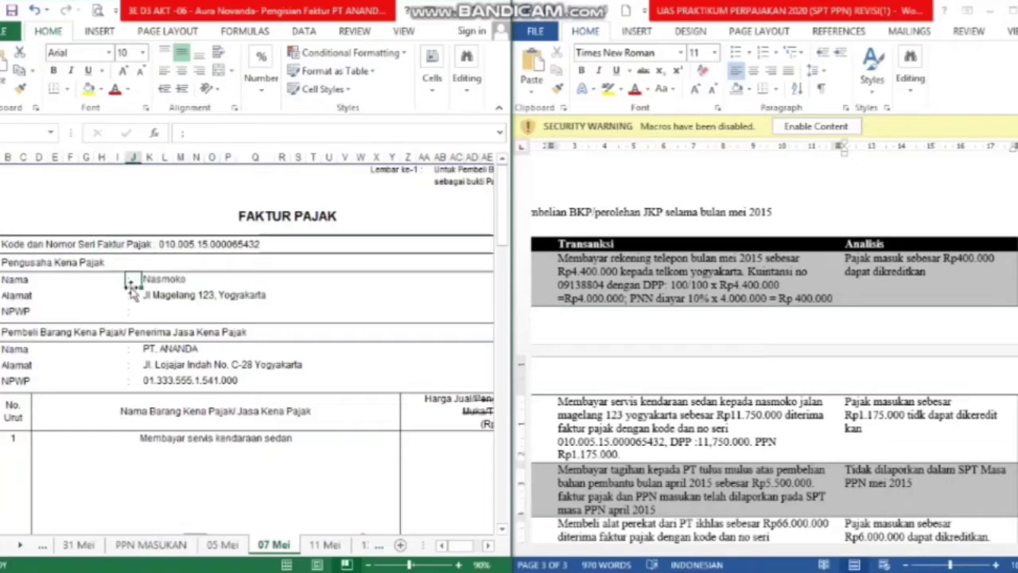
click(149, 351)
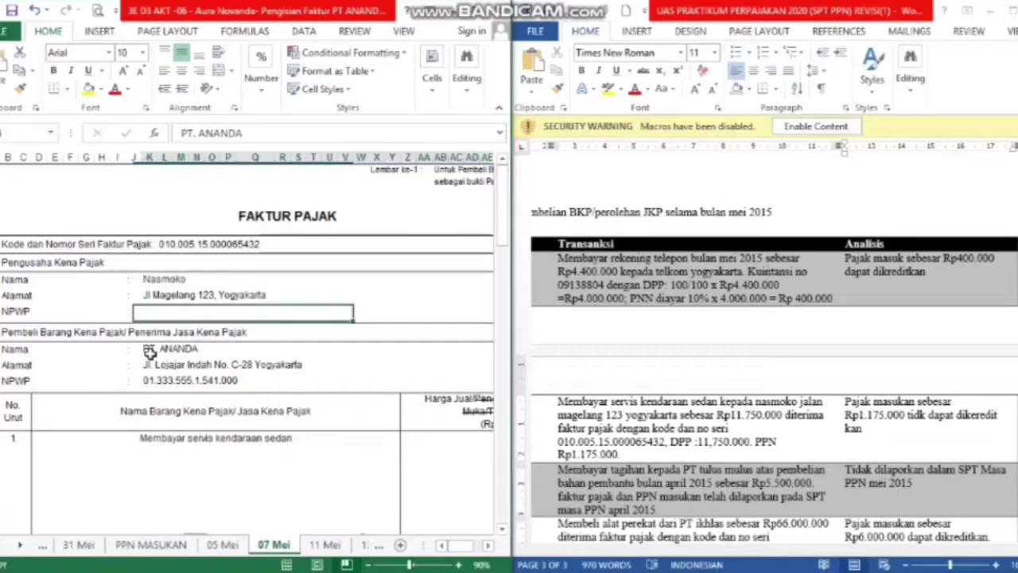
click(181, 276)
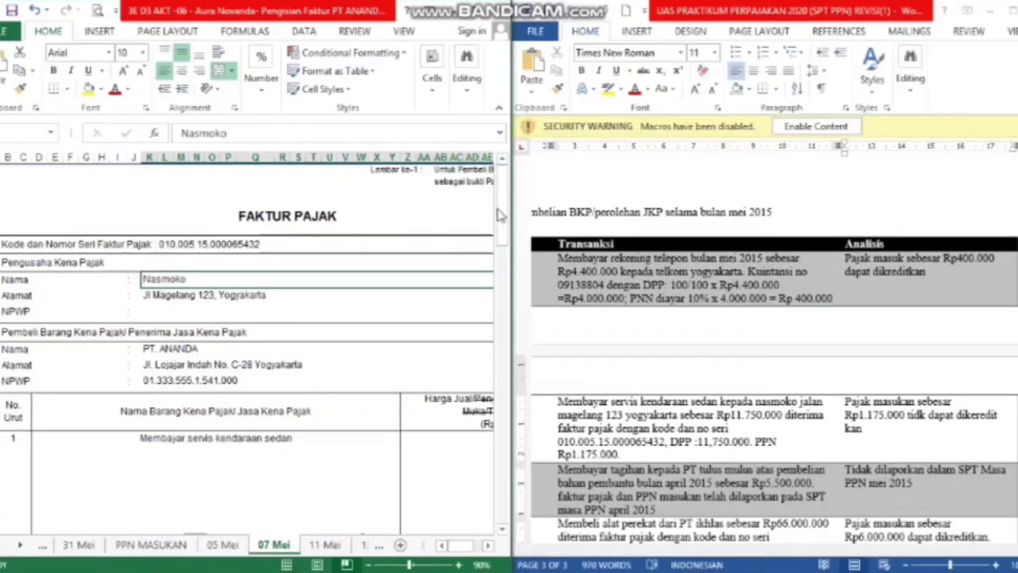
Review the vehicle service item, its Harga Jual and the tax totals on the 07 Mei invoice
drag(502, 211, 504, 251)
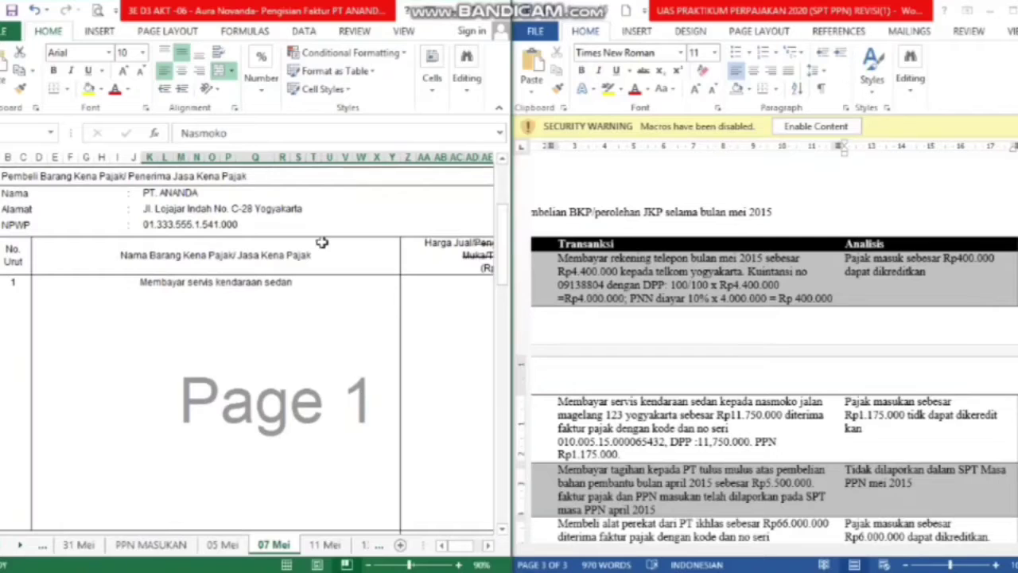
click(192, 288)
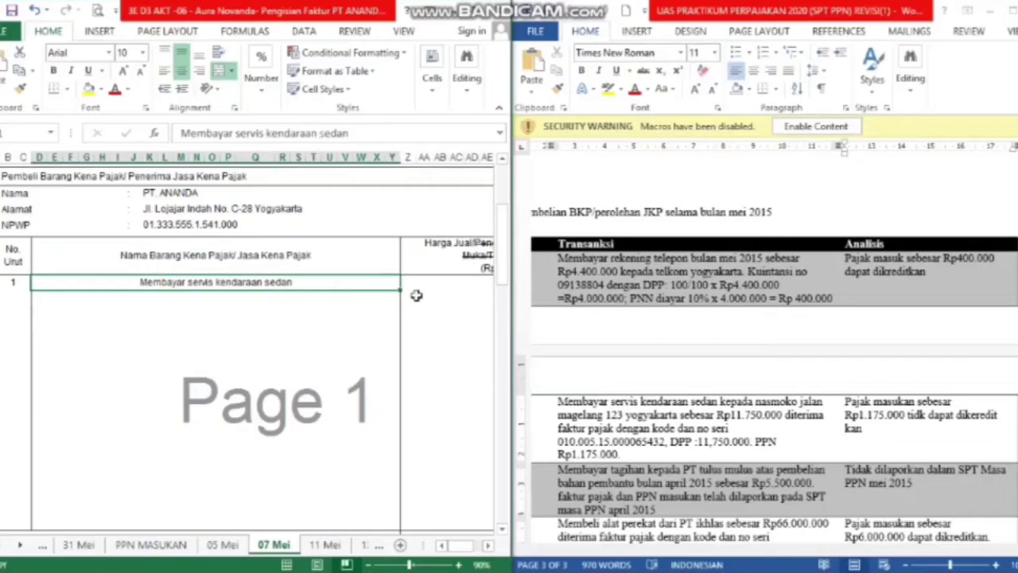
click(458, 286)
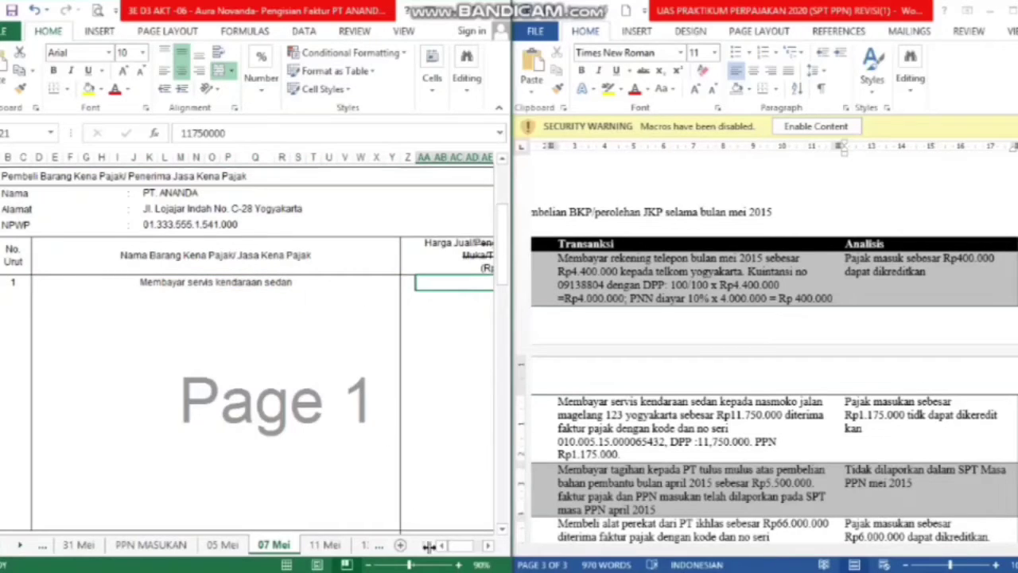
drag(458, 548, 472, 550)
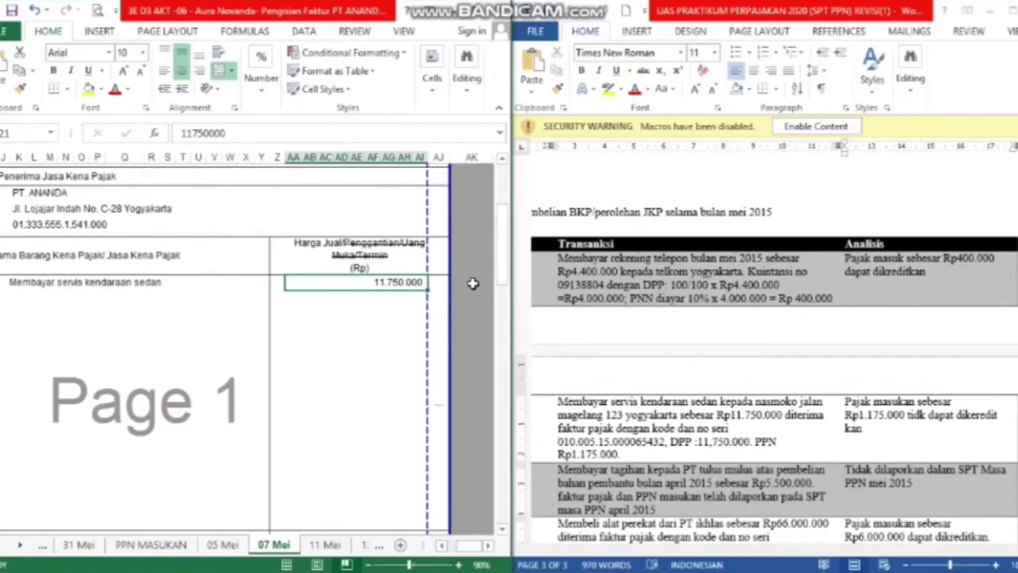
drag(502, 259, 509, 312)
mouse_move(463, 548)
mouse_down()
mouse_move(449, 549)
mouse_move(477, 548)
mouse_move(447, 549)
mouse_move(477, 546)
mouse_move(465, 545)
mouse_up()
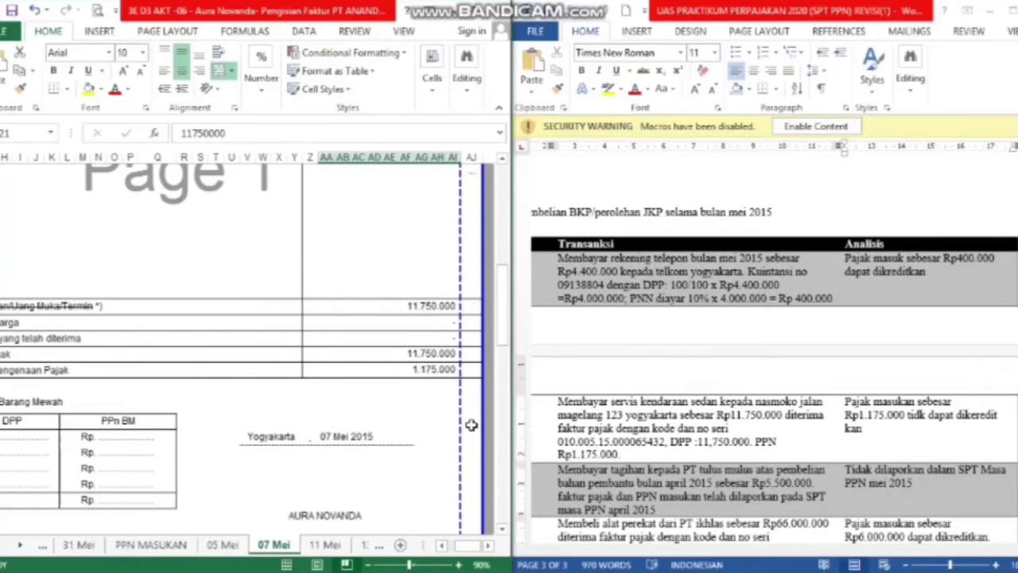
drag(502, 292, 502, 208)
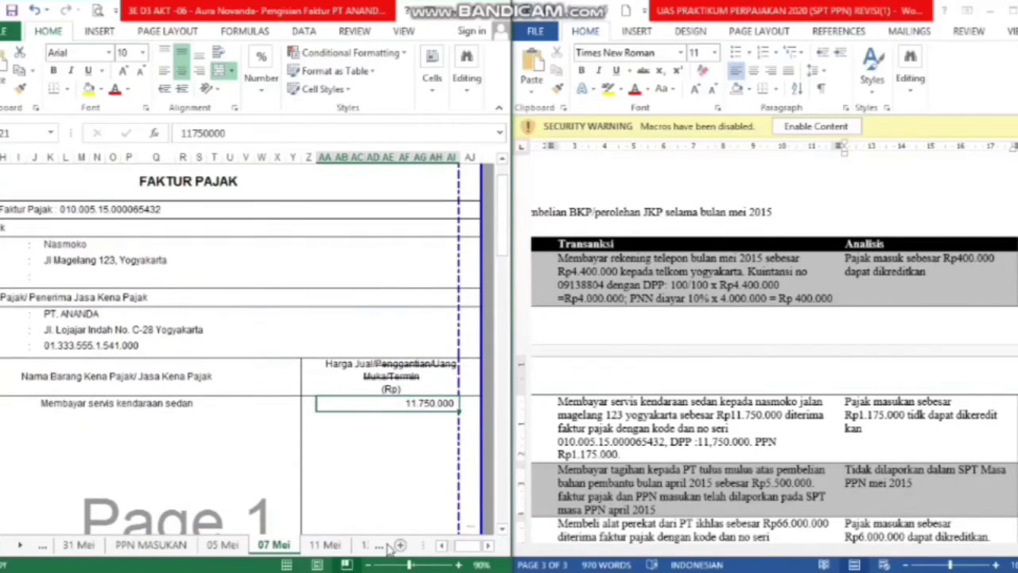
Read the Mei 10 payment entry and its analysis in the exam document
click(866, 428)
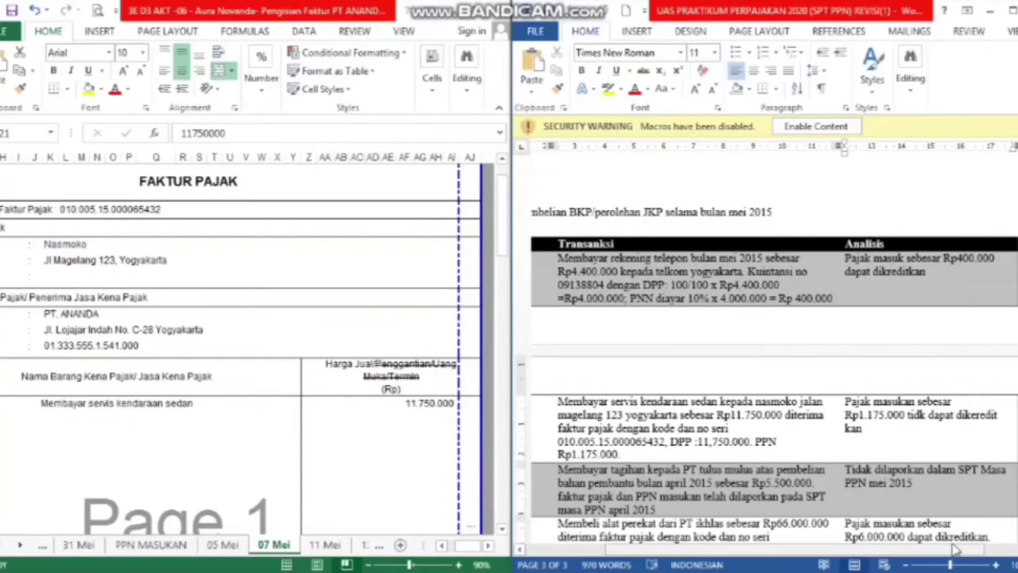
drag(922, 550, 890, 550)
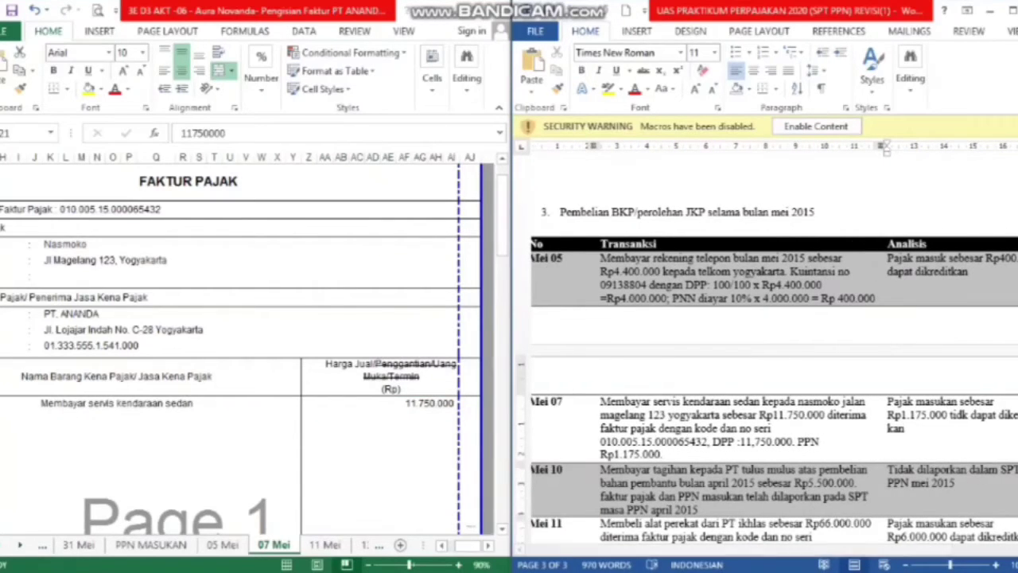
drag(1017, 396, 1017, 408)
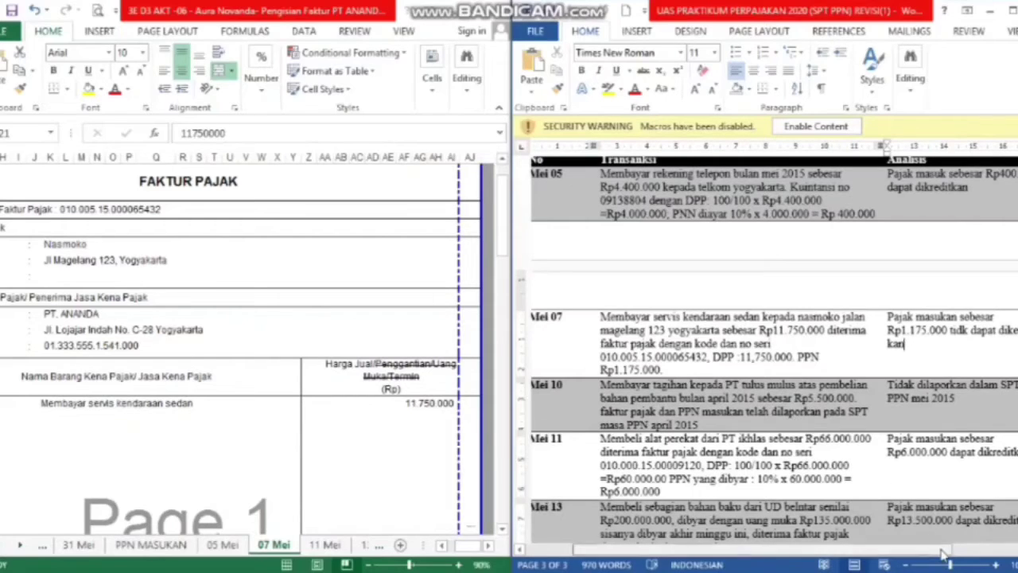
mouse_move(950, 550)
mouse_down()
mouse_move(962, 553)
mouse_move(934, 556)
mouse_up()
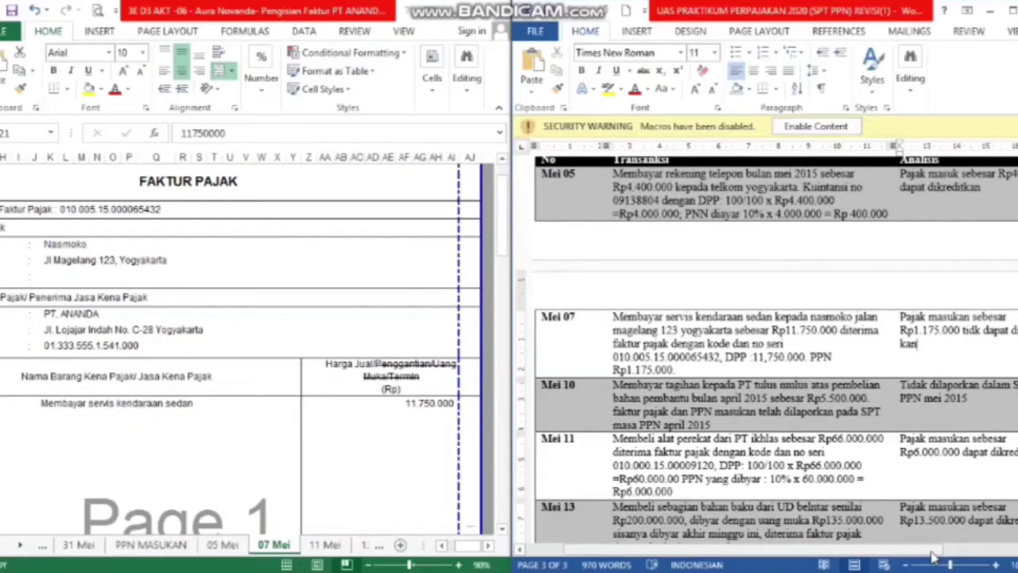
click(725, 398)
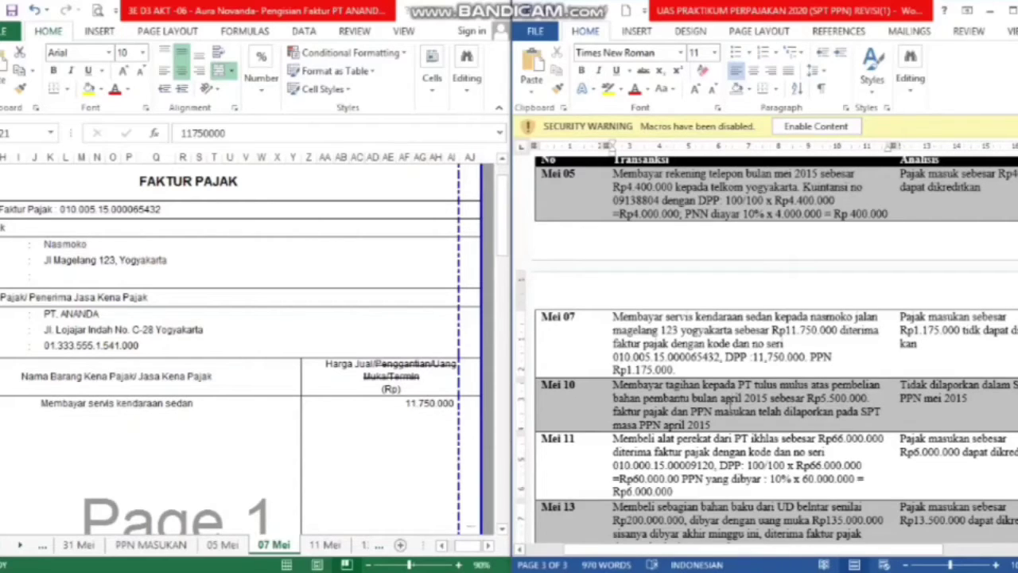
Locate the Mei 11 adhesive tool purchase in the exam document and bring up the header of the 11 Mei invoice
click(603, 436)
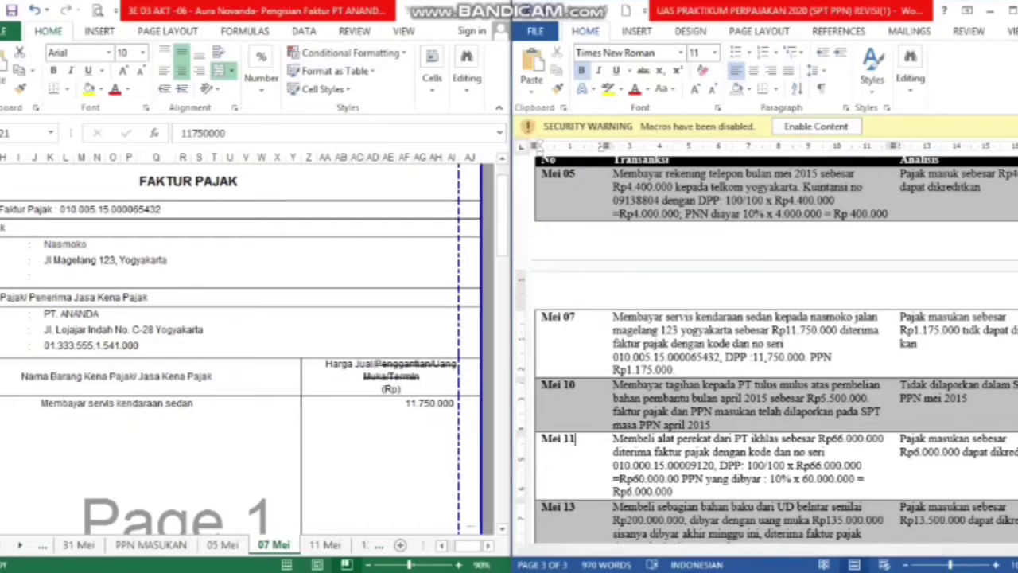
scroll(763, 350, down, 2)
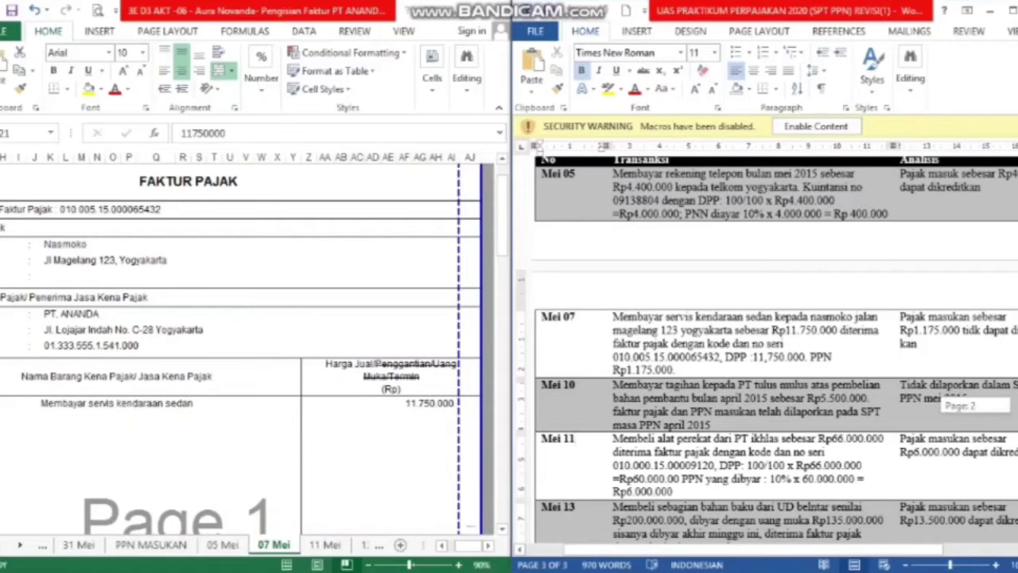
scroll(763, 350, down, 1)
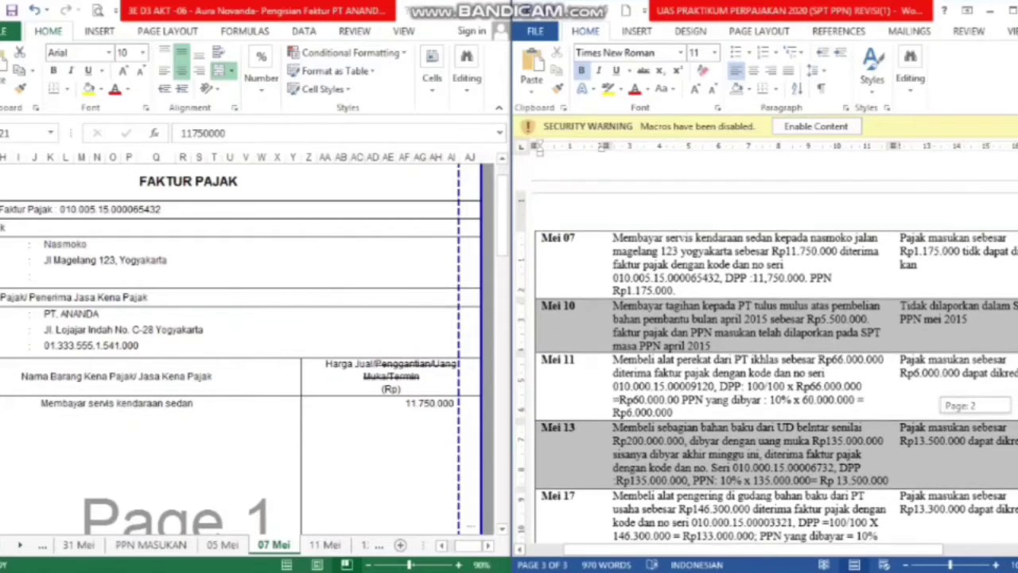
scroll(763, 349, down, 1)
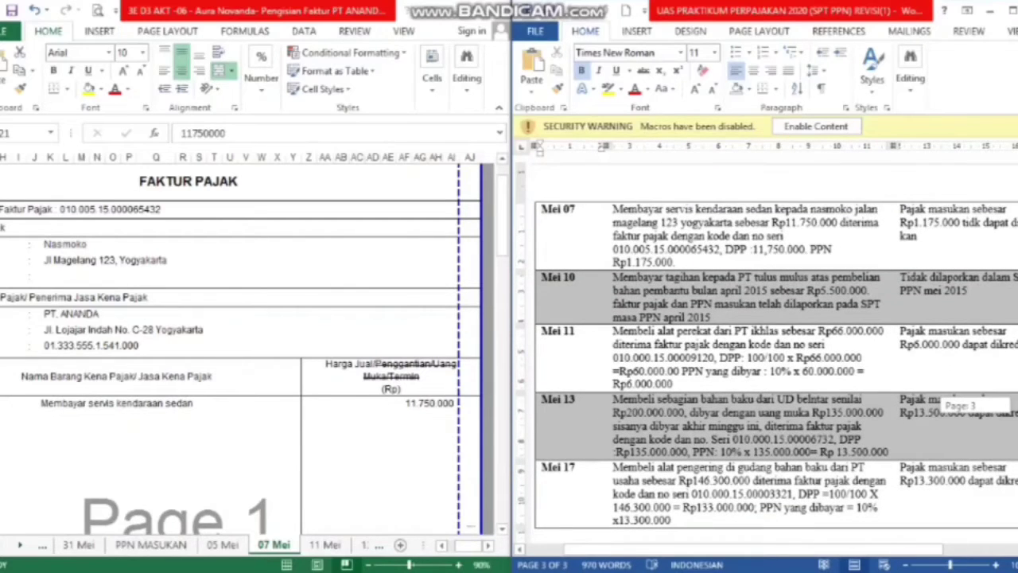
scroll(763, 349, down, 2)
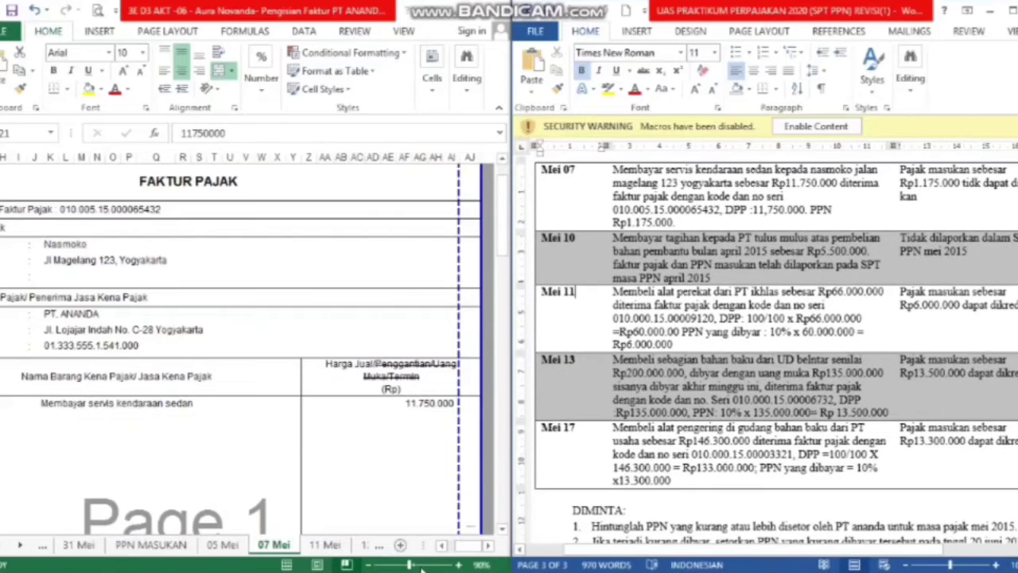
click(328, 545)
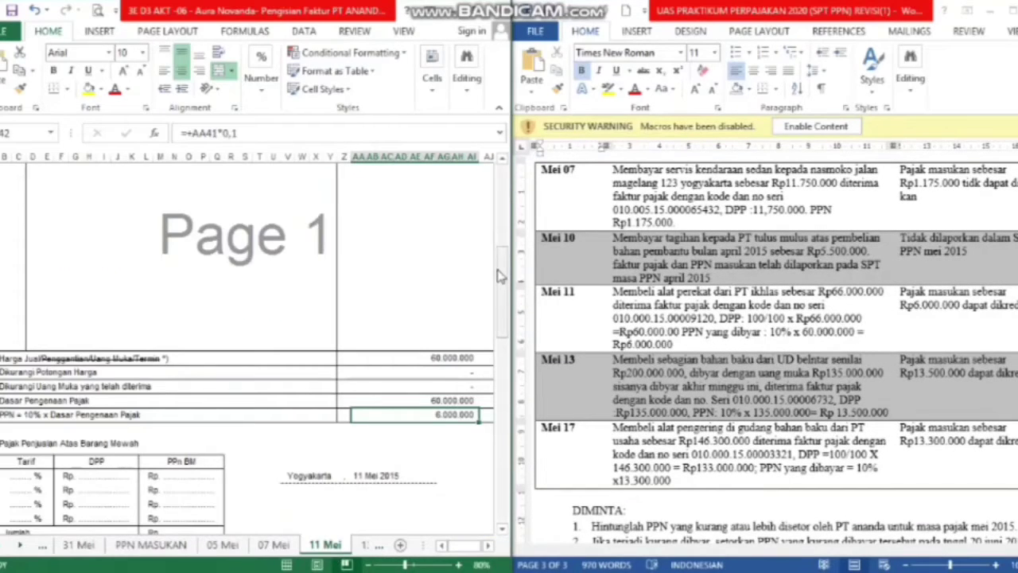
drag(499, 274, 499, 195)
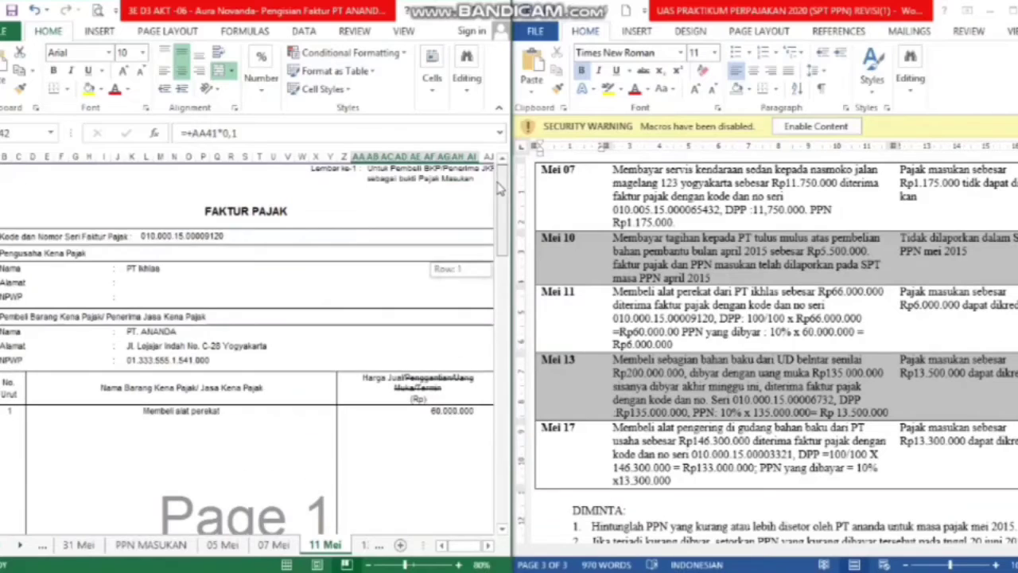
Examine the serial number and the seller's and buyer's details on the 11 Mei invoice
click(22, 235)
click(18, 270)
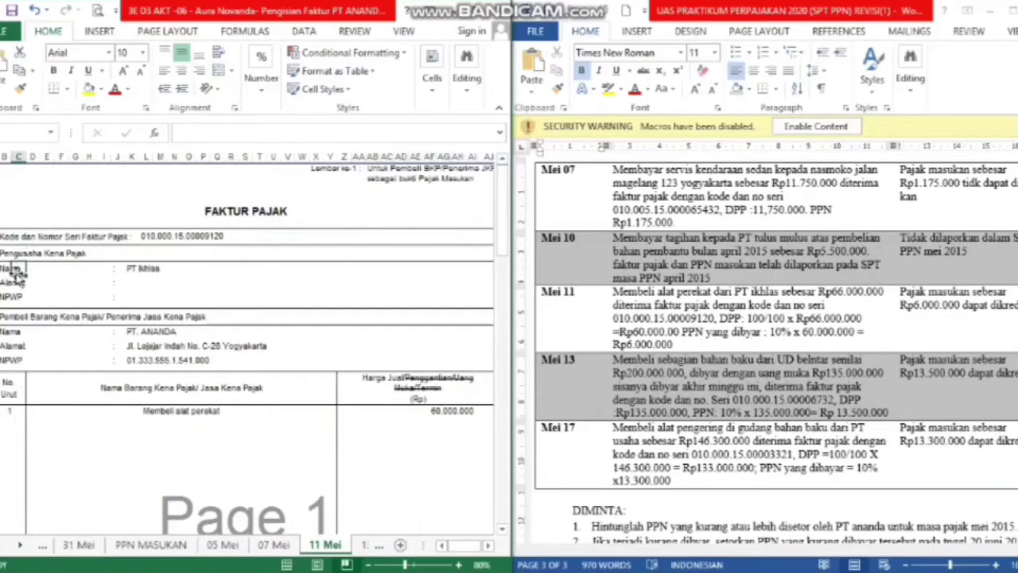
click(21, 341)
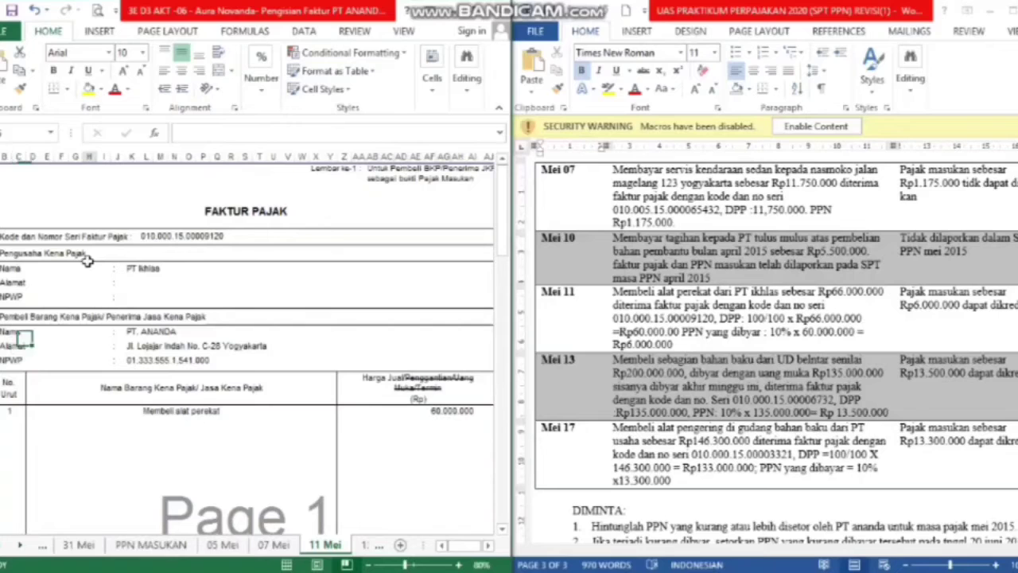
click(129, 271)
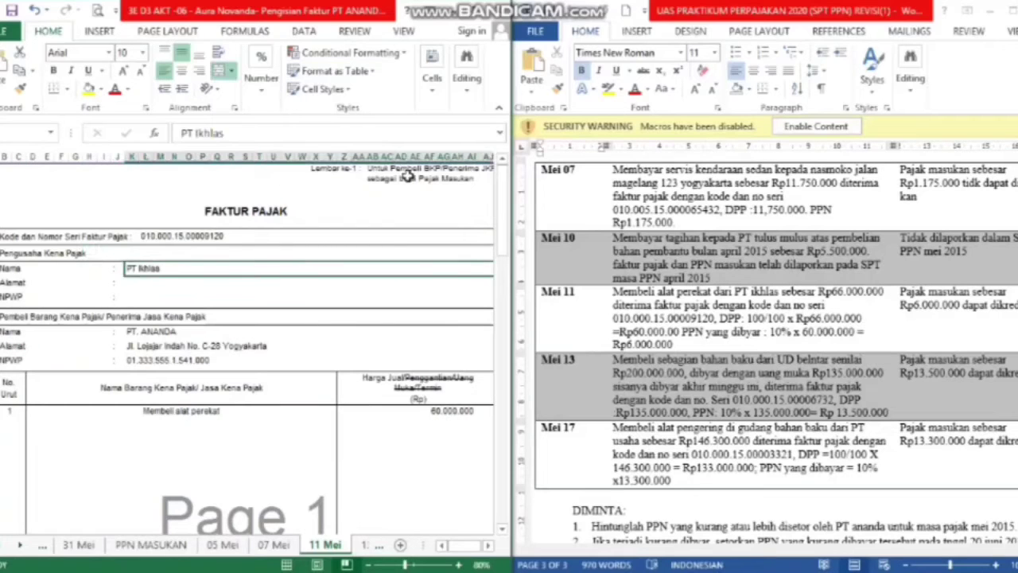
Review the adhesive tool item and its Harga Jual formula on the 11 Mei invoice
drag(501, 205, 502, 223)
click(145, 360)
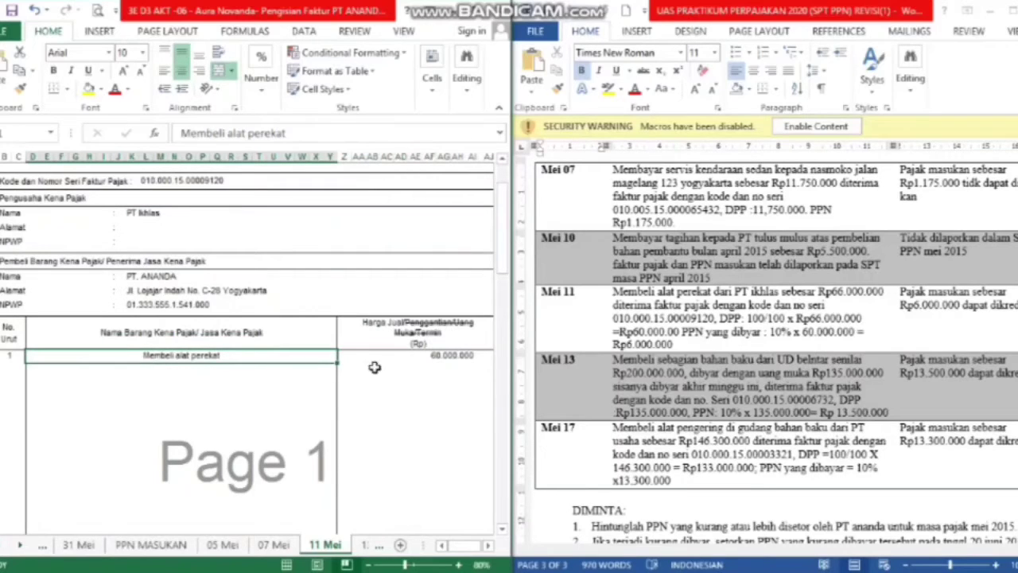
click(425, 360)
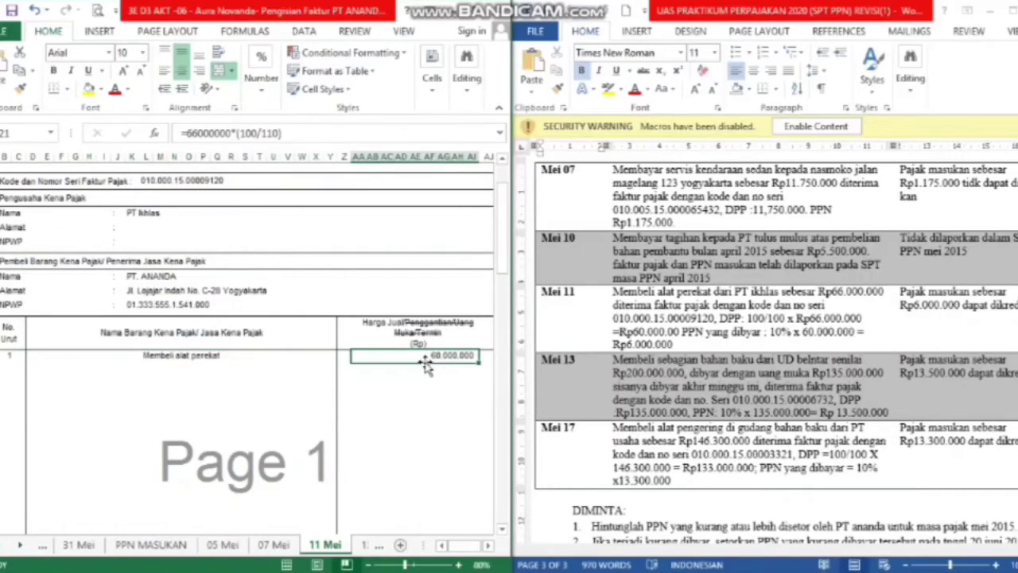
drag(506, 237, 507, 253)
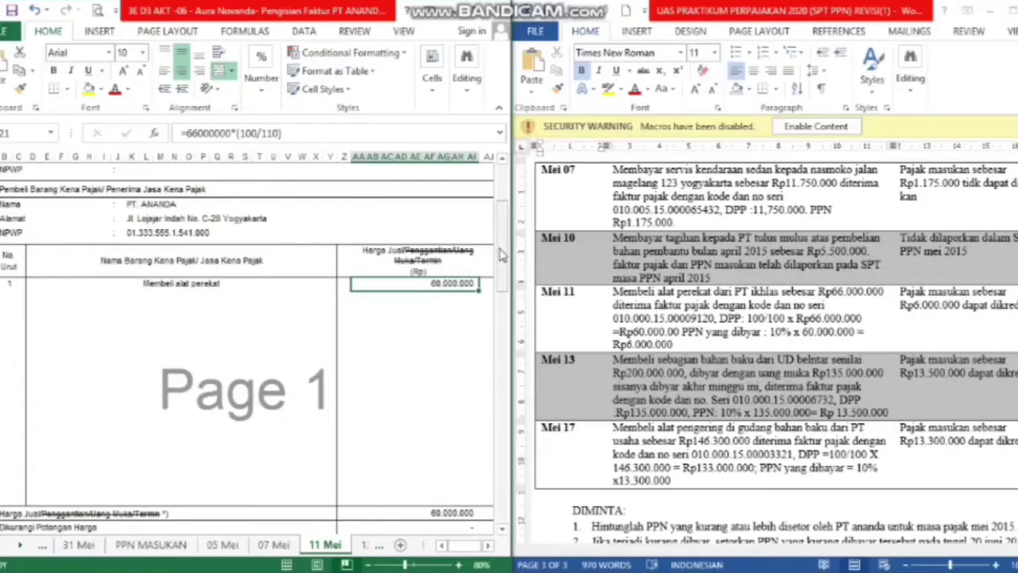
Check the Harga Jual total, Dasar Pengenaan Pajak, PPN and date on the 11 Mei invoice
drag(502, 249, 503, 299)
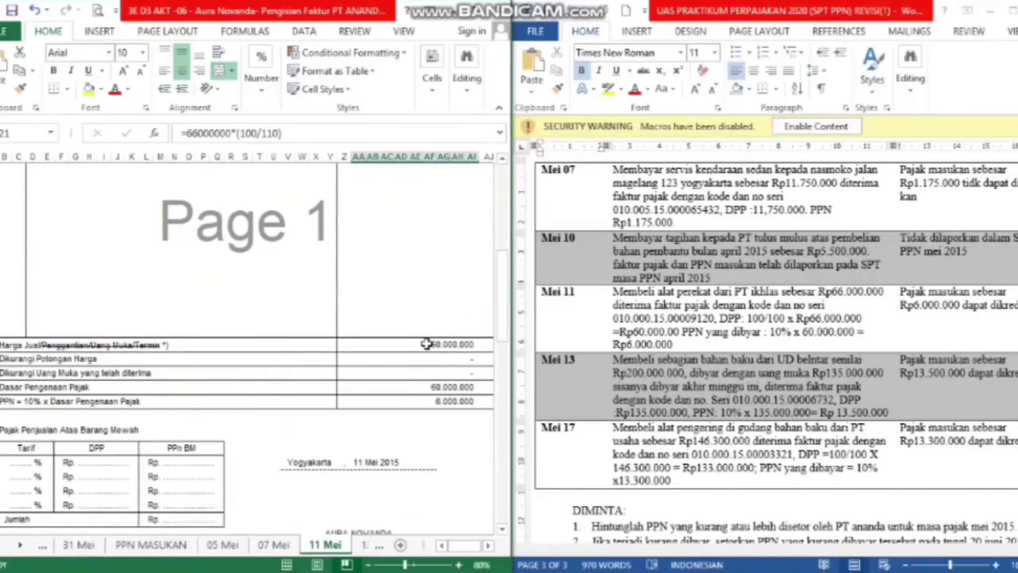
click(427, 343)
click(429, 389)
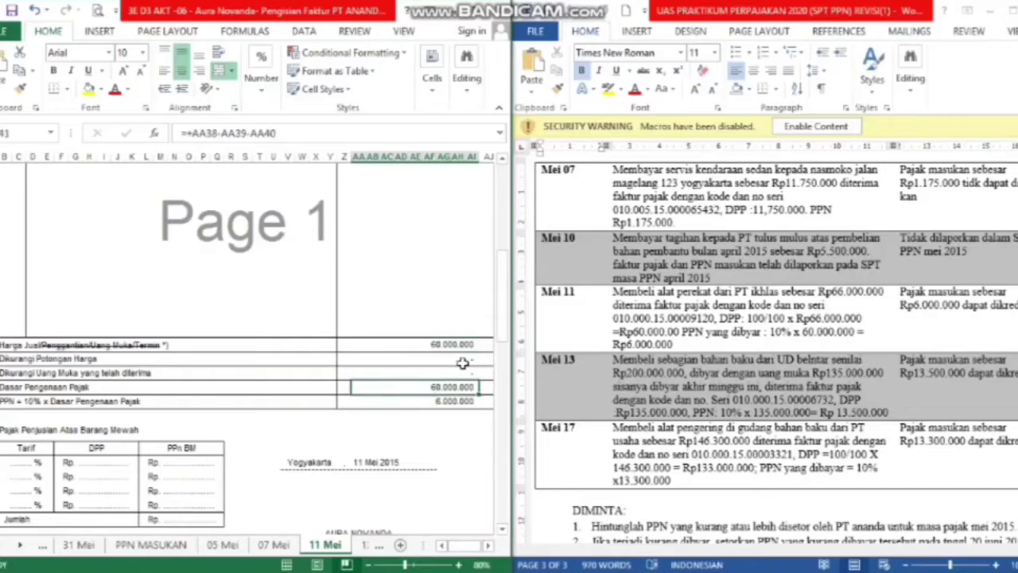
scroll(505, 344, down, 1)
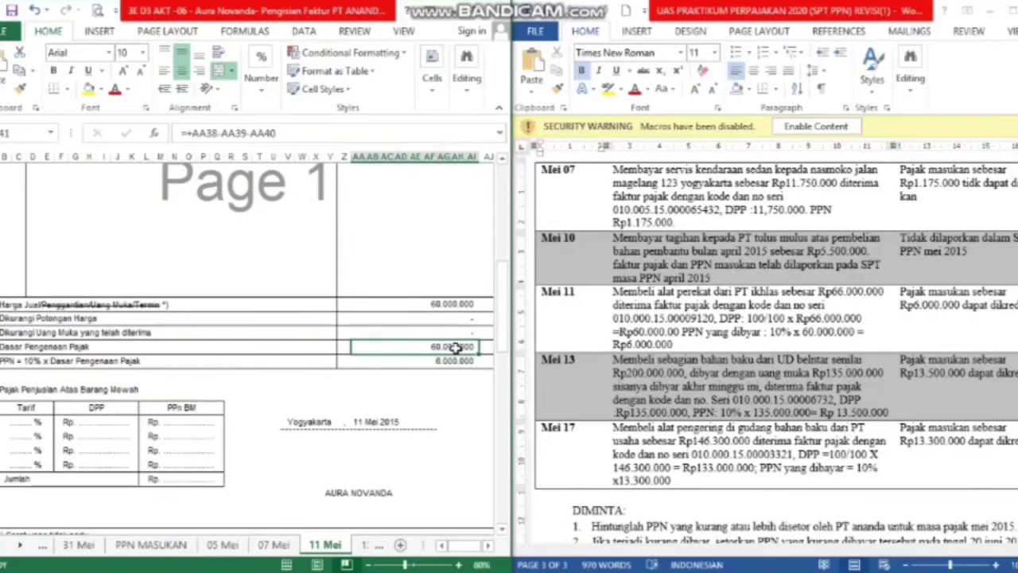
key(Down)
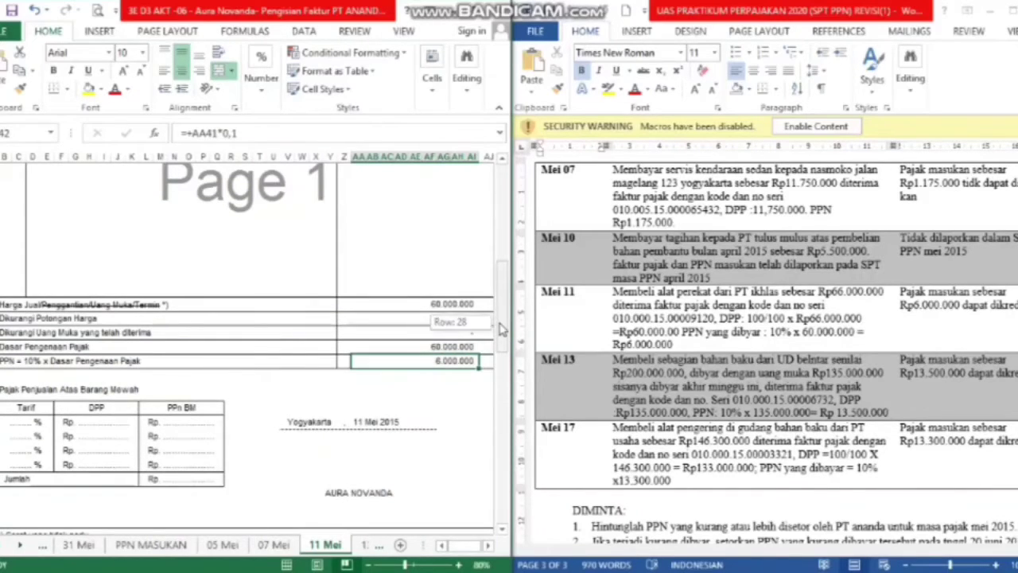
scroll(501, 329, down, 1)
click(390, 398)
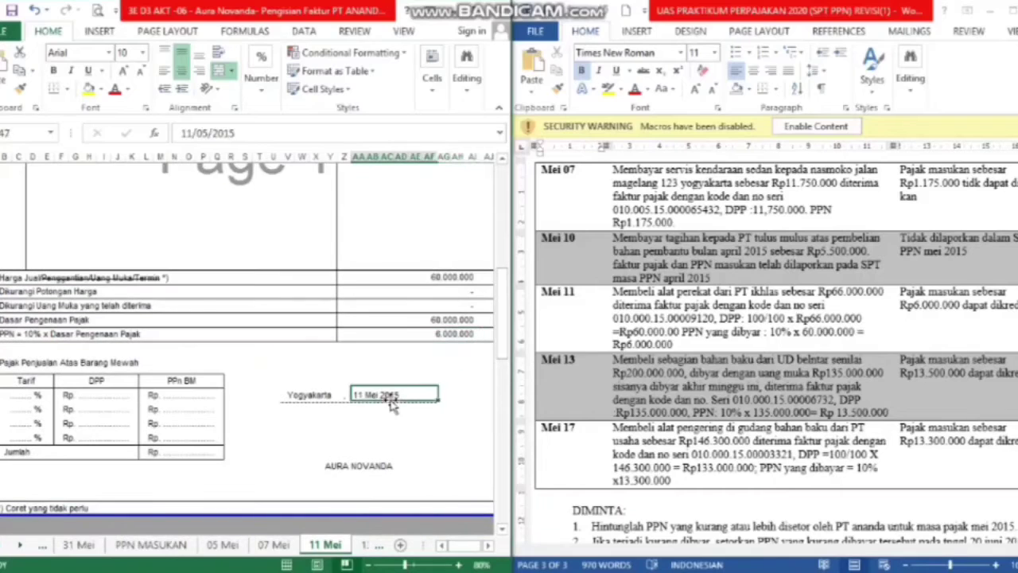
Open the 13 Mei invoice and read the matching Mei 13 raw material purchase in the exam document
click(364, 545)
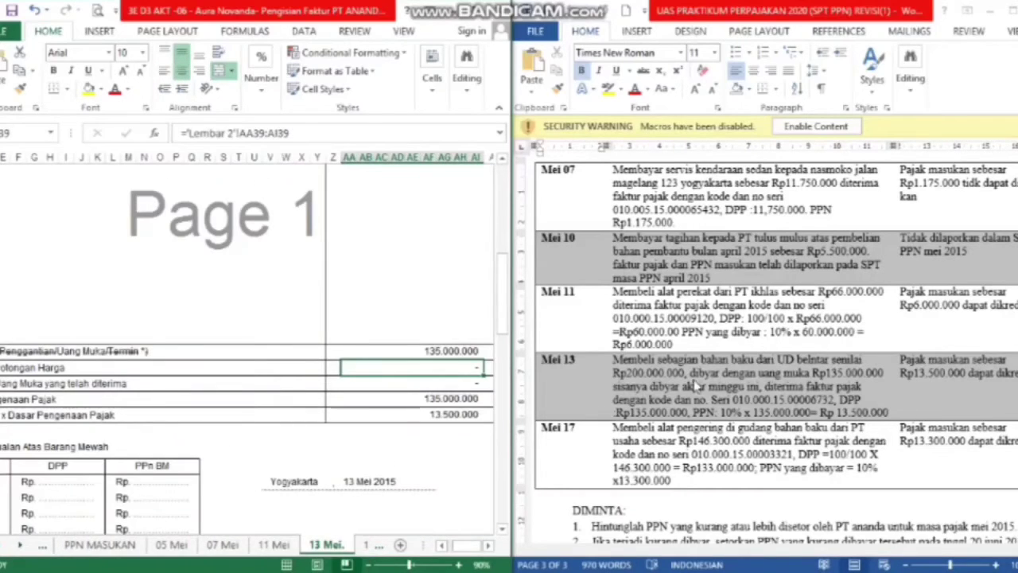
click(696, 385)
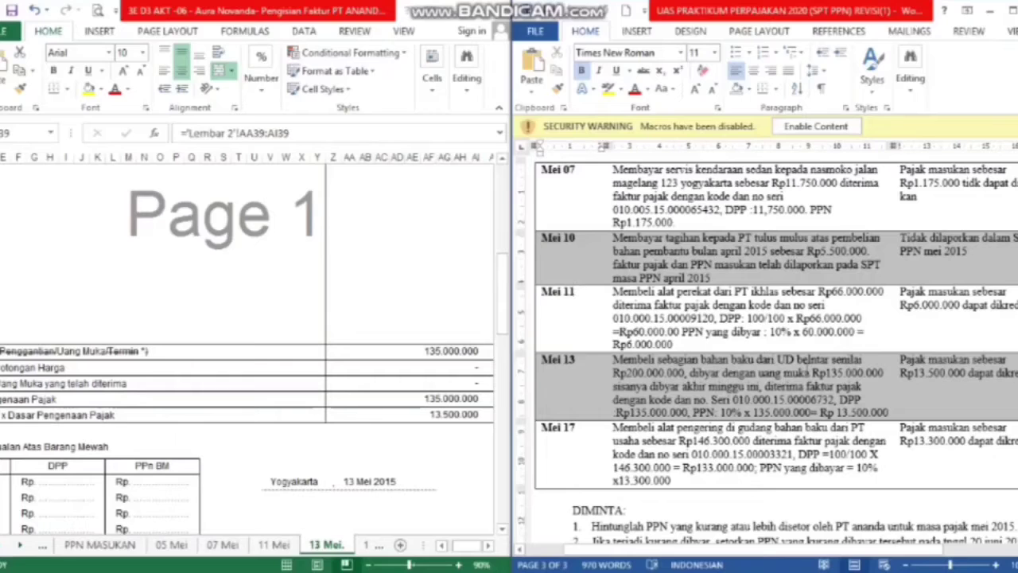
click(619, 387)
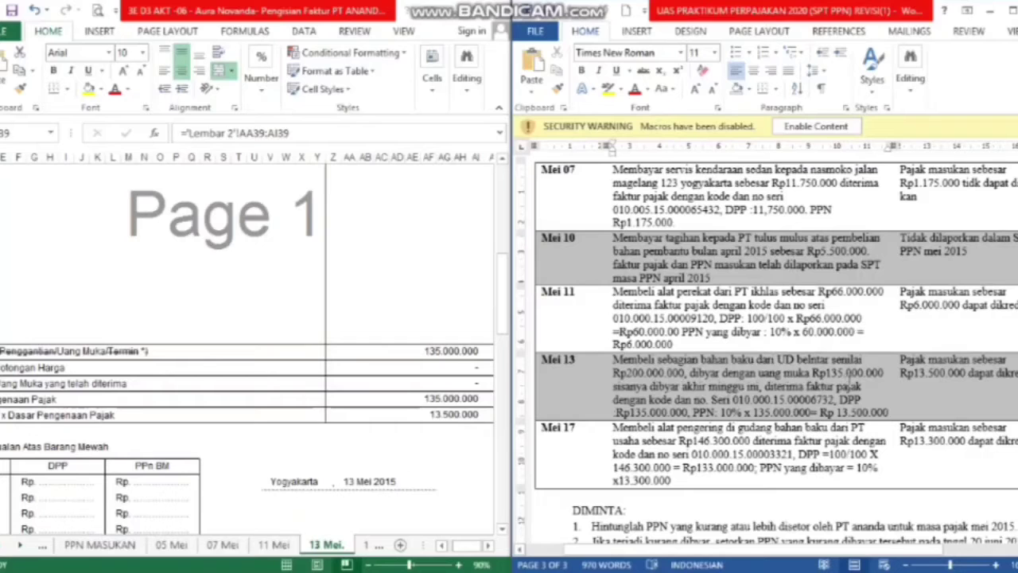
scroll(701, 392, down, 1)
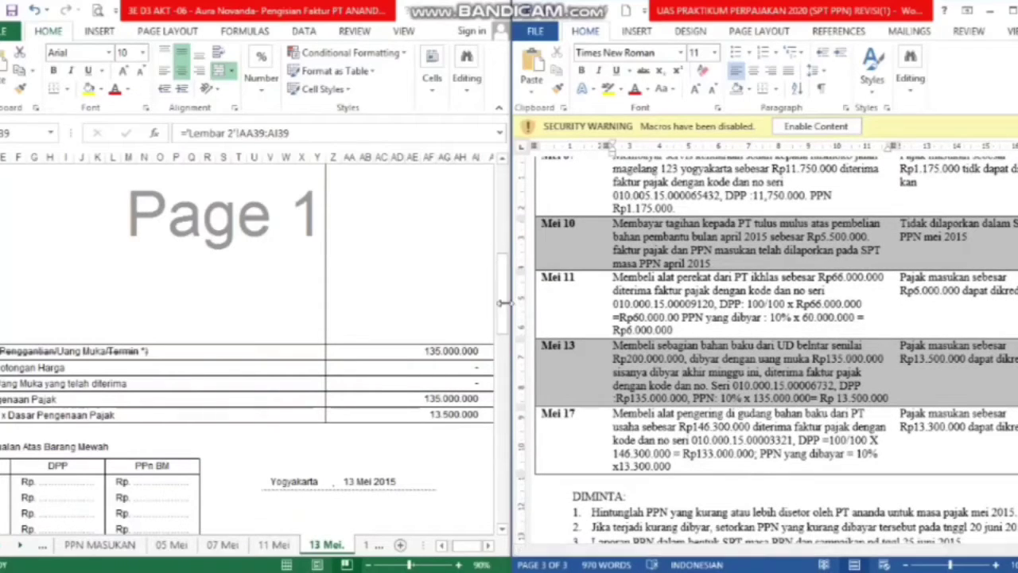
Examine the serial number and the seller's and buyer's details on the 13 Mei invoice
click(475, 367)
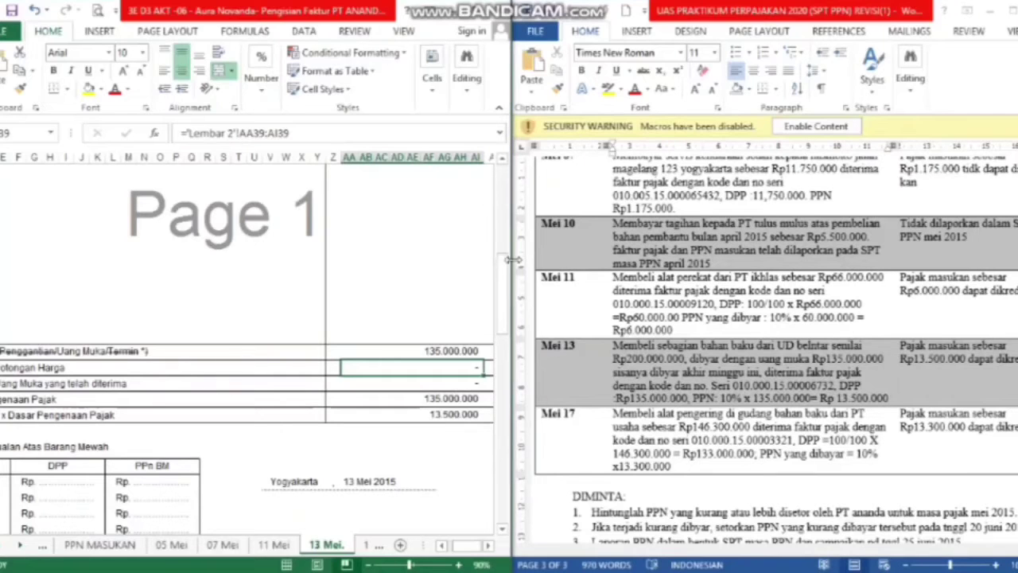
drag(503, 268, 502, 149)
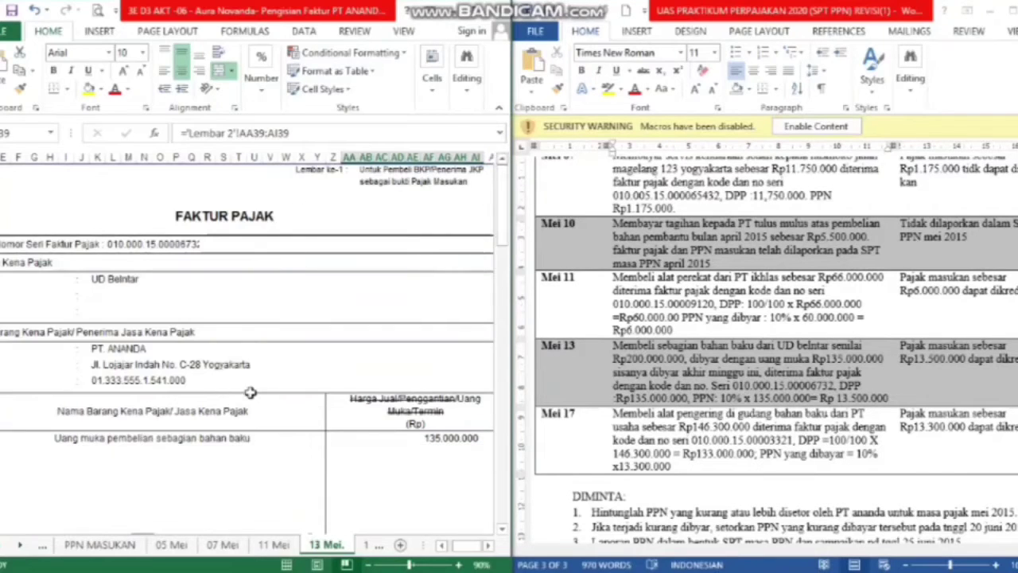
click(82, 245)
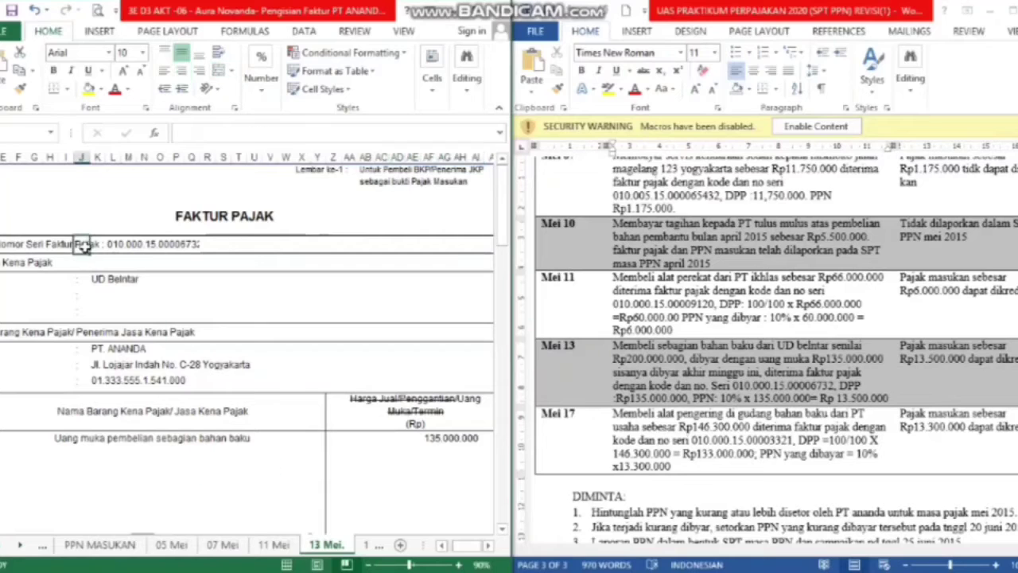
click(79, 279)
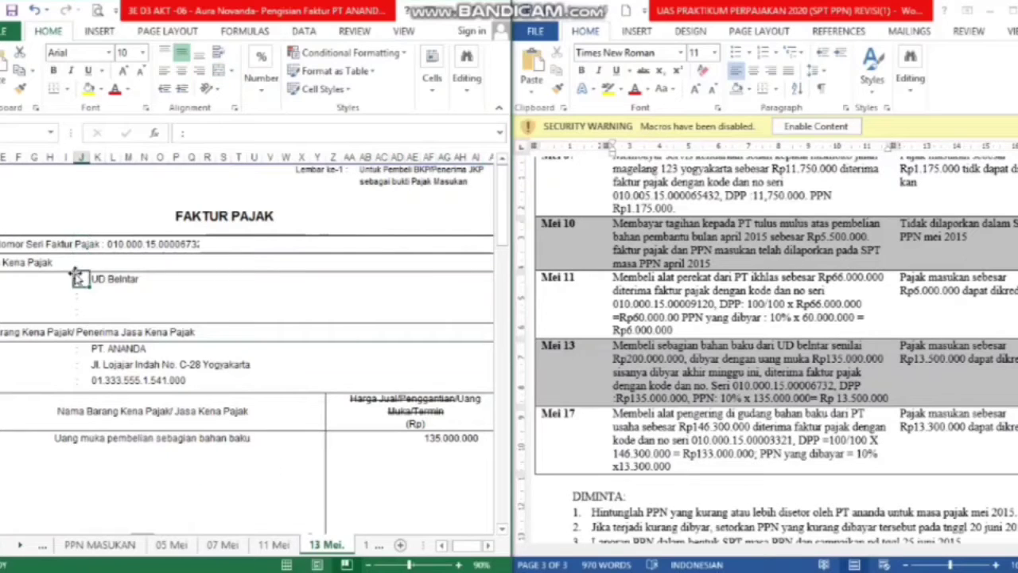
click(119, 279)
click(108, 364)
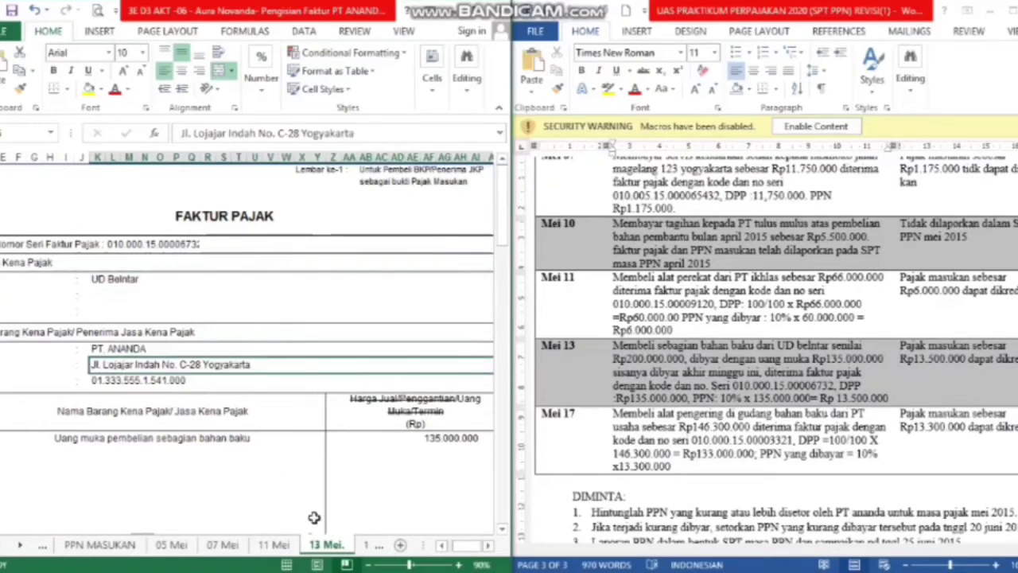
Review the description of the raw material down payment item on the 13 Mei invoice
drag(466, 547, 454, 547)
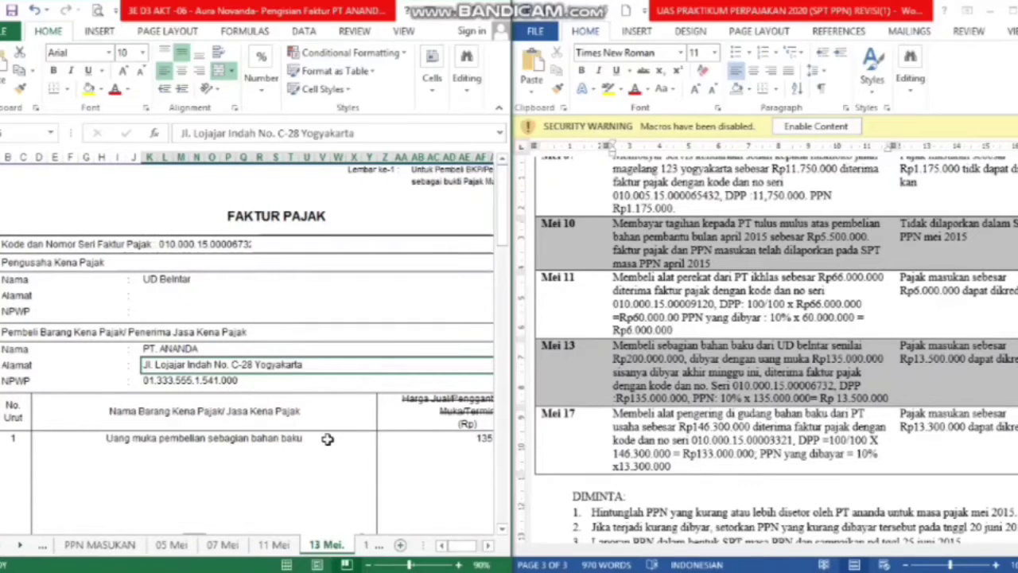
click(251, 441)
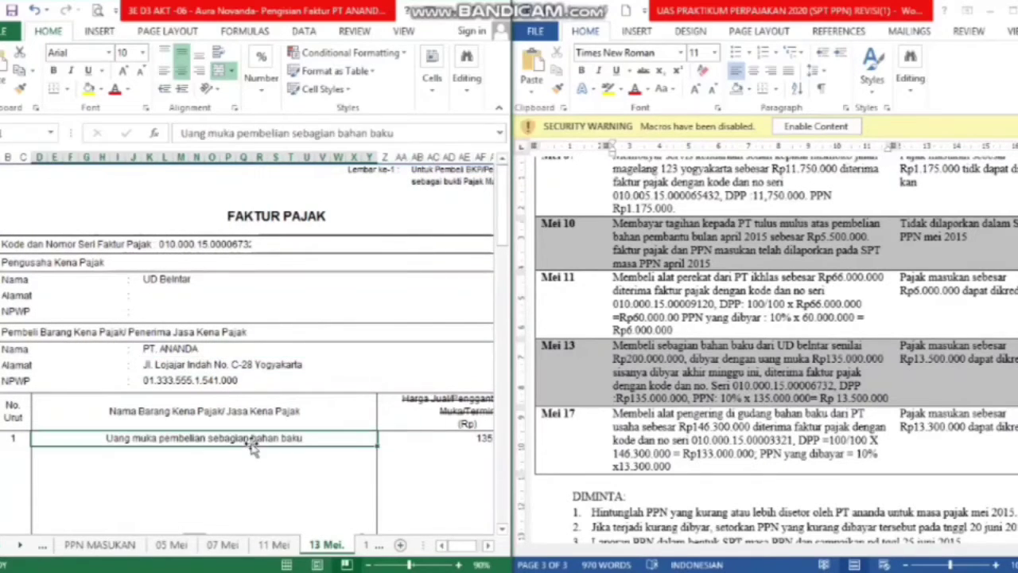
click(253, 451)
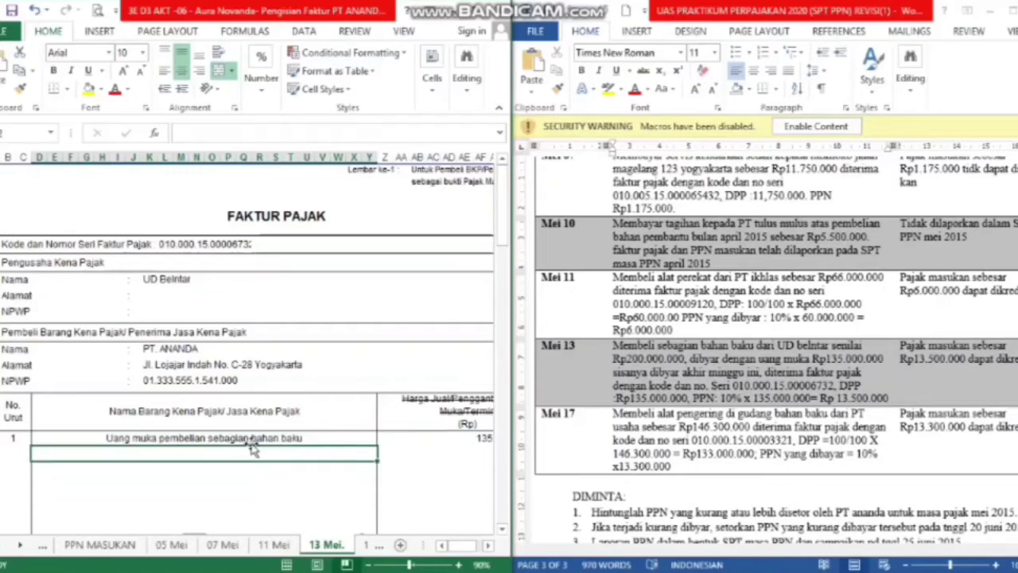
click(250, 441)
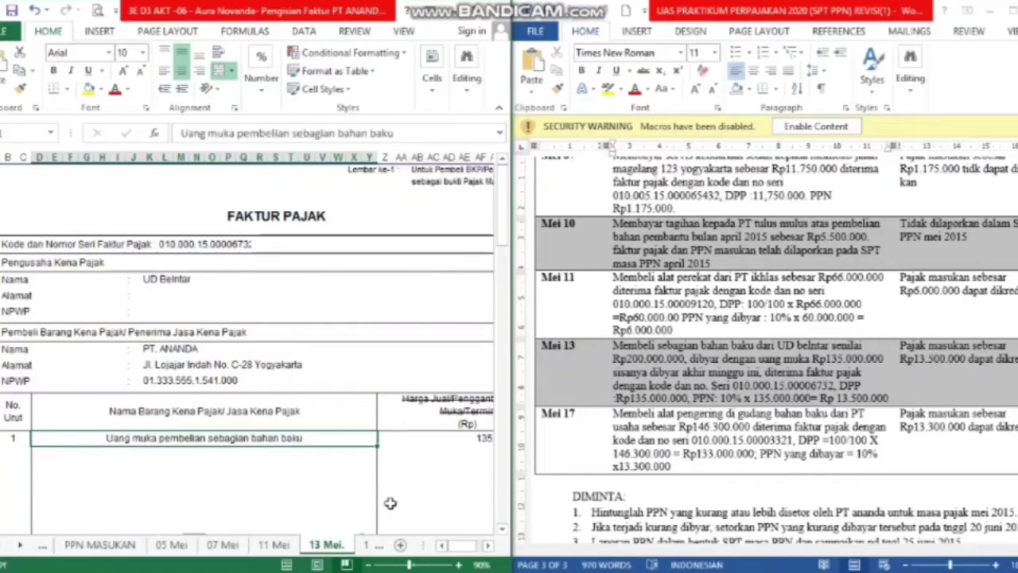
Check the deductions, Dasar Pengenaan Pajak, PPN and date on the 13 Mei invoice
drag(463, 546, 471, 546)
drag(503, 208, 499, 312)
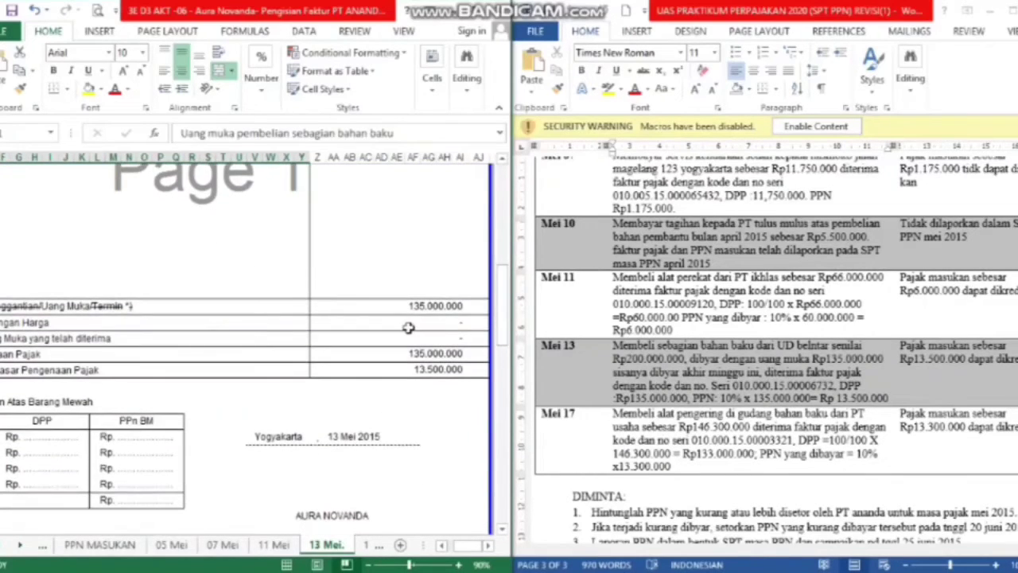
click(401, 323)
click(407, 342)
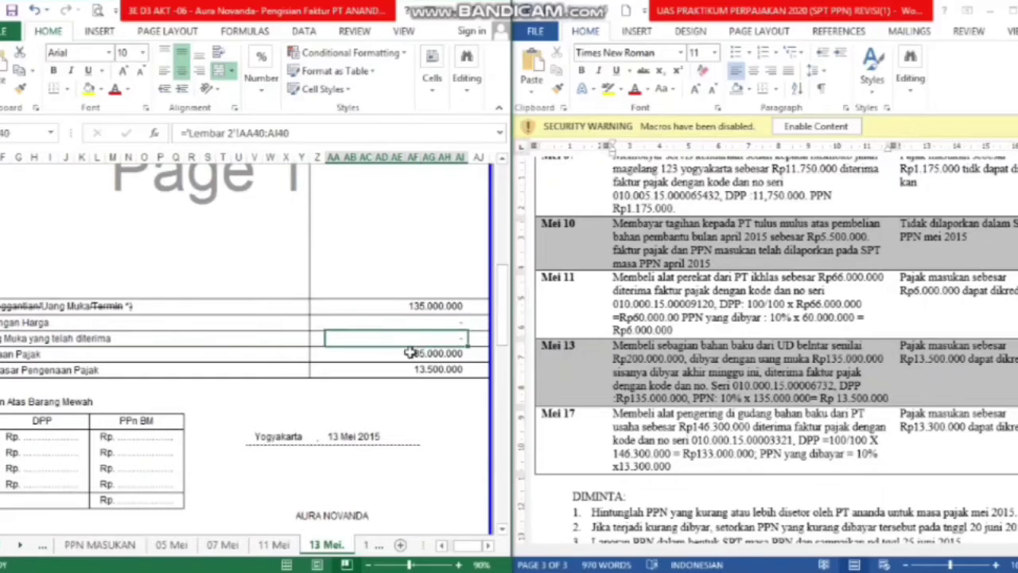
click(411, 355)
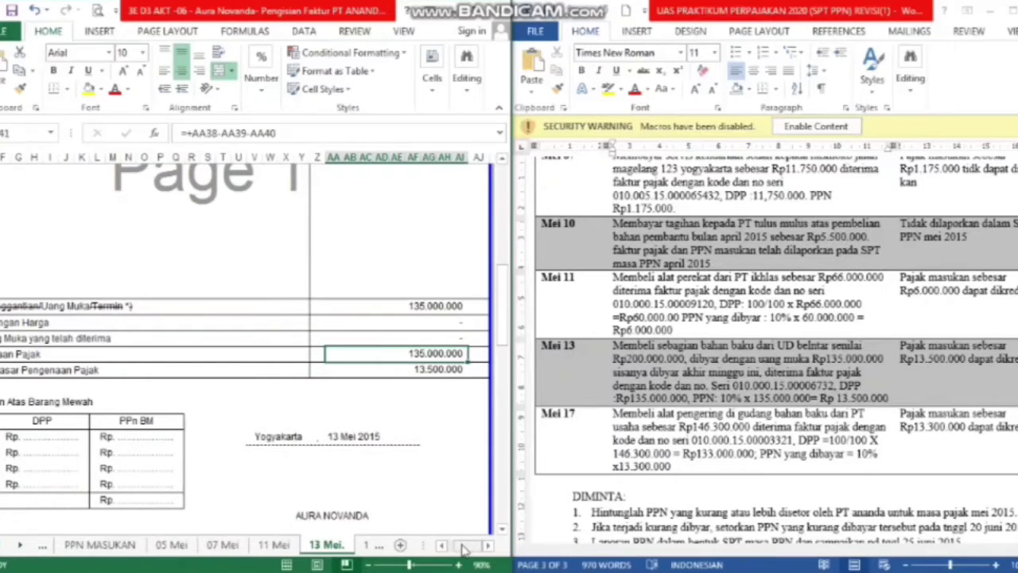
drag(465, 547, 455, 546)
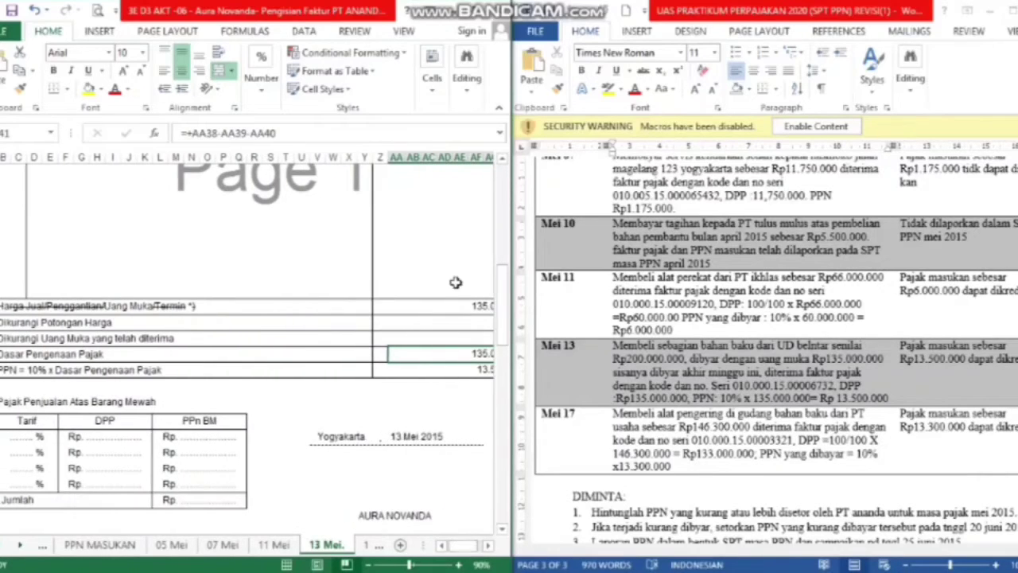
click(461, 371)
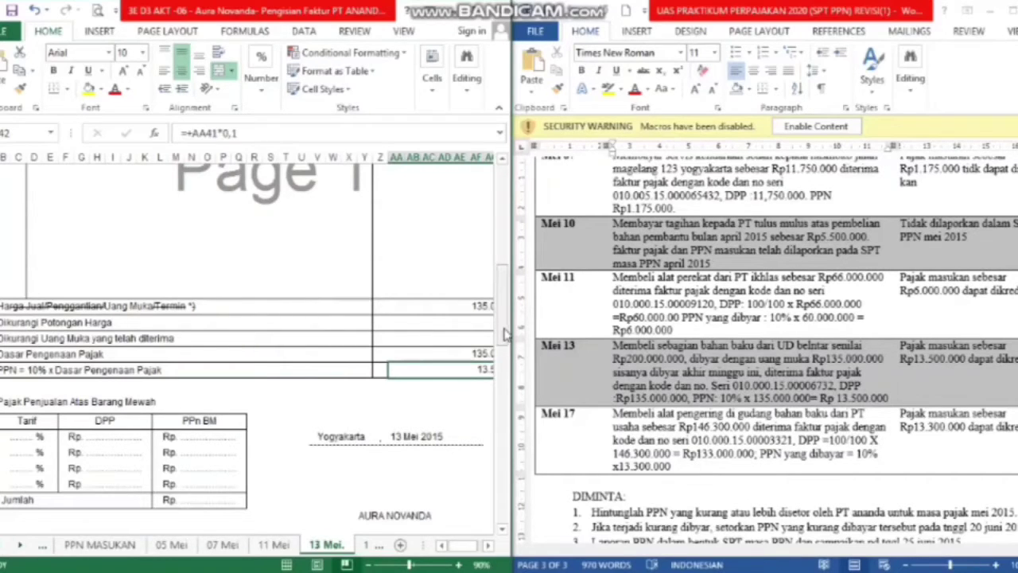
drag(503, 334, 503, 360)
click(423, 350)
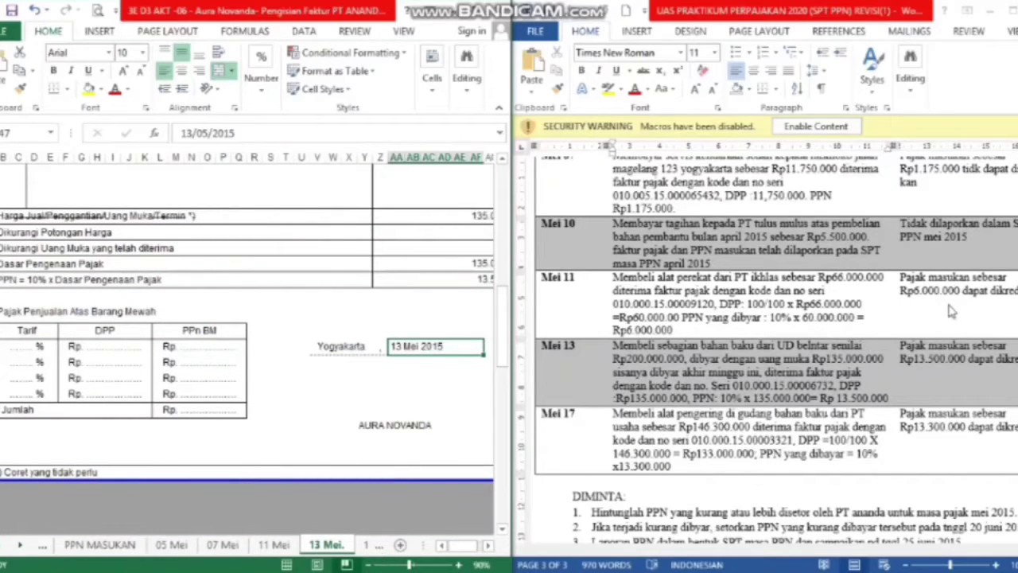
Locate the Mei 17 drying equipment purchase in the exam document and bring up the header of the 17 Mei invoice
click(895, 442)
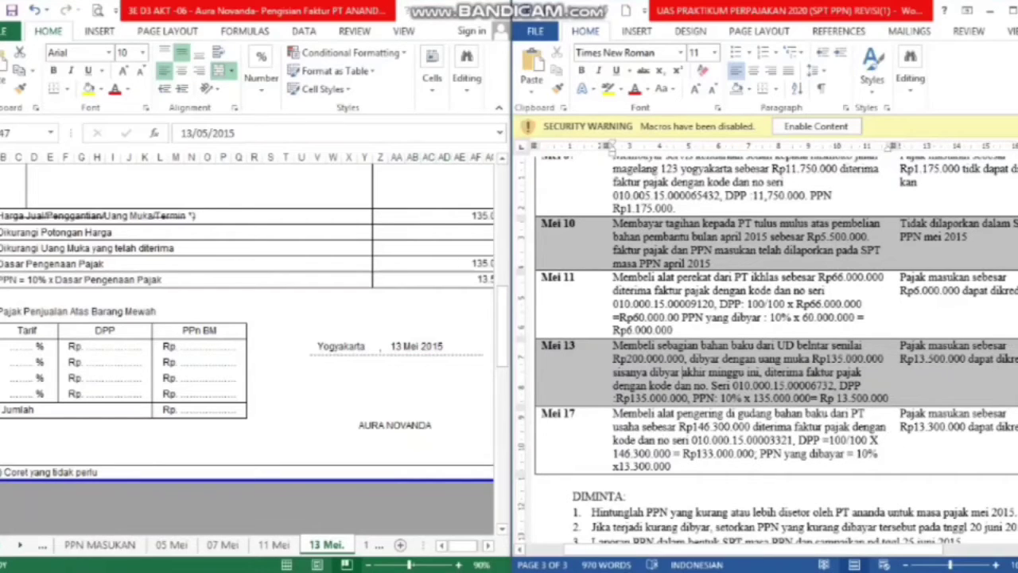
scroll(739, 442, down, 2)
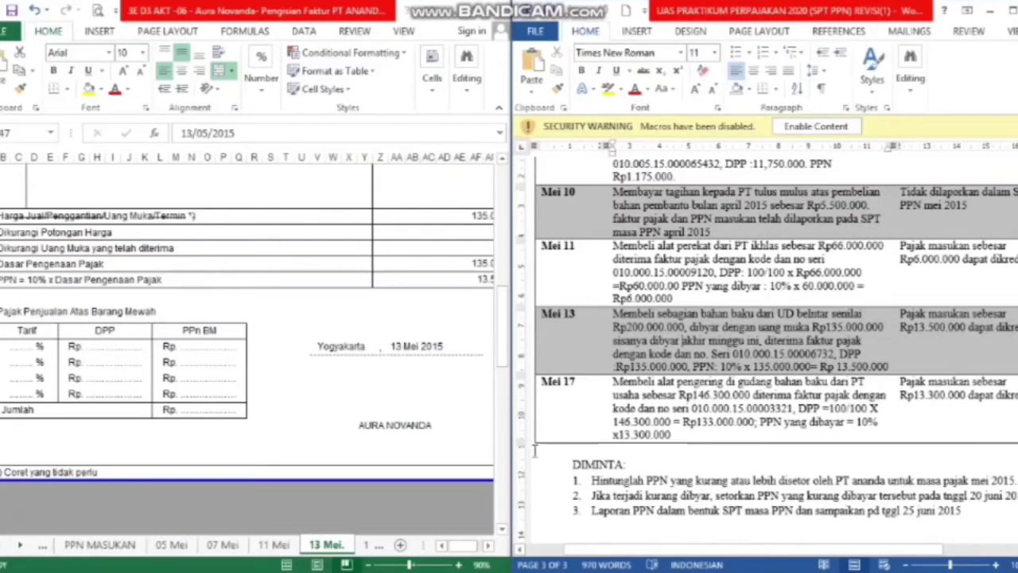
click(370, 546)
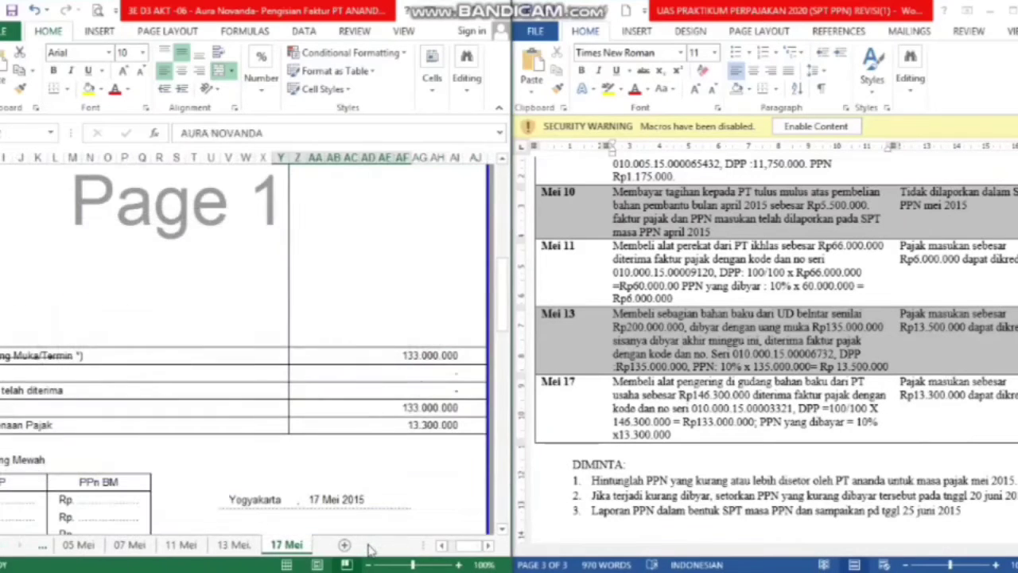
scroll(477, 262, up, 10)
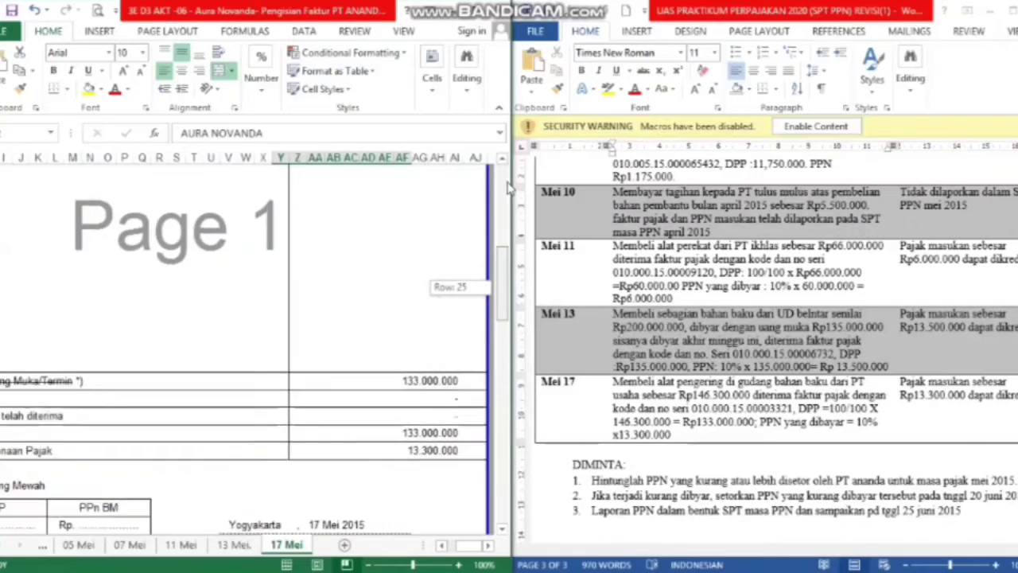
click(176, 255)
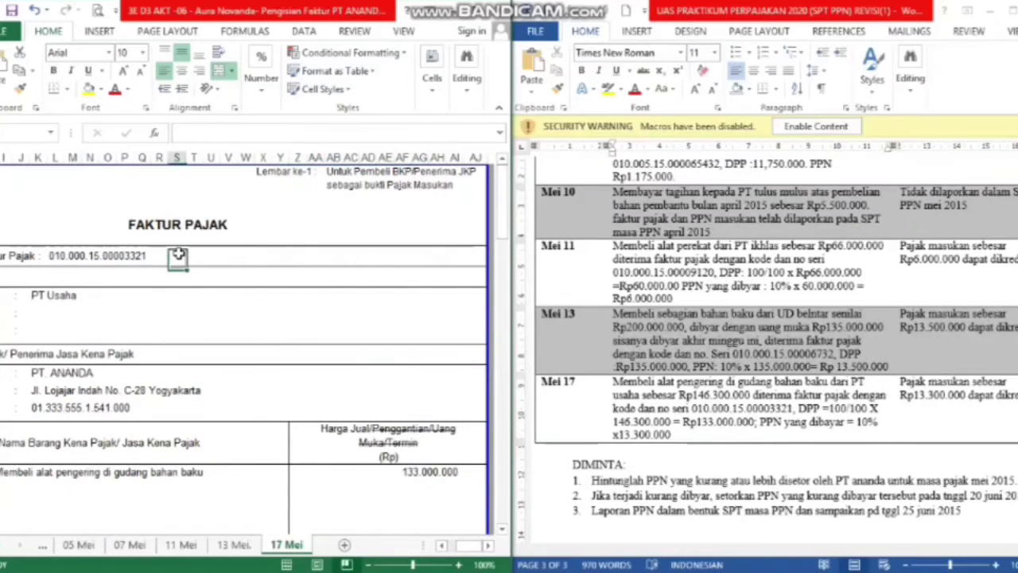
Examine the serial number and the seller's and buyer's details on the 17 Mei invoice
drag(467, 545, 451, 544)
click(178, 259)
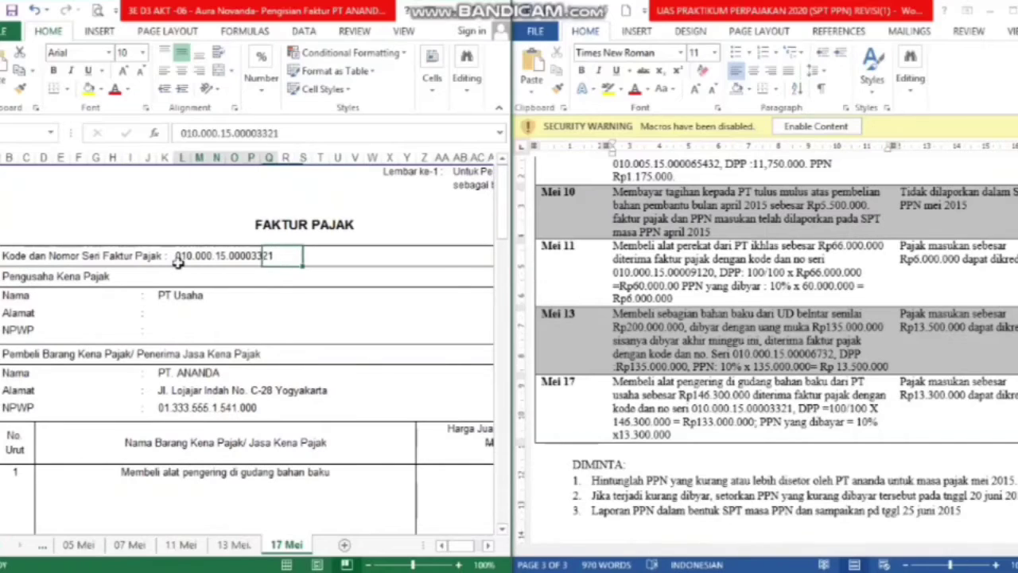
click(152, 294)
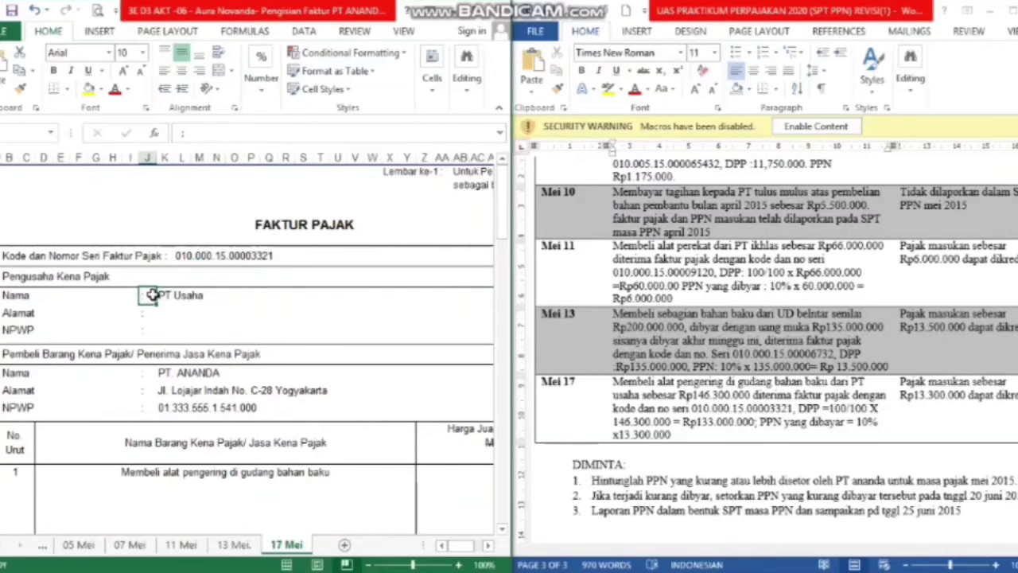
click(163, 295)
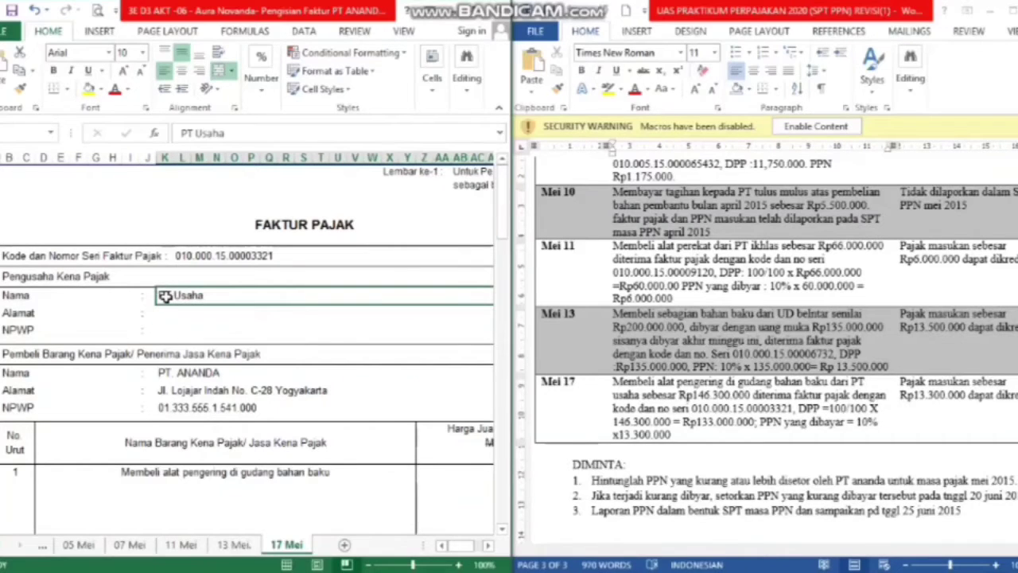
click(159, 318)
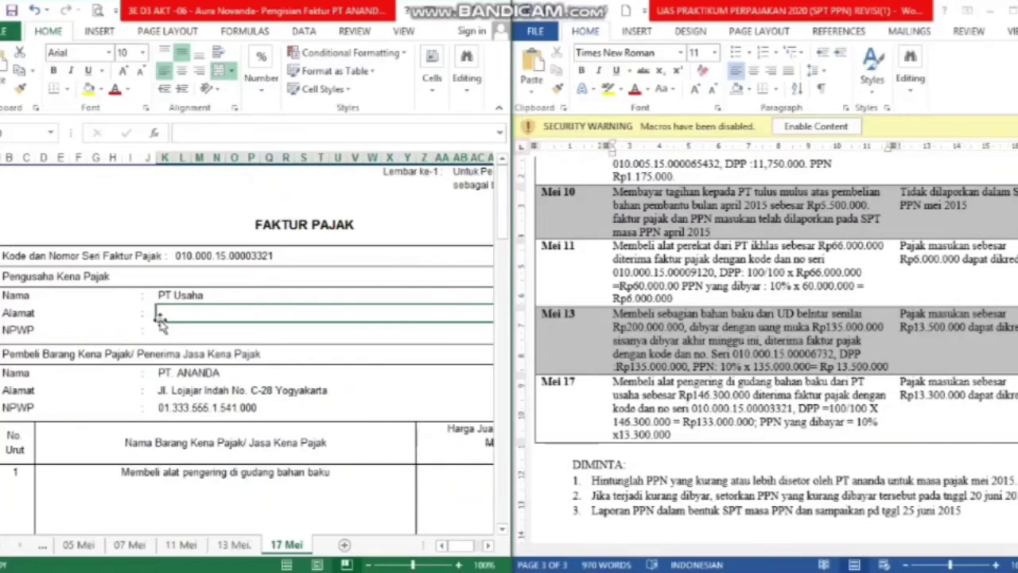
click(149, 295)
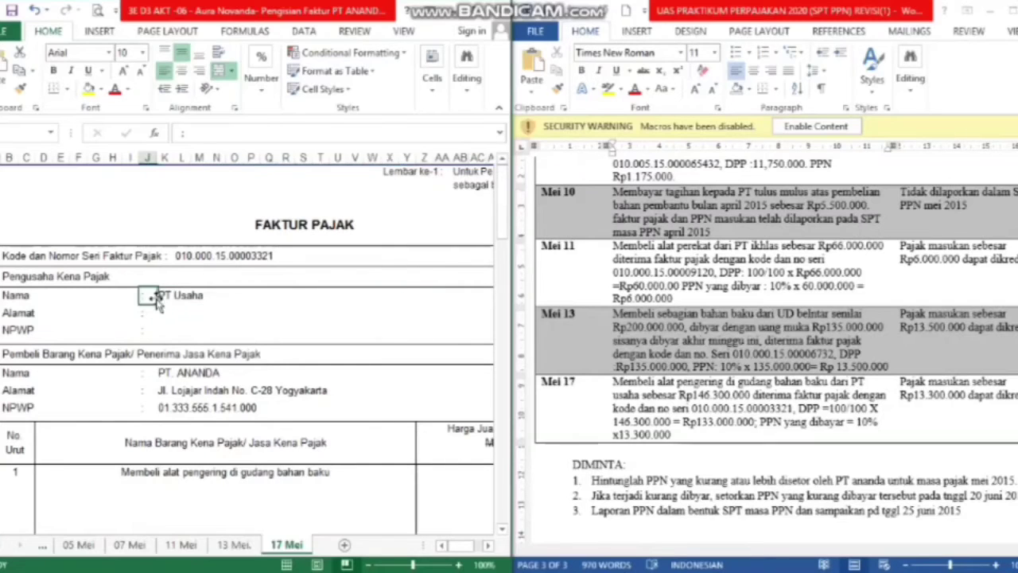
click(159, 374)
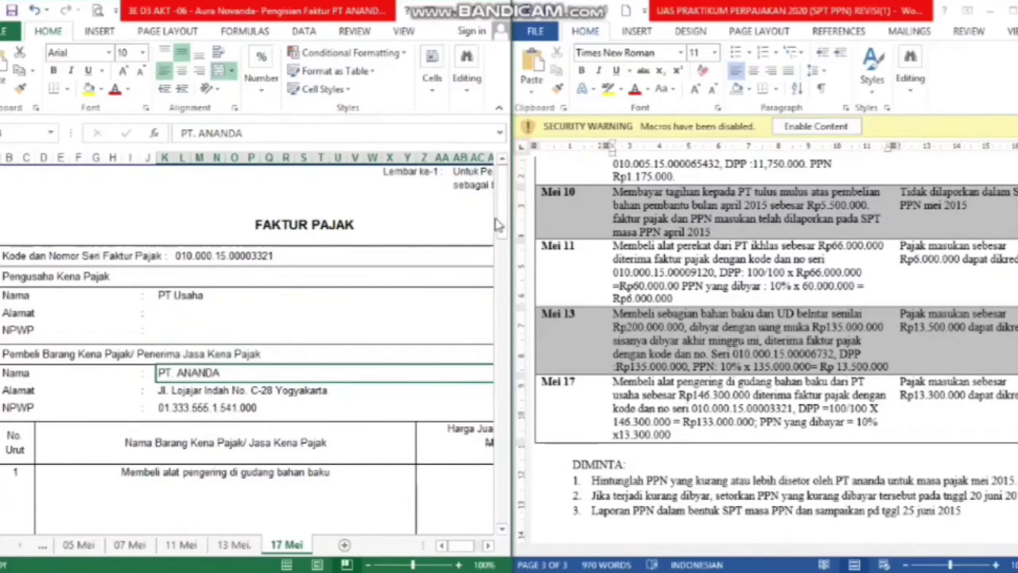
Review the drying equipment item's description and its Harga Jual formula on the 17 Mei invoice
drag(503, 247, 503, 260)
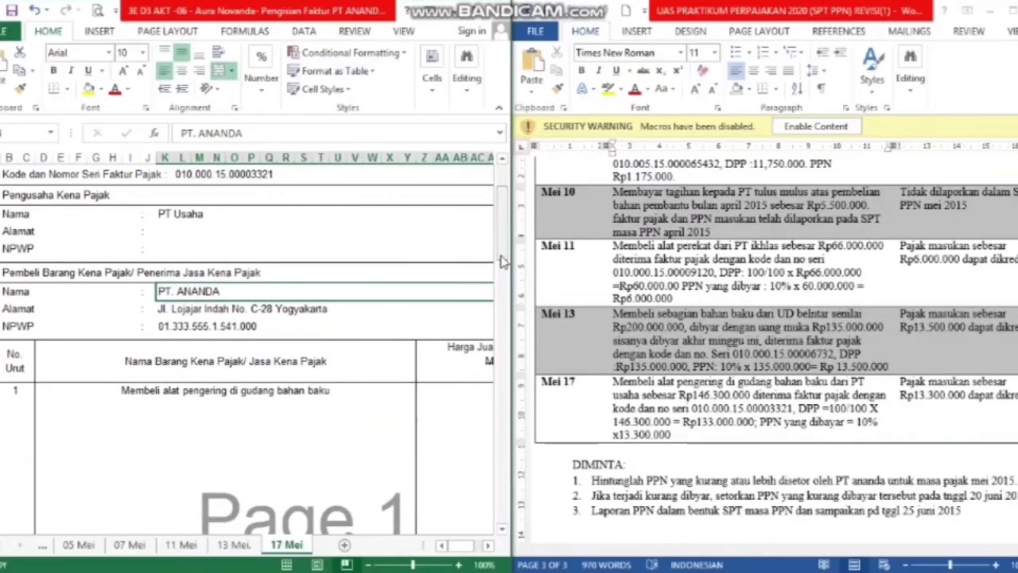
click(316, 391)
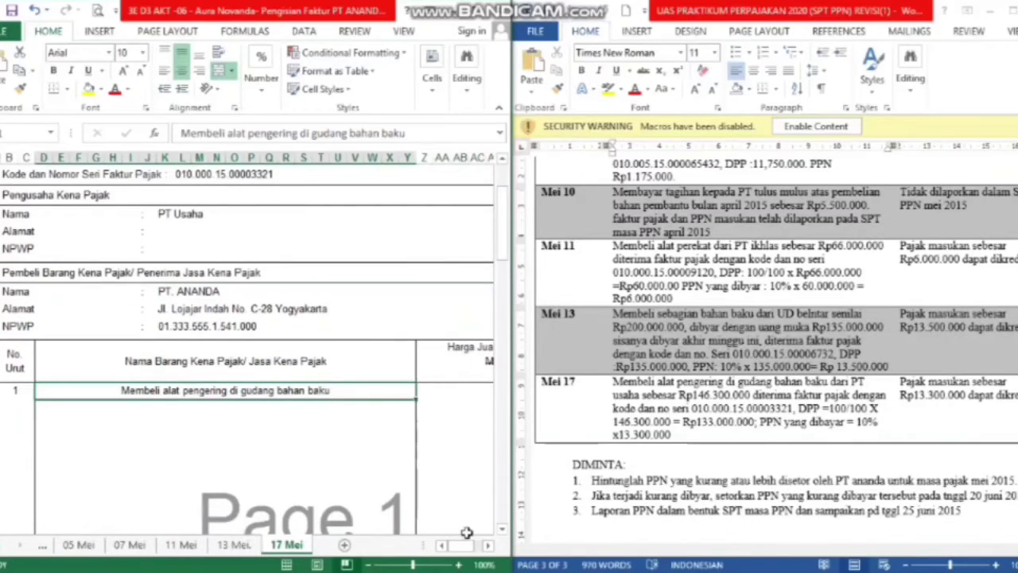
drag(466, 547, 486, 553)
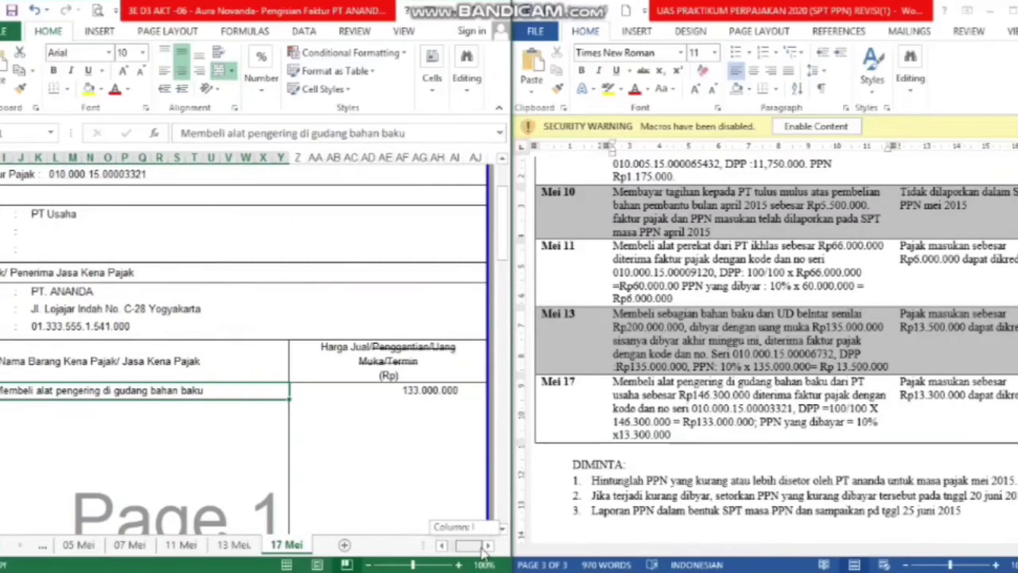
click(428, 395)
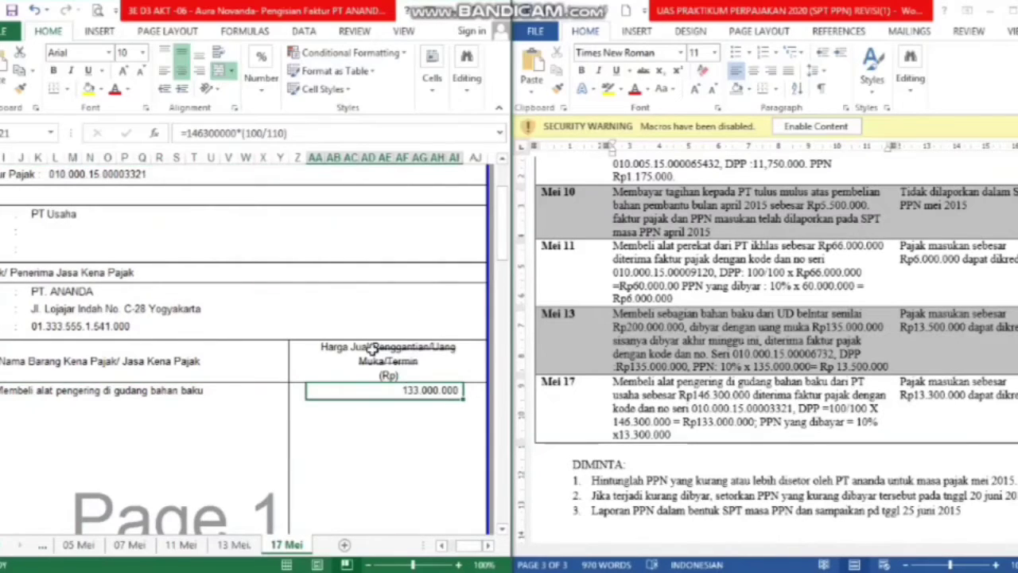
Check the deductions, Dasar Pengenaan Pajak, PPN and date on the 17 Mei invoice
drag(501, 247, 503, 320)
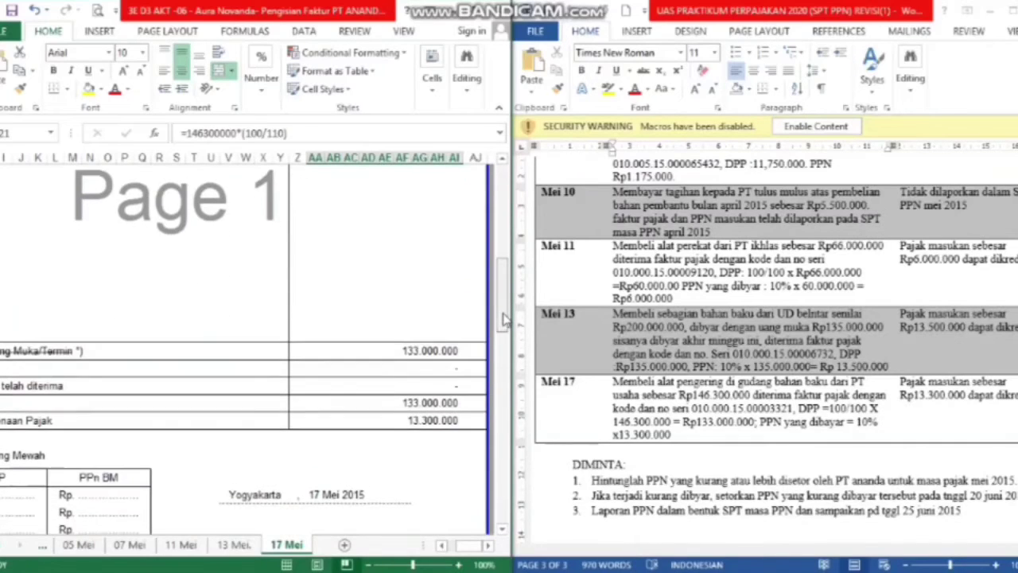
click(407, 371)
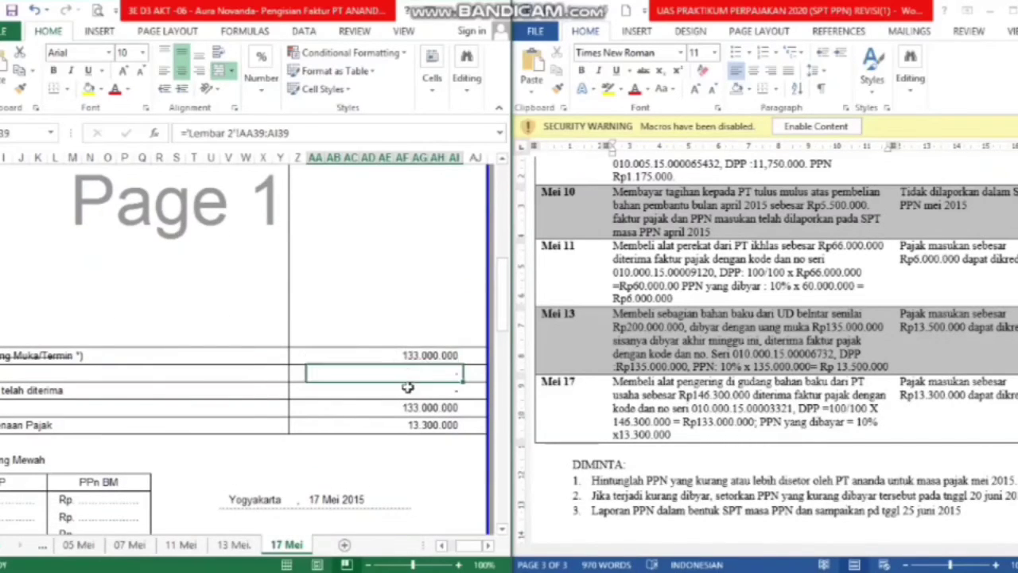
click(409, 392)
click(412, 408)
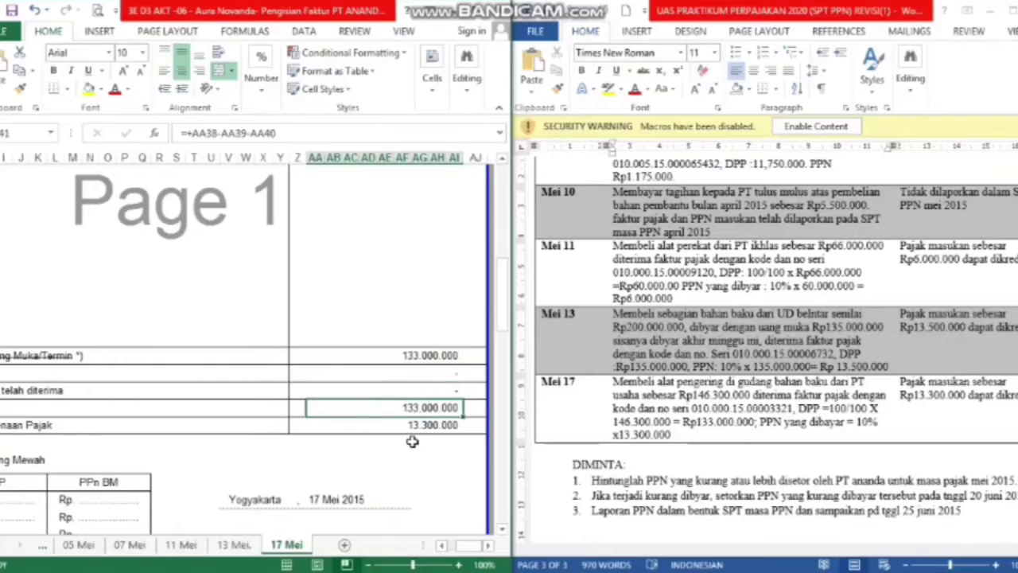
click(410, 426)
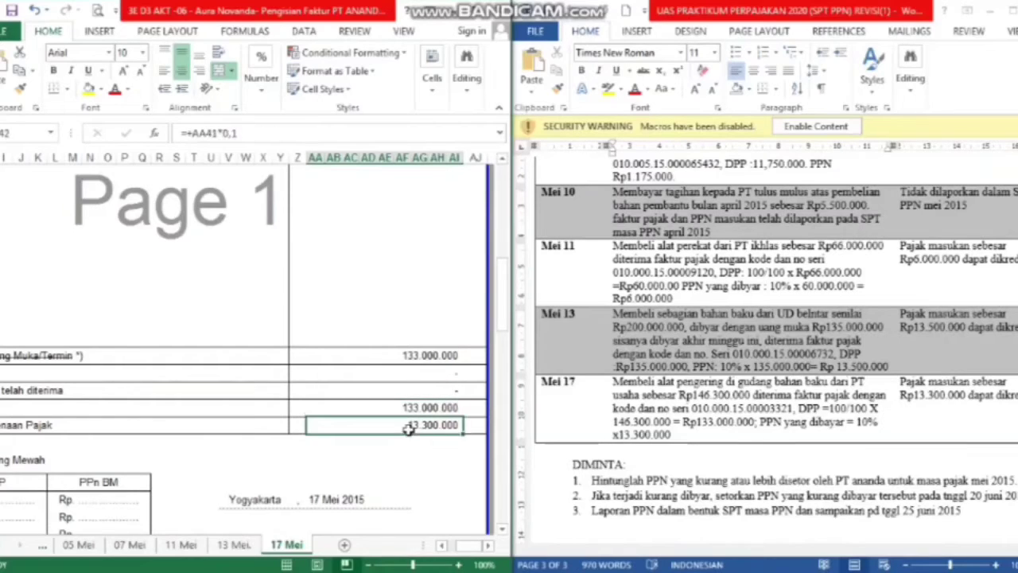
drag(507, 291, 504, 315)
click(339, 386)
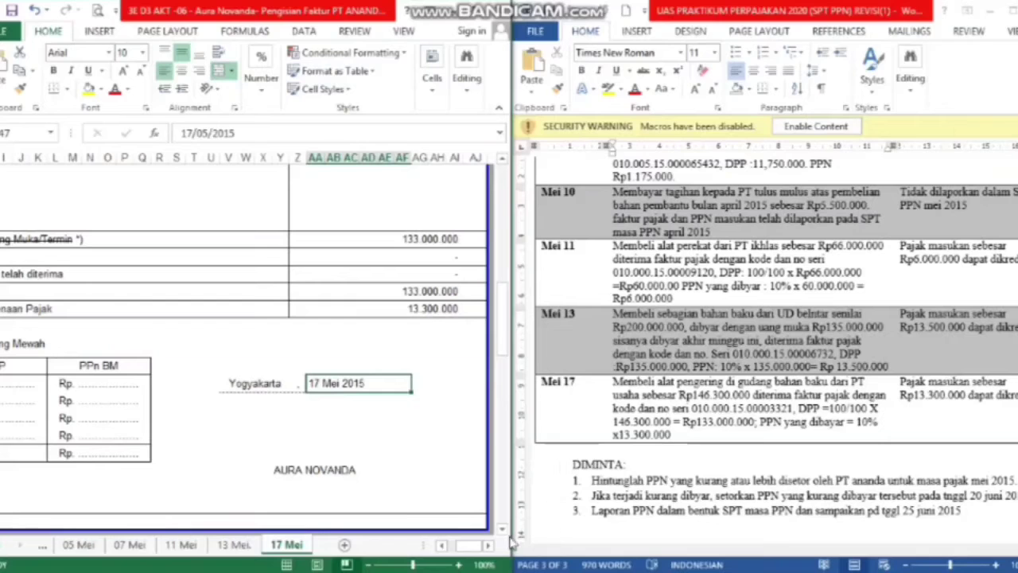
drag(473, 549, 474, 547)
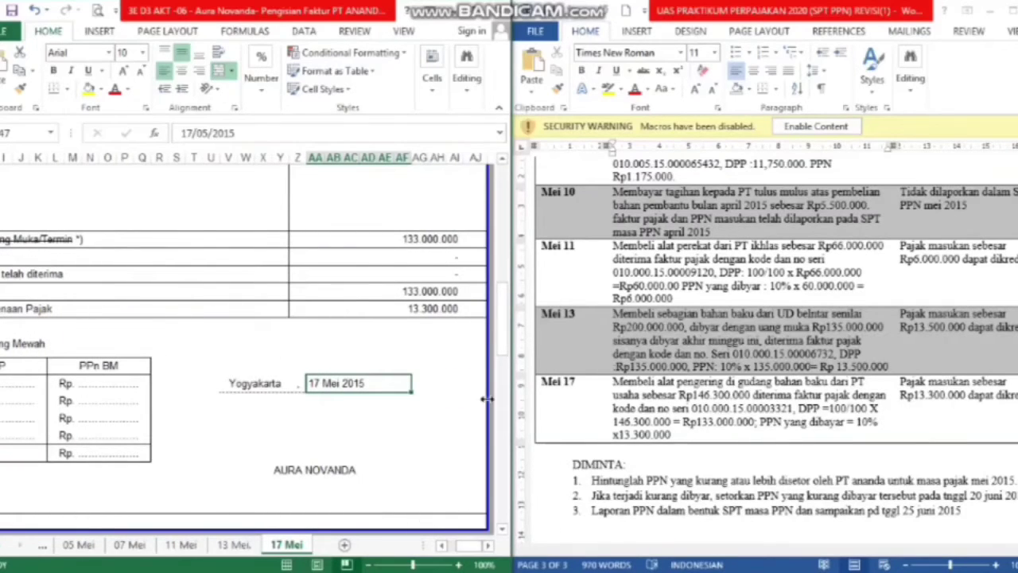
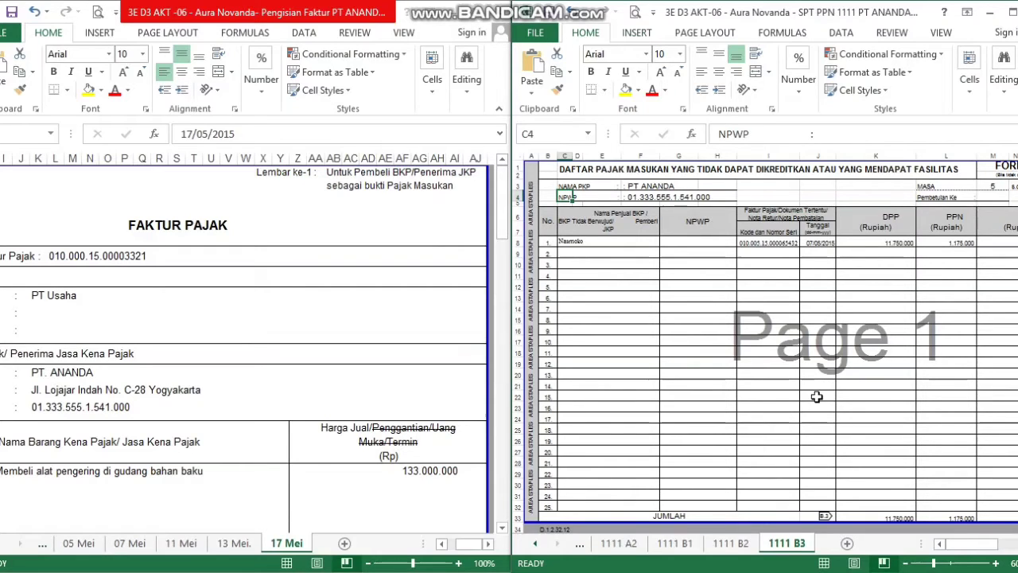
Look through the forms of the SPT PPN 1111 workbook, from 1111 B3 back to Form 1111, and return to 1111 B3
click(817, 397)
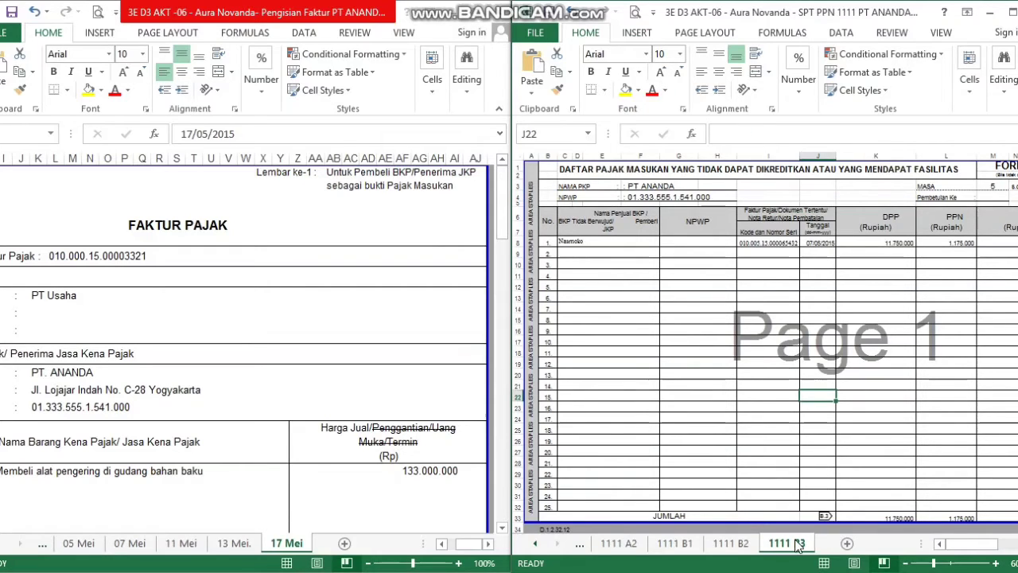
click(741, 544)
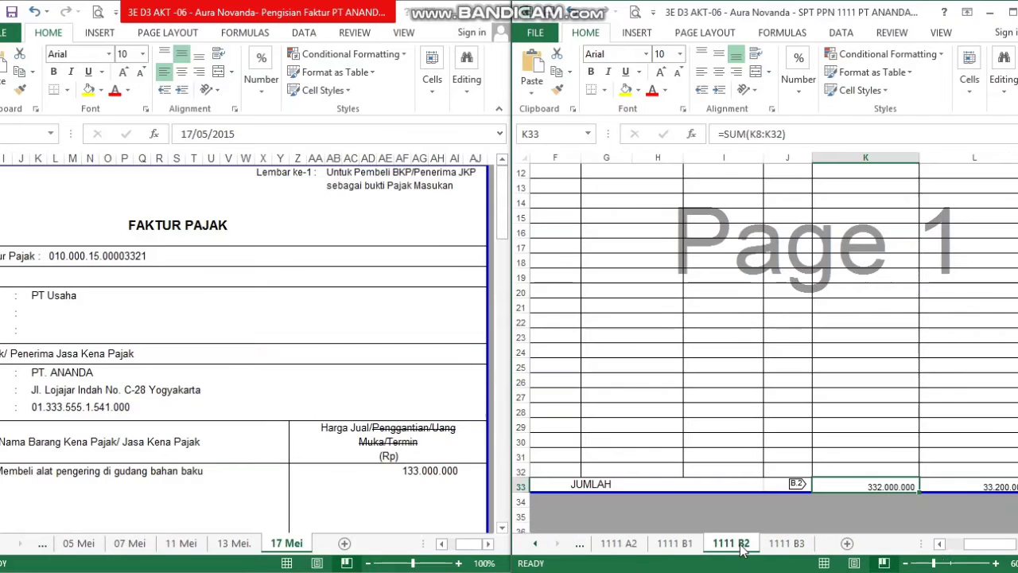
click(695, 547)
click(629, 546)
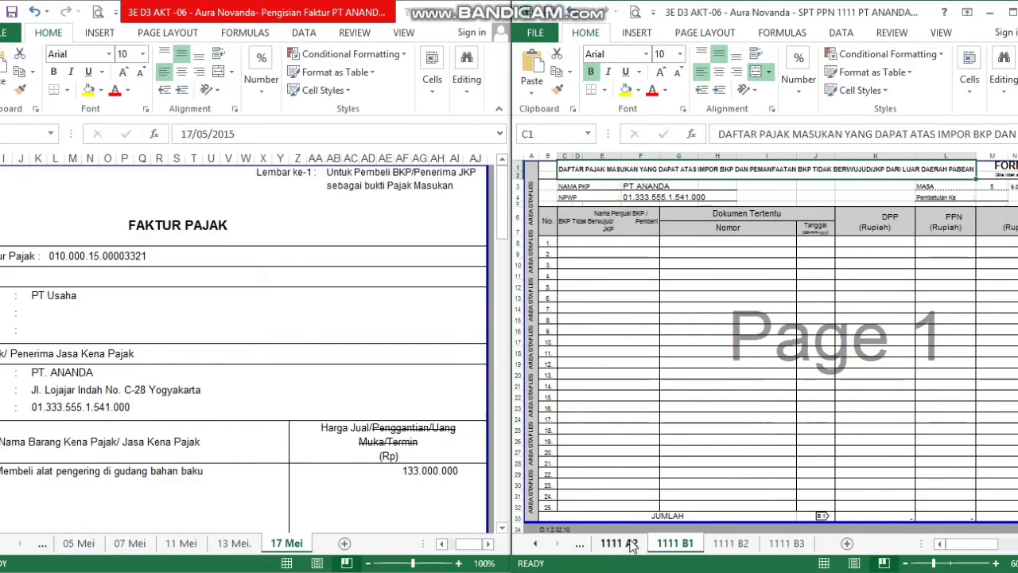
click(578, 546)
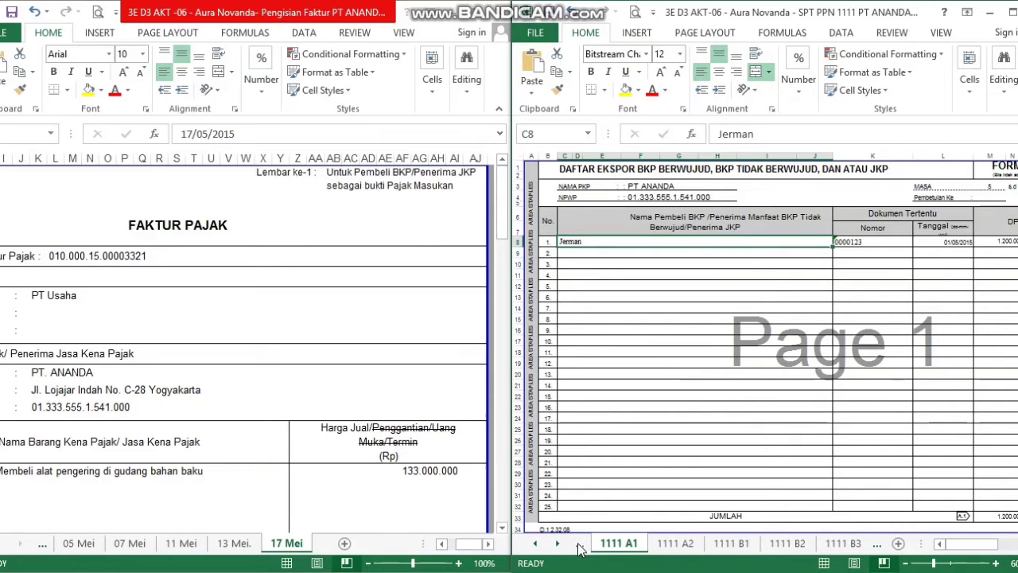
click(579, 544)
click(620, 543)
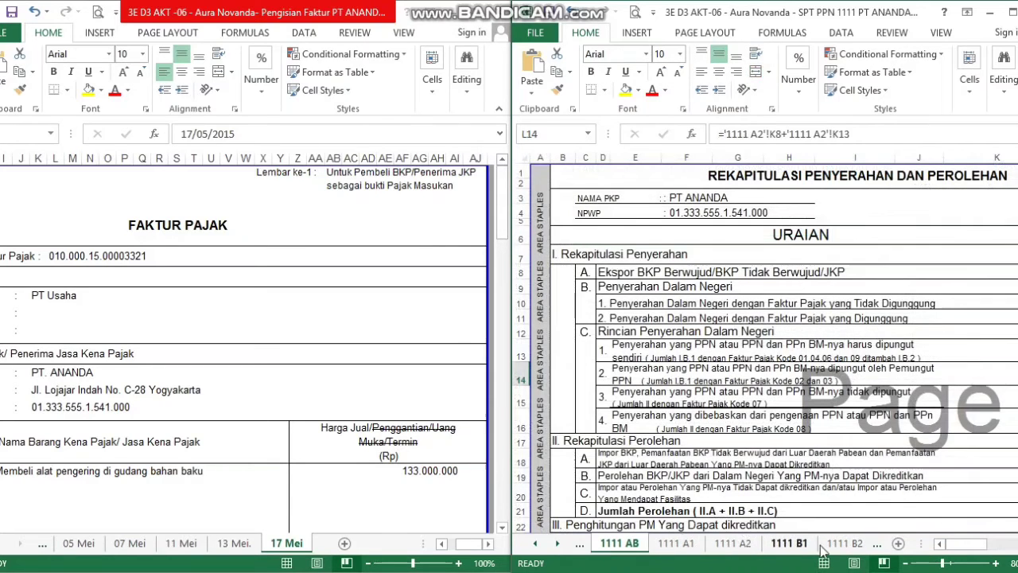
click(573, 548)
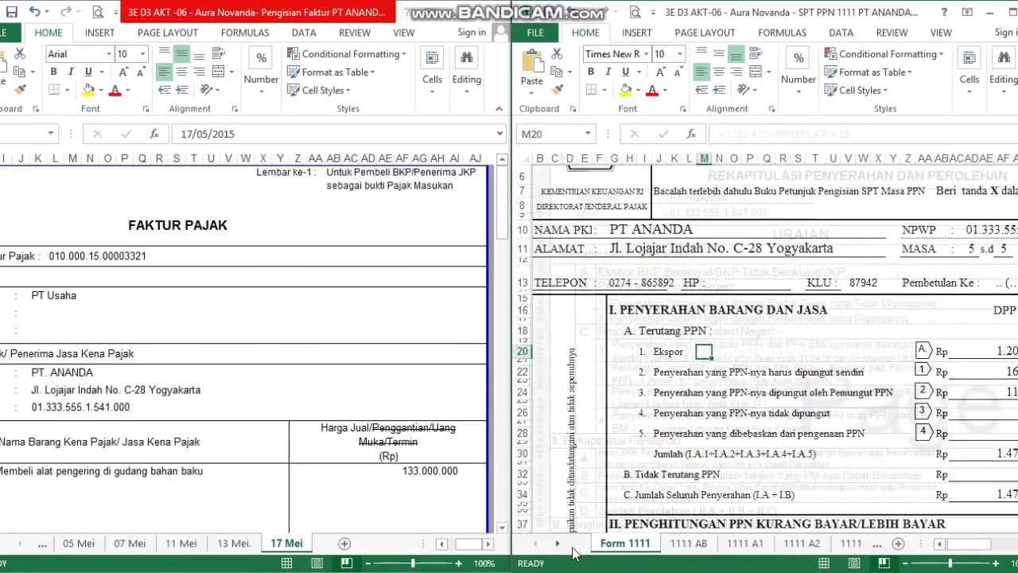
click(853, 543)
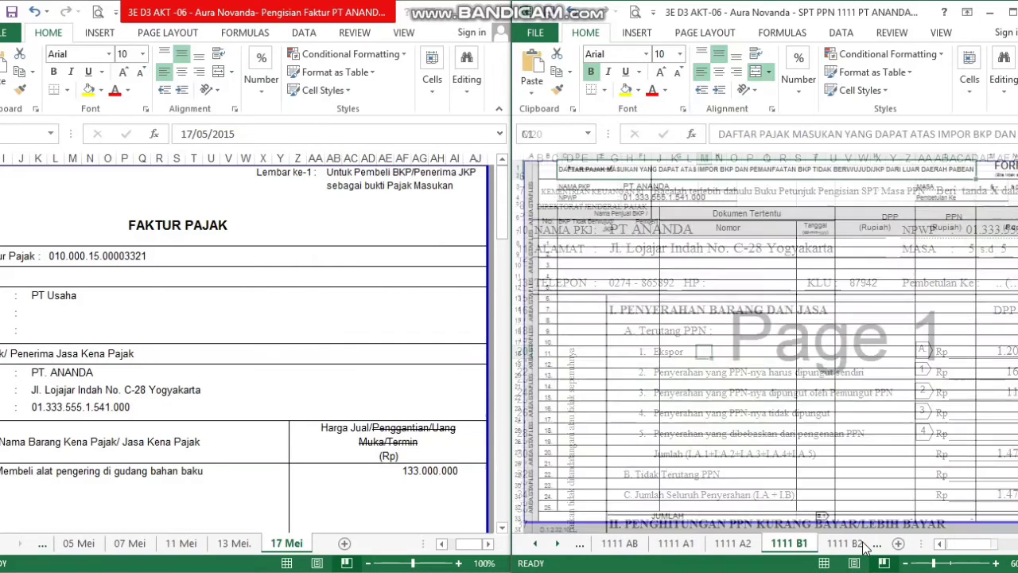
click(851, 544)
click(849, 547)
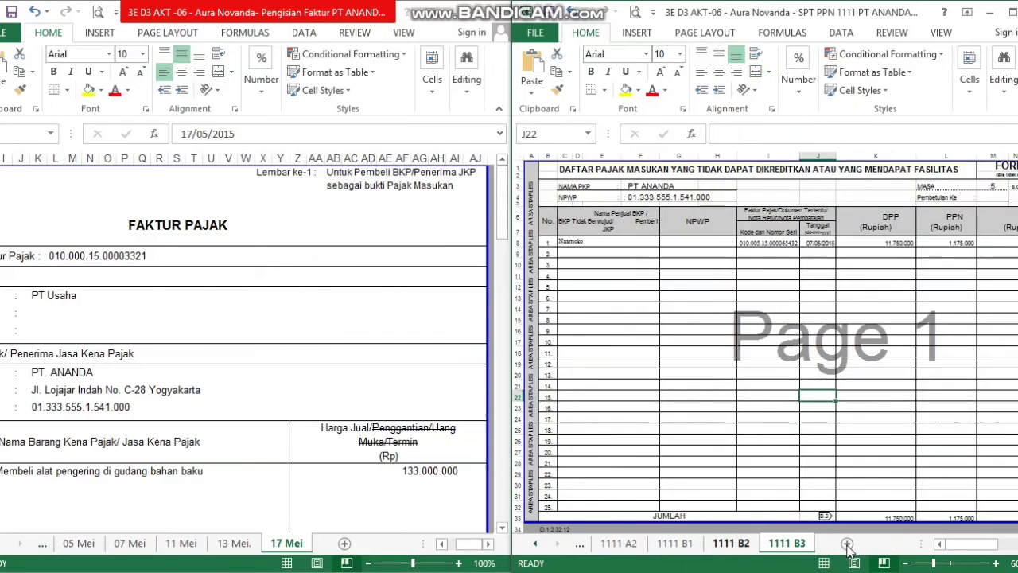
drag(1017, 325, 1017, 325)
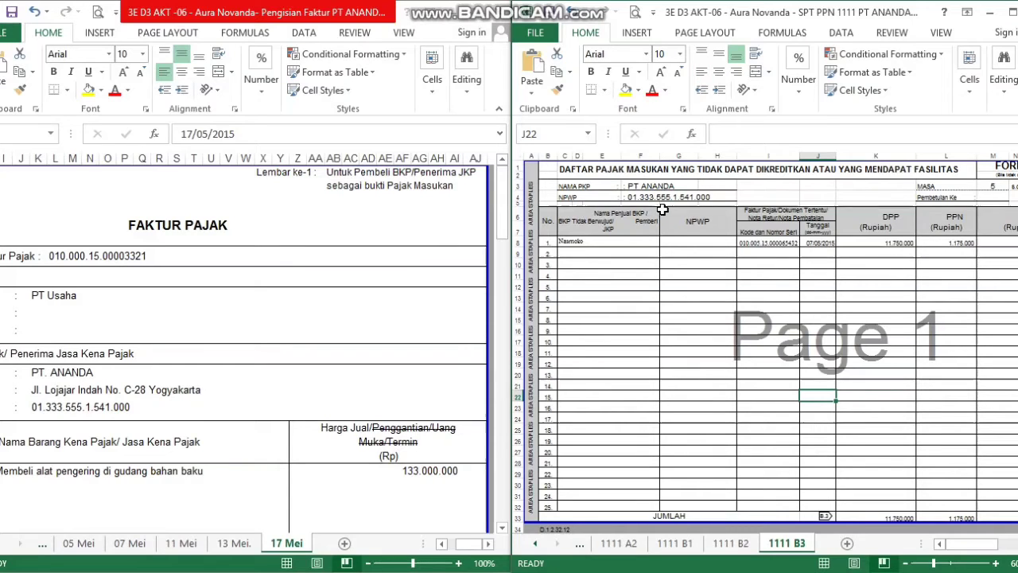
Examine the Nama PKP, NPWP and Masa fields, including the tax year, in the header of form 1111 B3
click(601, 188)
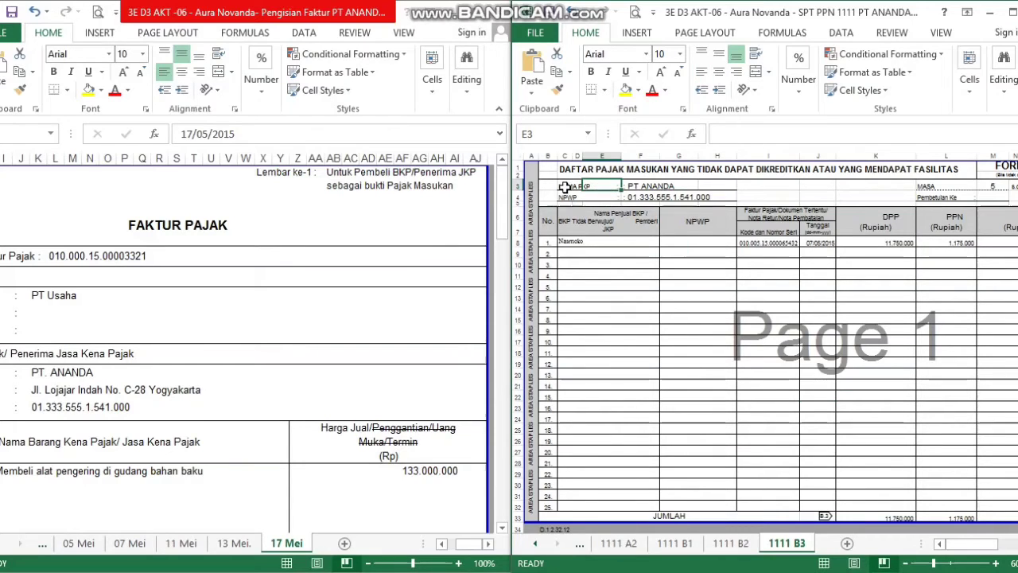
click(563, 188)
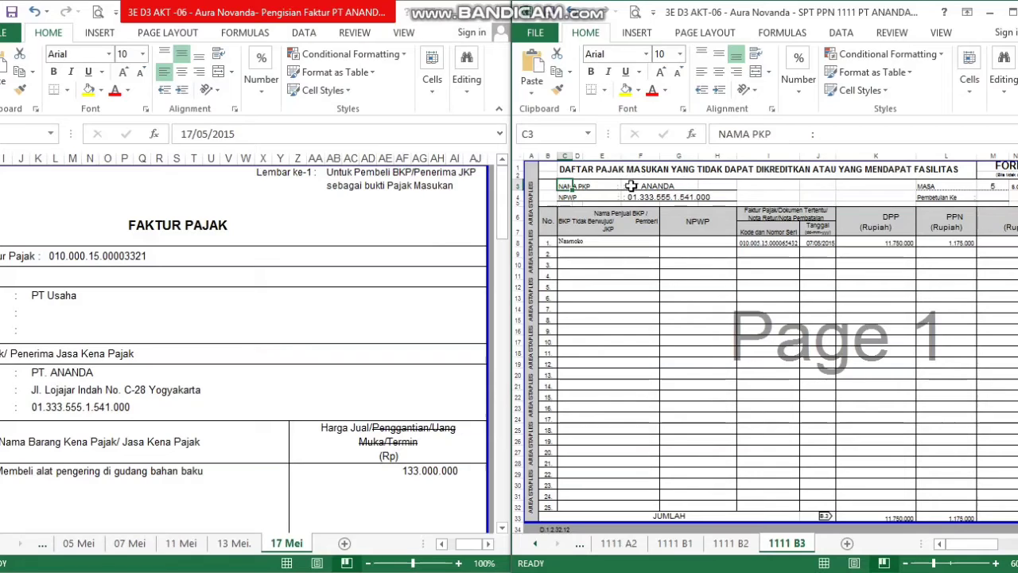
click(583, 197)
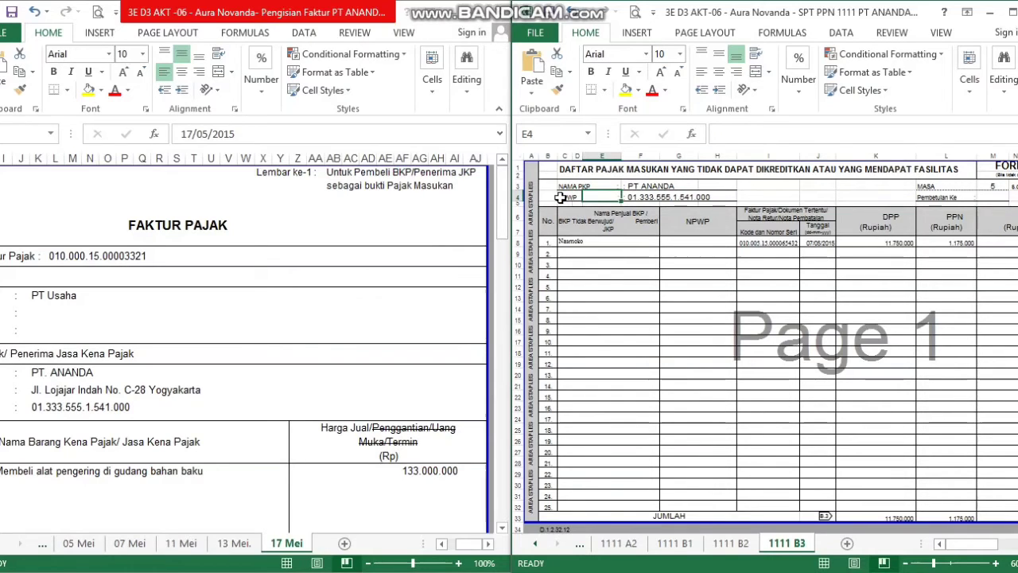
click(565, 197)
click(678, 204)
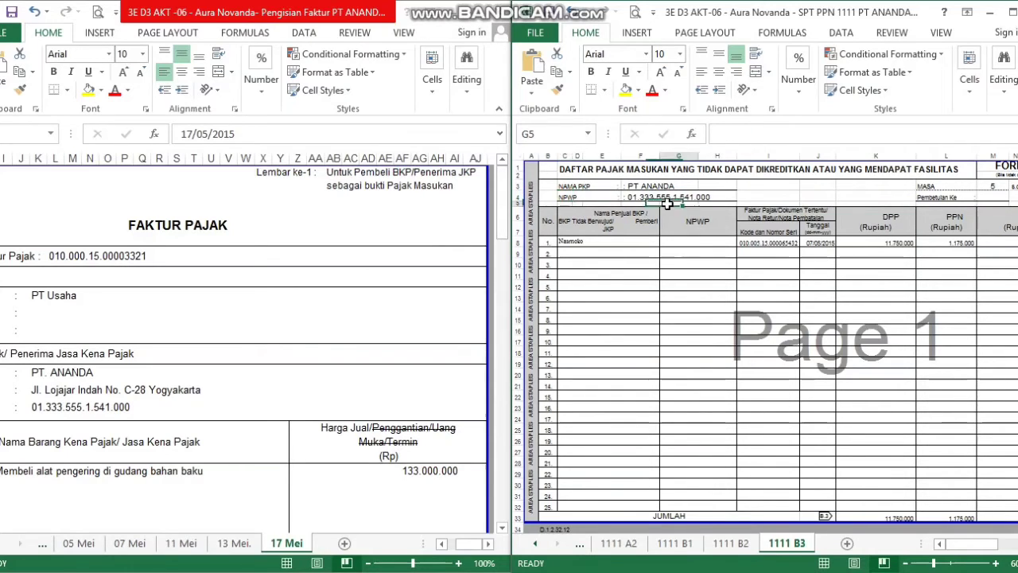
click(938, 189)
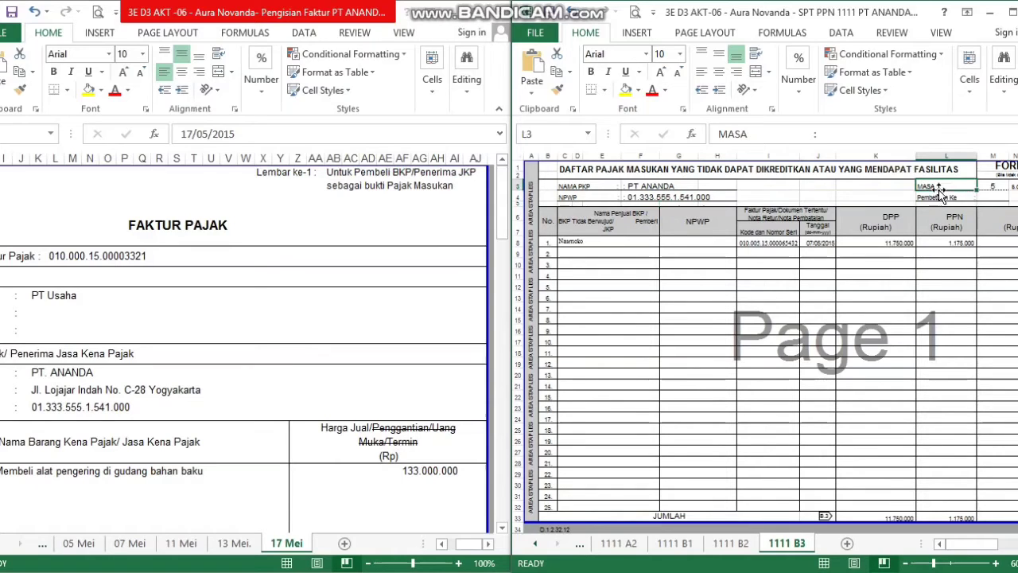
click(995, 188)
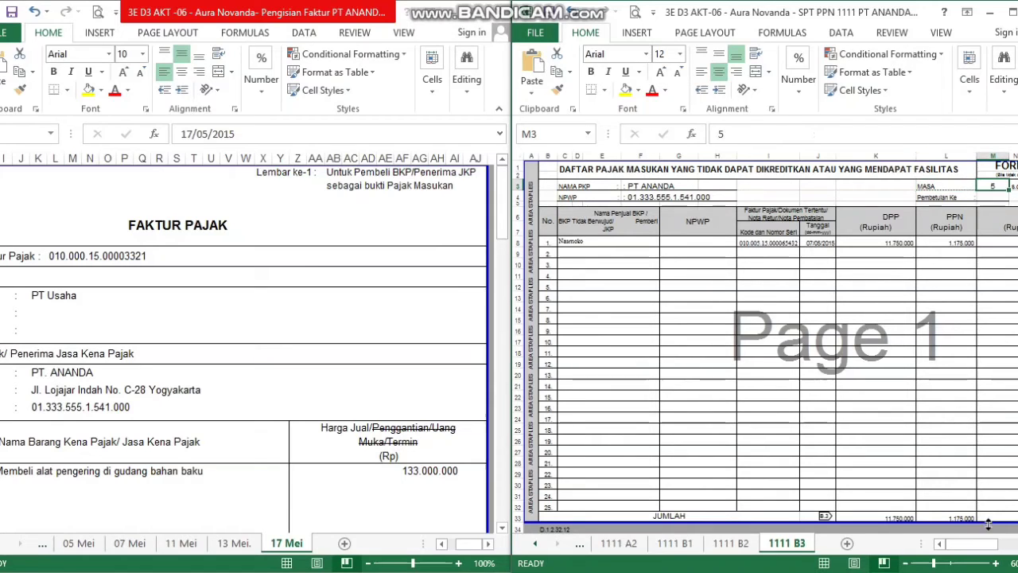
drag(980, 555, 1003, 550)
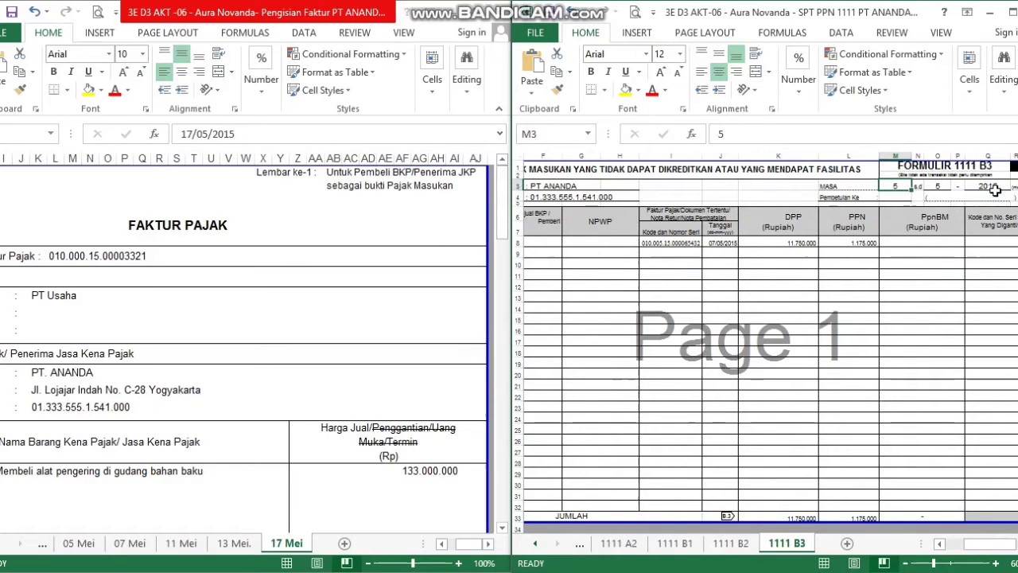
click(993, 188)
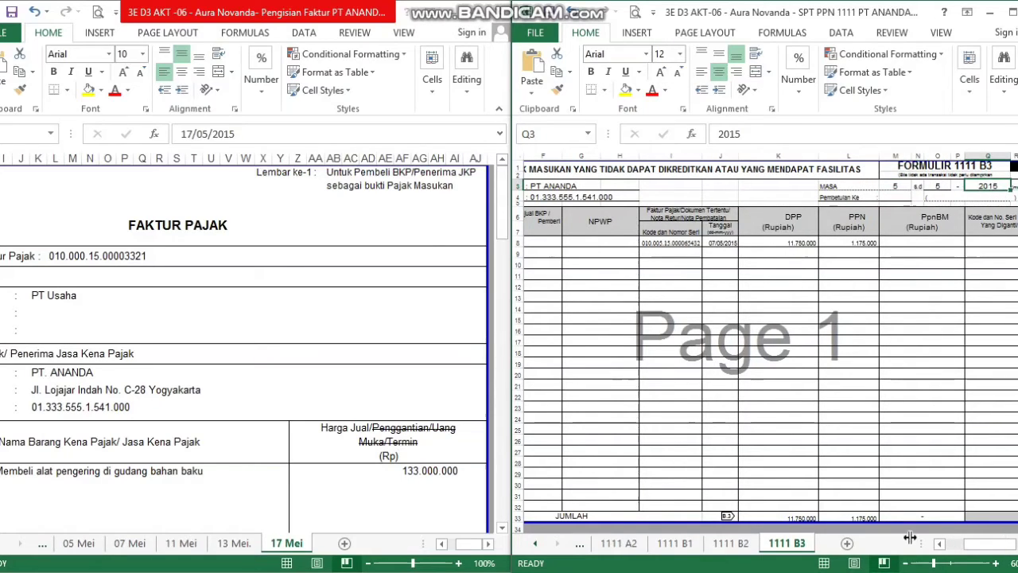
drag(968, 547, 951, 547)
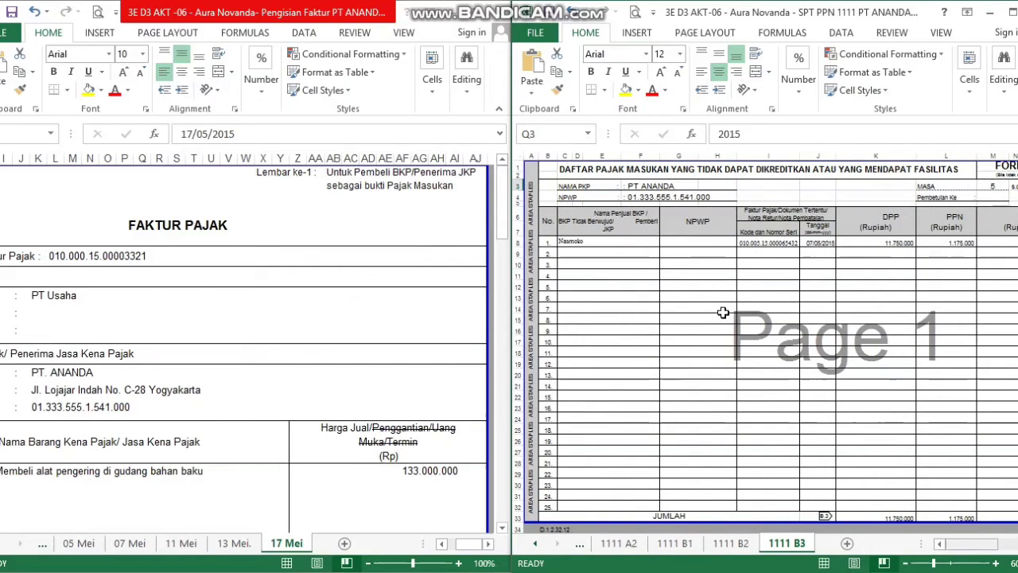
Compare the Nasmoko entry's seller name and tax invoice serial number in form 1111 B3 with the 07 Mei invoice
click(591, 242)
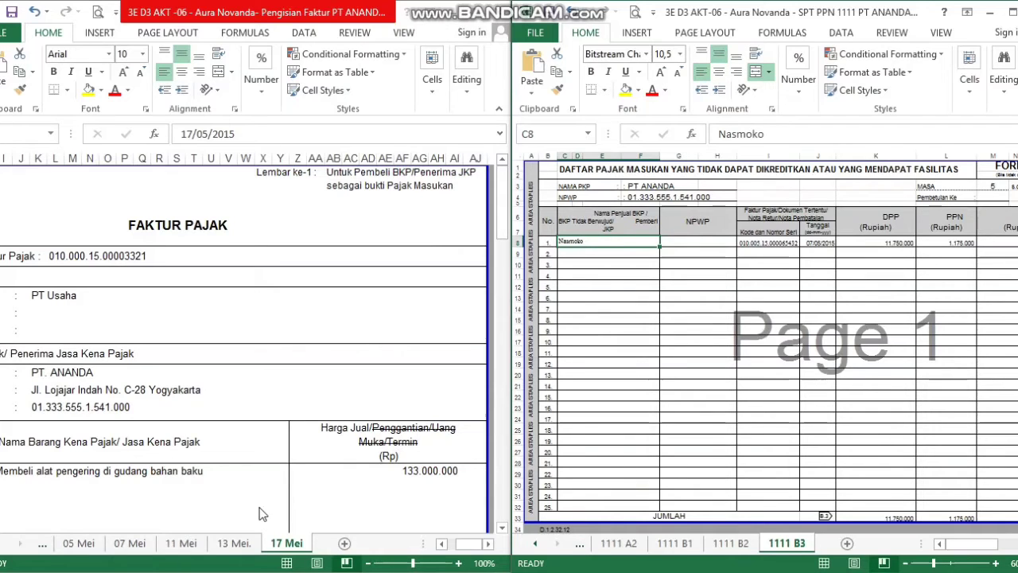
click(118, 547)
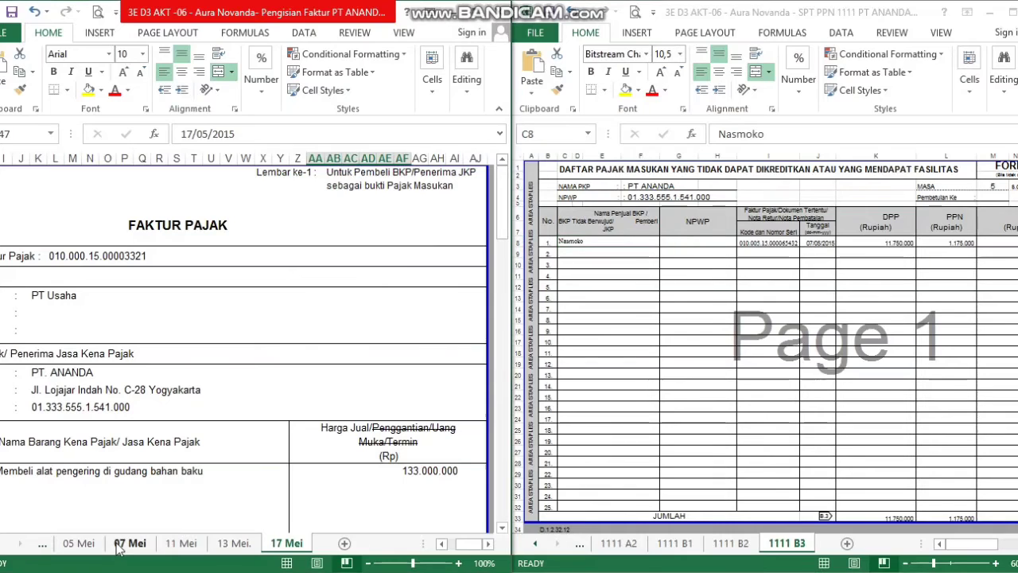
click(118, 547)
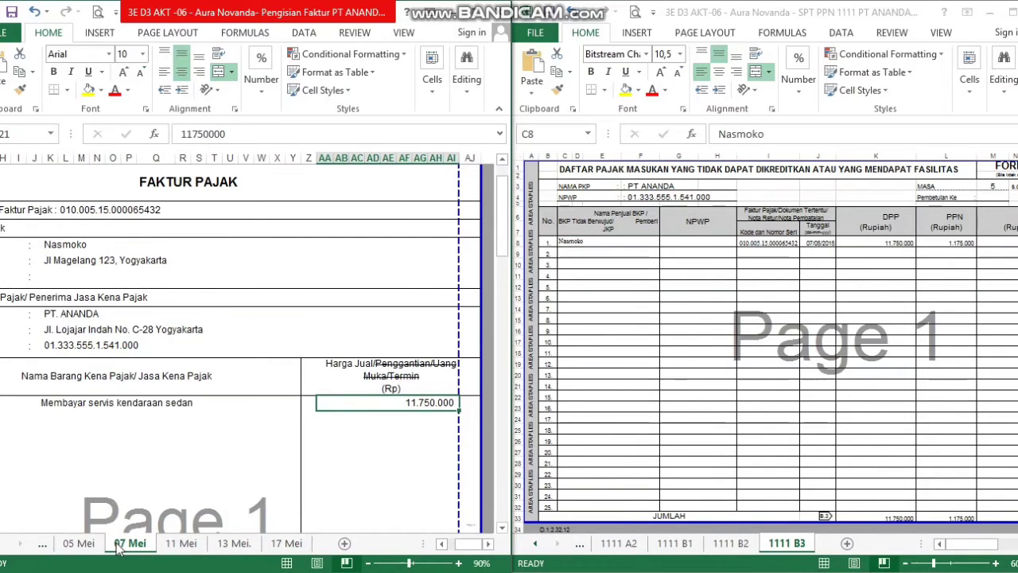
click(251, 281)
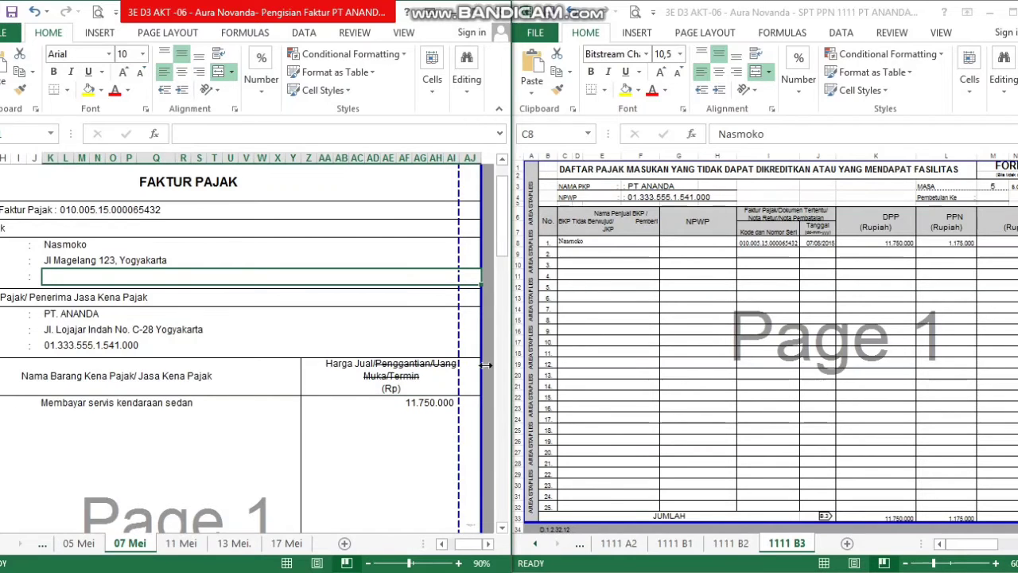
drag(502, 203, 504, 267)
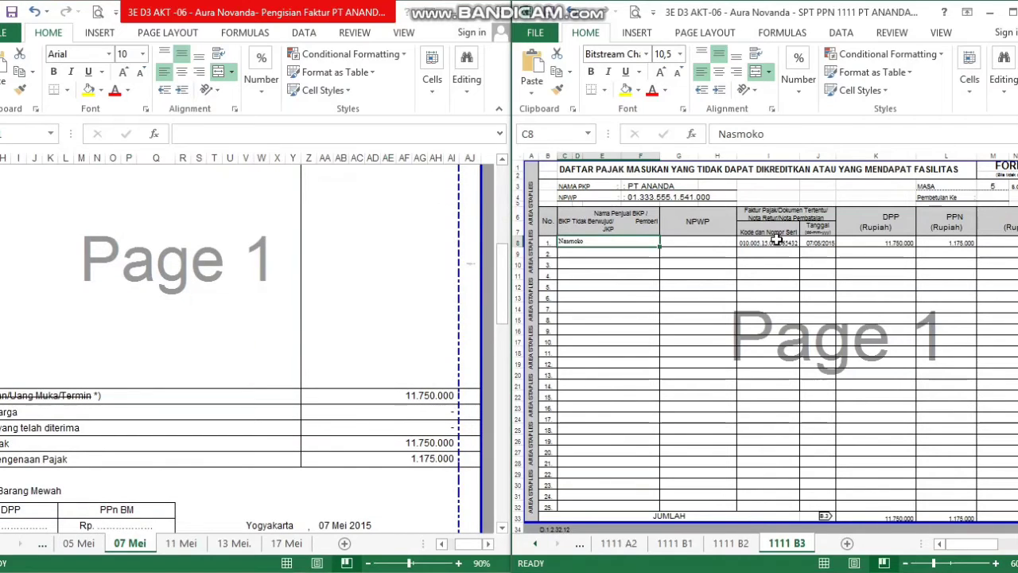
click(776, 243)
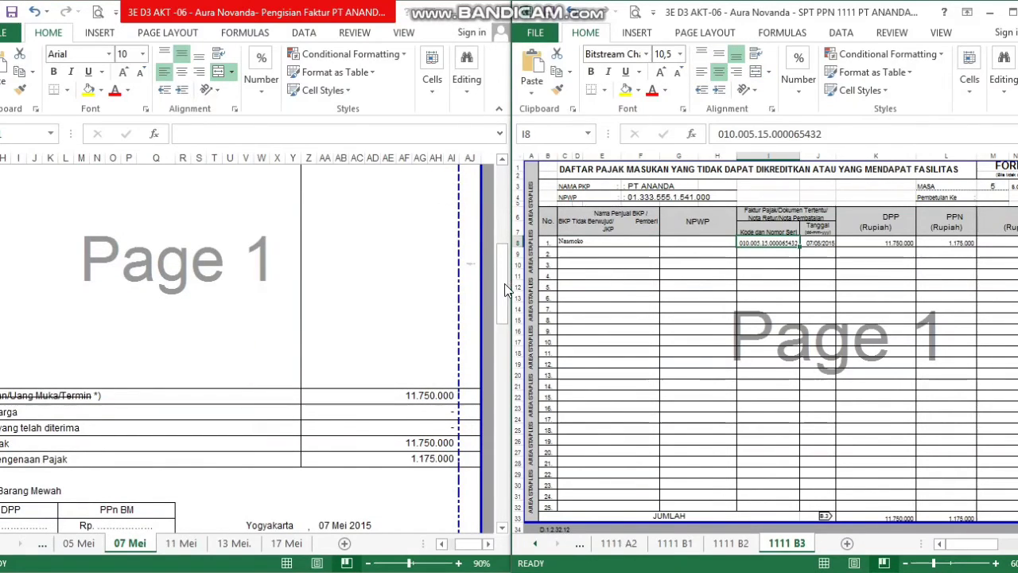
Compare the 07 Mei invoice with the Nasmoko row on the 1111 B3 sheet, checking date, DPP and sale price
drag(504, 290, 503, 170)
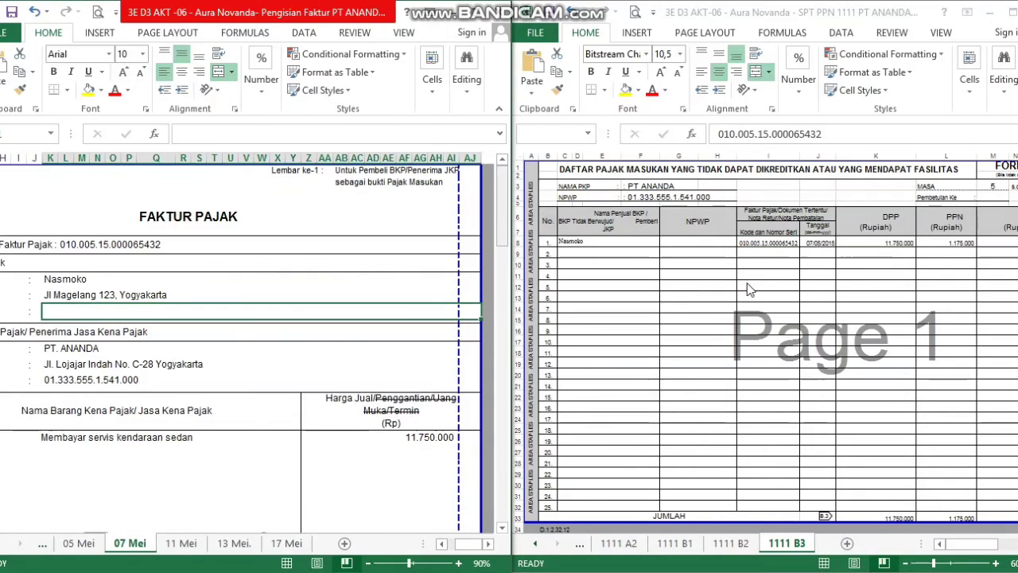
click(824, 237)
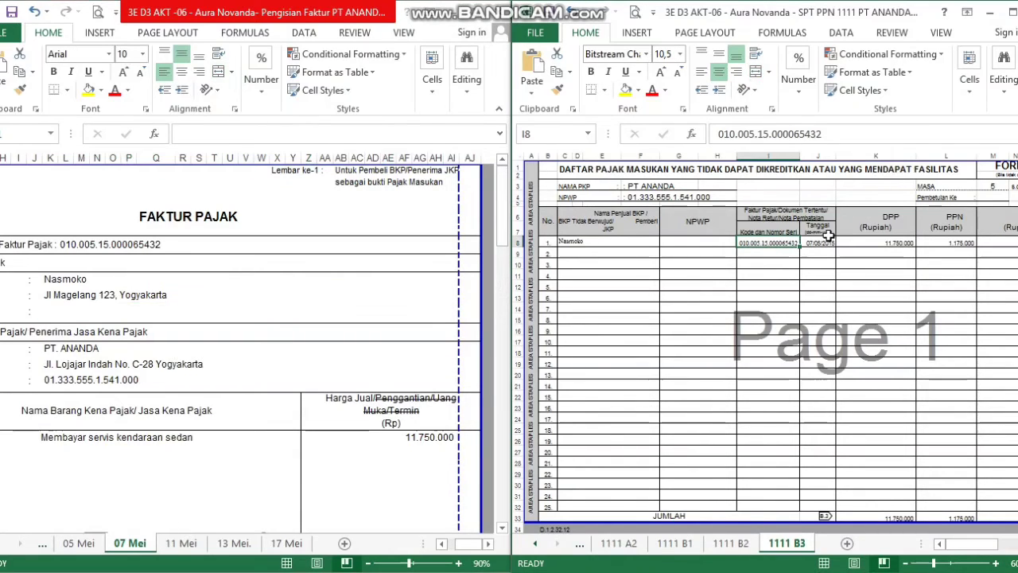
click(892, 244)
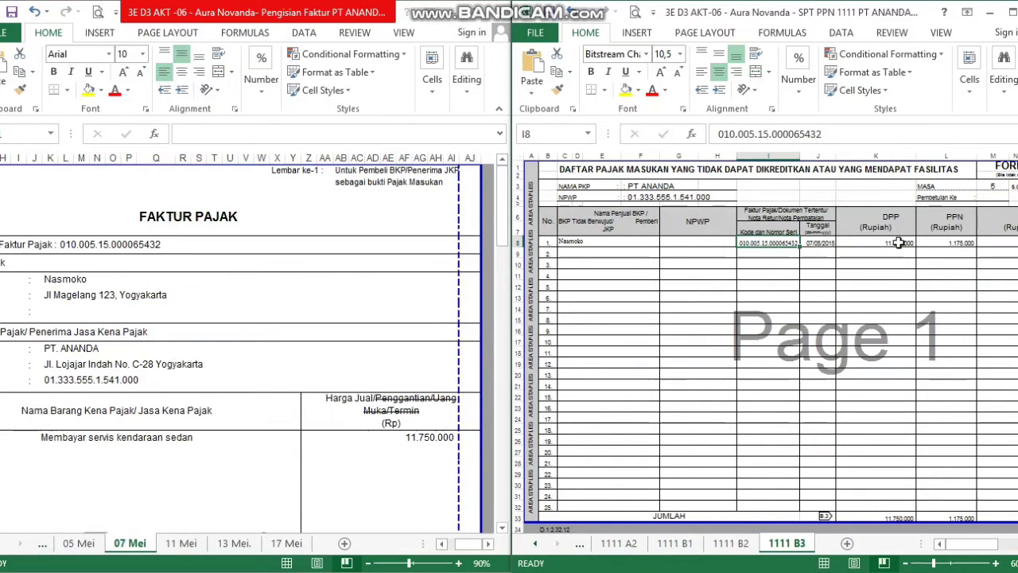
click(414, 437)
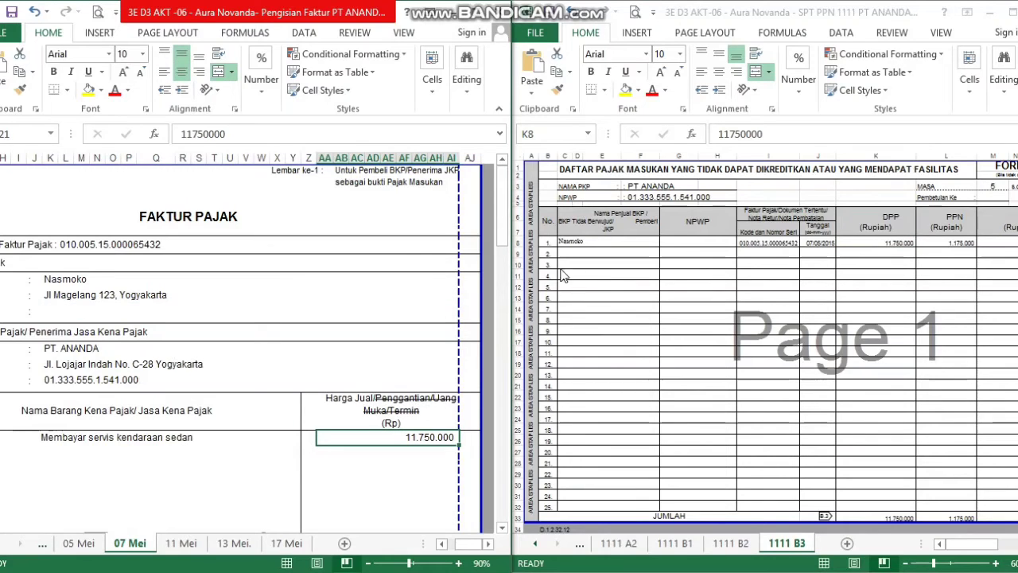
drag(502, 235, 497, 360)
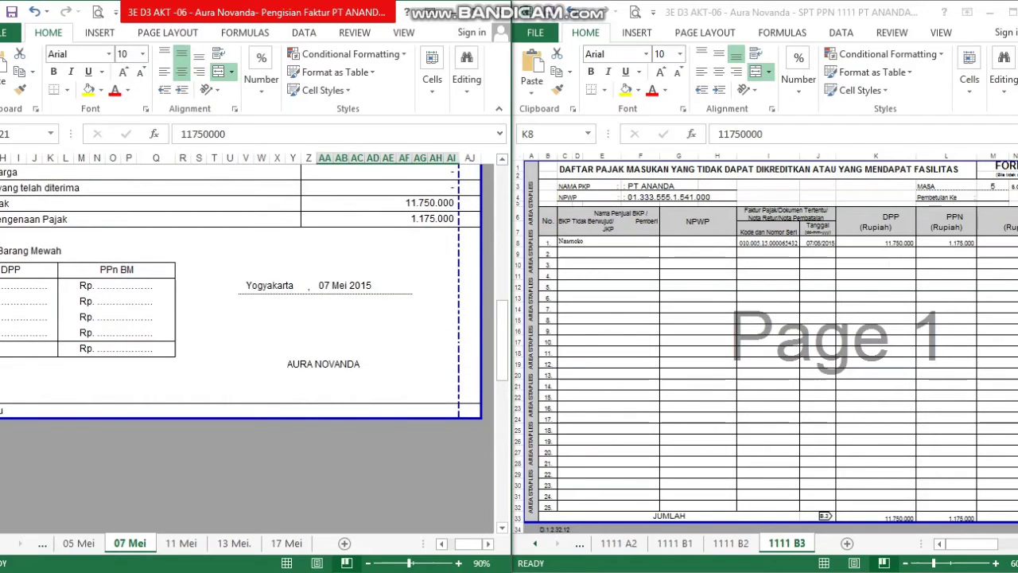
Check the JUMLAH formulas for PPN and DPP on the 1111 B3 sheet
scroll(770, 342, down, 1)
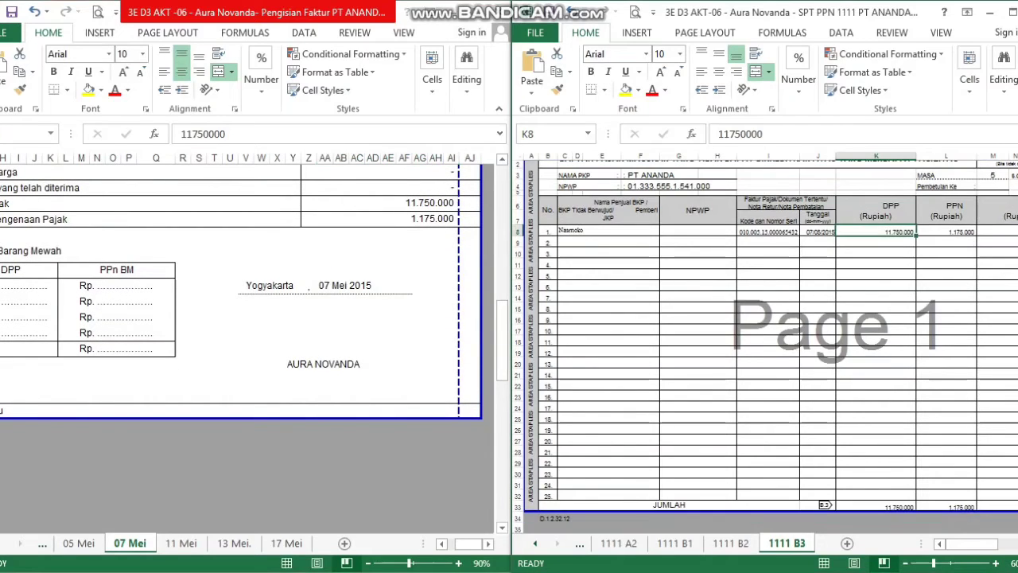
click(961, 506)
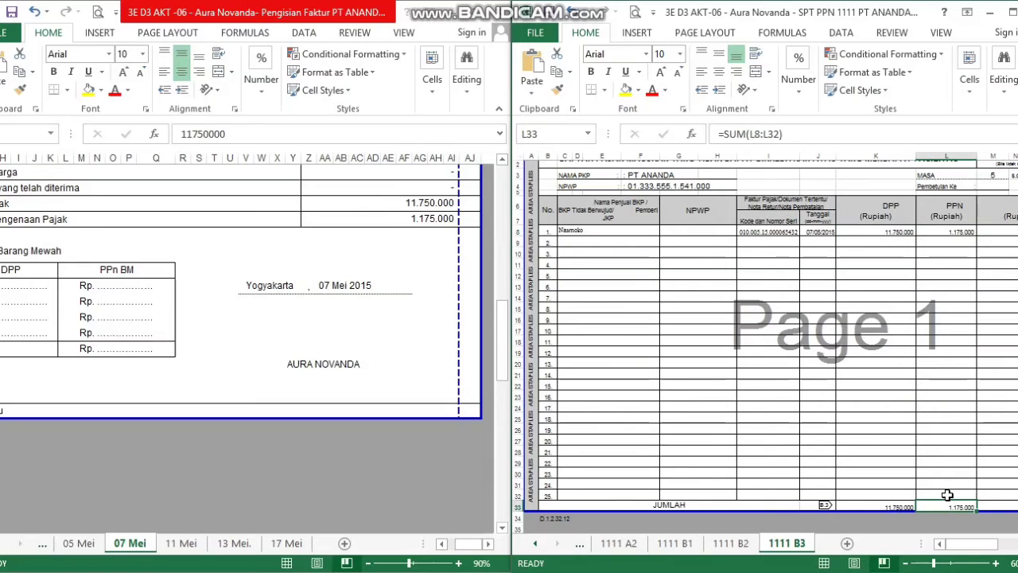
click(898, 505)
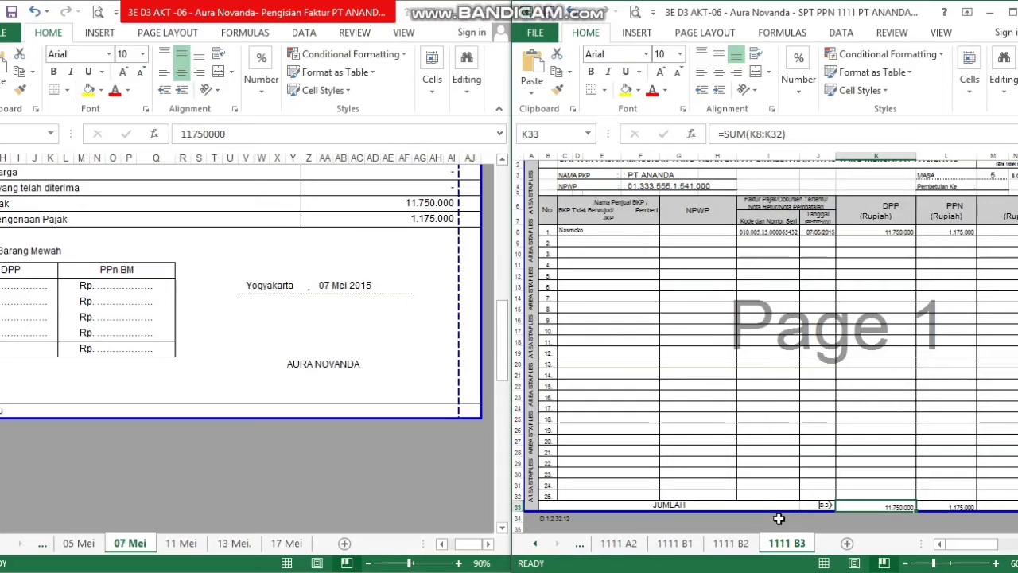
Switch to the 1111 B2 sheet and look over its full list of creditable input tax invoices
click(735, 543)
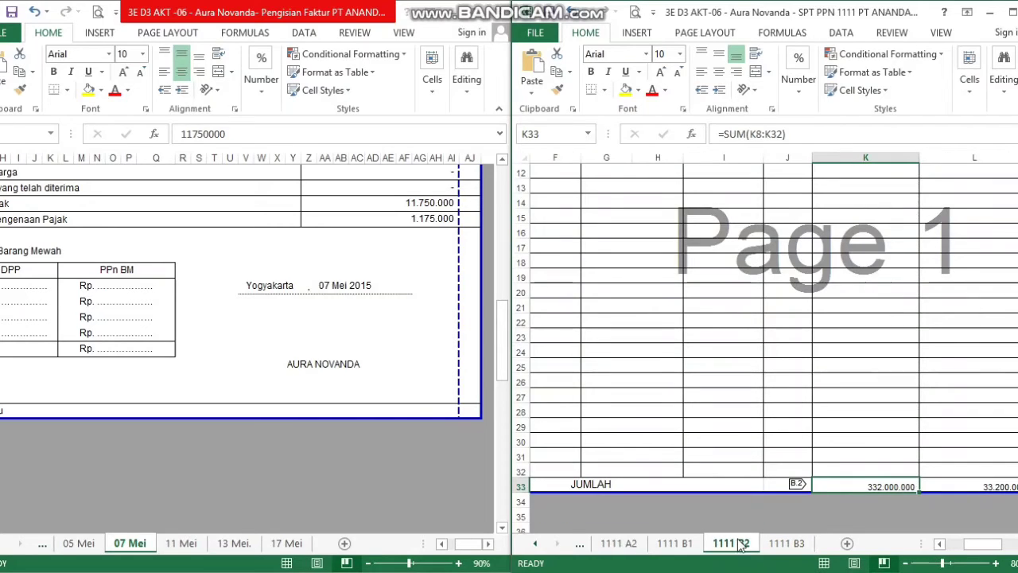
scroll(765, 348, up, 4)
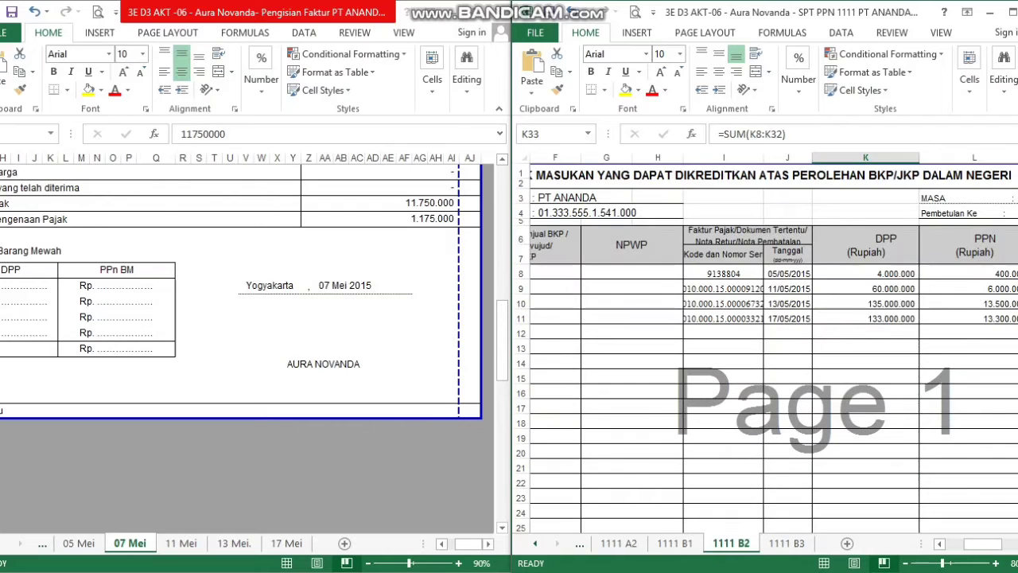
click(906, 563)
click(906, 563)
click(906, 563)
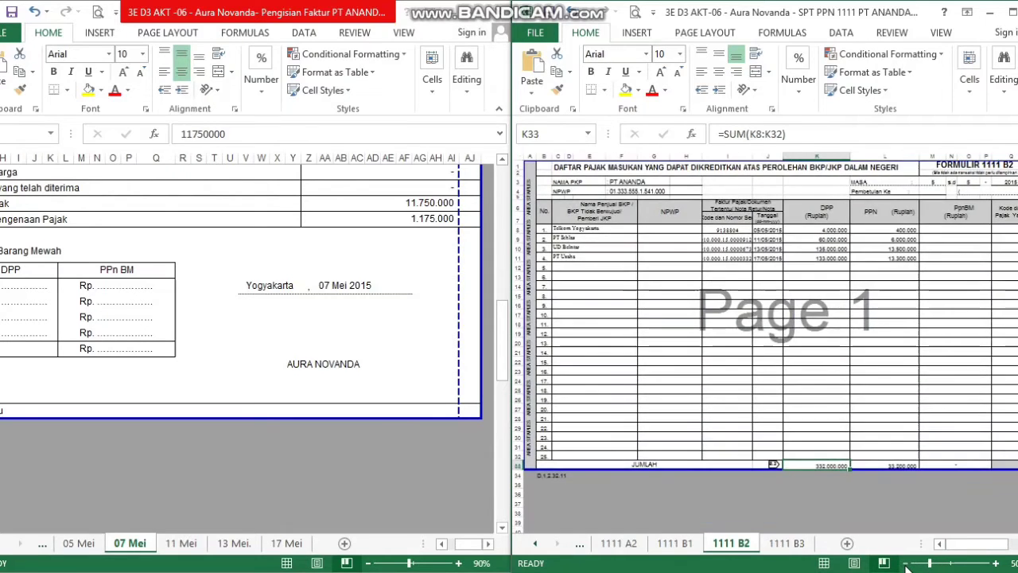
click(994, 563)
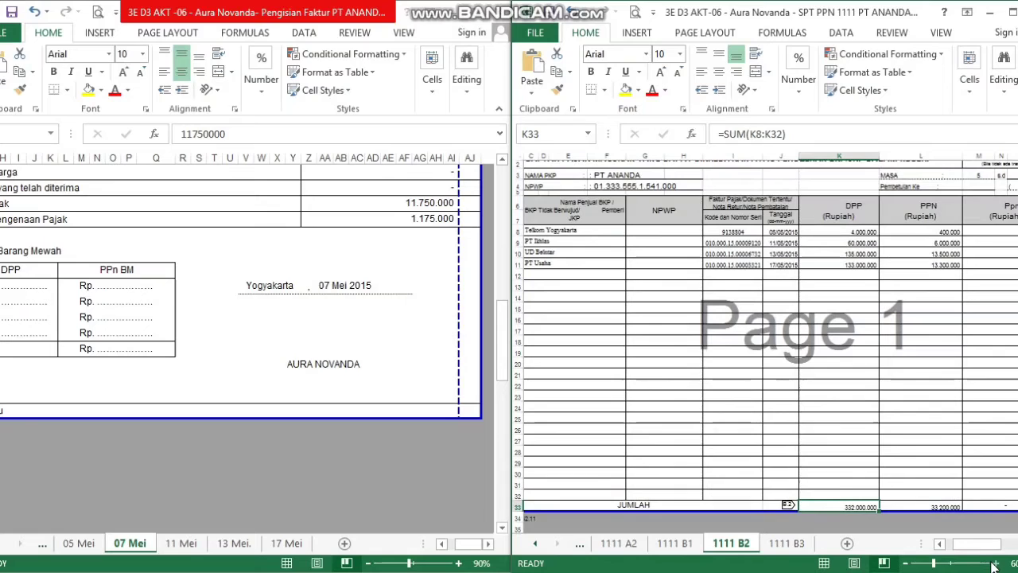
click(788, 250)
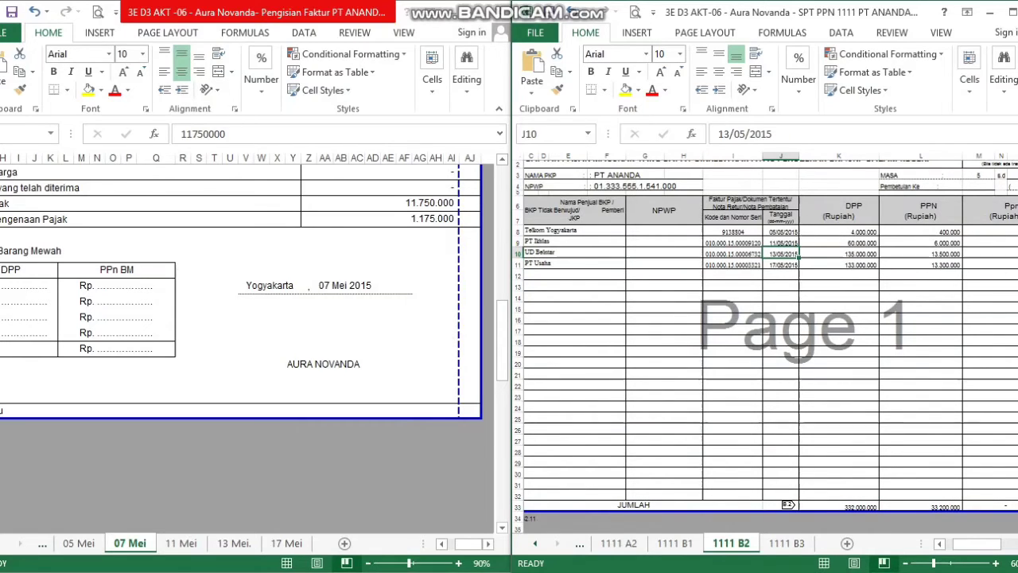
Review the form 1111 B2 header entries for company name, NPWP and tax period
scroll(764, 342, up, 1)
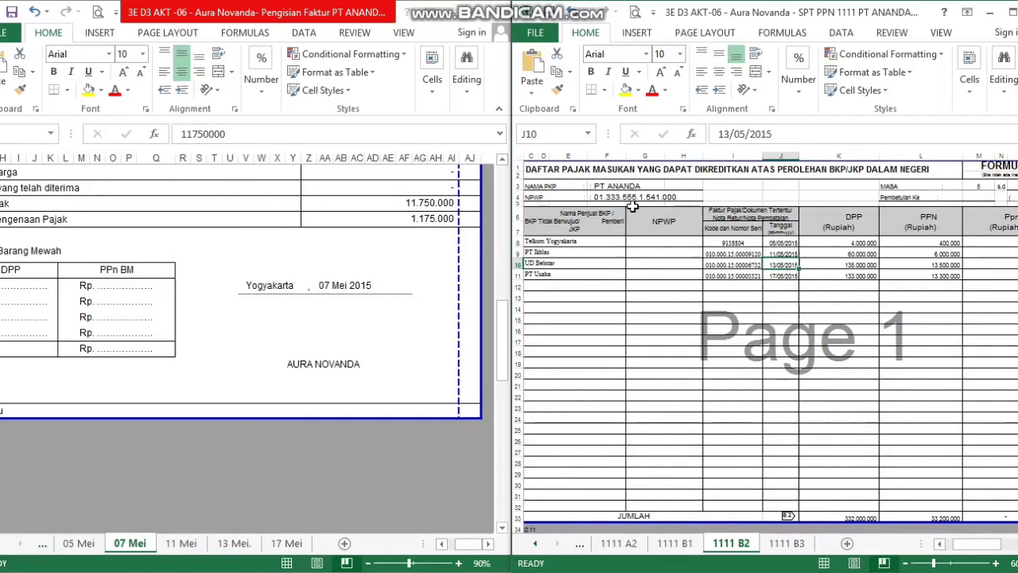
click(609, 195)
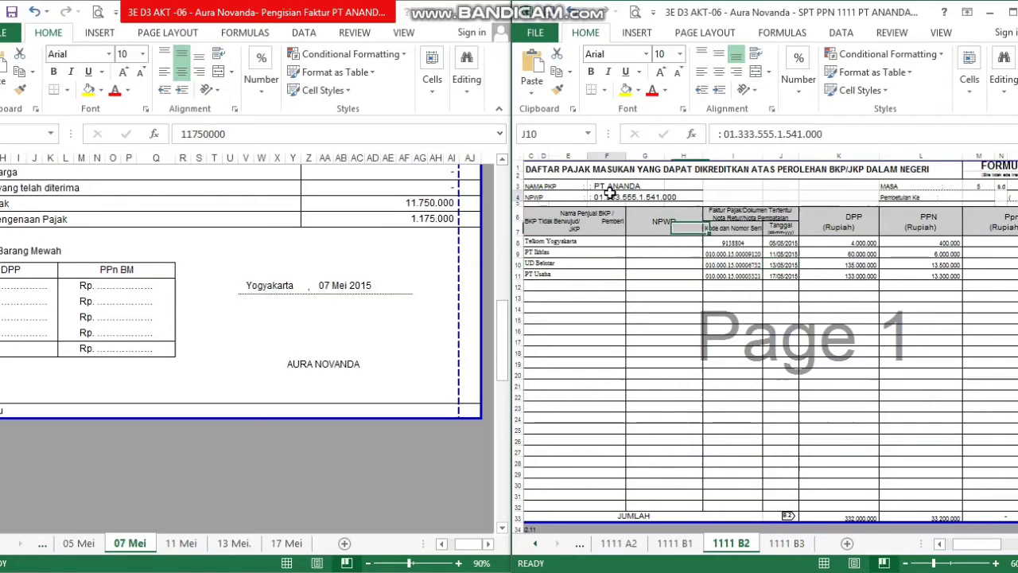
click(563, 189)
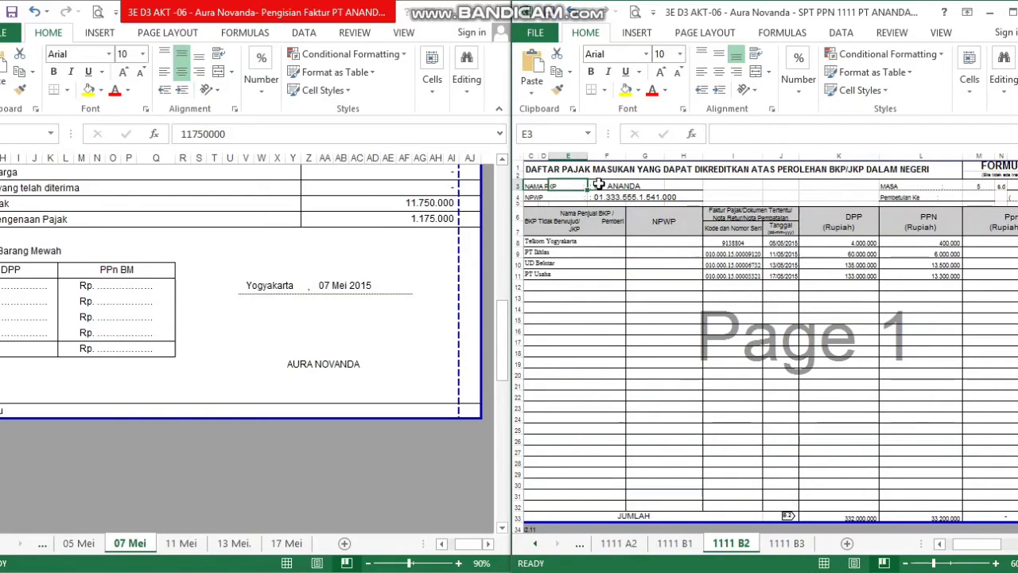
click(600, 185)
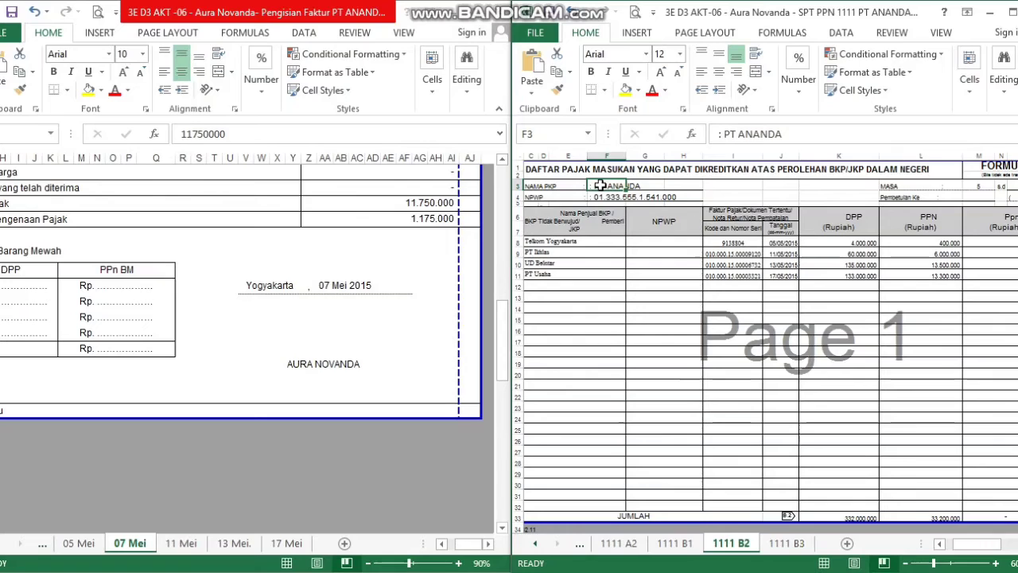
click(602, 197)
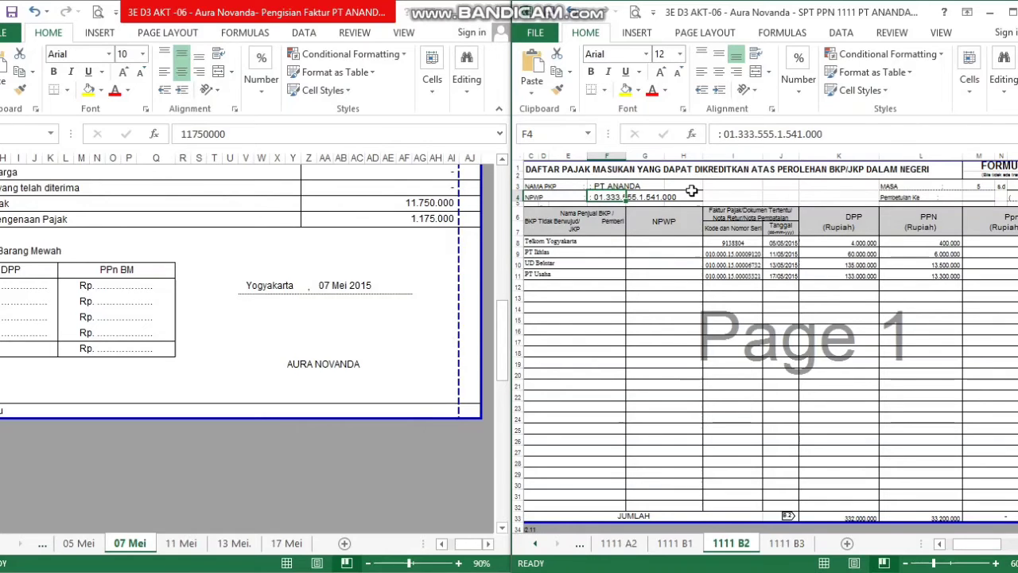
click(980, 187)
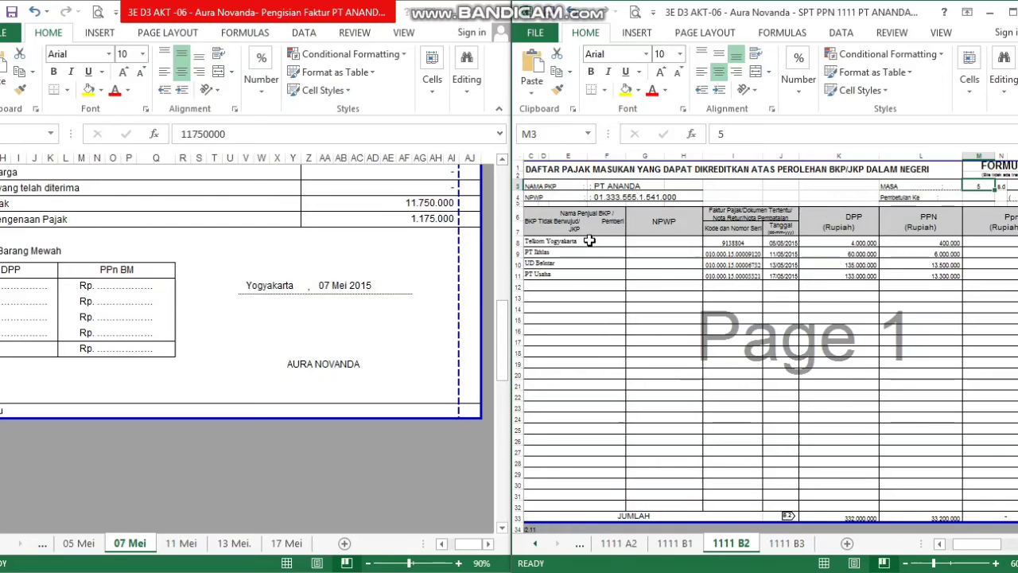
Compare the Telkom Yogyakarta row on 1111 B2 with the 05 Mei invoice, checking supplier name, serial number, date and DPP
click(590, 240)
drag(956, 546, 945, 546)
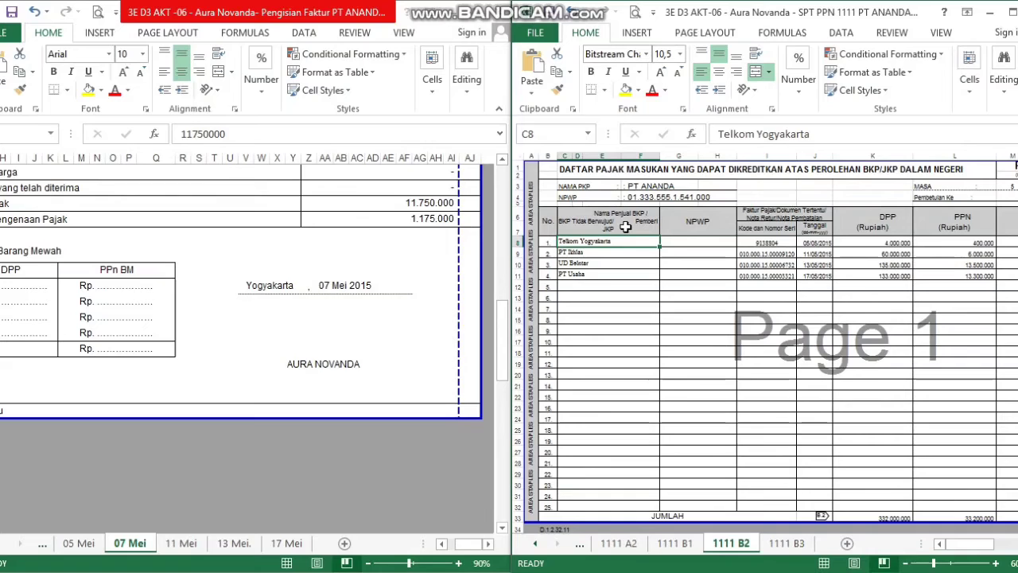
click(92, 546)
click(79, 543)
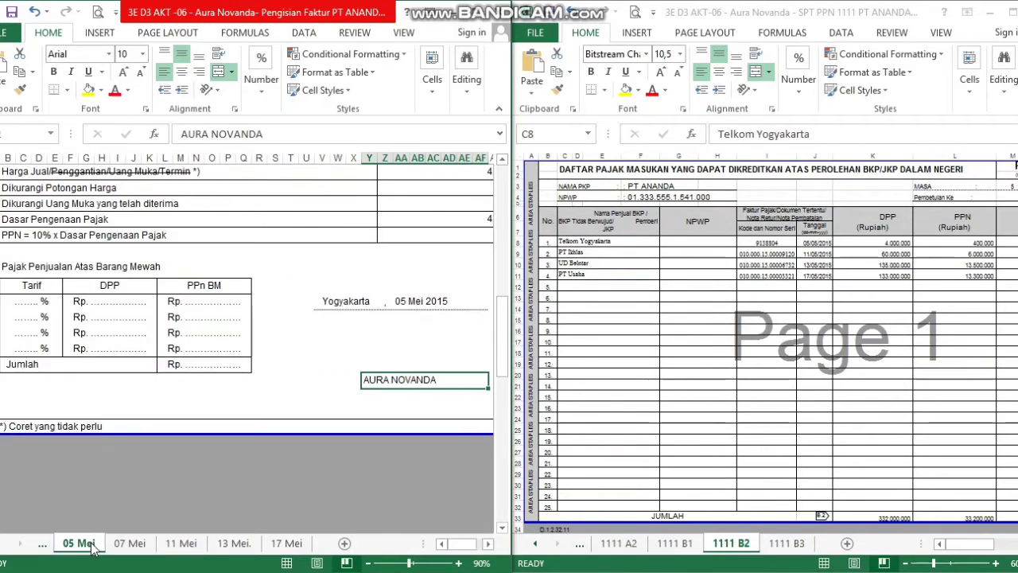
drag(502, 332, 511, 223)
click(625, 241)
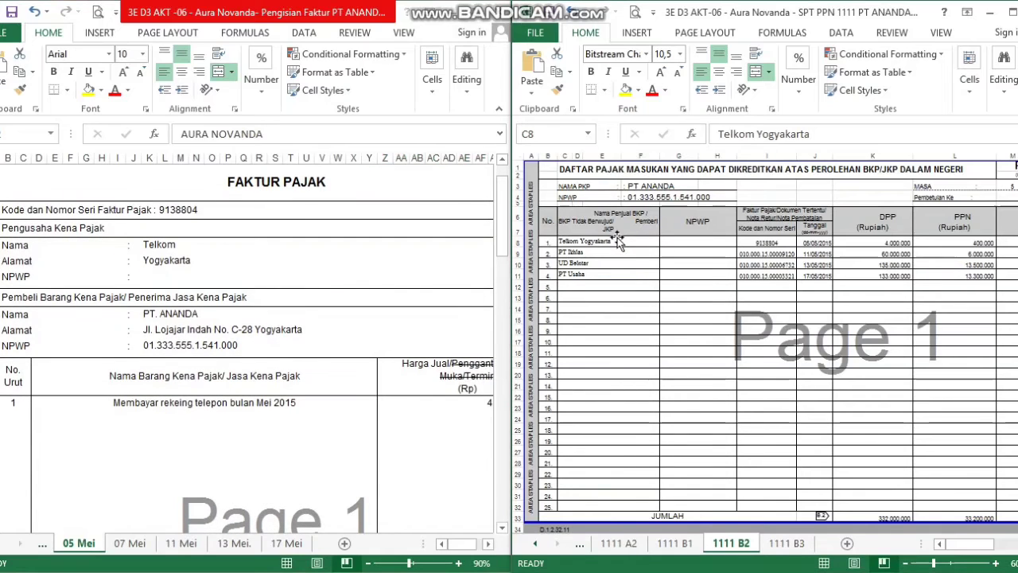
click(775, 241)
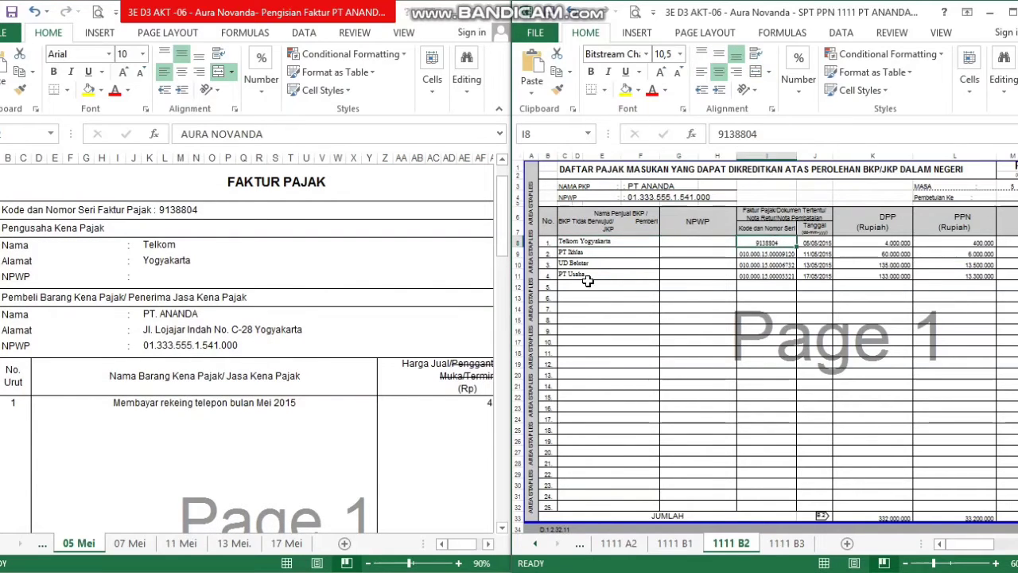
click(810, 243)
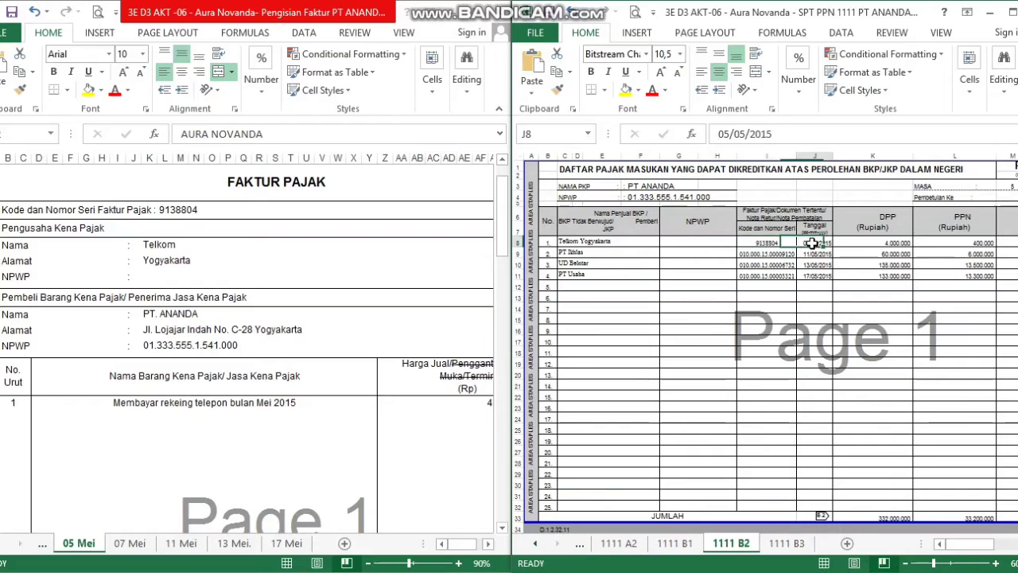
click(885, 244)
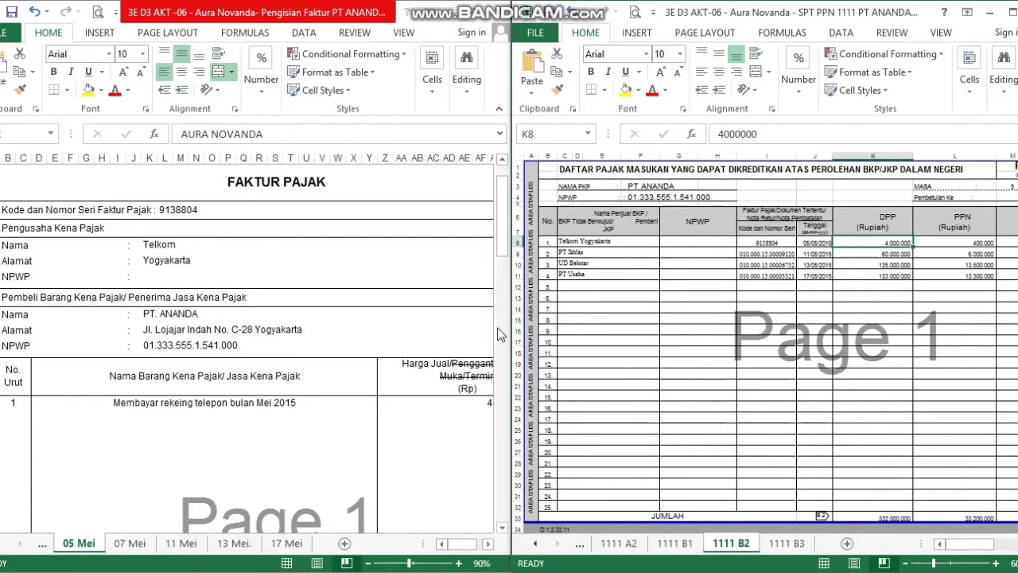
Examine the selling price, tax base and 10% PPN cells on the 05 Mei invoice
drag(502, 252, 493, 337)
click(469, 339)
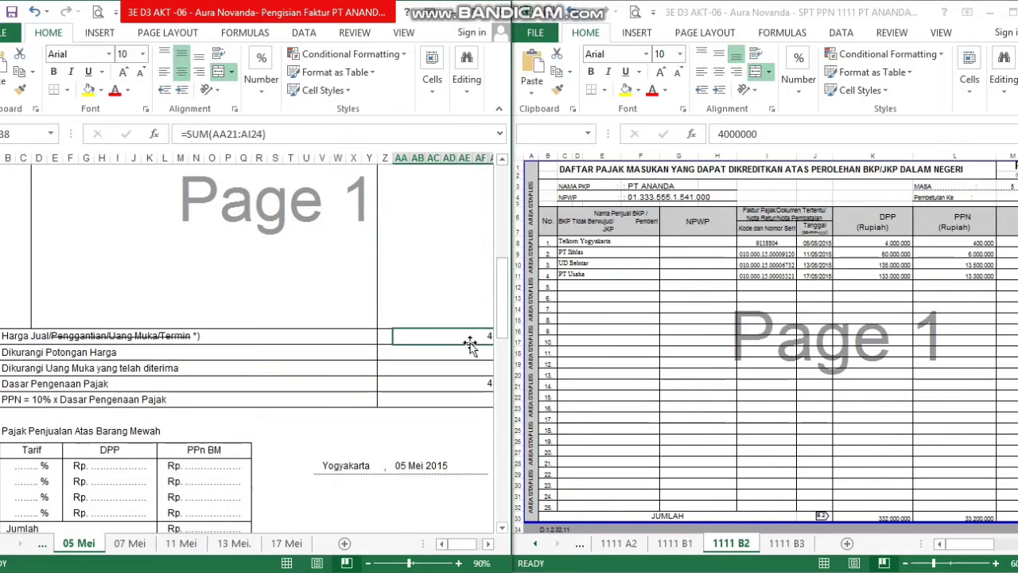
click(369, 564)
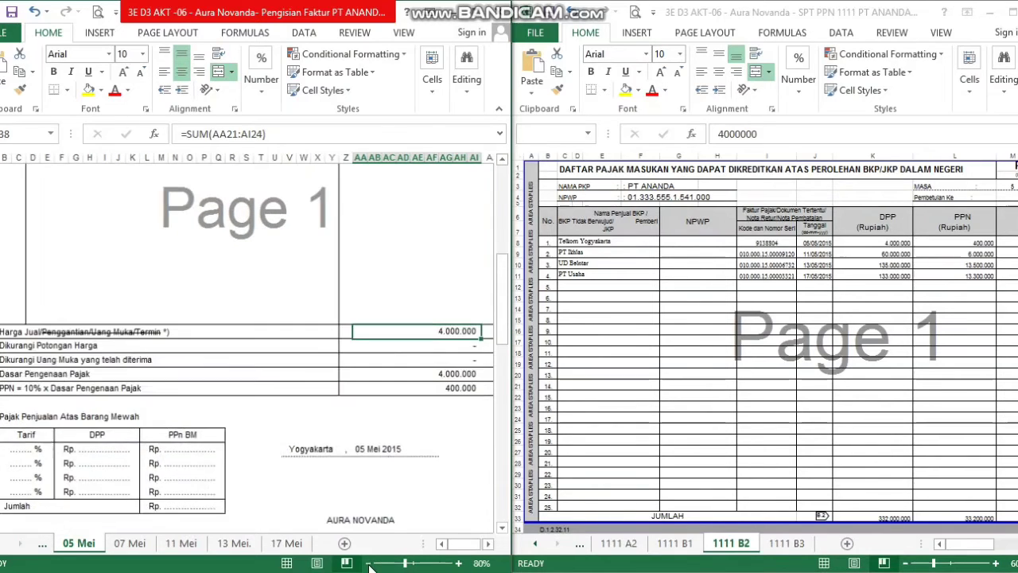
click(438, 374)
click(441, 388)
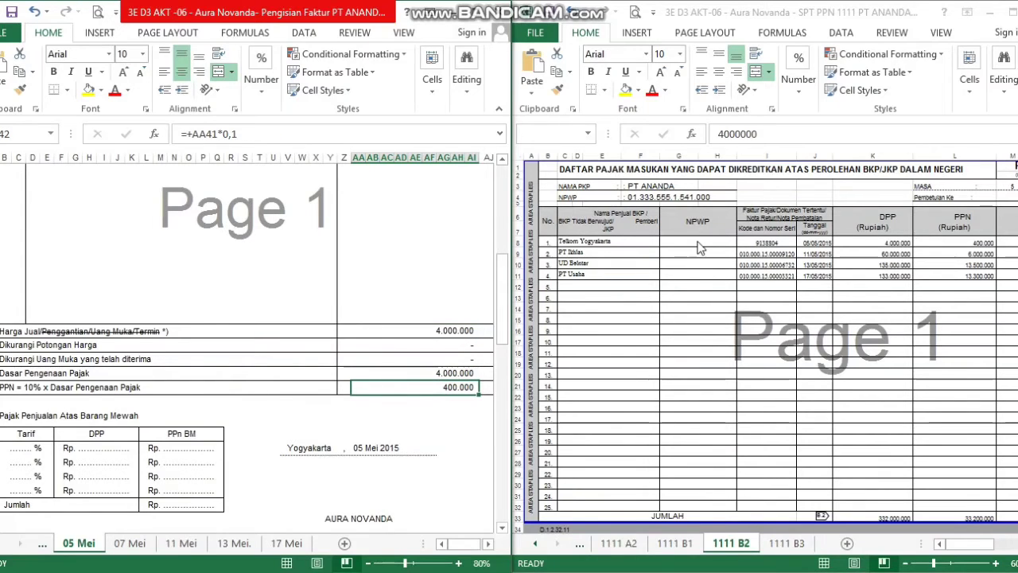
Examine the 11 Mei invoice's supplier name, serial number, tax base and PPN against the PT Ikhlas row on 1111 B2
click(182, 543)
drag(504, 277, 506, 271)
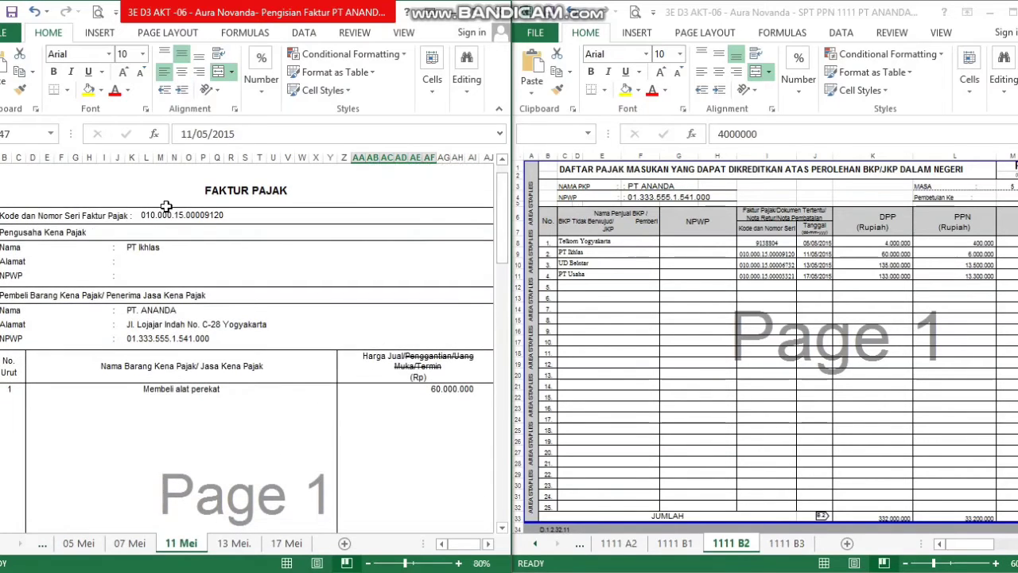
click(144, 246)
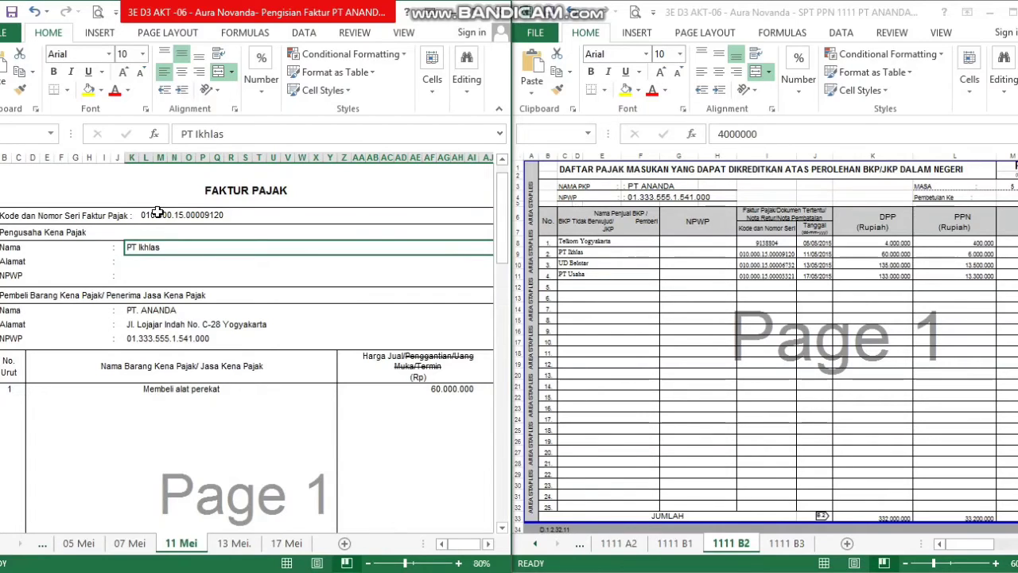
click(146, 217)
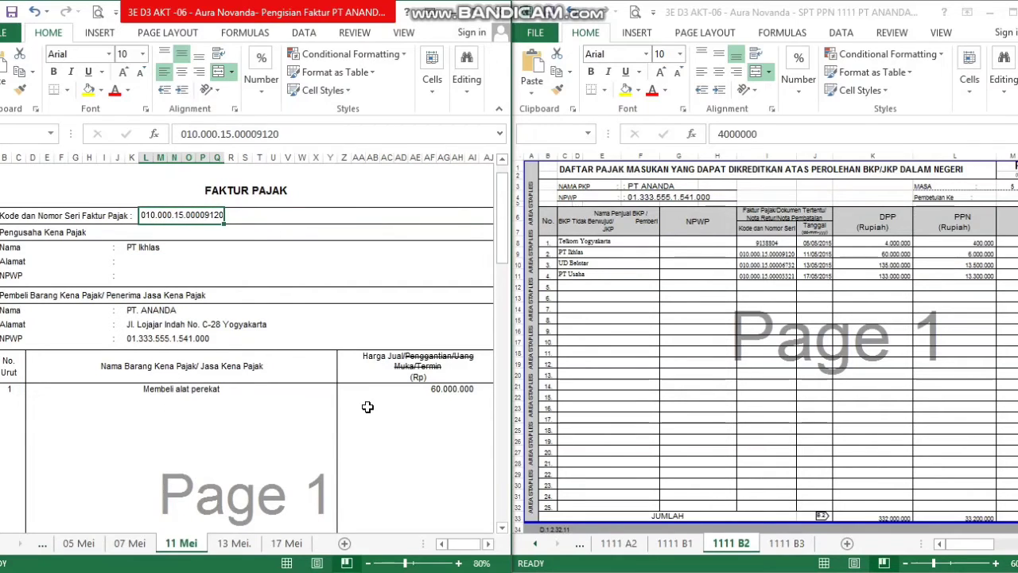
drag(505, 220, 505, 308)
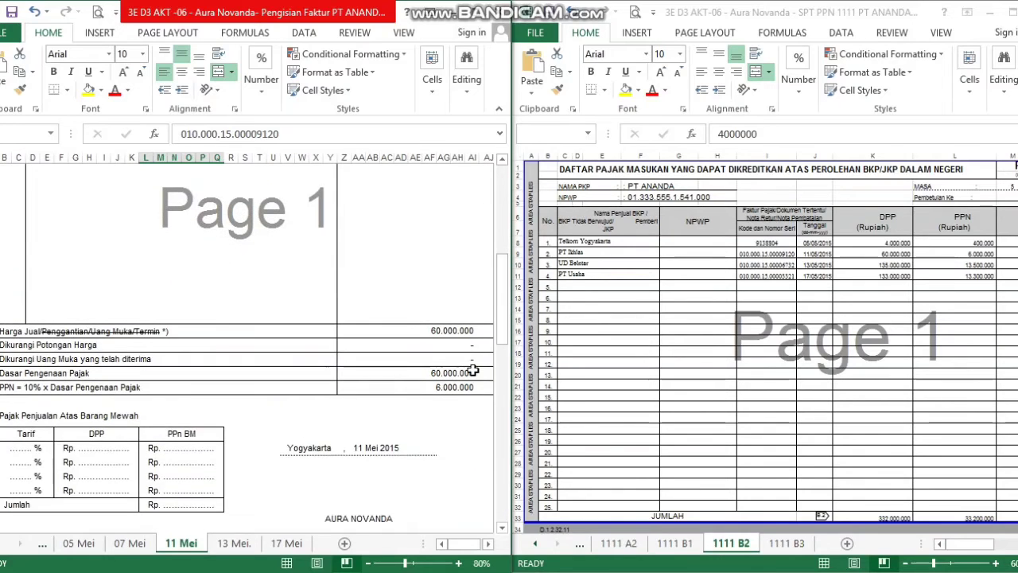
click(470, 373)
click(471, 401)
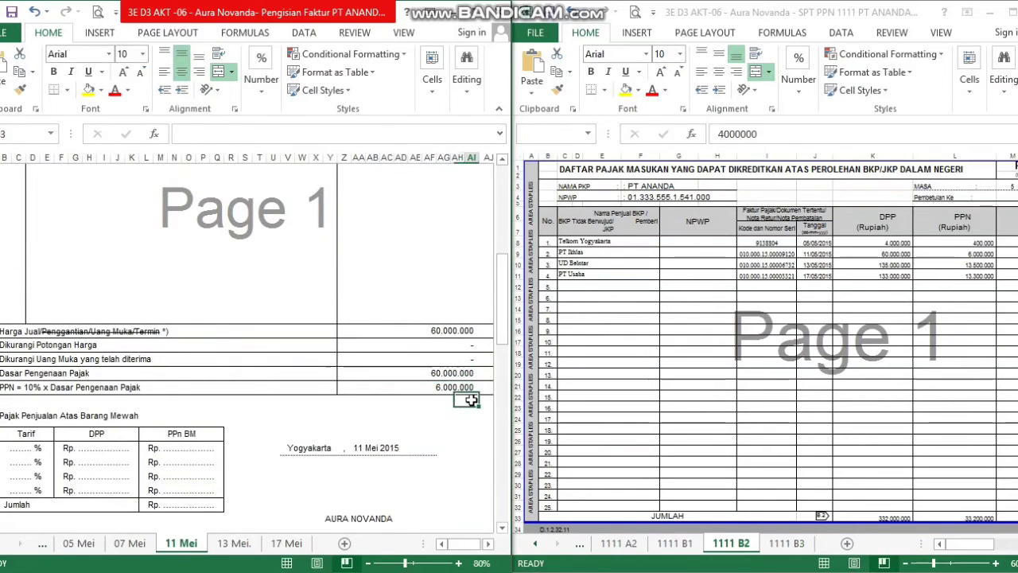
click(457, 388)
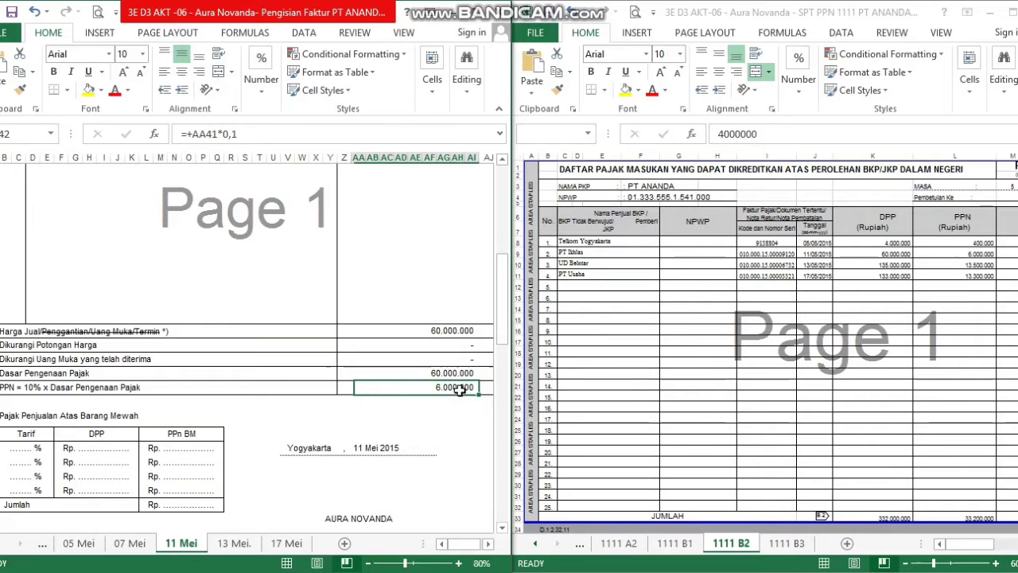
Examine the 13 Mei invoice's tax base, PPN and date against the 13 May 2015 row on 1111 B2
click(233, 543)
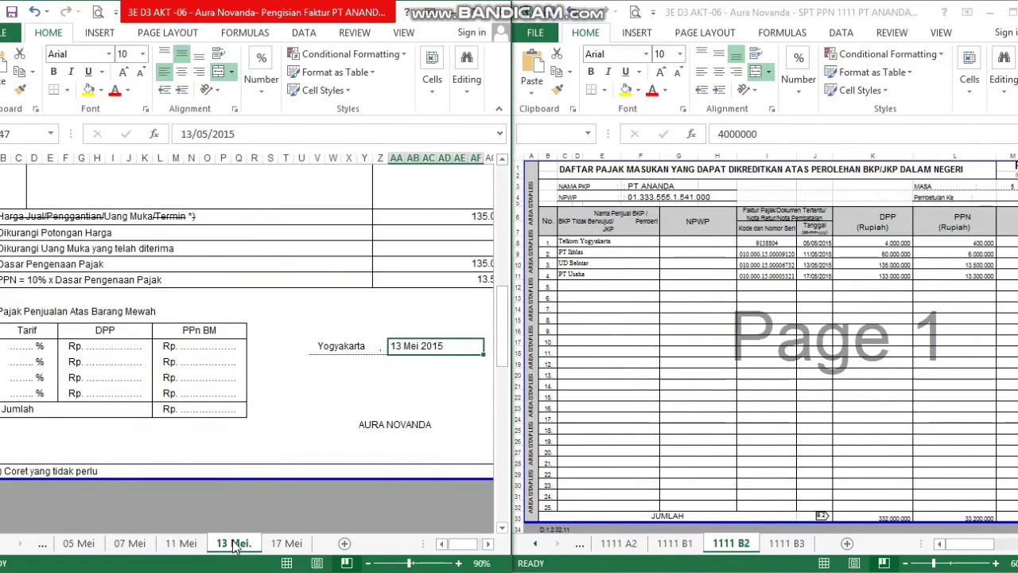
drag(502, 322, 502, 263)
drag(463, 547, 467, 549)
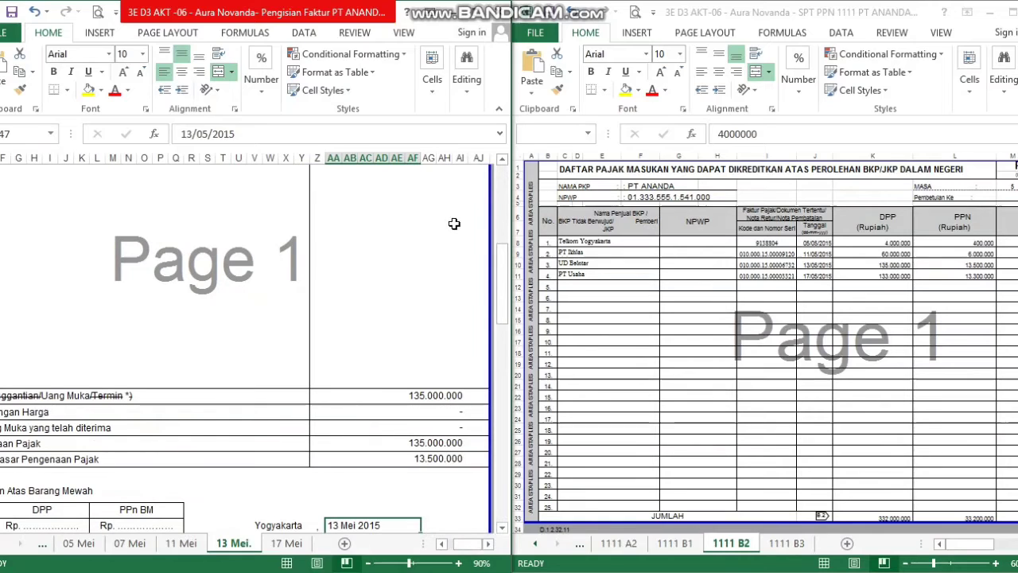
drag(502, 282, 502, 326)
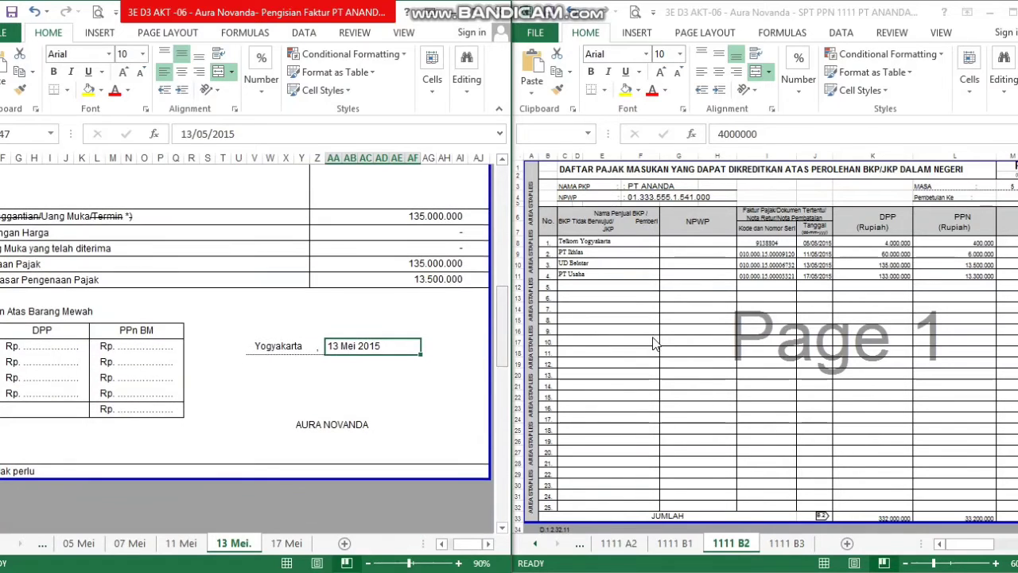
Compare the PT Usaha row on 1111 B2 with the 17 Mei invoice, checking supplier name, serial number, date and DPP
click(286, 544)
drag(501, 210, 501, 210)
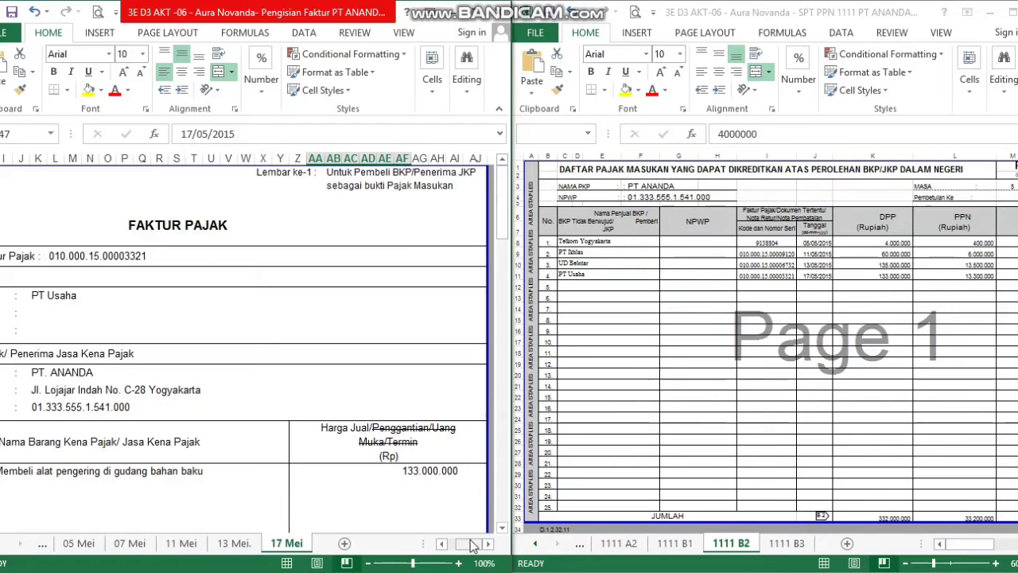
drag(472, 544, 461, 546)
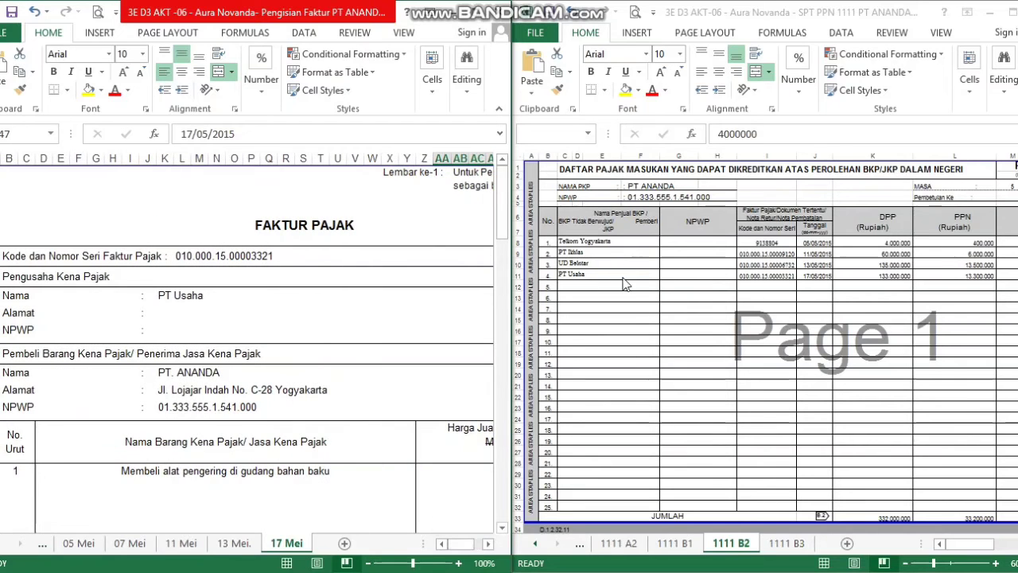
click(621, 276)
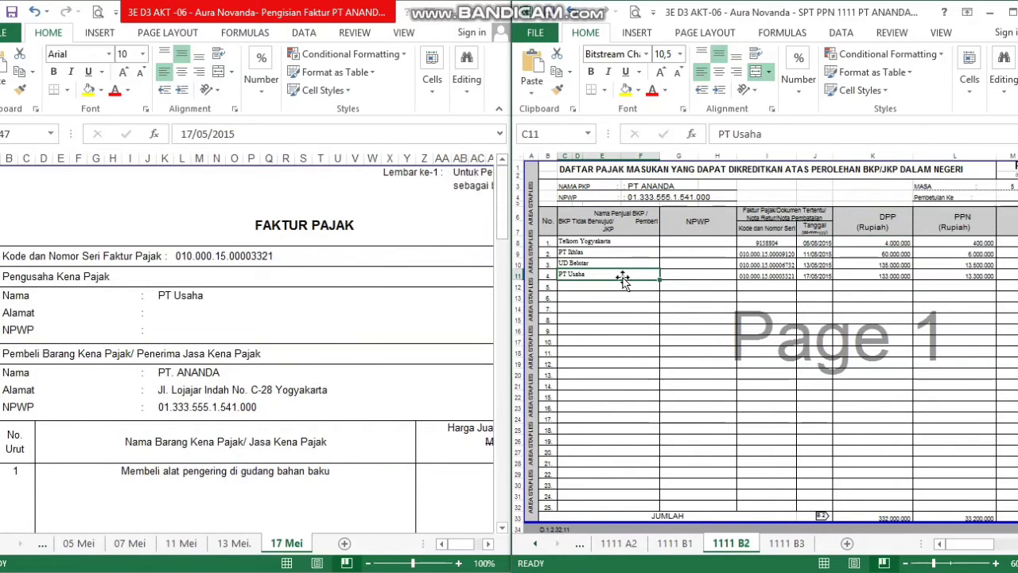
click(749, 275)
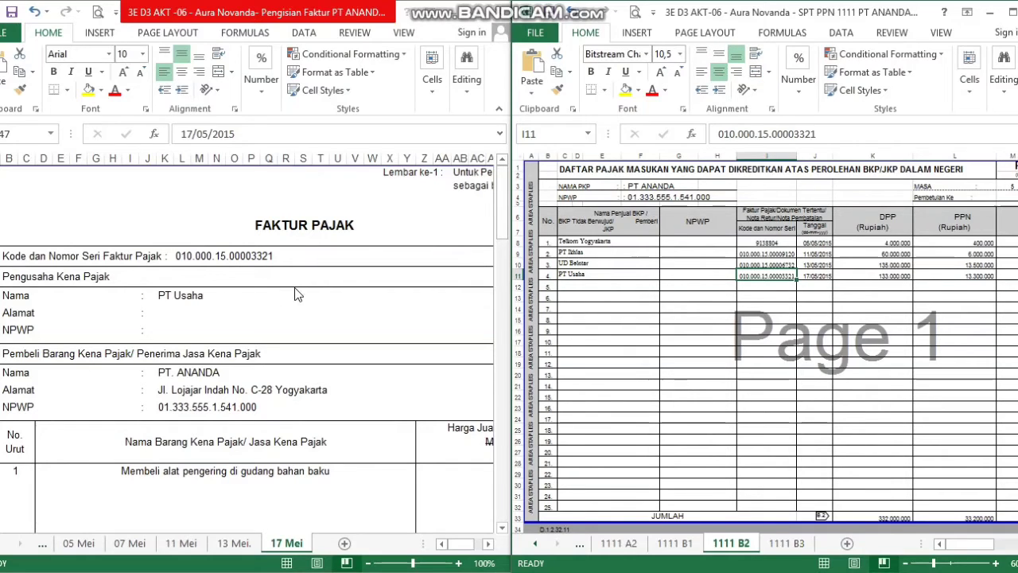
click(819, 275)
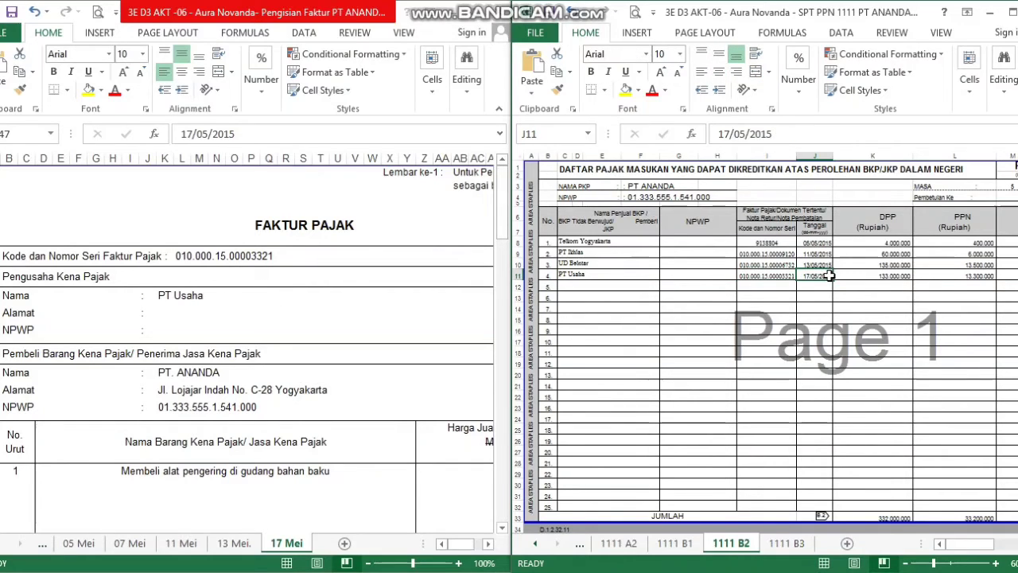
click(874, 278)
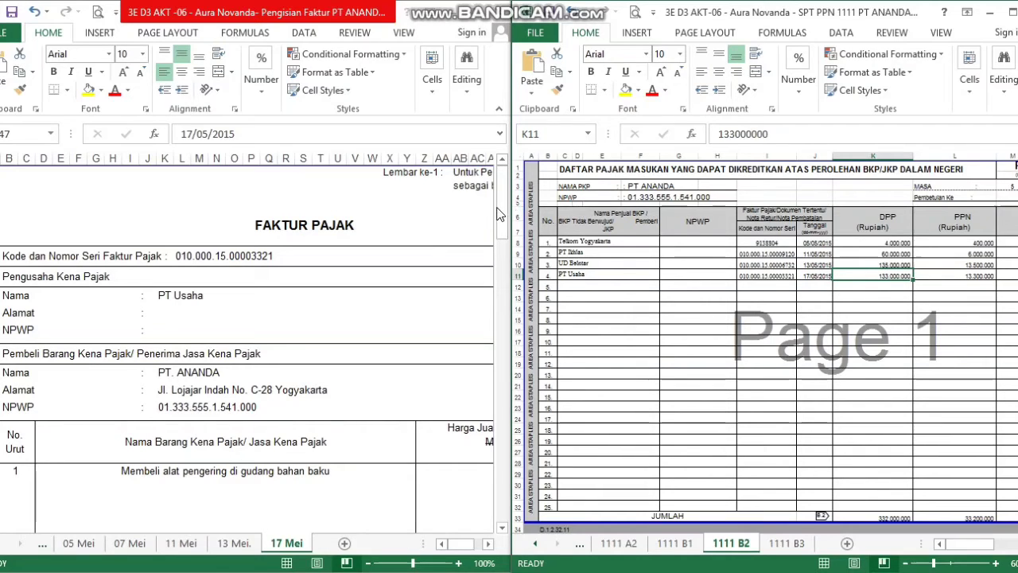
Examine the selling price, tax base and 10% PPN cells on the 17 Mei invoice against the PT Usaha row
drag(498, 215, 501, 248)
drag(497, 282, 495, 327)
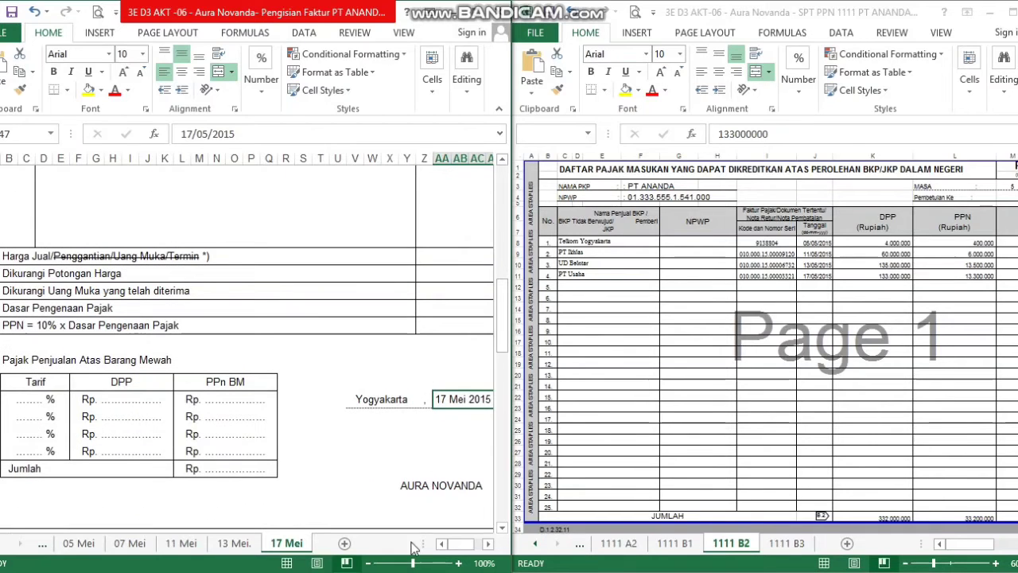
click(371, 563)
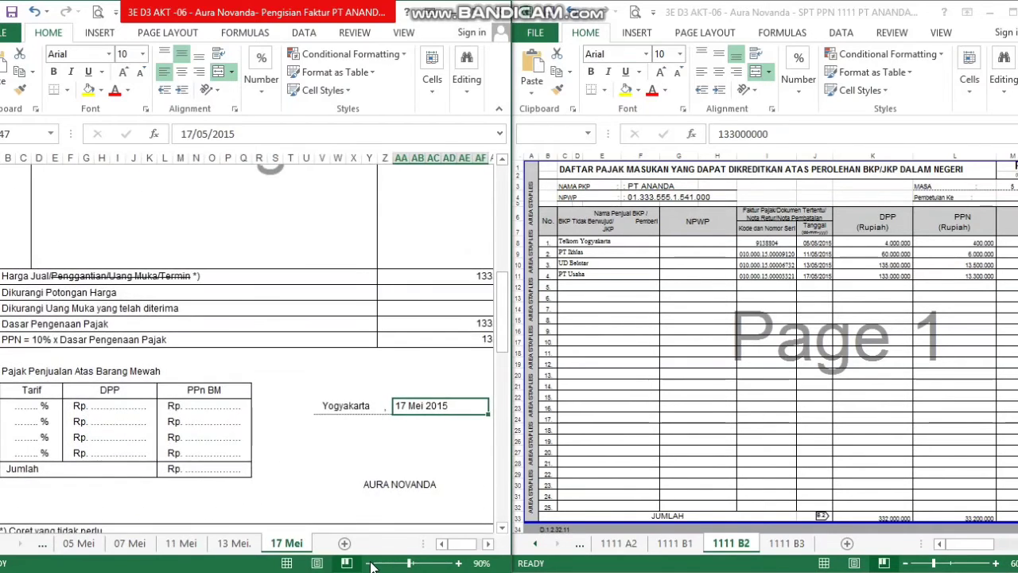
click(429, 274)
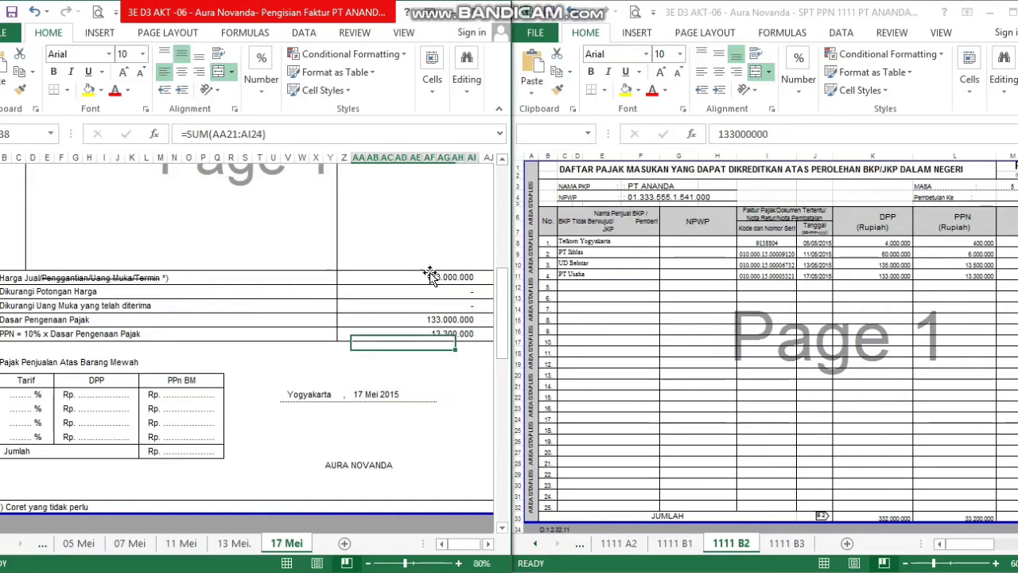
click(443, 321)
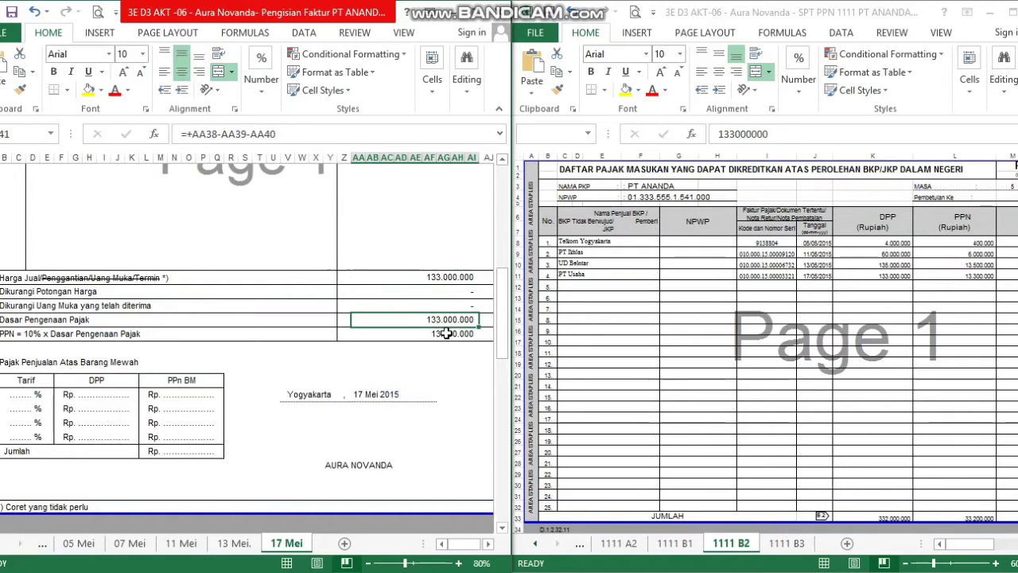
click(448, 334)
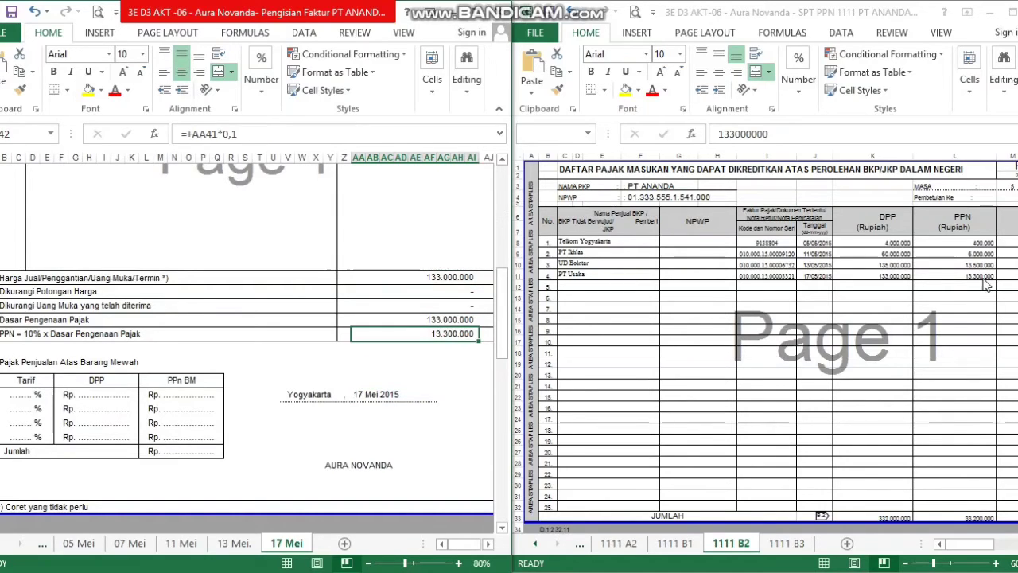
Check the PPN and DPP sum formulas in the JUMLAH row of form 1111 B2
click(959, 452)
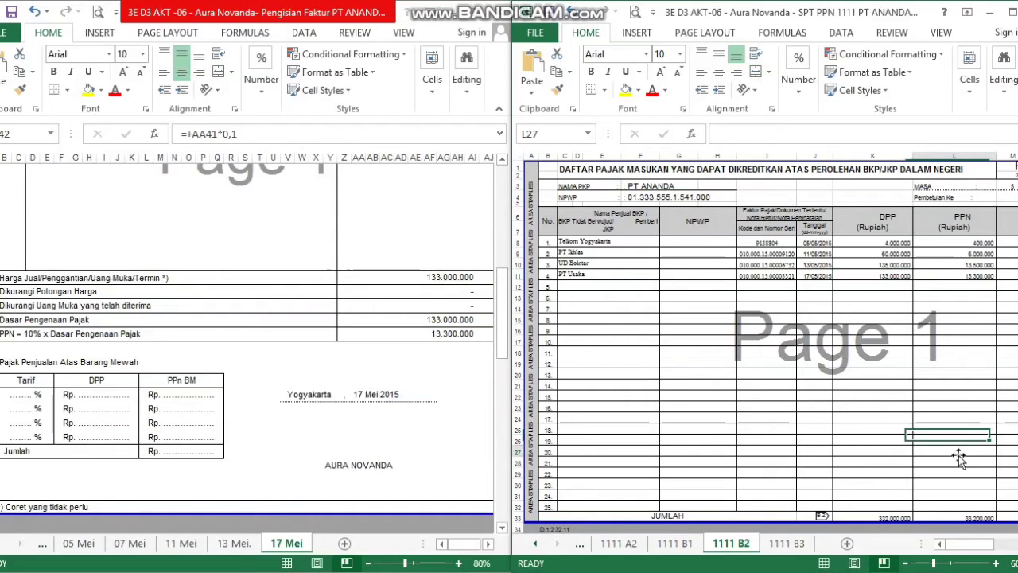
click(964, 518)
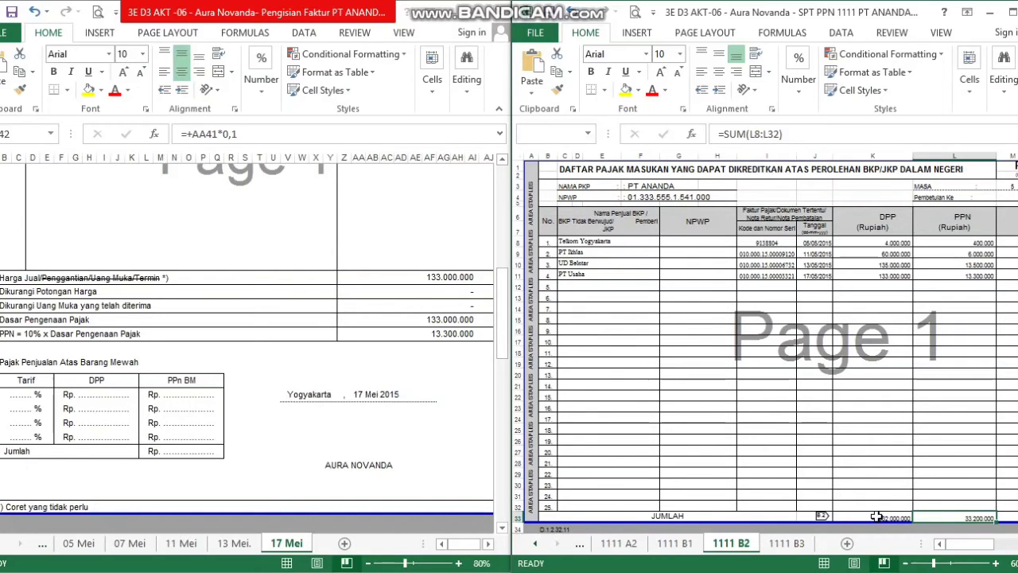
click(877, 516)
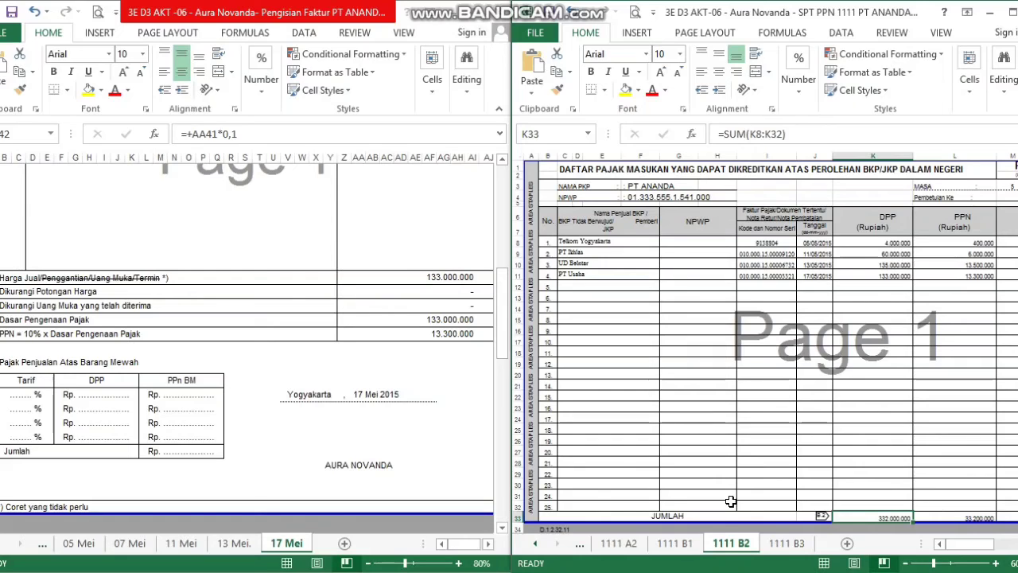
Examine form 1111 B1 for imports, checking its supplier name and document number entry rows
click(687, 543)
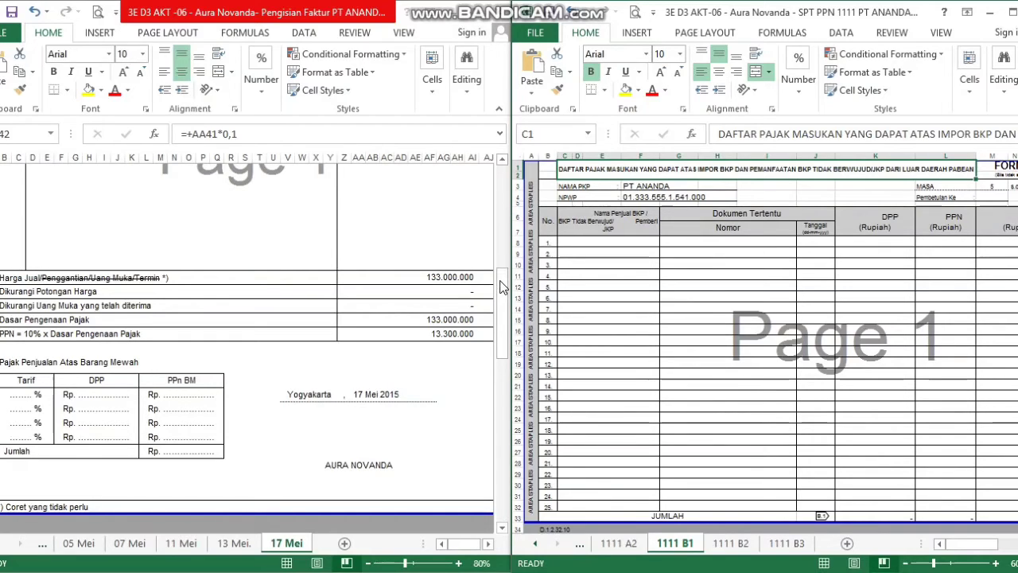
drag(503, 286, 509, 181)
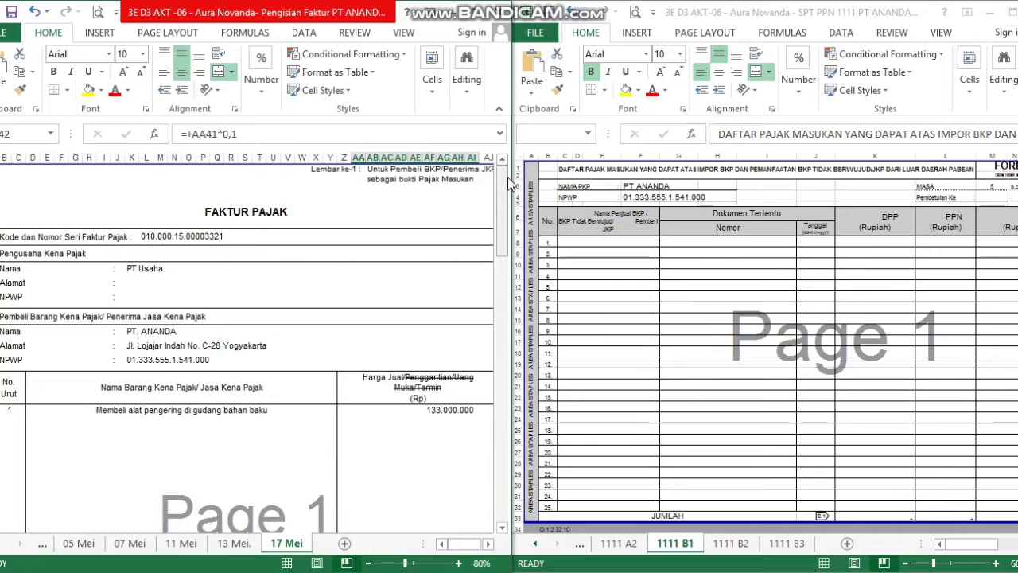
click(628, 284)
click(611, 246)
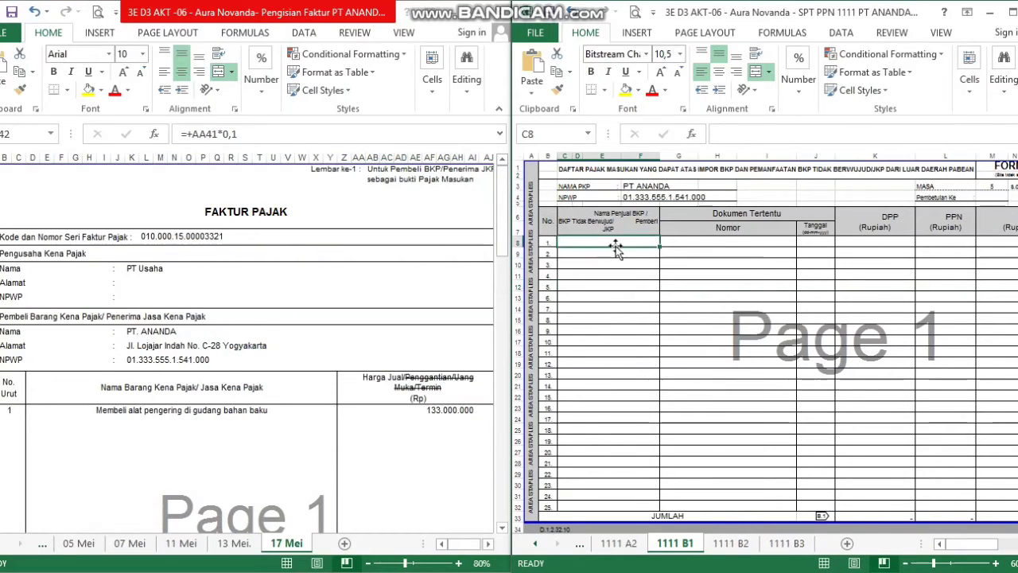
click(700, 248)
click(720, 317)
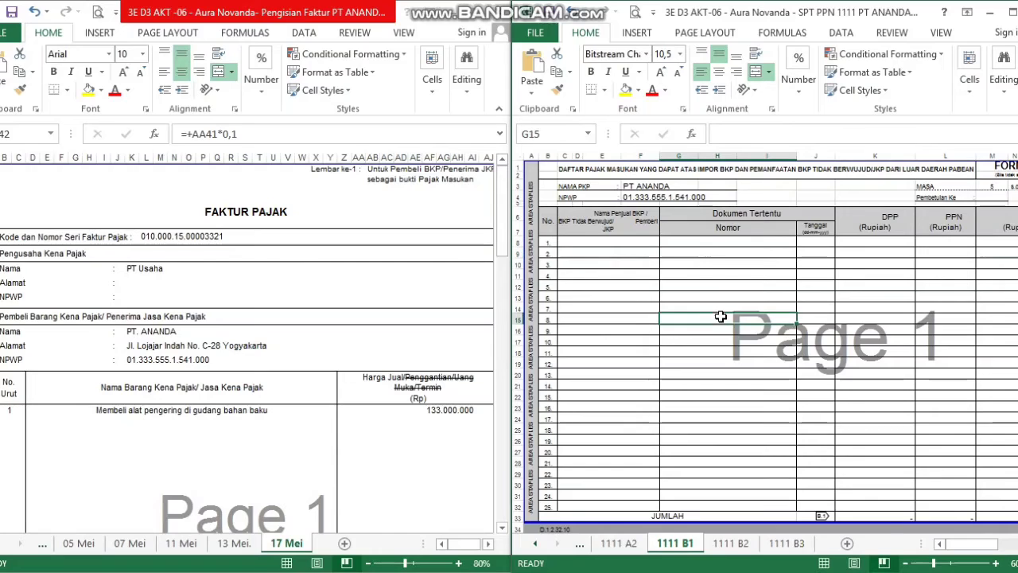
click(718, 252)
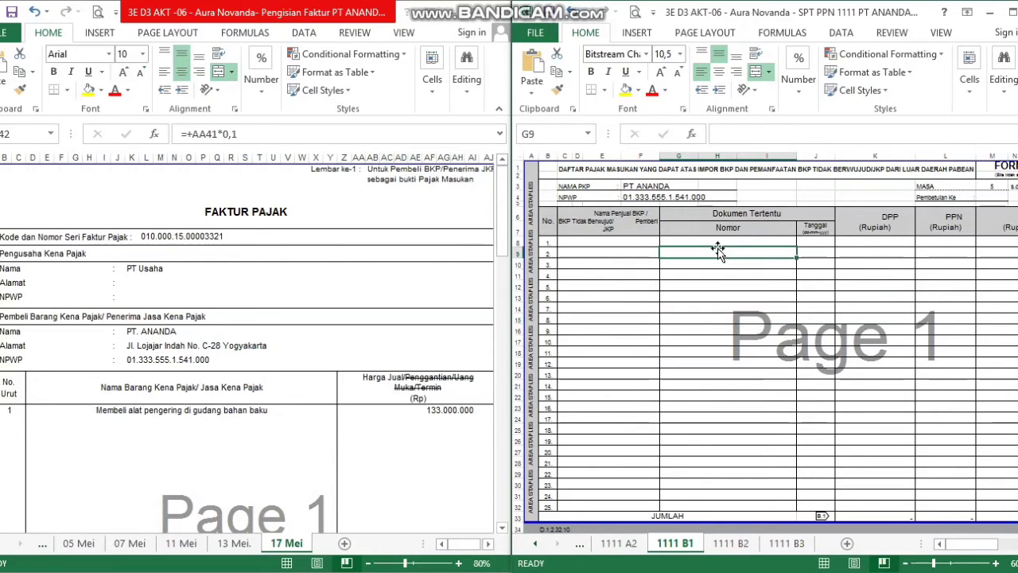
Review the title and the full list of output tax invoices on form 1111 A2
click(620, 543)
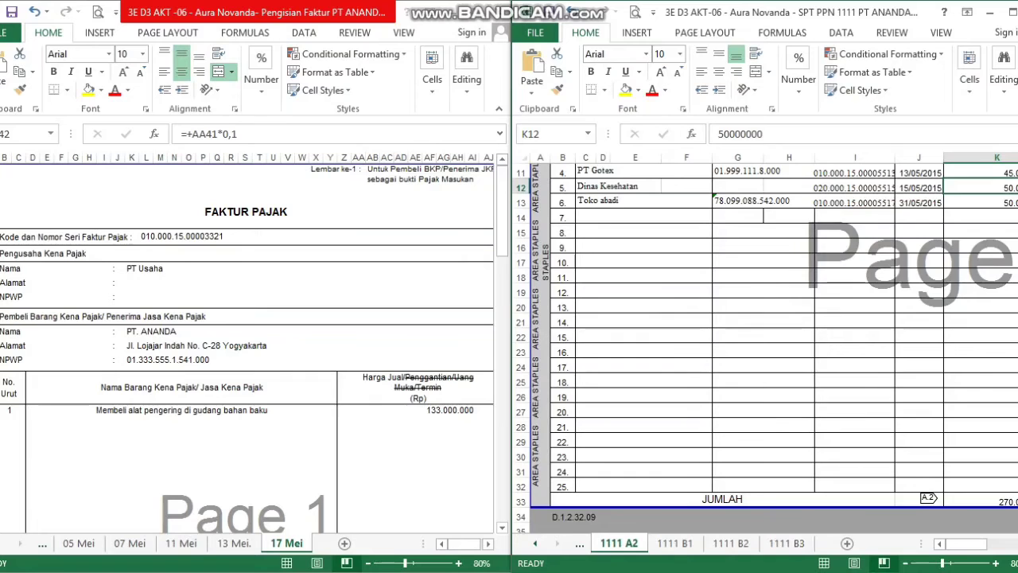
scroll(764, 342, up, 3)
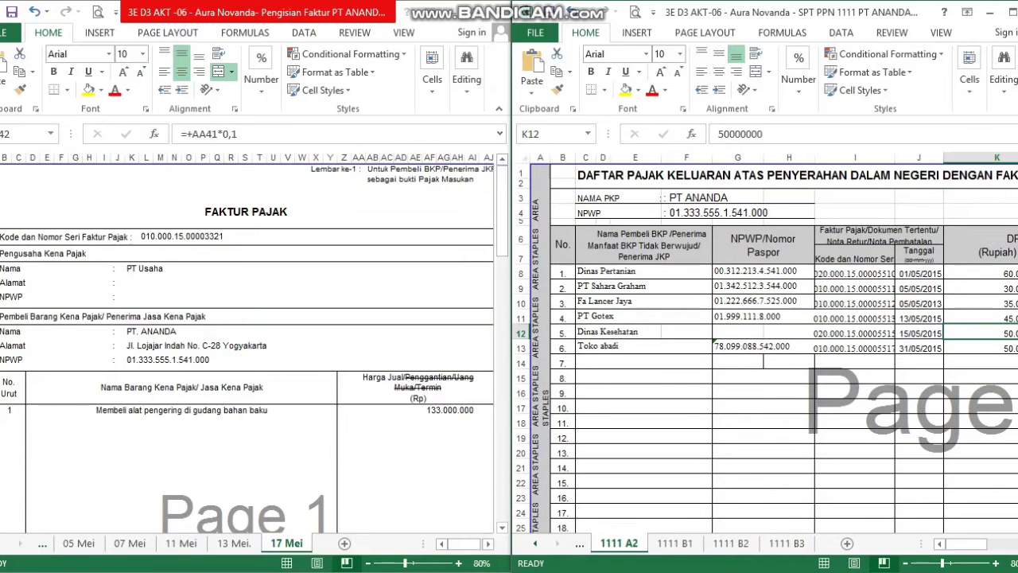
click(634, 177)
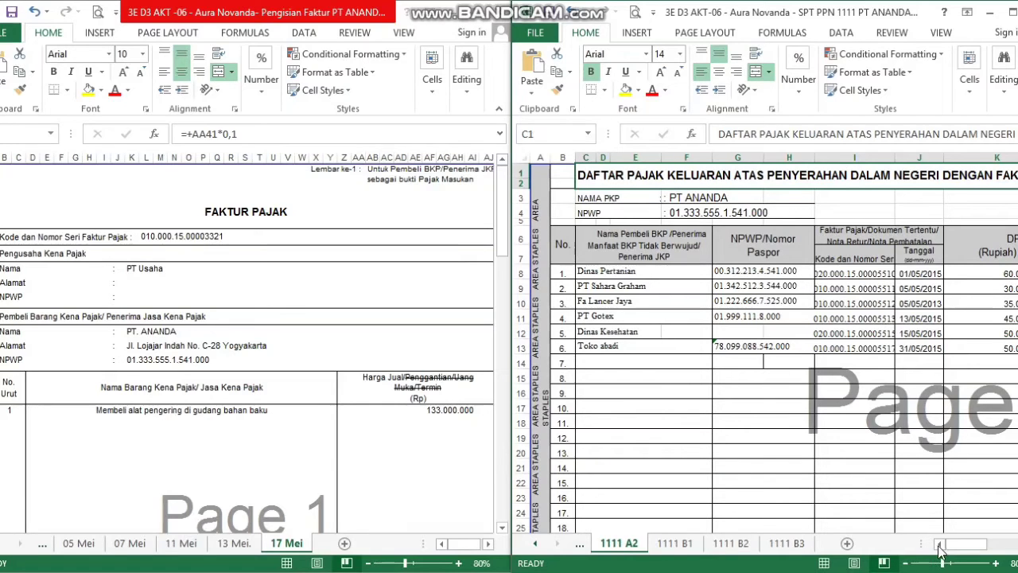
drag(943, 563, 935, 565)
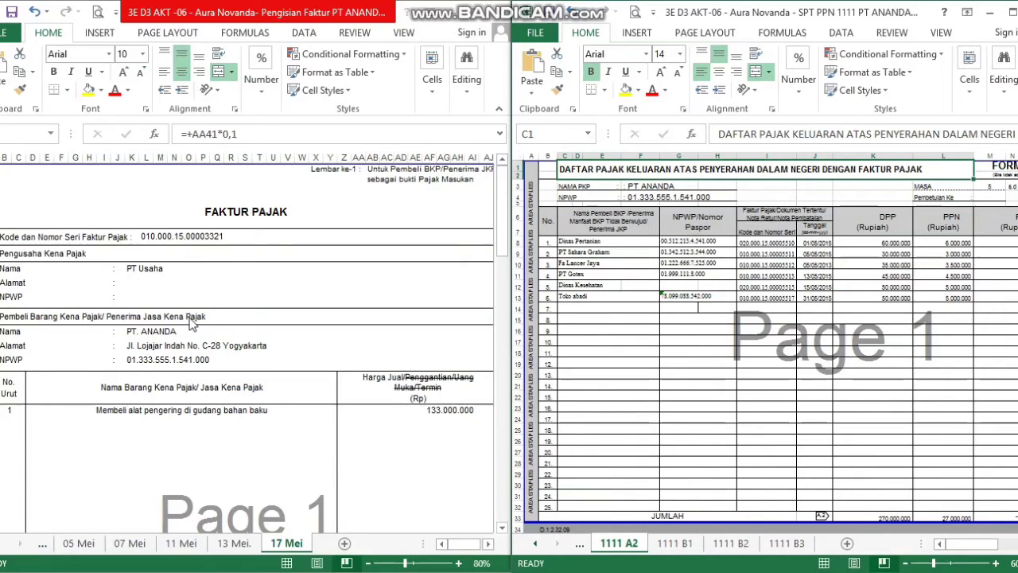
Go back through the invoice workbook's sheets to the output invoice 05 Mei (2)
click(45, 543)
click(45, 543)
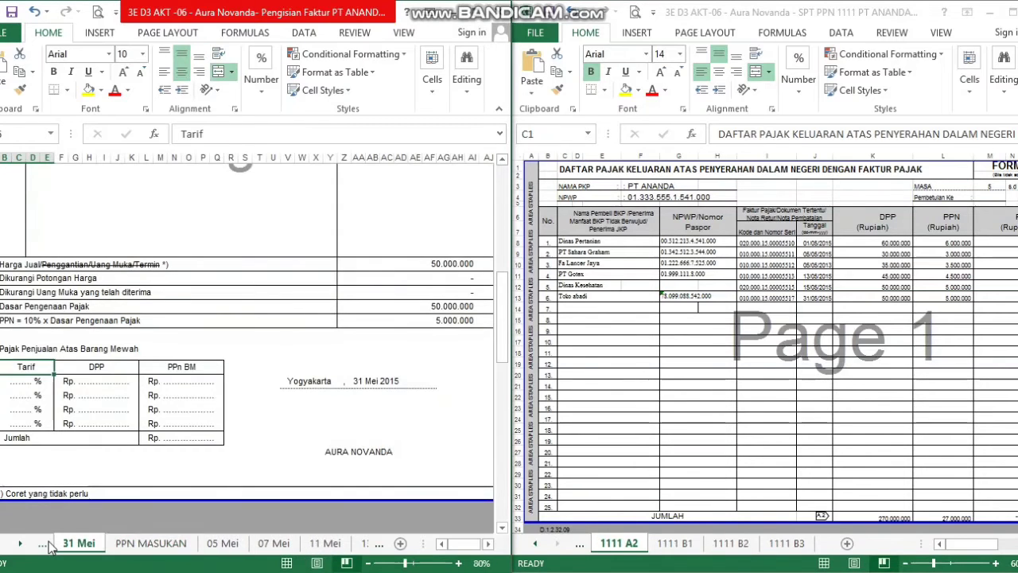
click(45, 543)
click(46, 544)
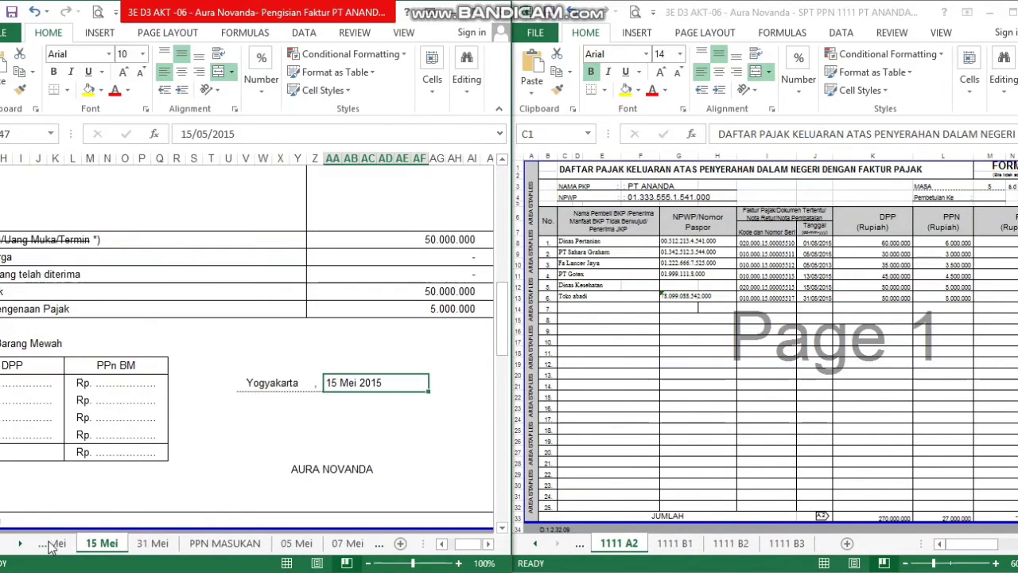
click(46, 544)
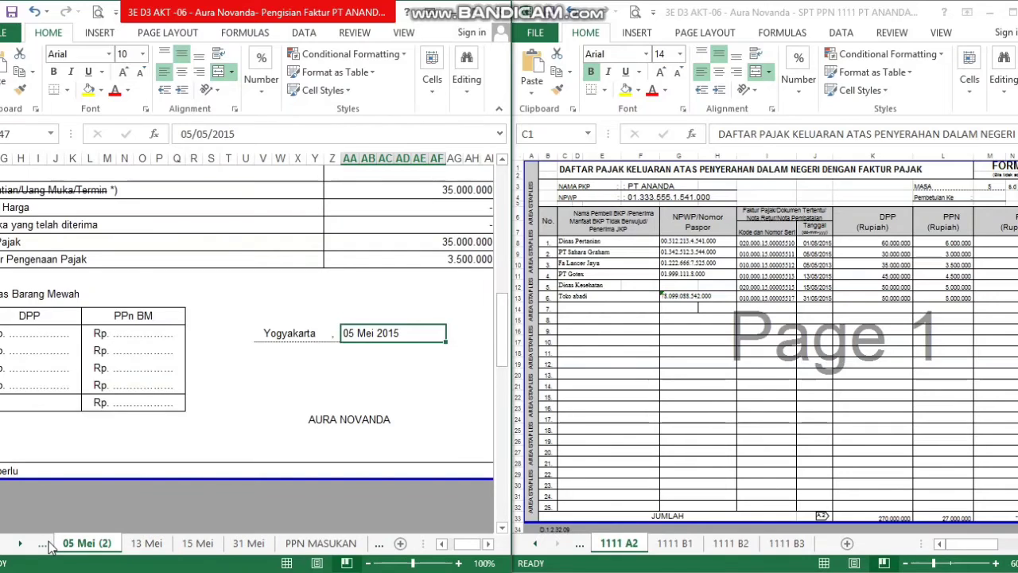
Review the form 1111 A2 header entries for company name, NPWP and tax period
click(576, 187)
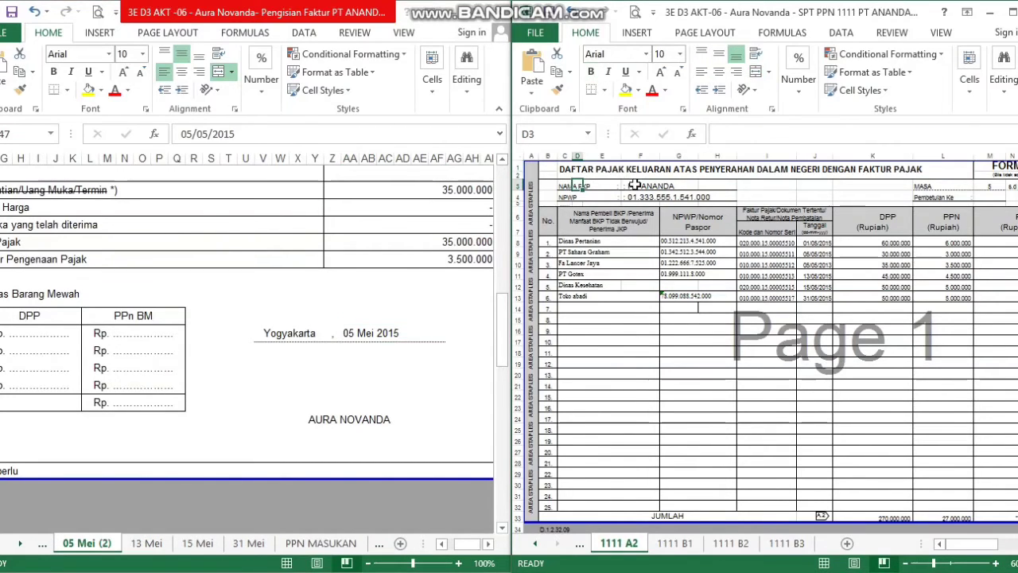
click(634, 185)
click(639, 202)
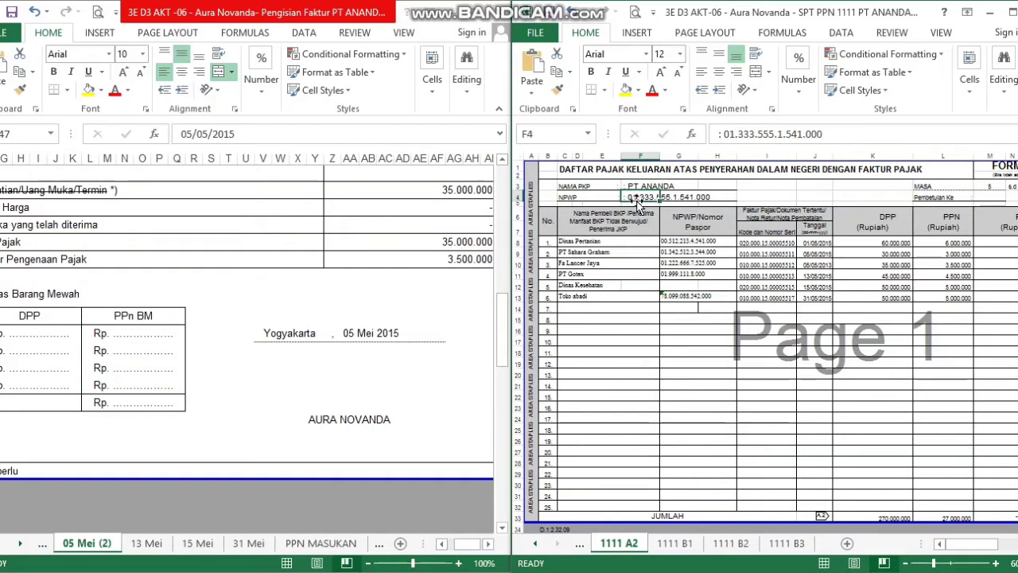
click(991, 185)
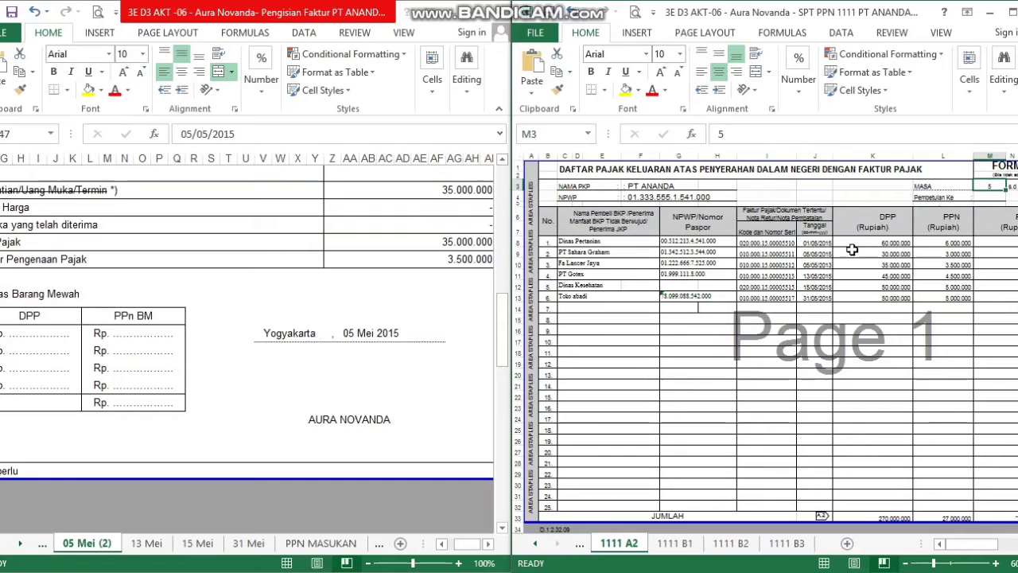
Review the Dinas Pertanian row on form 1111 A2, covering buyer name, NPWP and invoice serial number
click(605, 241)
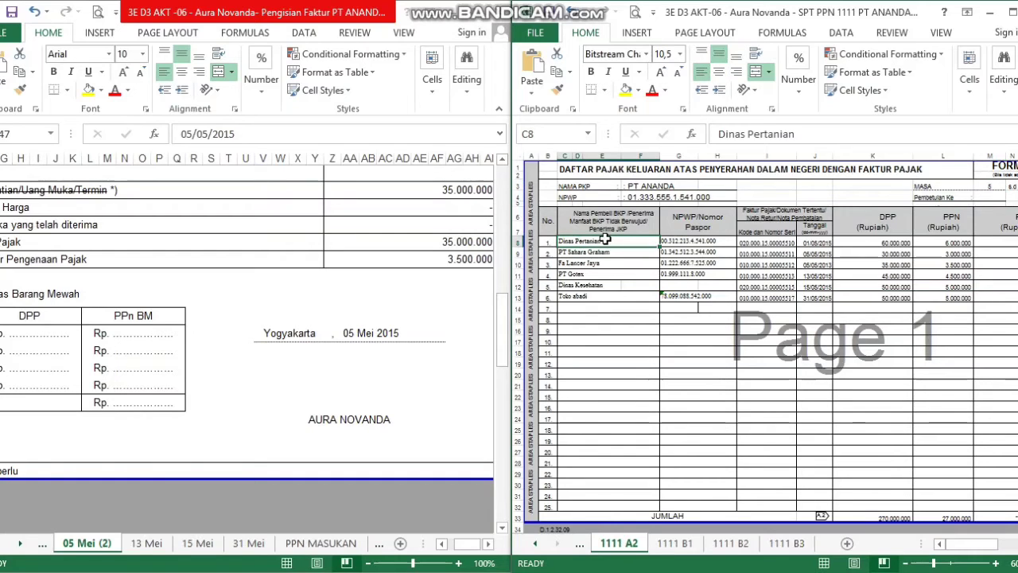
click(713, 245)
click(765, 251)
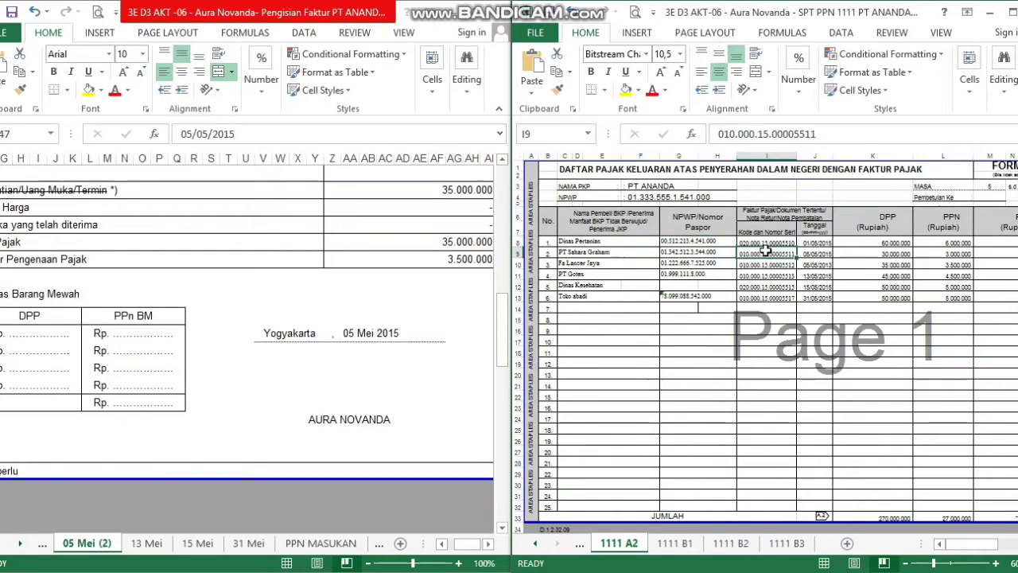
click(765, 243)
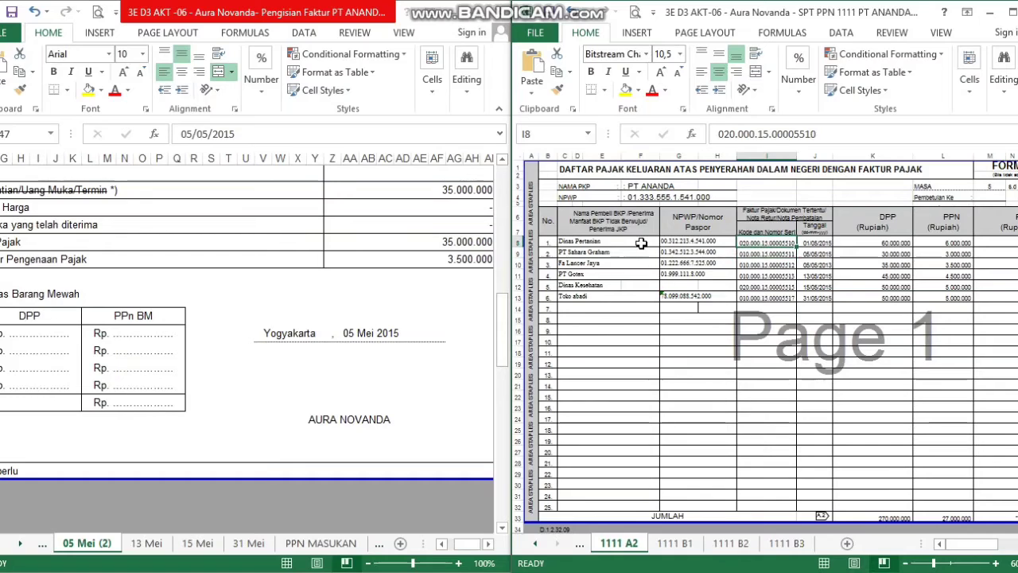
click(615, 241)
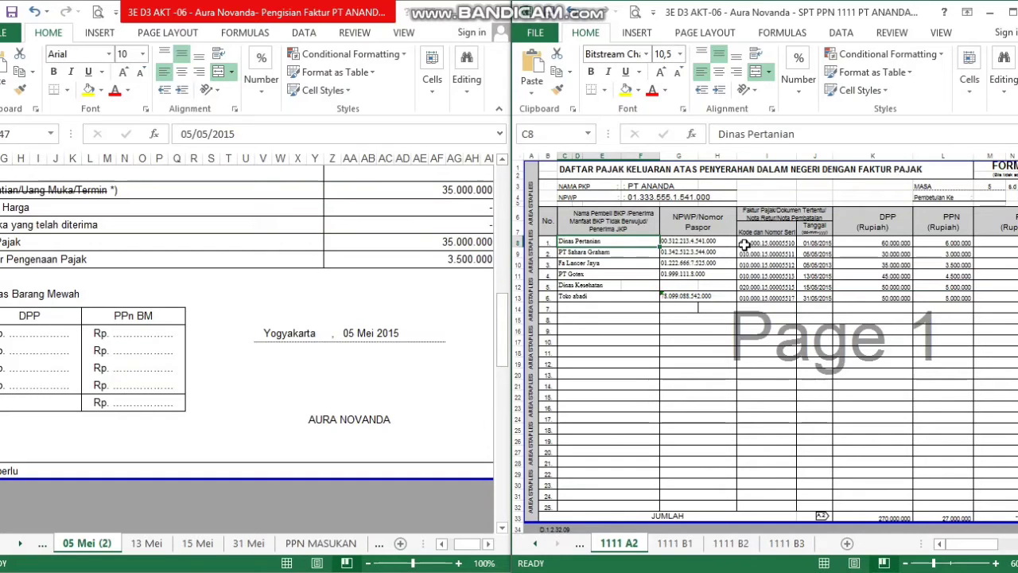
Compare the 01 Mei invoice's buyer NPWP, serial number, tax base and PPN with the Dinas Pertanian row on form 1111 A2
click(44, 547)
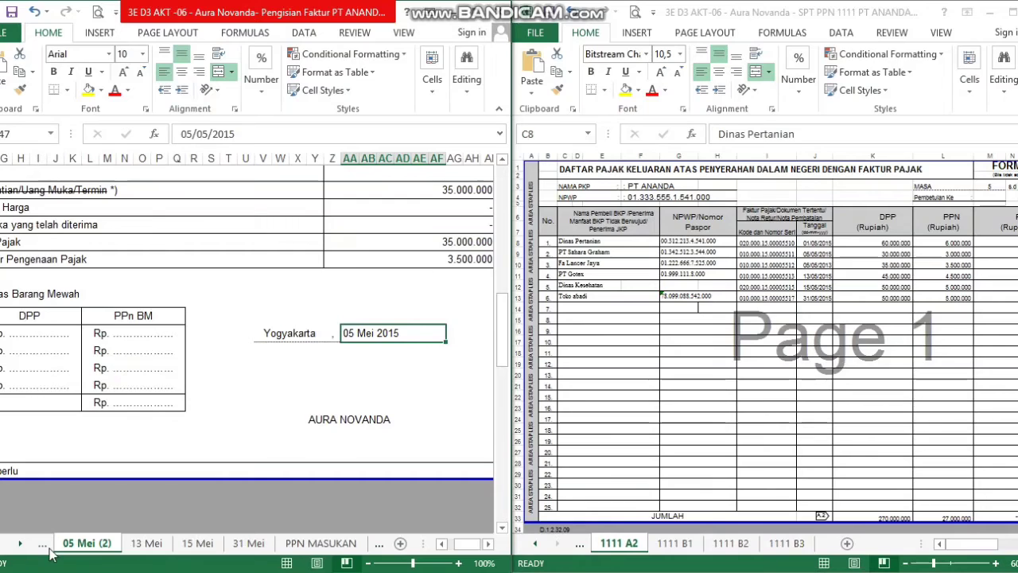
click(45, 546)
click(44, 546)
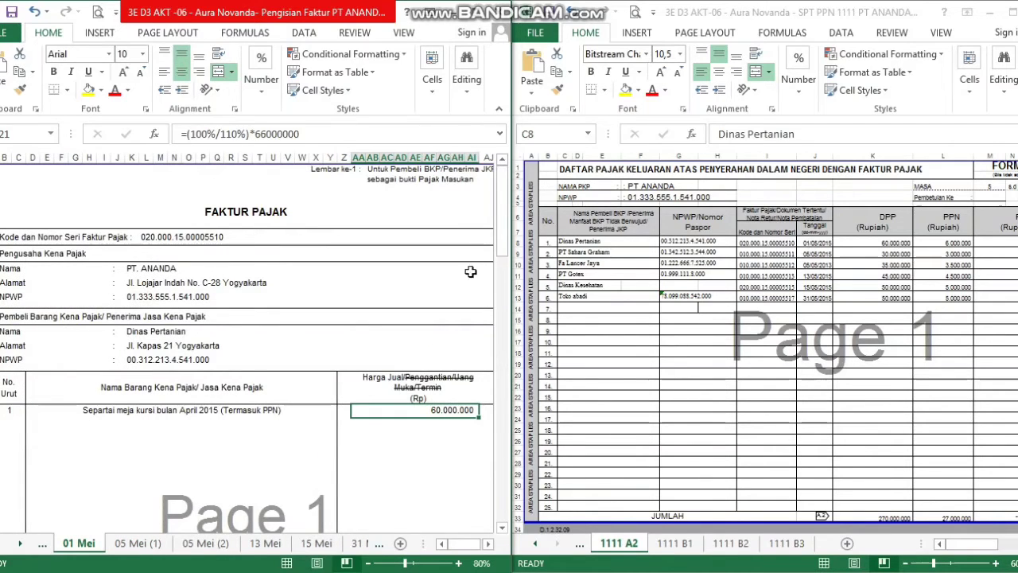
scroll(211, 247, down, 1)
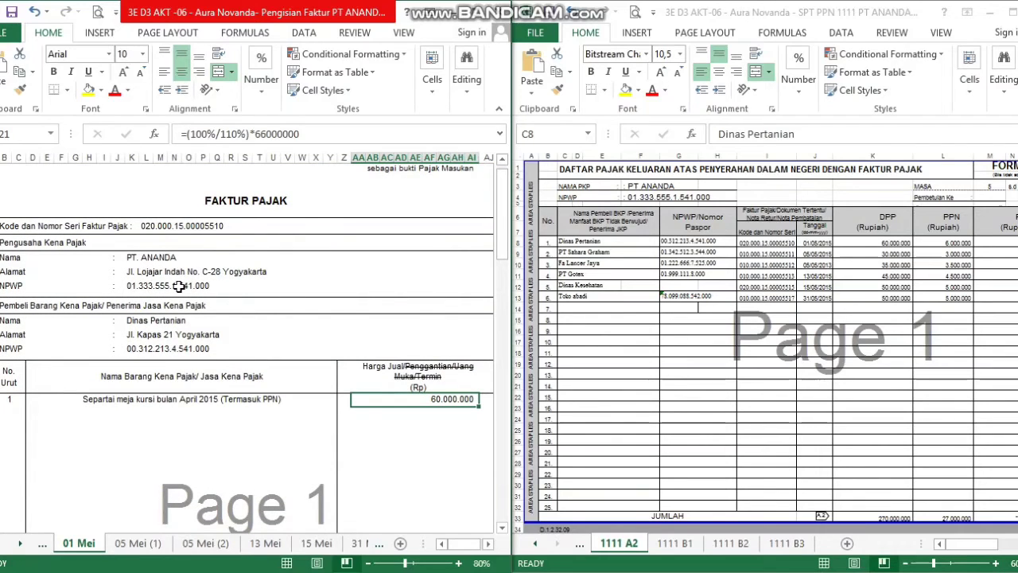
click(193, 349)
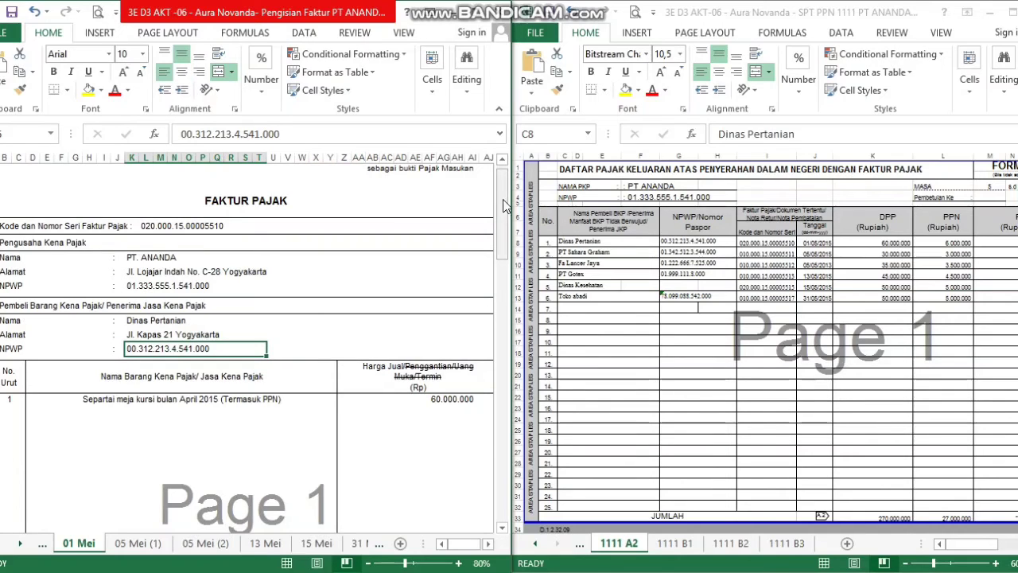
click(193, 227)
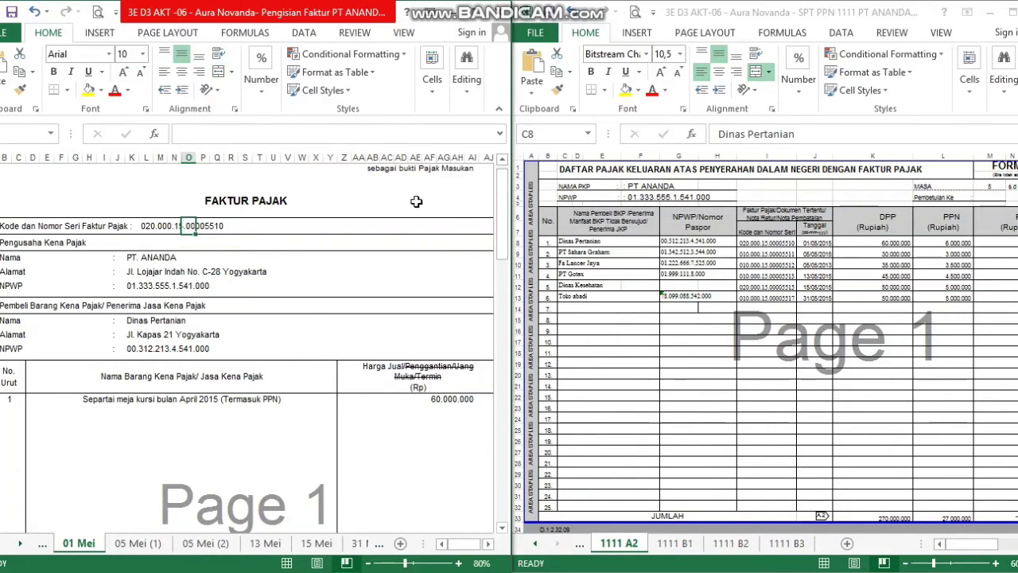
drag(504, 217, 500, 291)
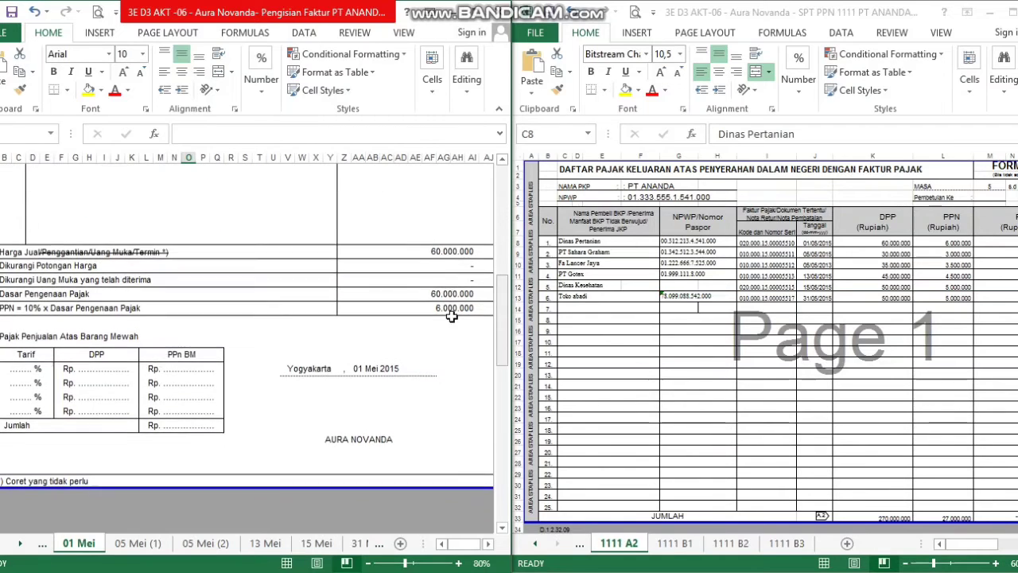
click(430, 304)
click(430, 296)
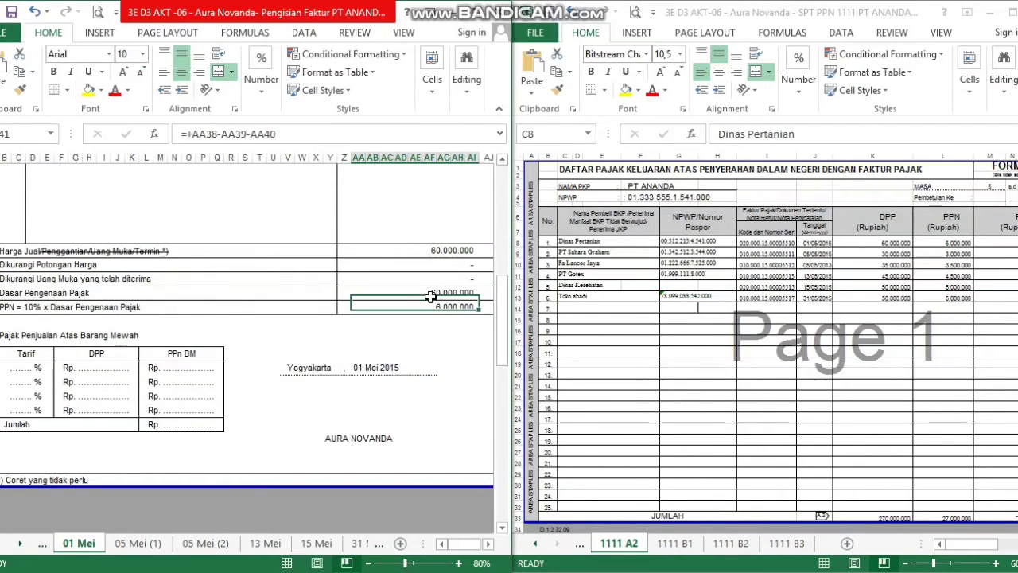
click(439, 308)
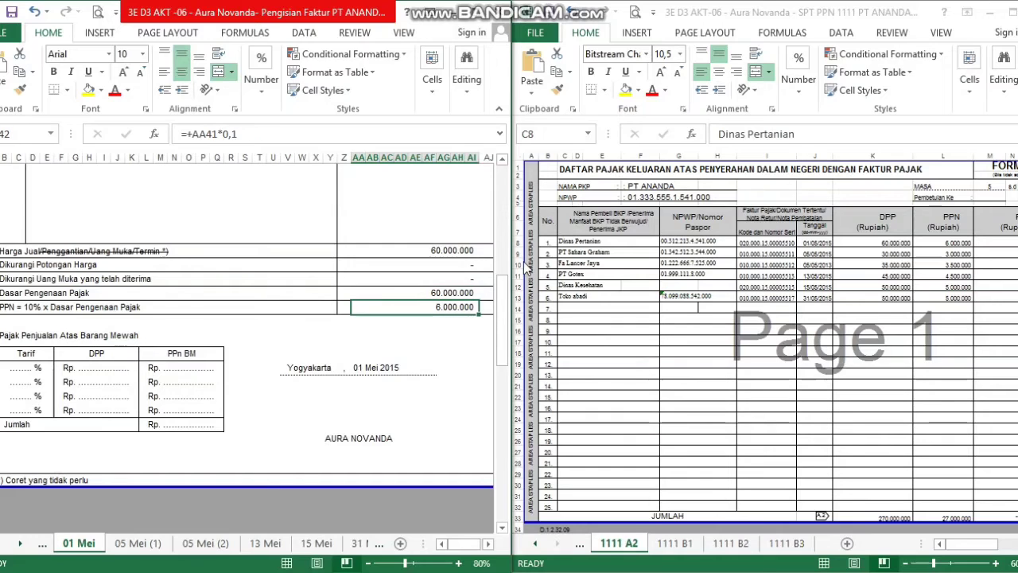
Check the 05 Mei (1) invoice's buyer NPWP, serial number, tax base and PPN against the PT Sahara Graham row
click(132, 547)
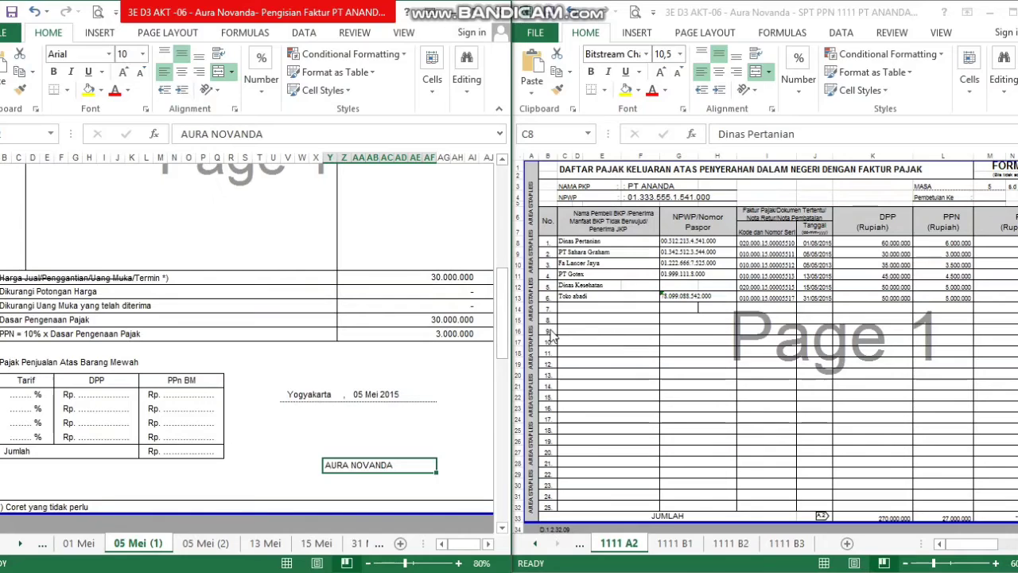
drag(501, 322, 510, 240)
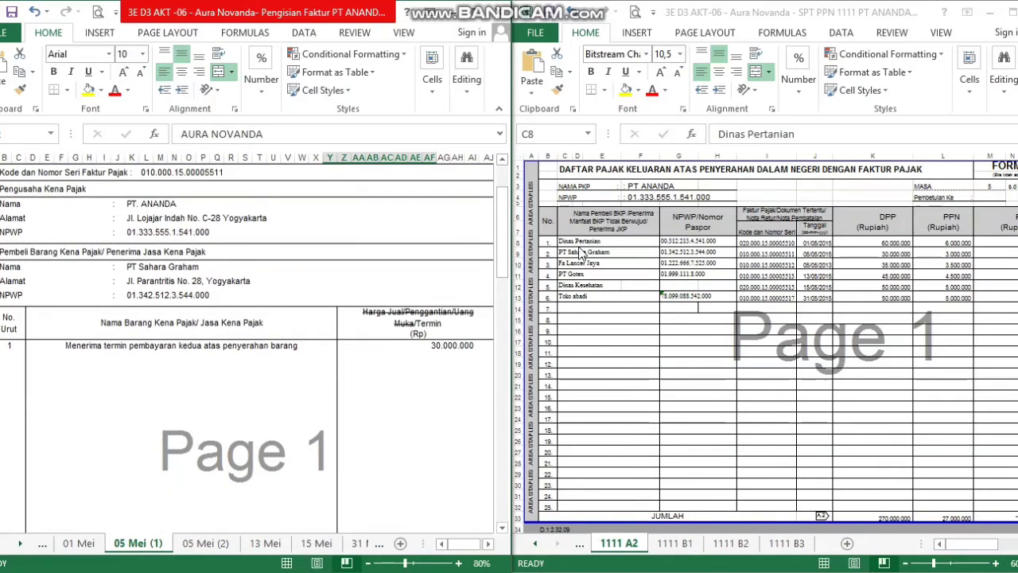
click(166, 293)
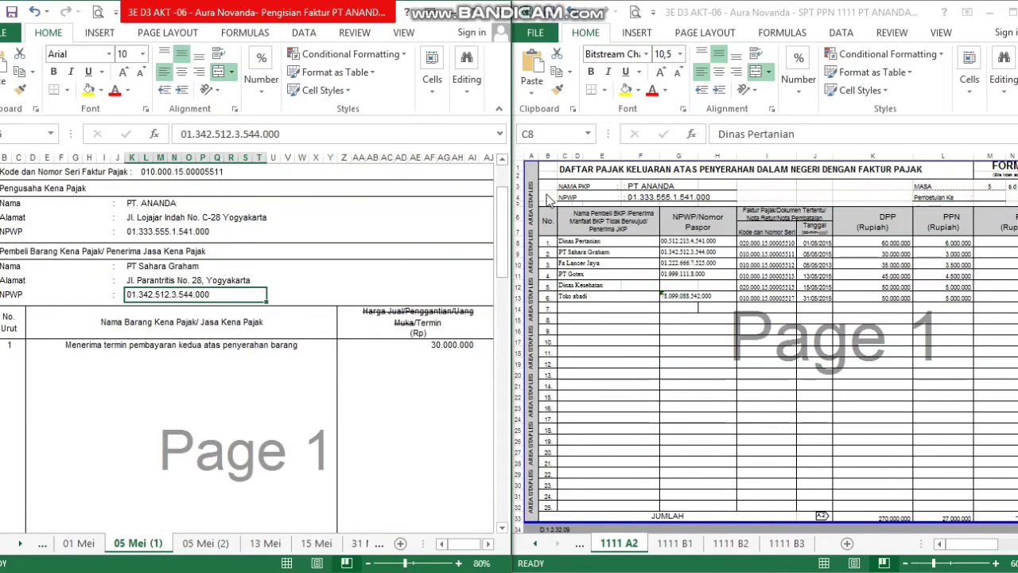
drag(504, 211, 504, 203)
click(175, 197)
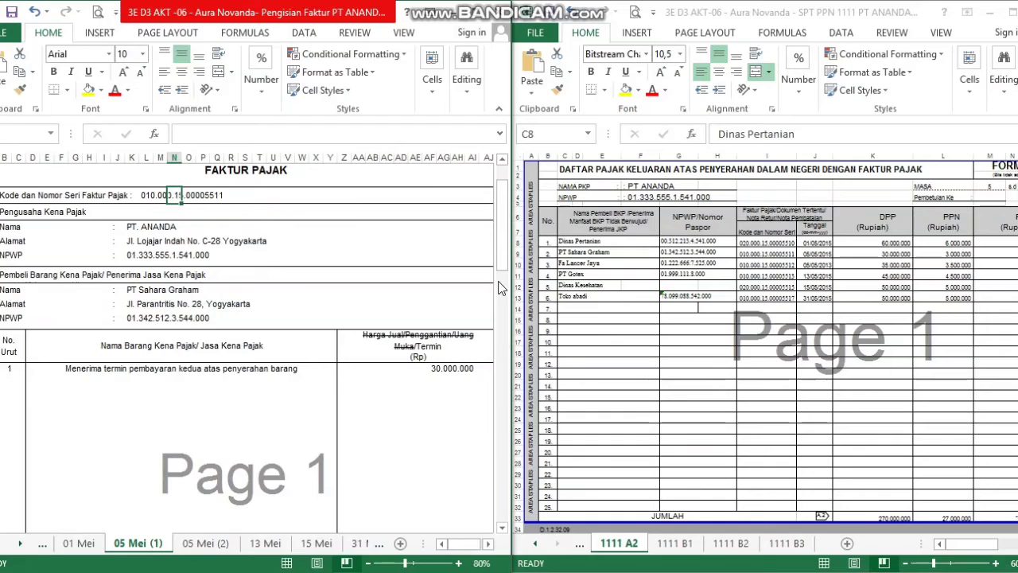
drag(502, 275, 502, 366)
click(444, 307)
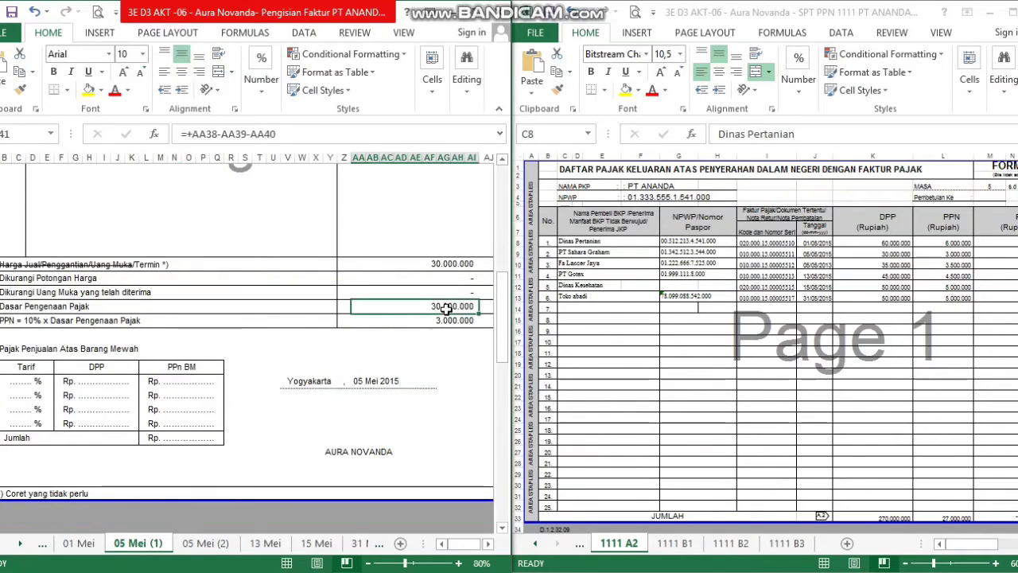
click(453, 323)
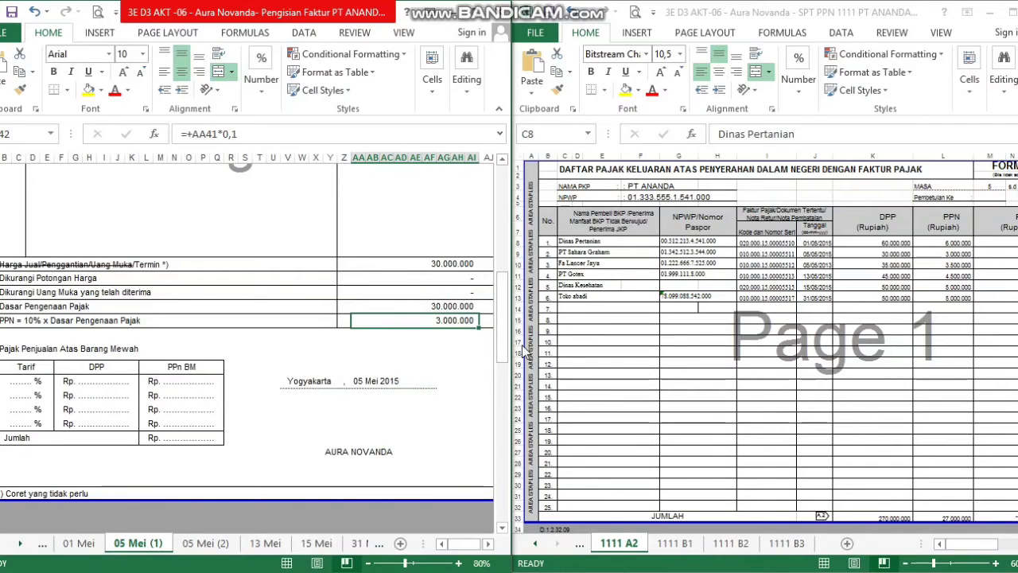
Check the 05 Mei (2) invoice's buyer name, NPWP, serial number, tax base and PPN against the Fa Lancer Jaya row
click(225, 543)
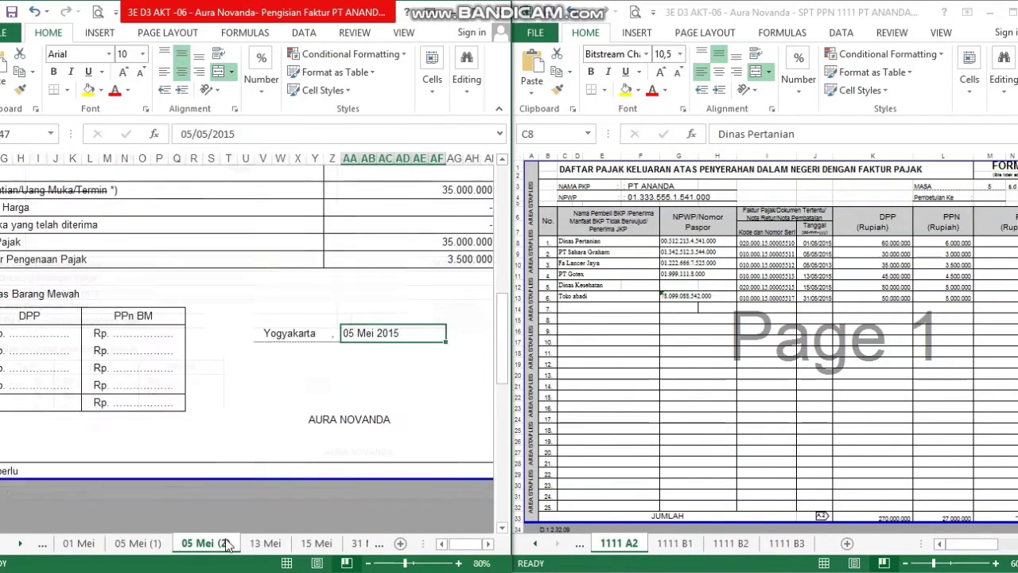
drag(504, 306, 504, 195)
click(109, 271)
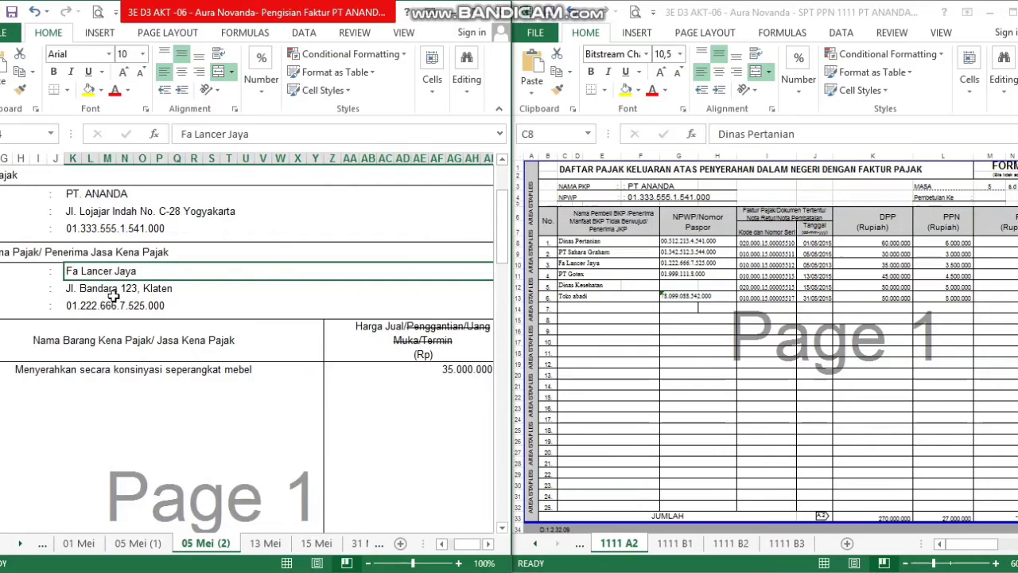
click(116, 305)
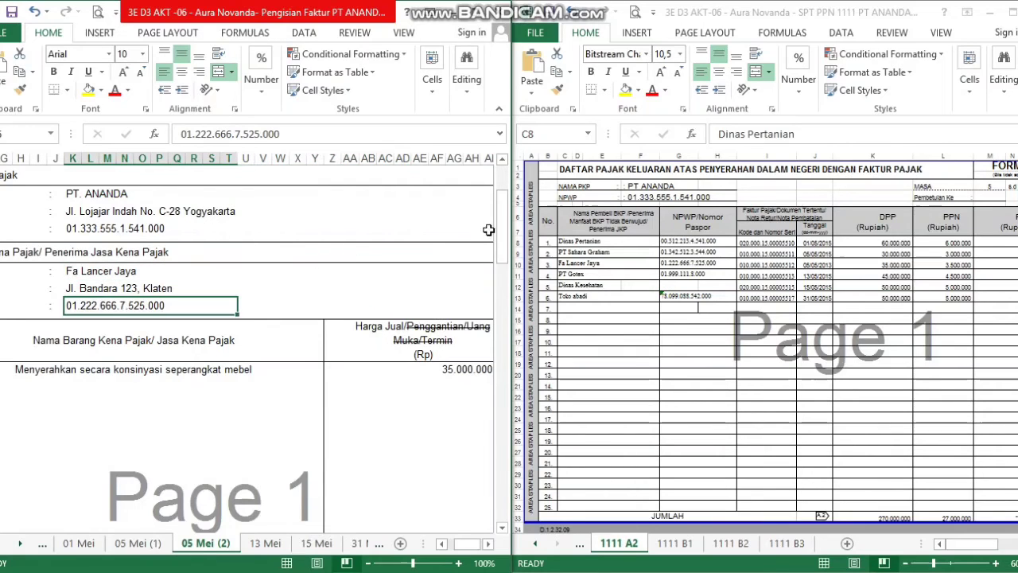
drag(502, 227, 500, 181)
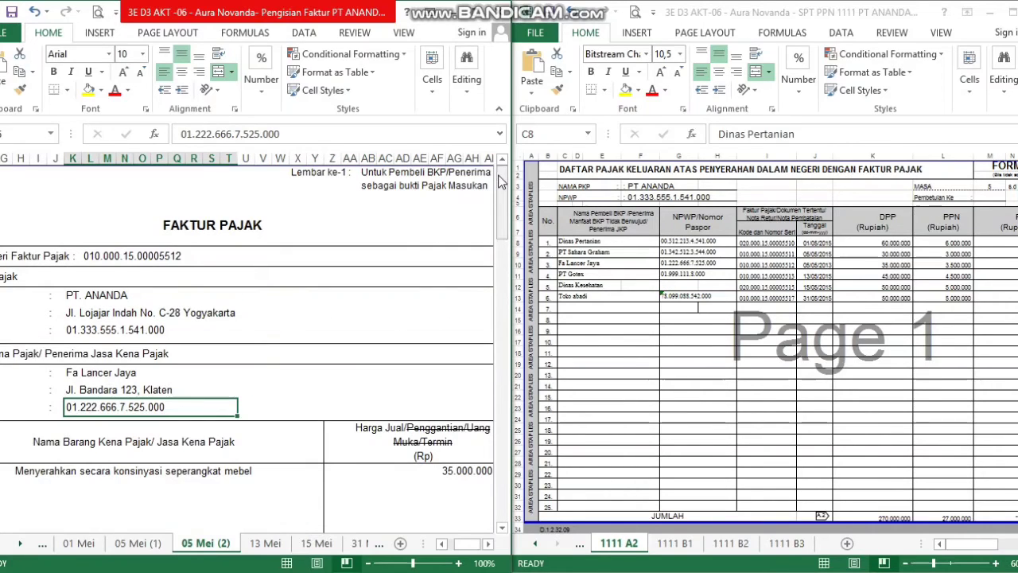
click(76, 257)
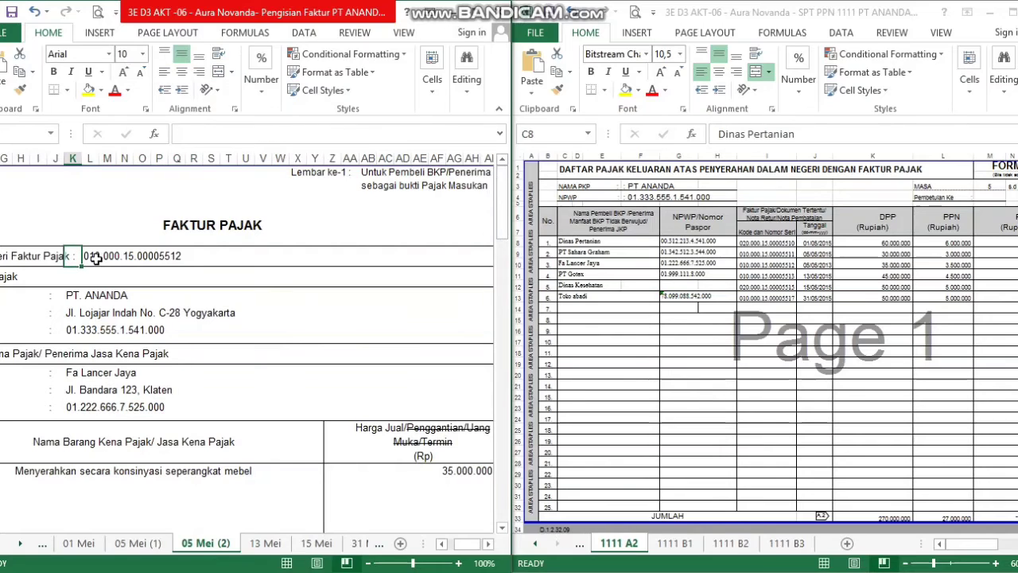
click(93, 257)
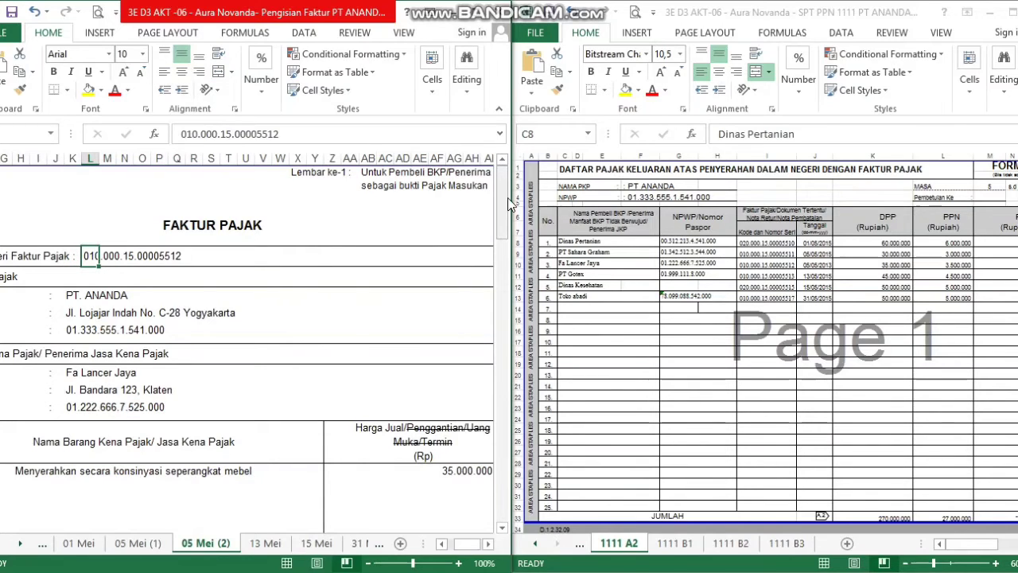
mouse_move(502, 209)
mouse_down()
mouse_move(512, 257)
mouse_move(503, 340)
mouse_move(503, 315)
mouse_up()
click(452, 293)
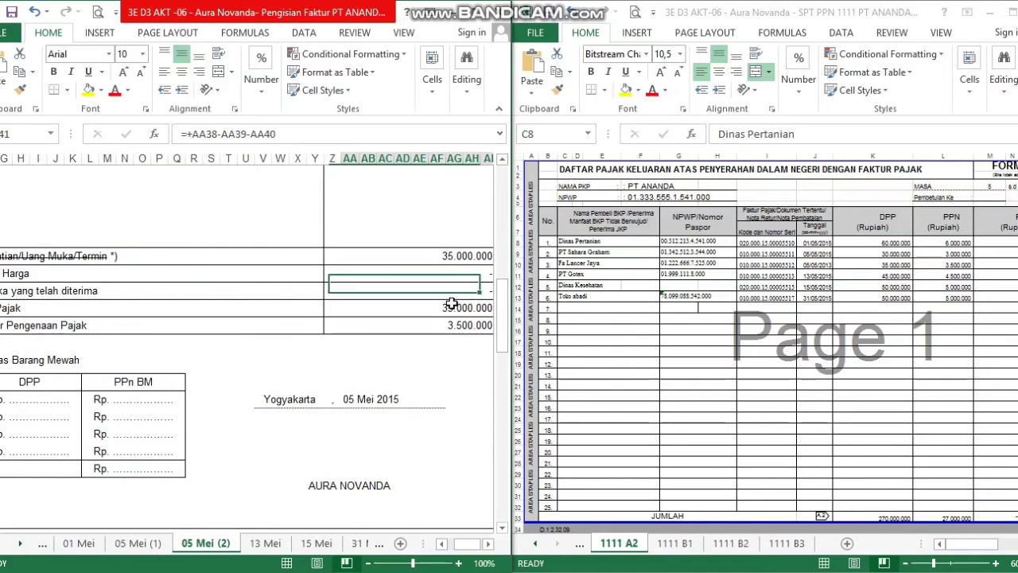
click(454, 307)
click(457, 332)
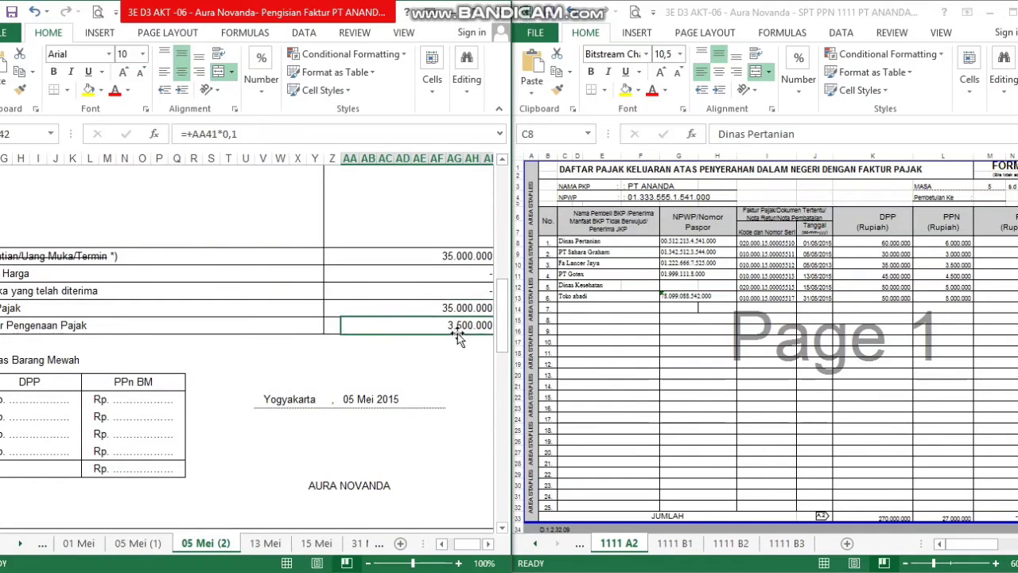
Check the 13 Mei invoice's buyer name, serial number, tax base, PPN and date against the PT Gotex row
click(265, 543)
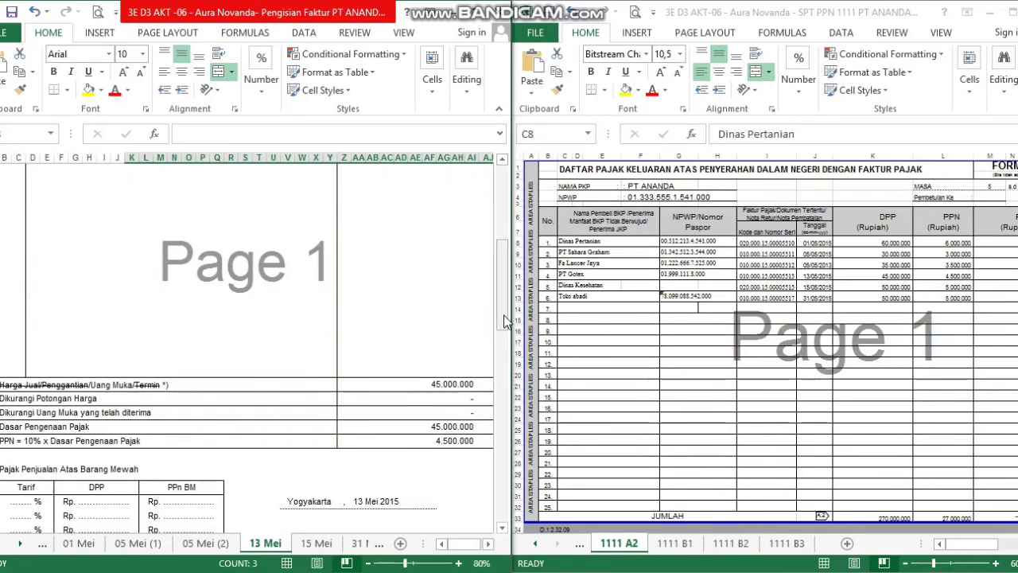
drag(504, 321, 504, 253)
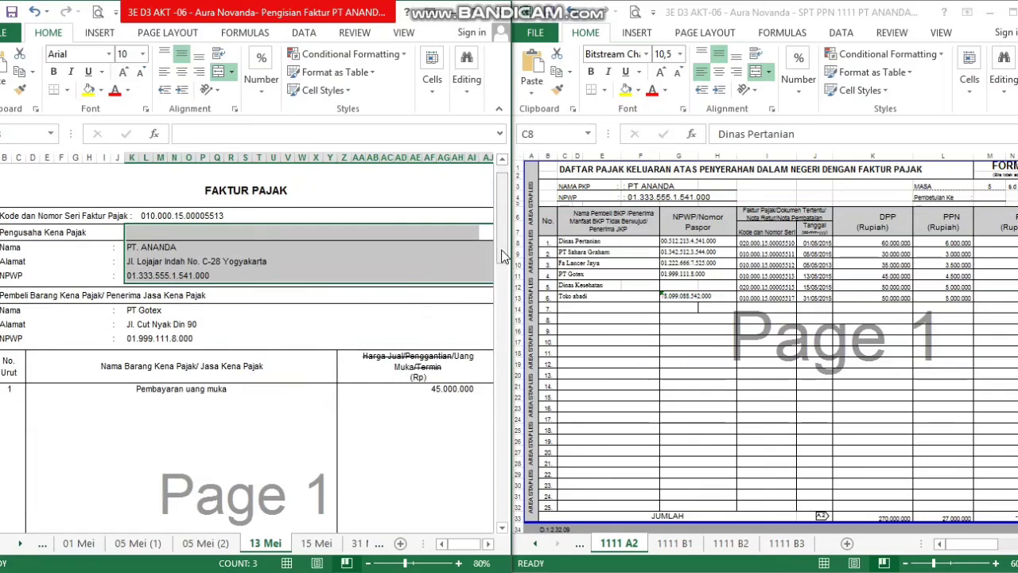
click(402, 295)
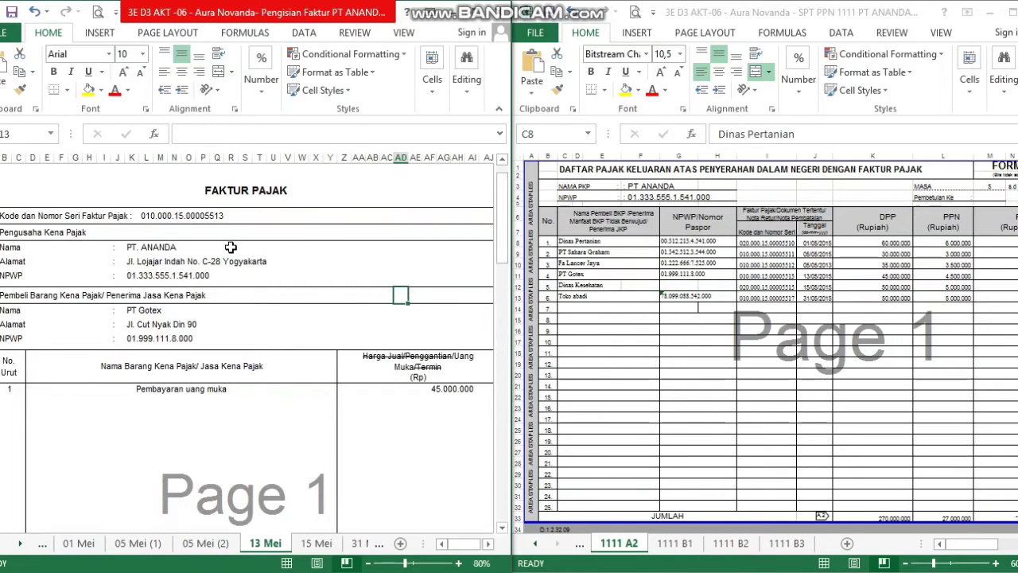
click(160, 310)
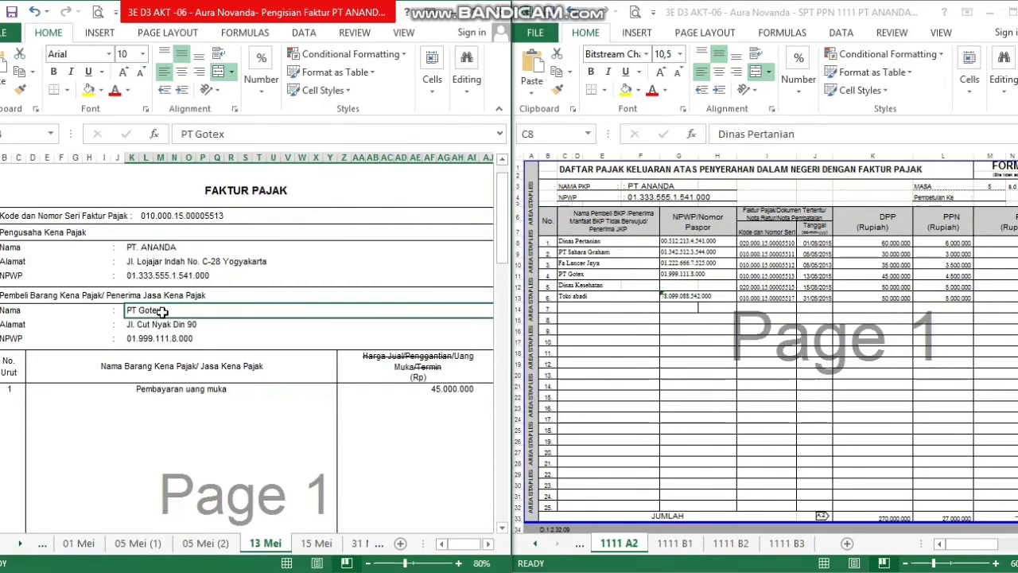
click(176, 216)
drag(506, 209, 499, 291)
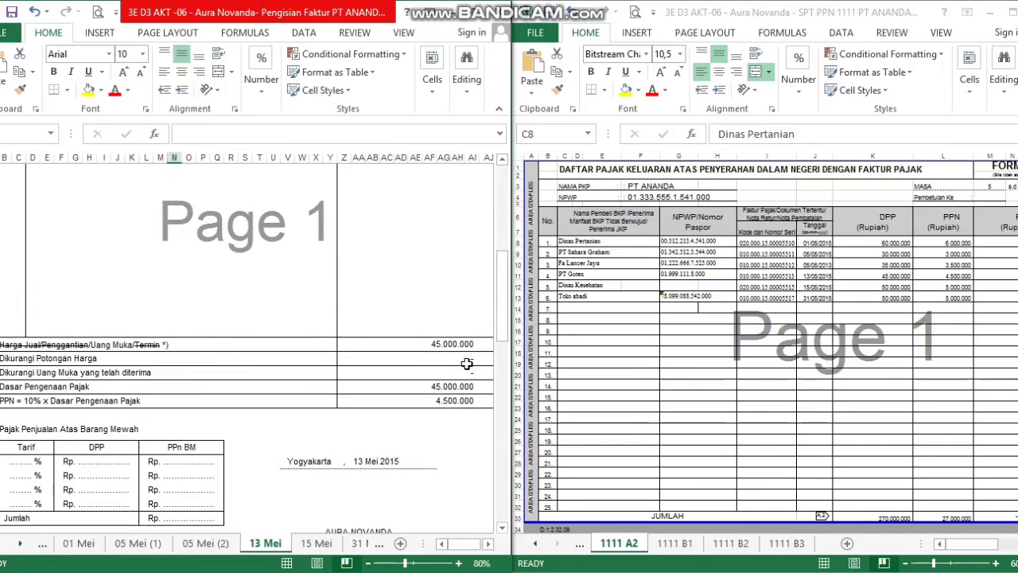
click(462, 387)
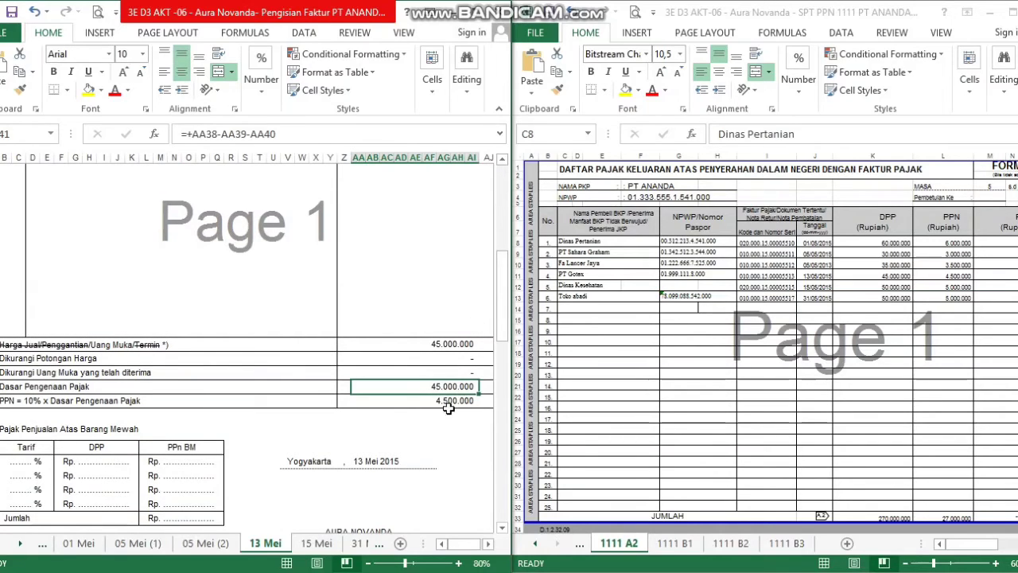
click(447, 401)
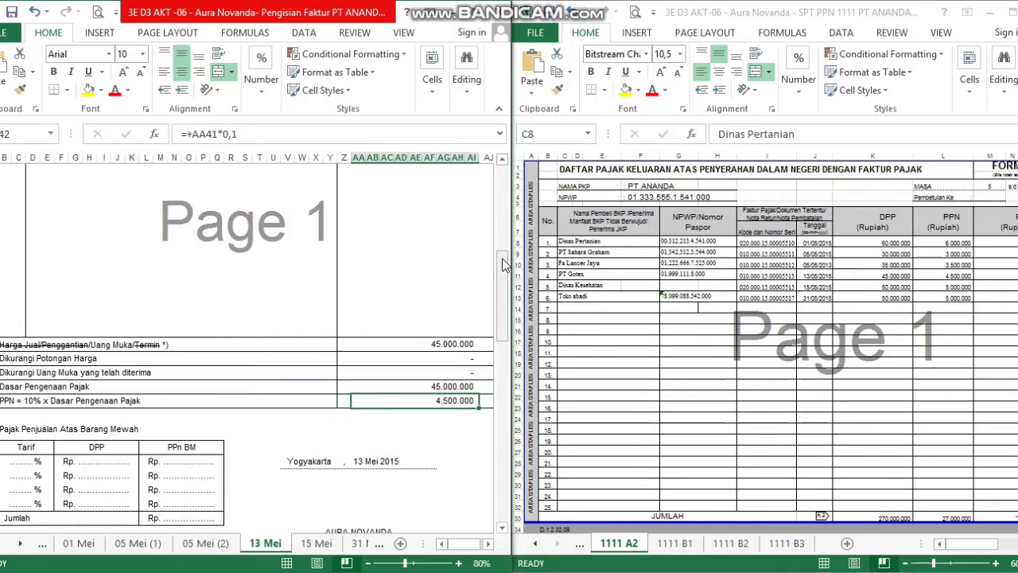
drag(506, 265, 504, 293)
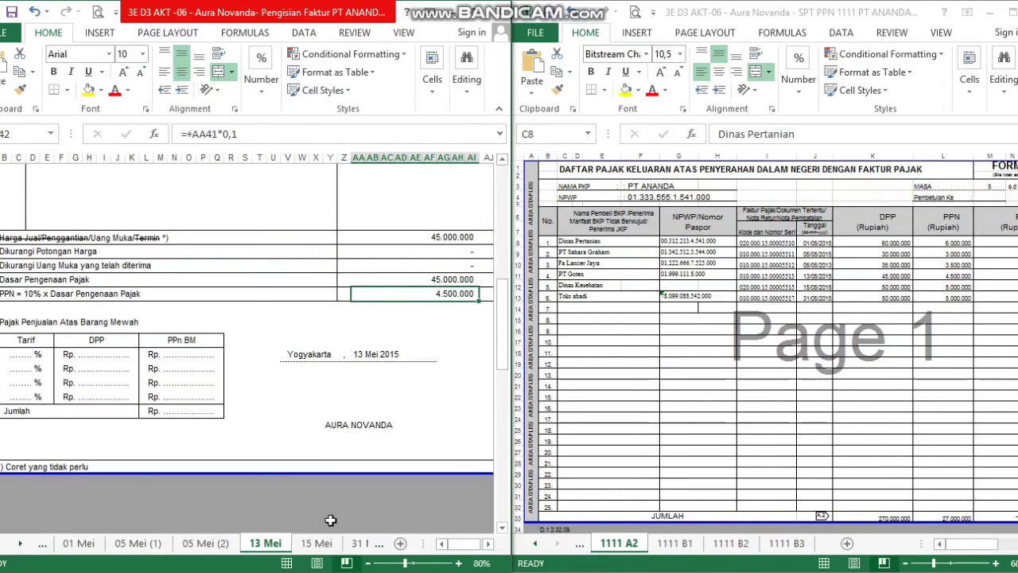
Check the 15 Mei invoice's buyer name, NPWP, serial number, tax base and PPN against the Dinas Kesehatan row on form 1111 A2
click(322, 545)
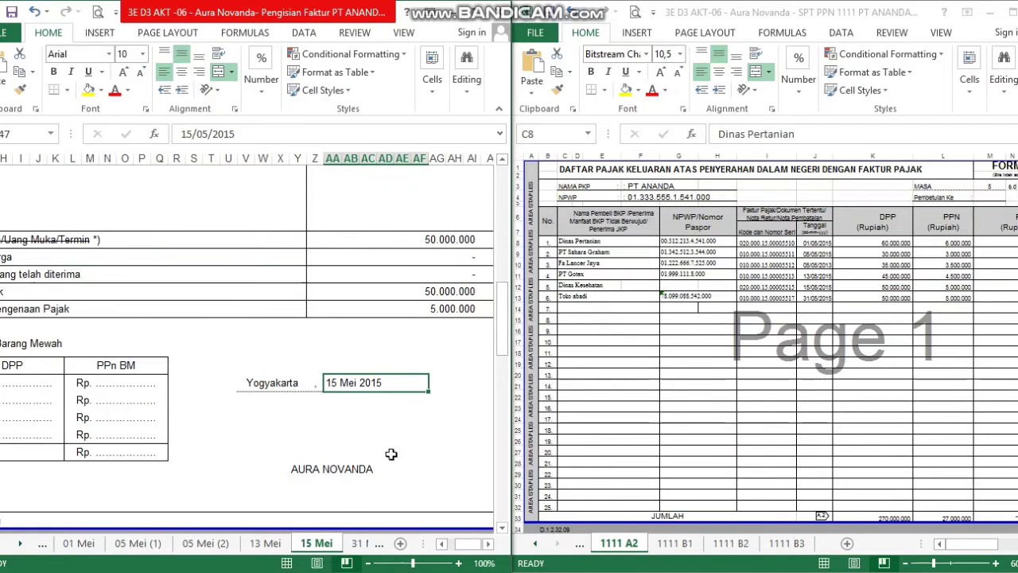
drag(497, 324, 501, 214)
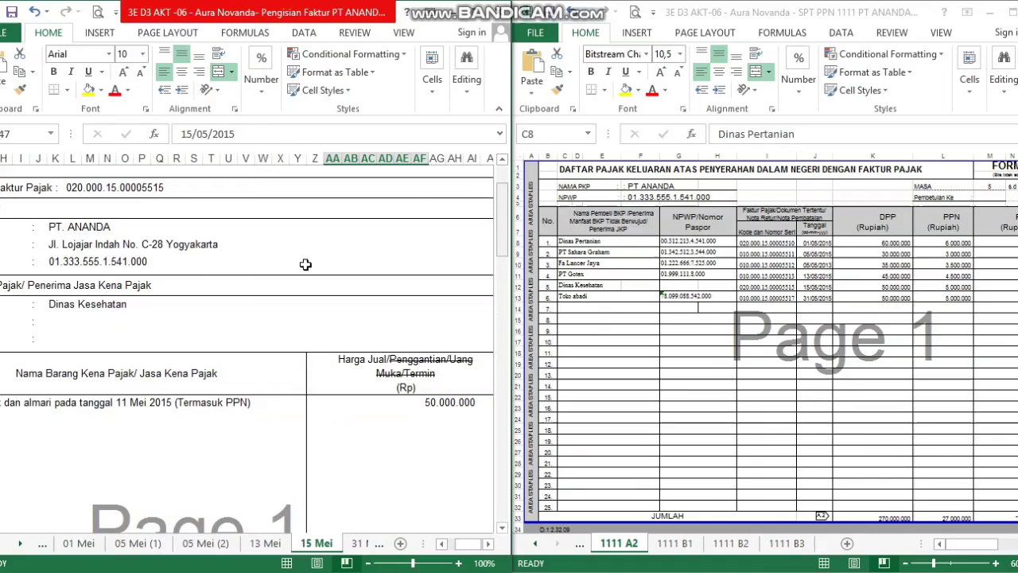
click(107, 308)
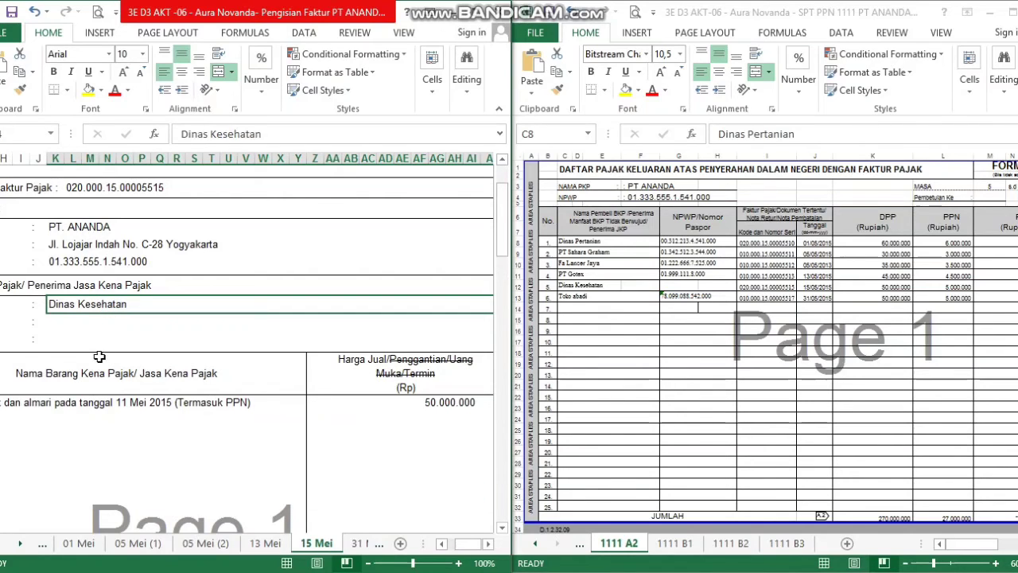
click(81, 342)
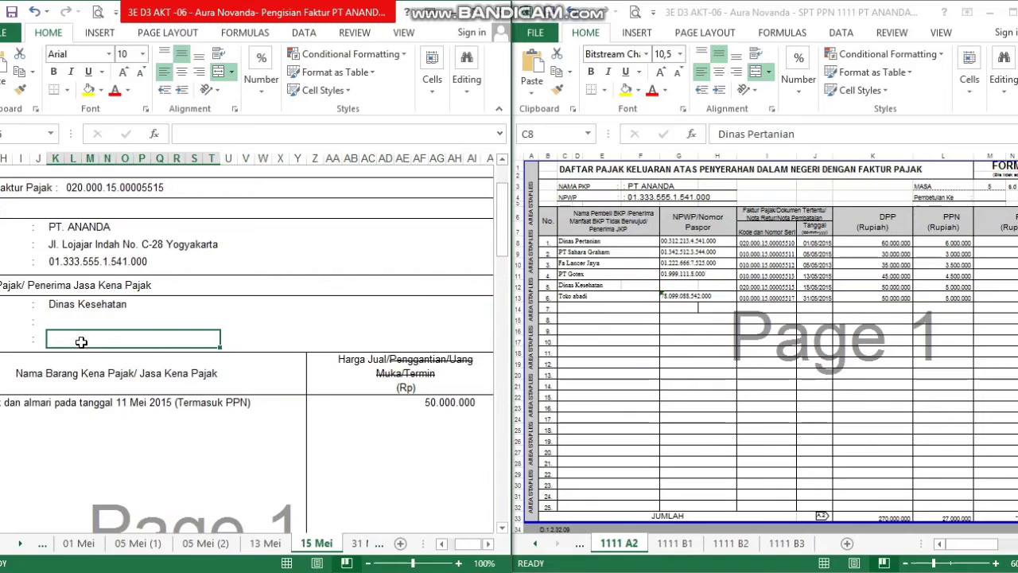
click(95, 197)
click(95, 191)
click(73, 188)
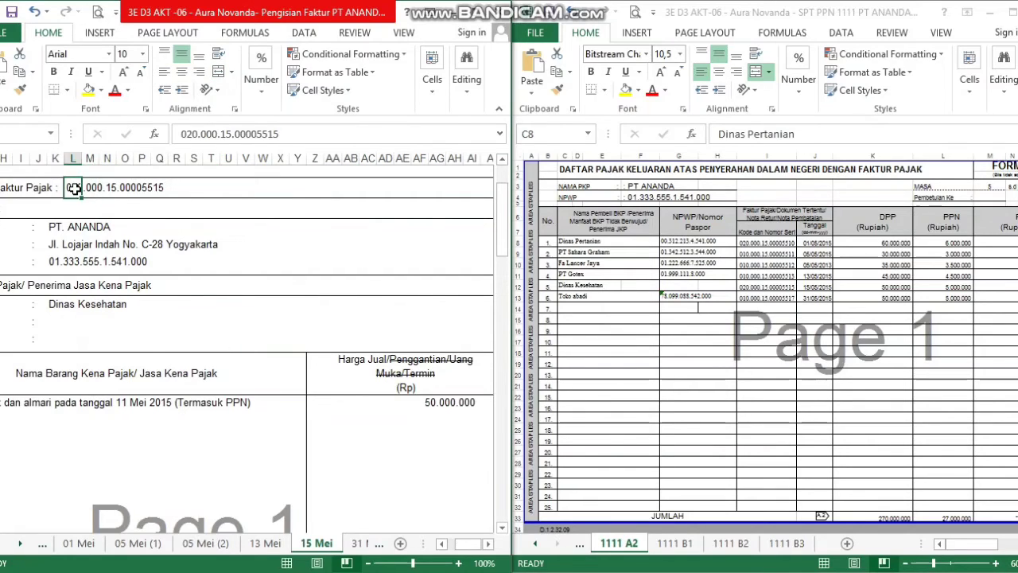
click(477, 214)
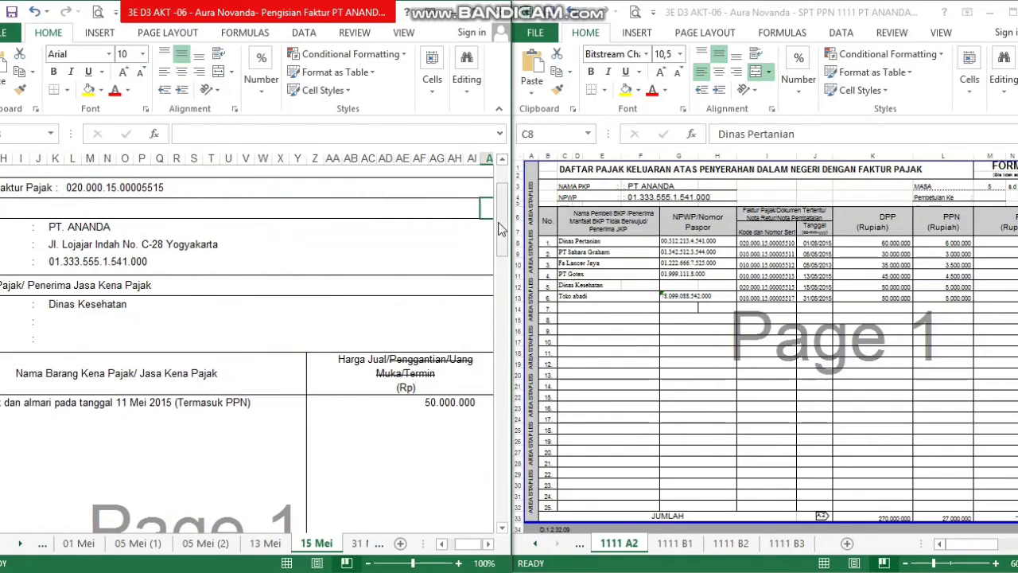
click(425, 244)
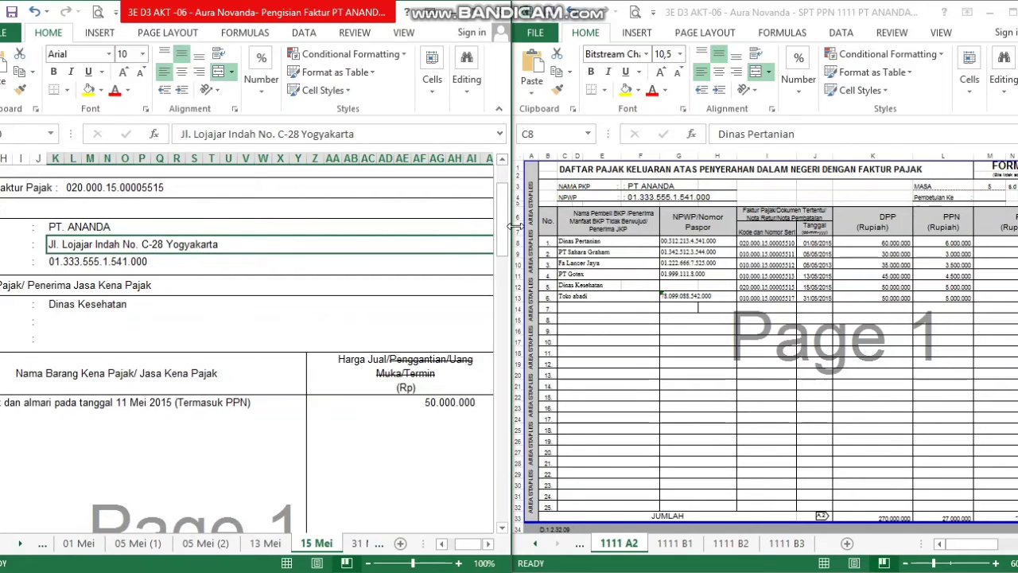
drag(502, 229, 499, 326)
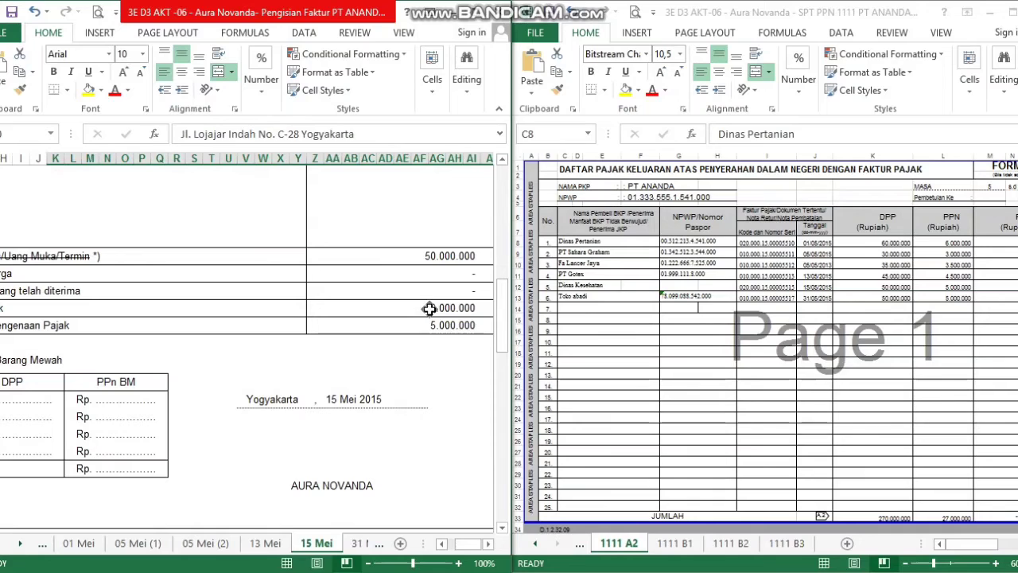
click(429, 330)
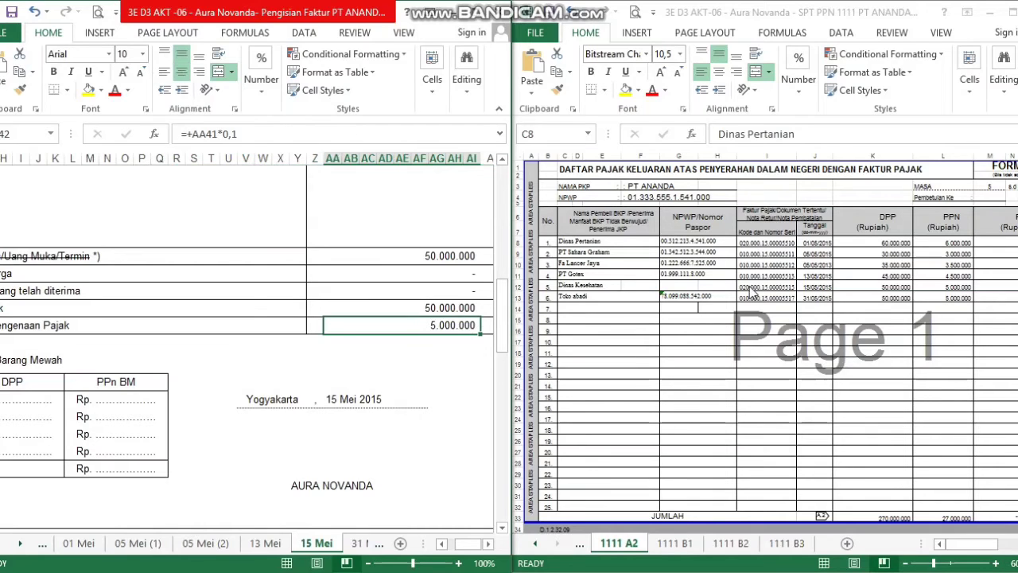
Check the 31 Mei invoice's buyer name, NPWP, serial number, tax base and PPN against the Toko Abadi row
click(355, 544)
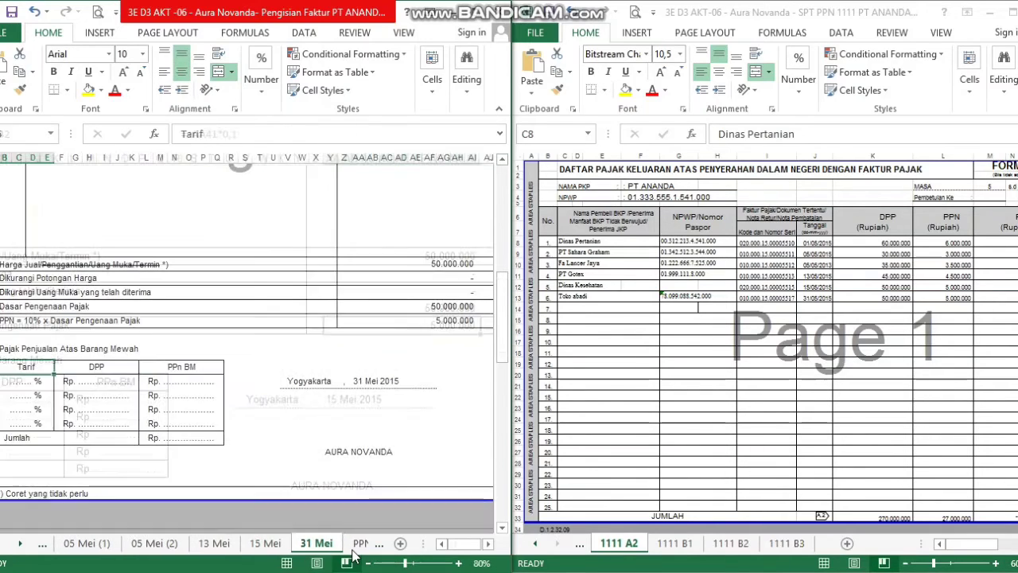
drag(498, 327, 509, 229)
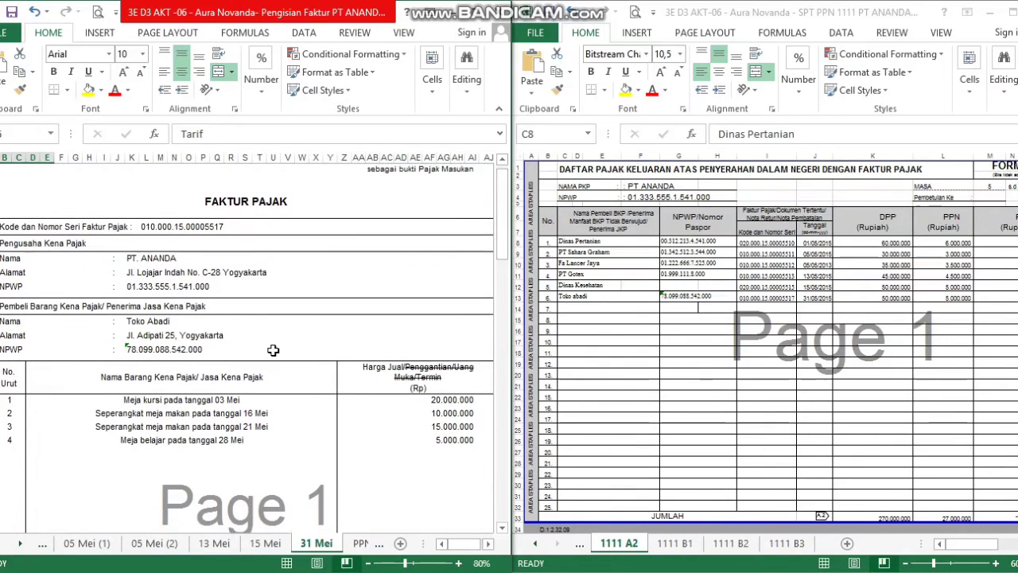
click(176, 320)
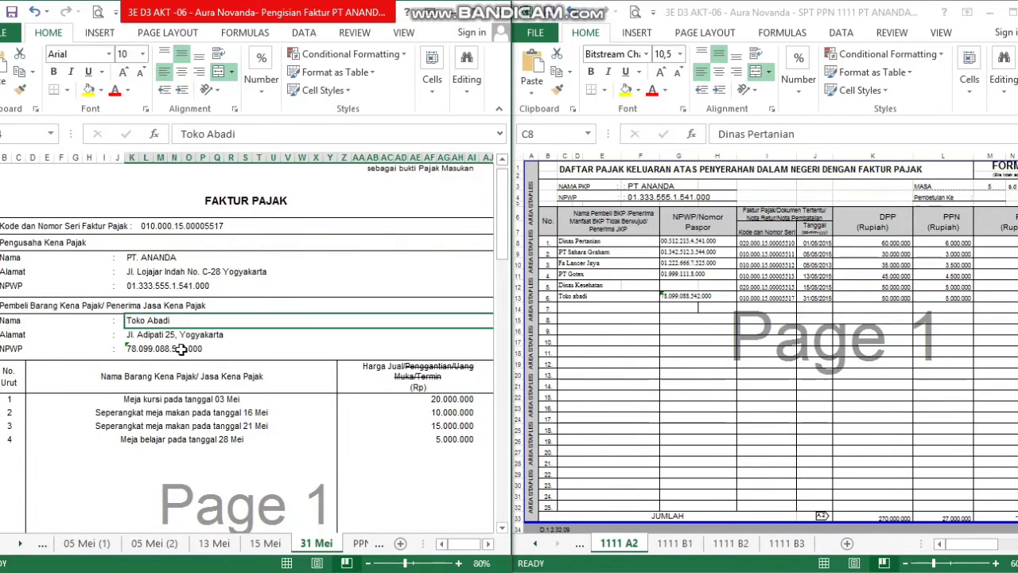
key(Down)
key(Down)
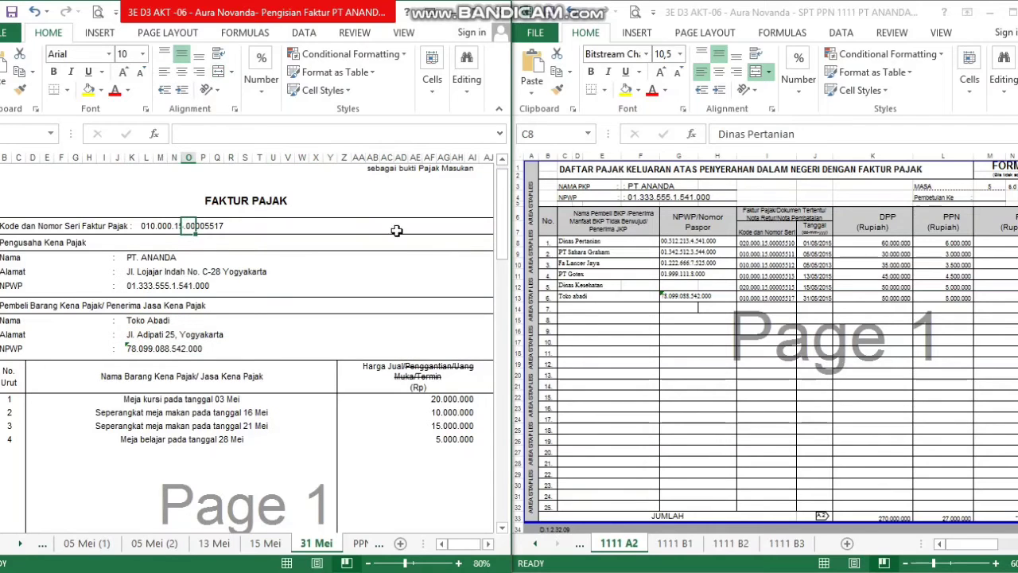
click(407, 405)
drag(501, 237, 484, 329)
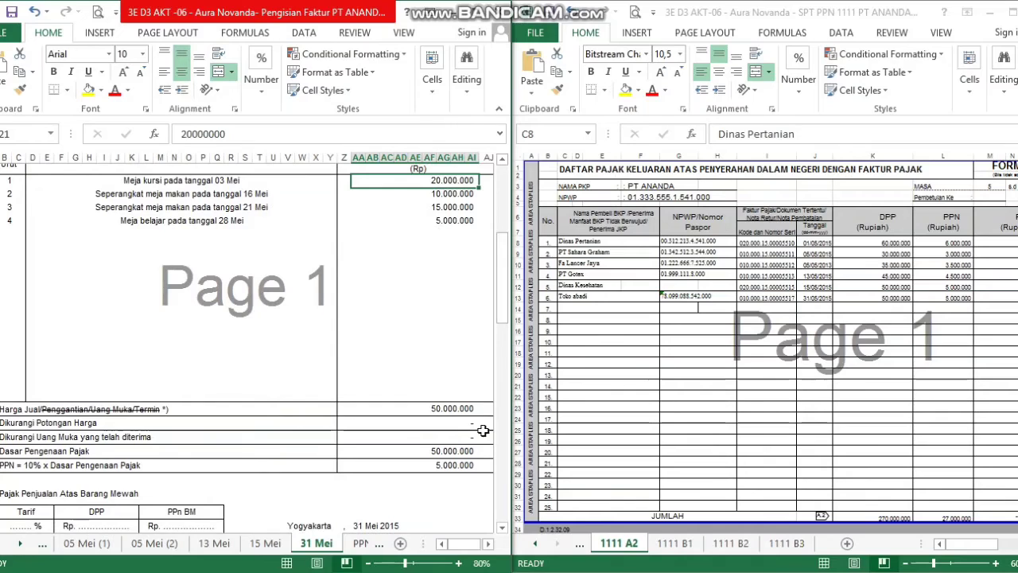
click(471, 452)
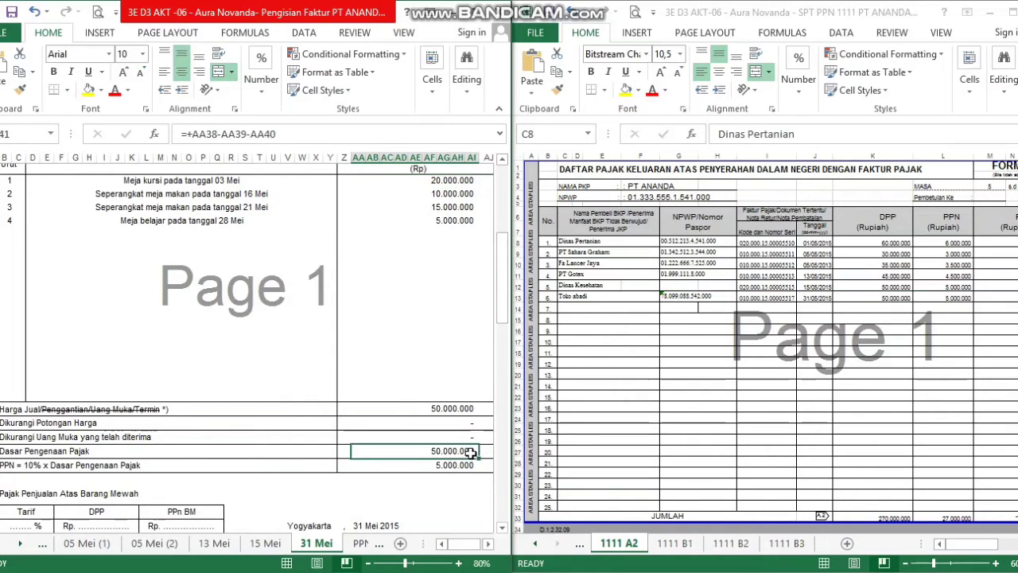
click(459, 468)
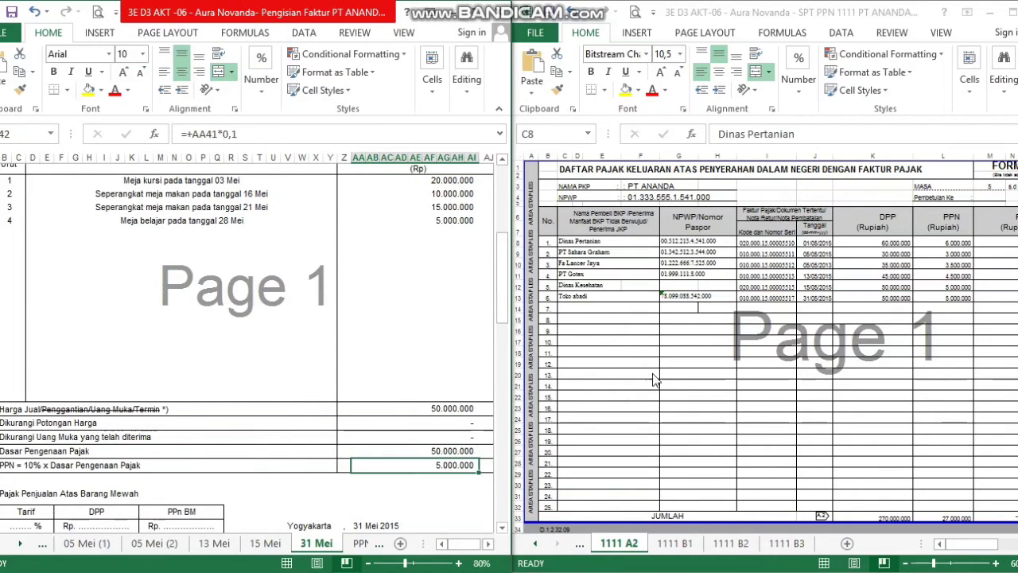
Review the DPP and PPN columns of form 1111 A2 and their totals in the JUMLAH row
click(813, 318)
click(904, 309)
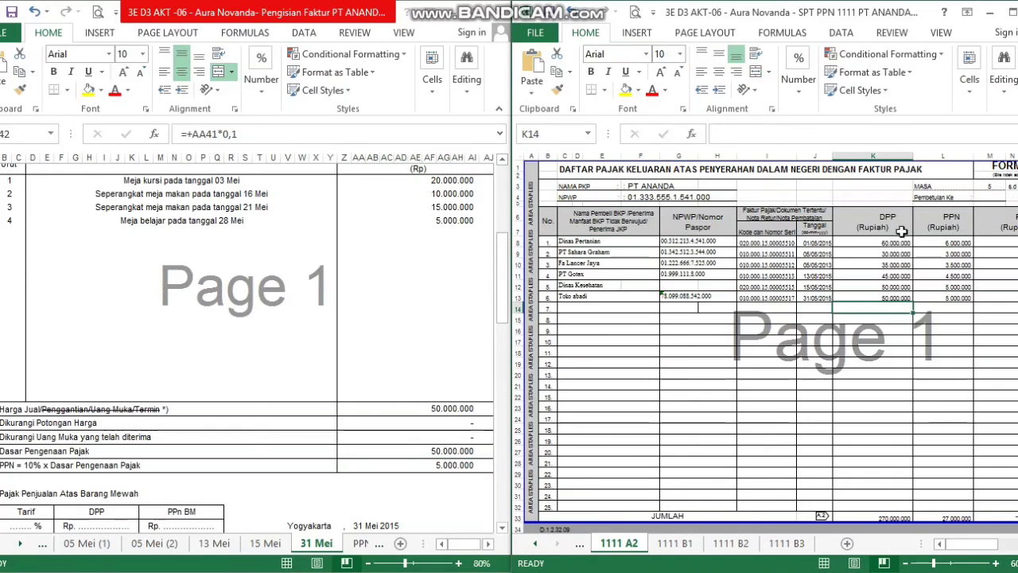
click(932, 518)
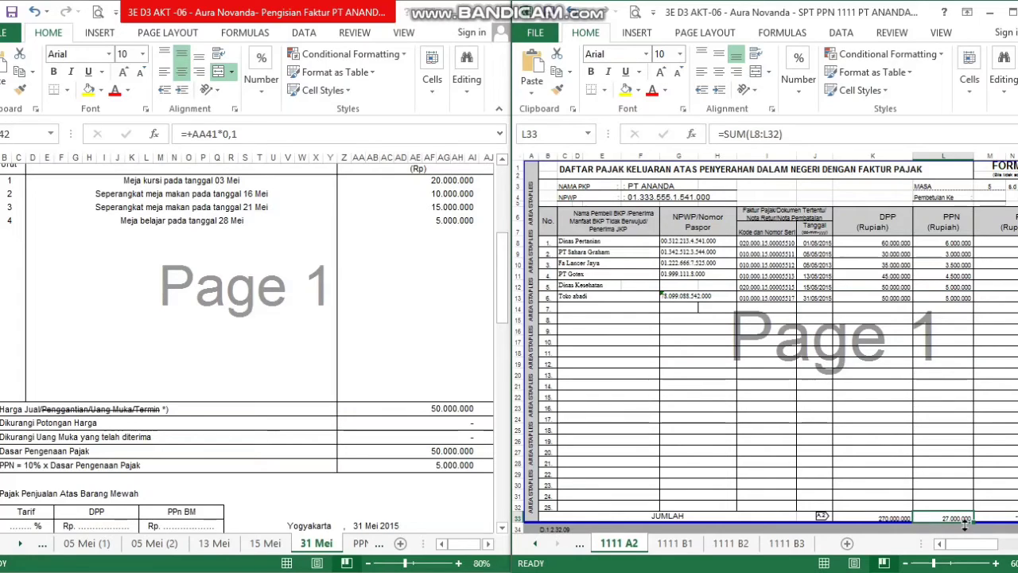
click(901, 518)
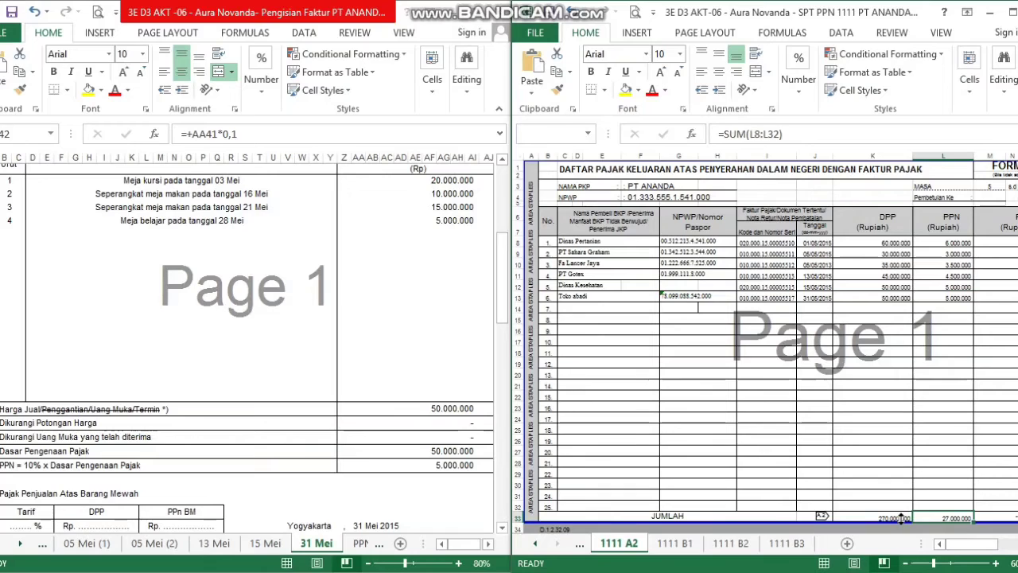
Review the Jerman export entry on form 1111 A1: document number, date, DPP, the JUMLAH total and the tax period
click(579, 549)
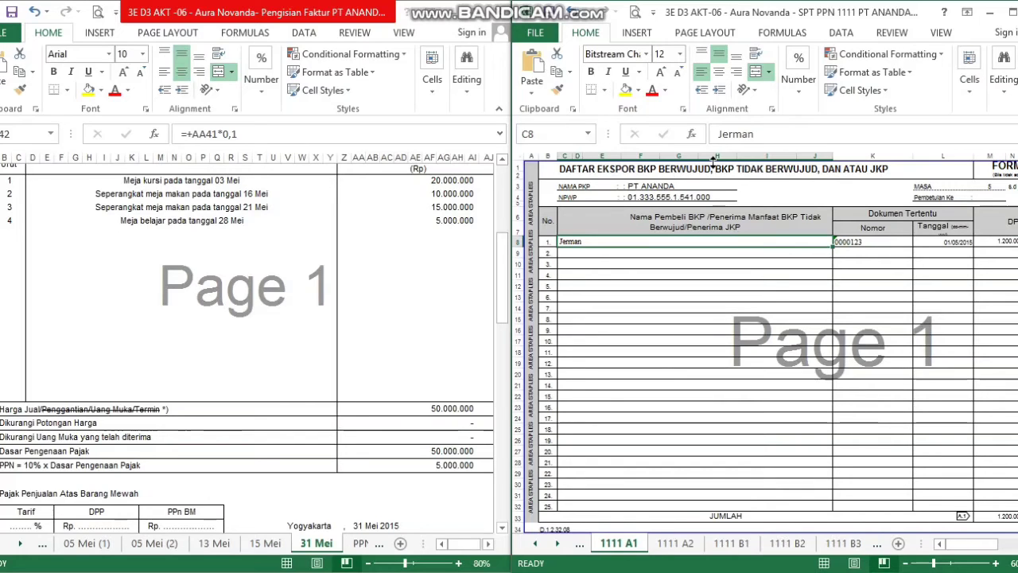
click(855, 241)
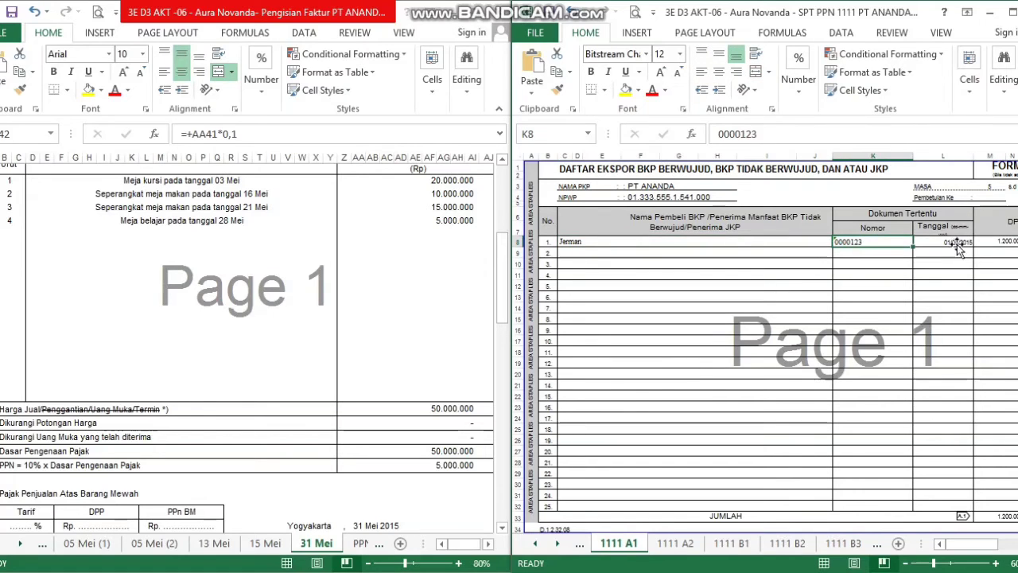
click(957, 246)
click(862, 244)
click(945, 246)
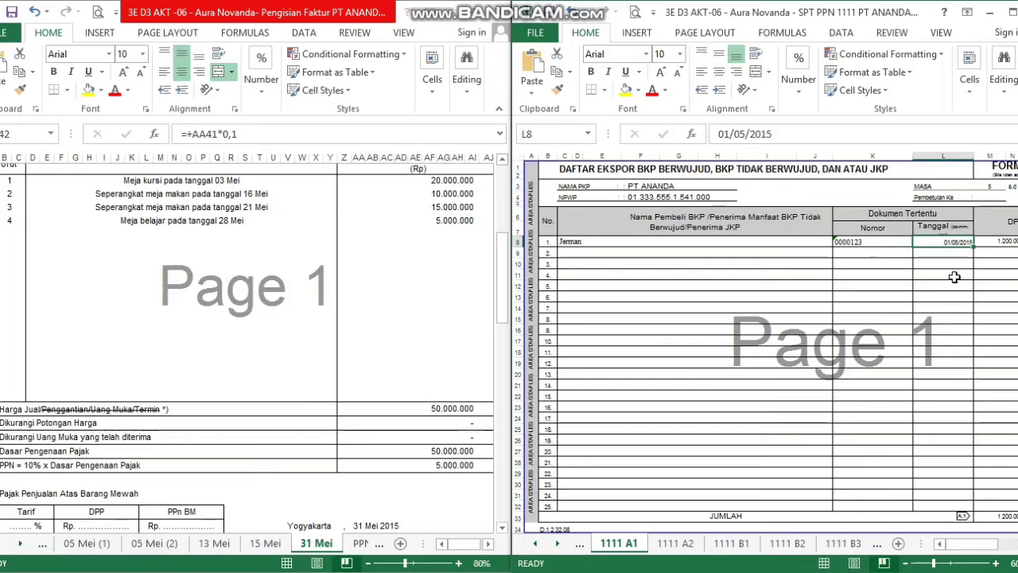
click(990, 242)
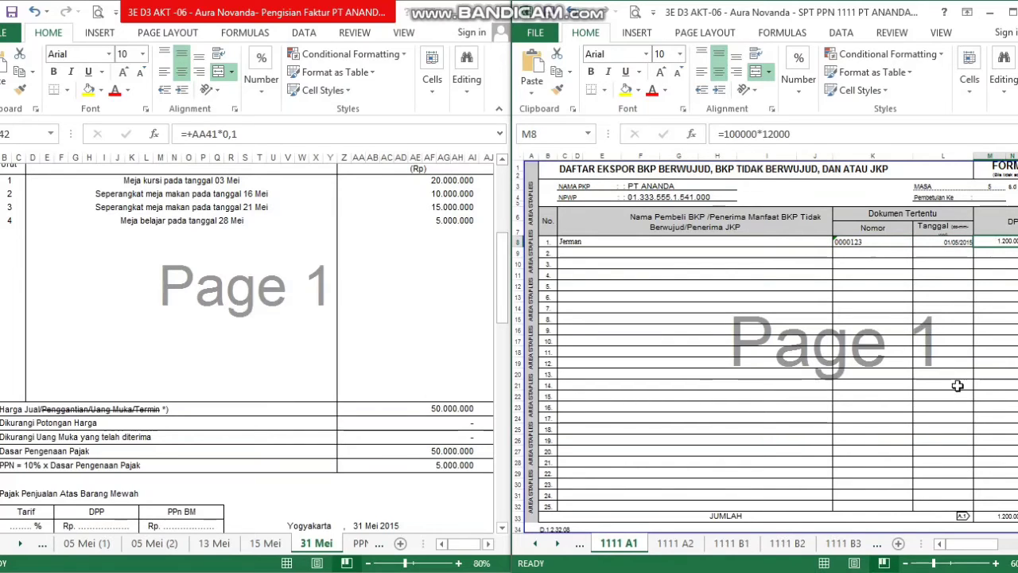
drag(968, 544, 992, 546)
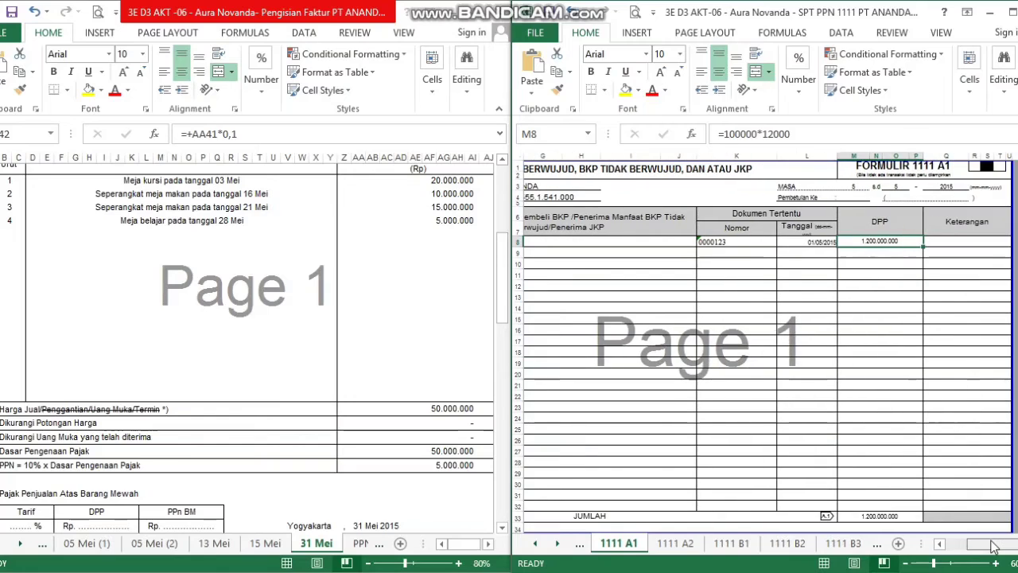
click(897, 515)
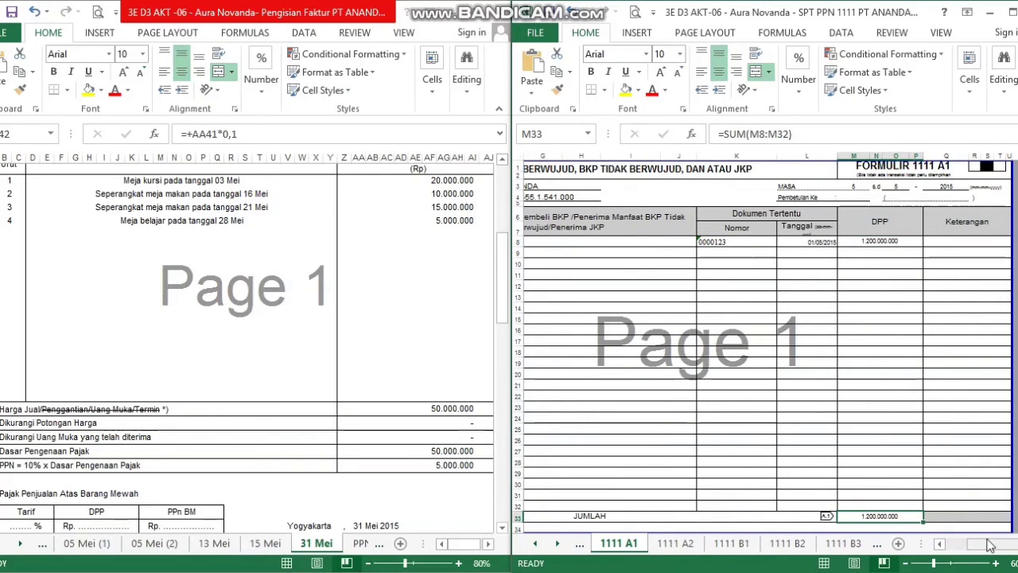
drag(989, 544, 968, 545)
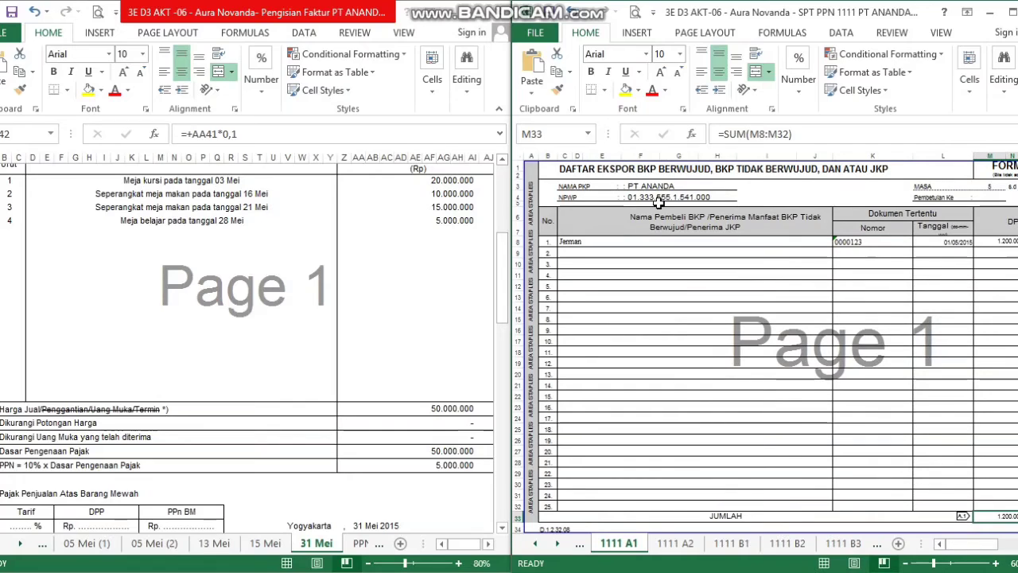
click(942, 187)
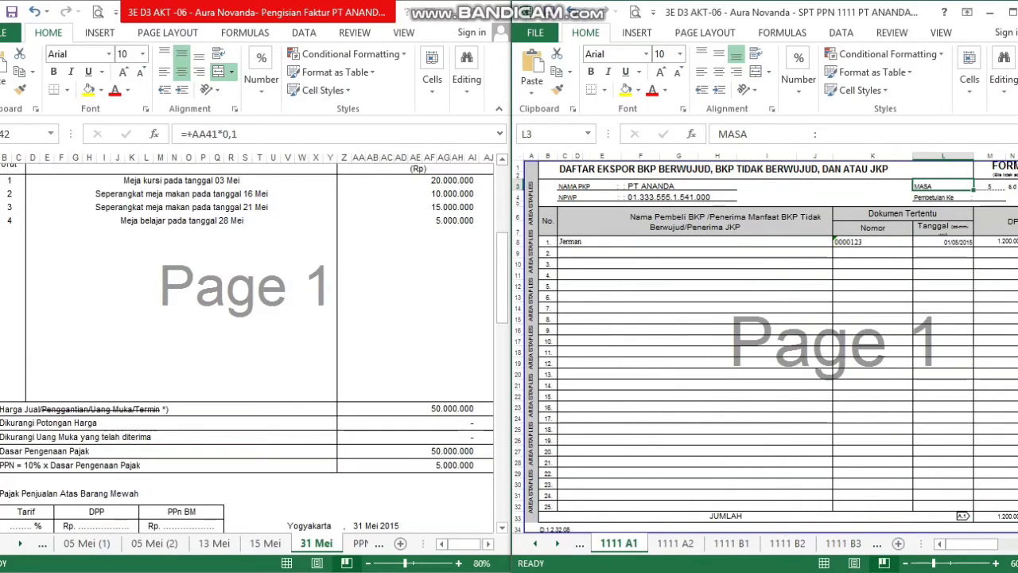
Switch to the UAS PRAKTIKUM PERPAJAKAN 2020 Word document and read the Mei 01 export transaction, then minimize it
mouse_move(525, 545)
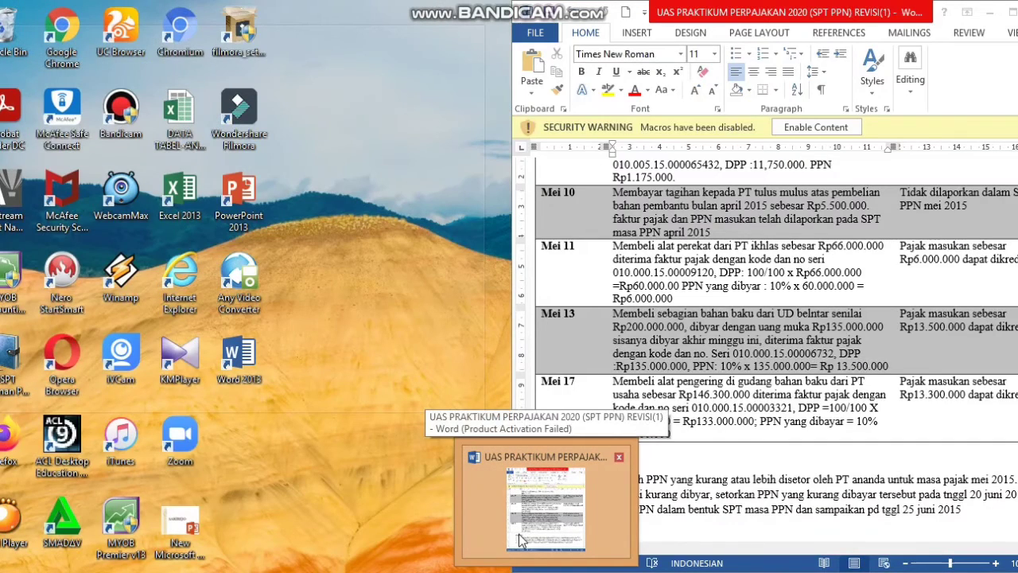
click(518, 541)
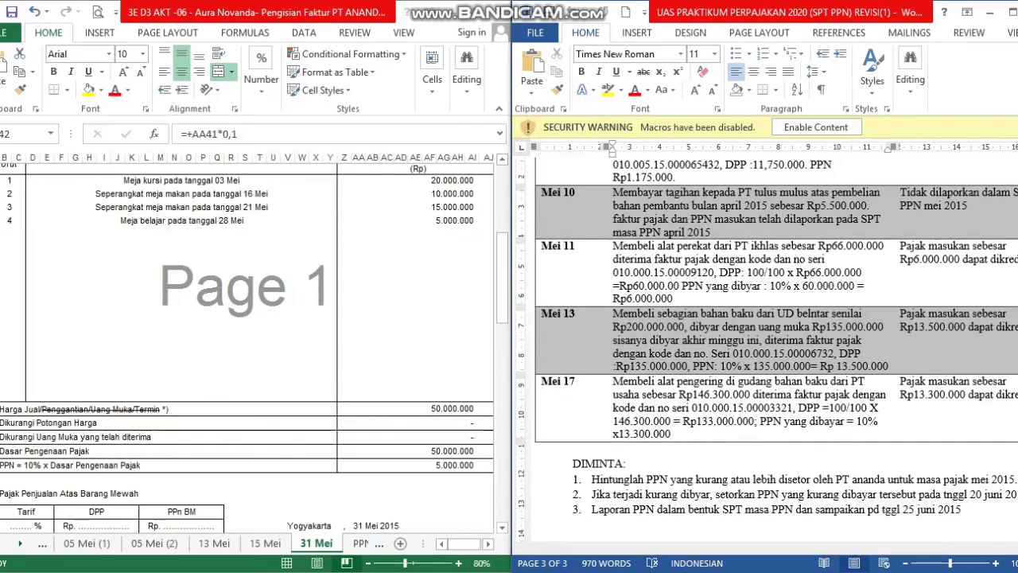
drag(1017, 438, 1017, 199)
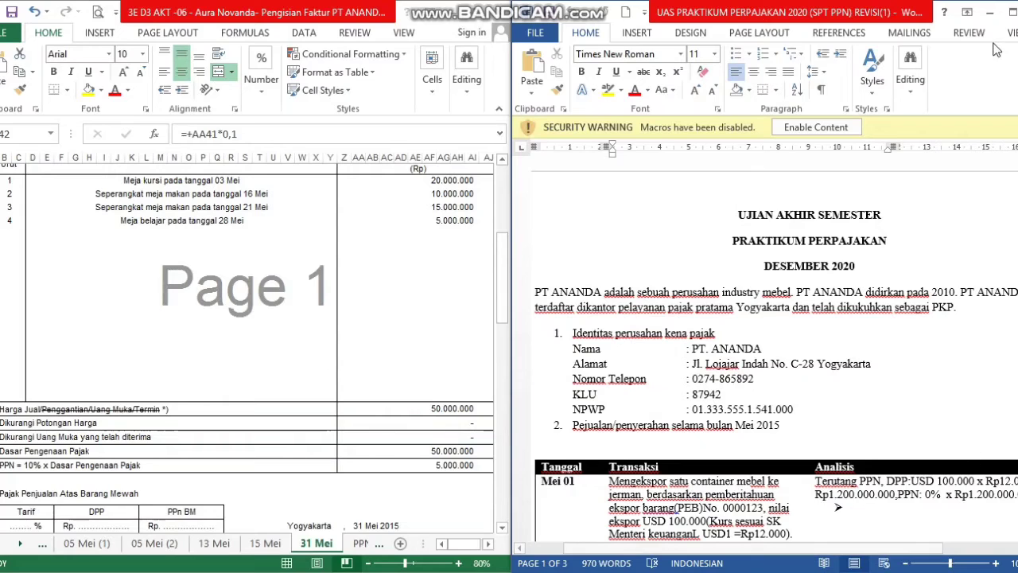
click(989, 12)
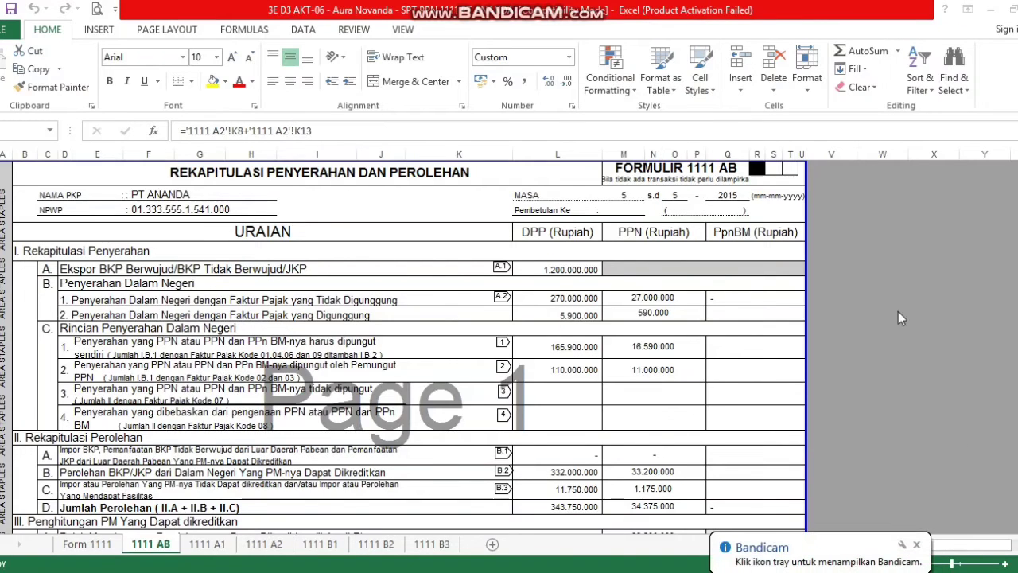
Review the header of form 1111 AB: the title, PKP name, NPWP and tax period
click(917, 544)
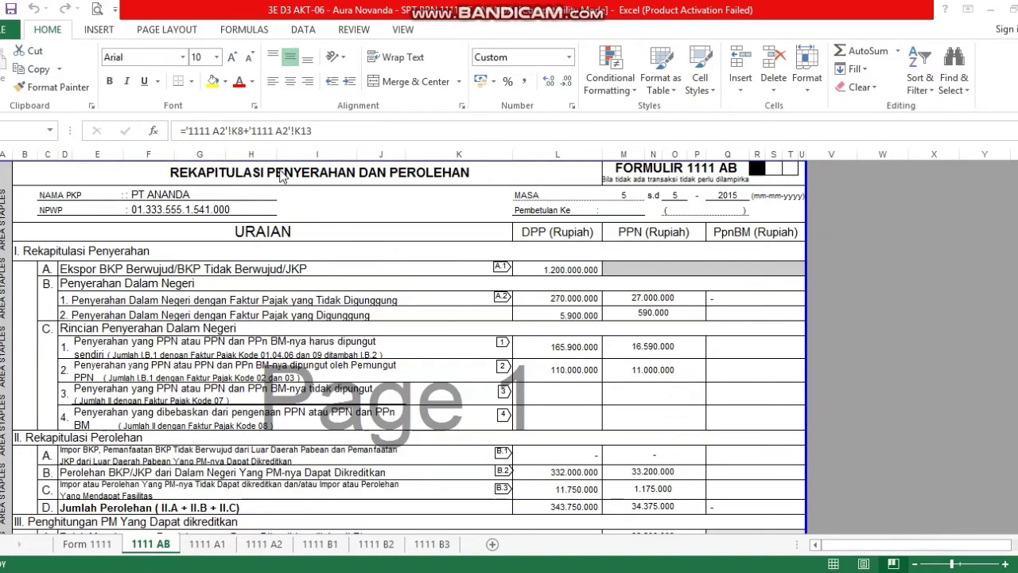
click(251, 170)
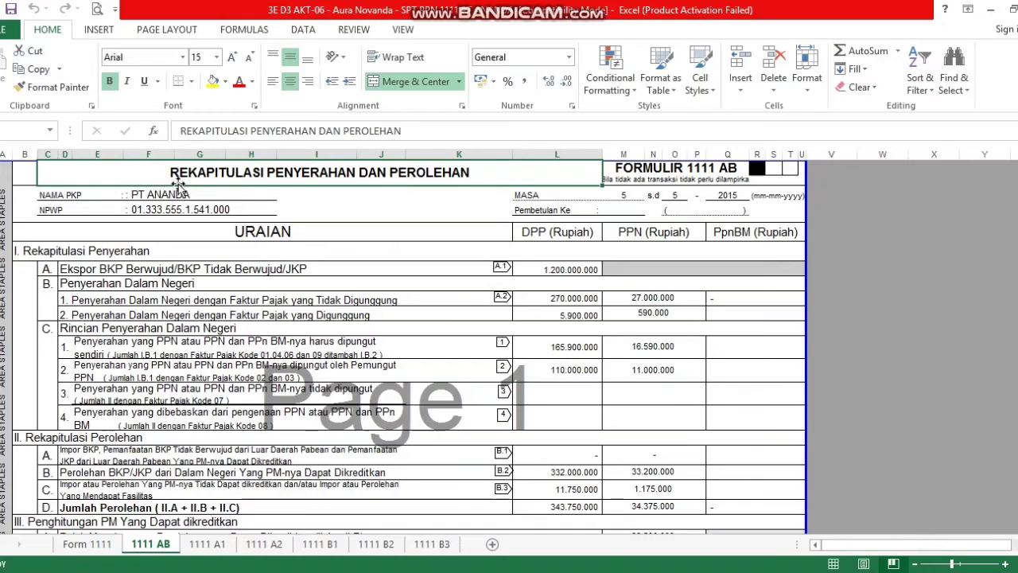
click(170, 196)
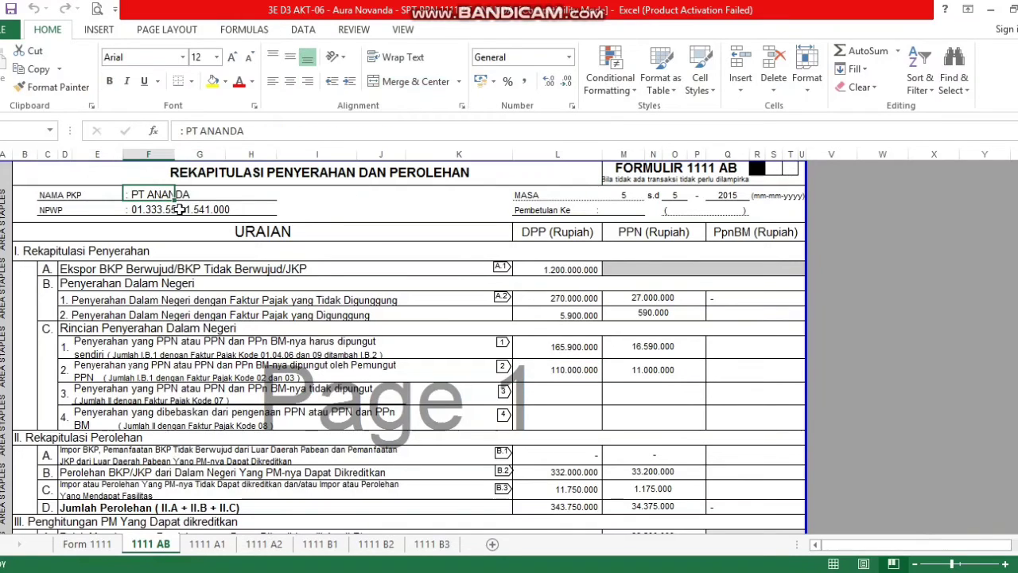
click(183, 210)
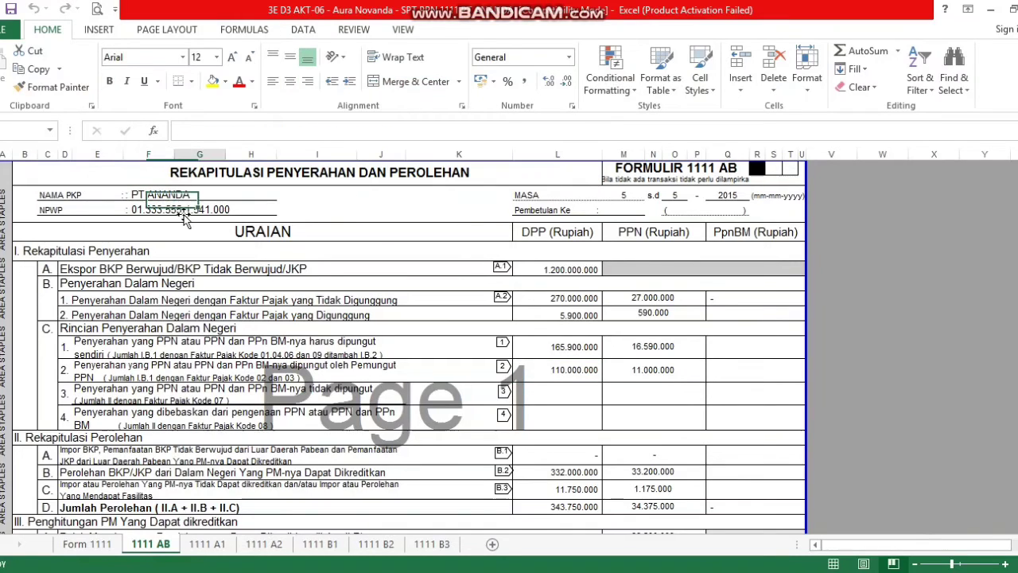
click(626, 196)
click(675, 199)
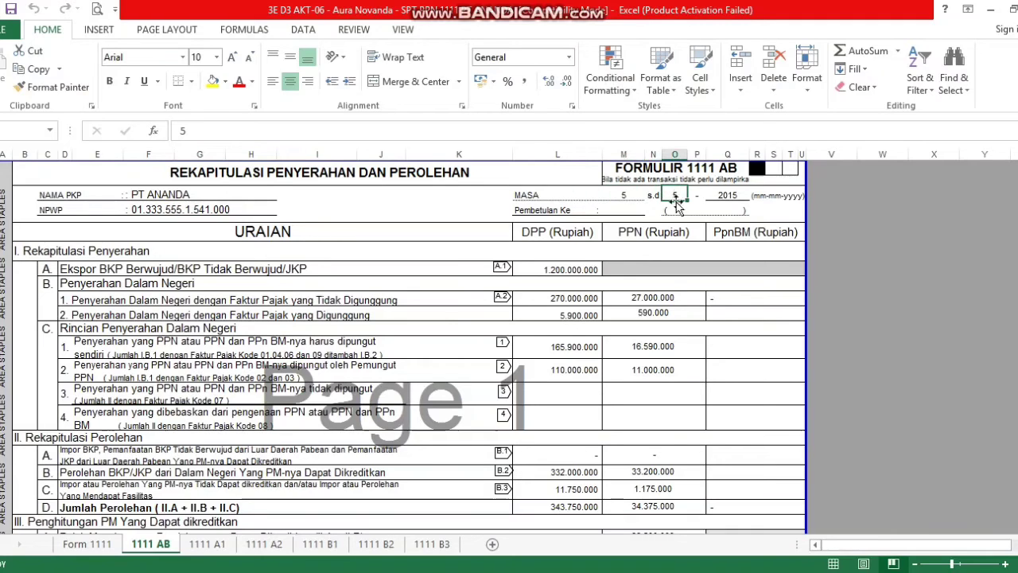
click(721, 204)
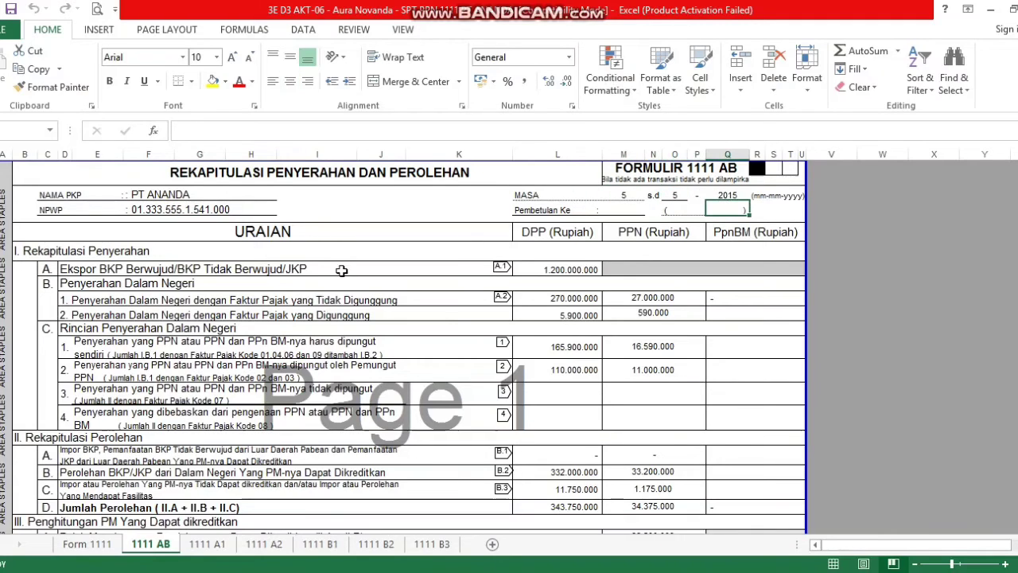
Check the export row I.A of form 1111 AB against the DPP in the JUMLAH row of form 1111 A1
click(77, 273)
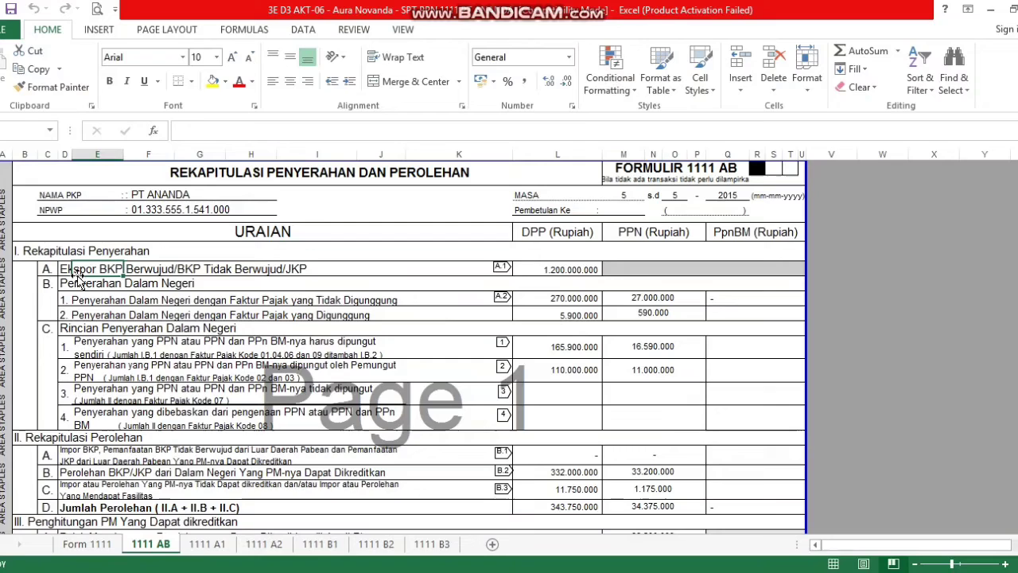
click(149, 280)
click(167, 268)
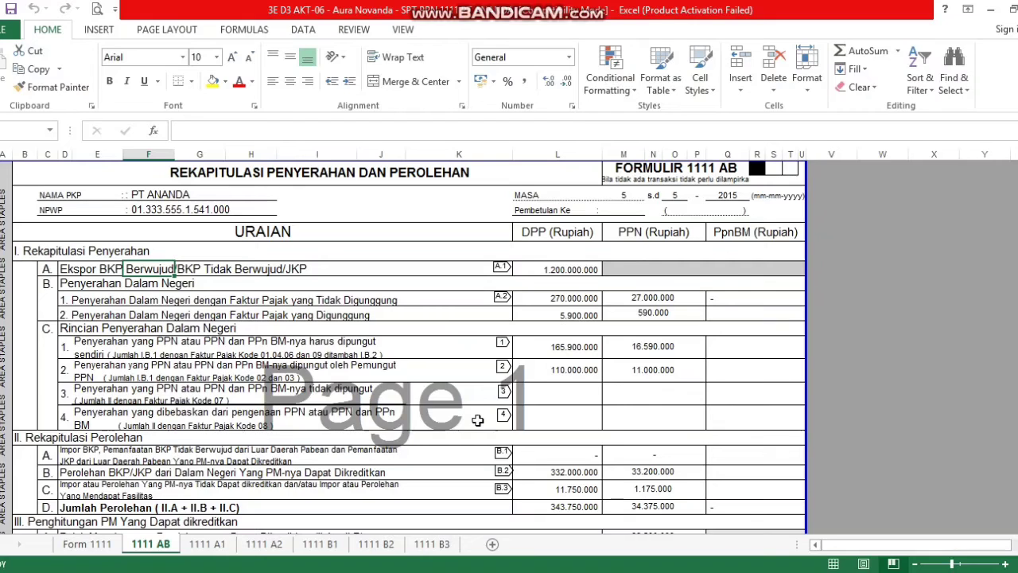
click(503, 265)
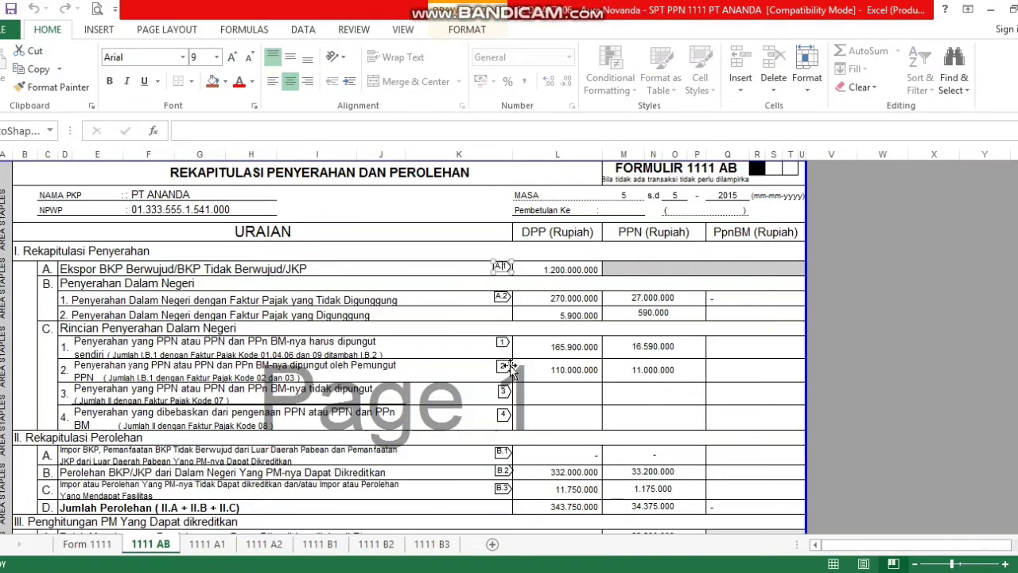
click(215, 544)
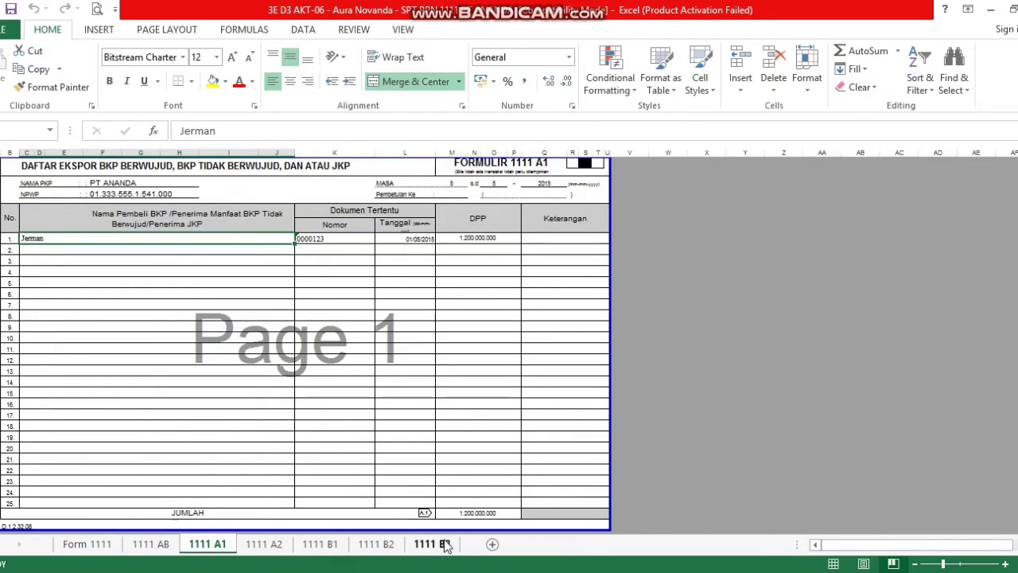
click(475, 512)
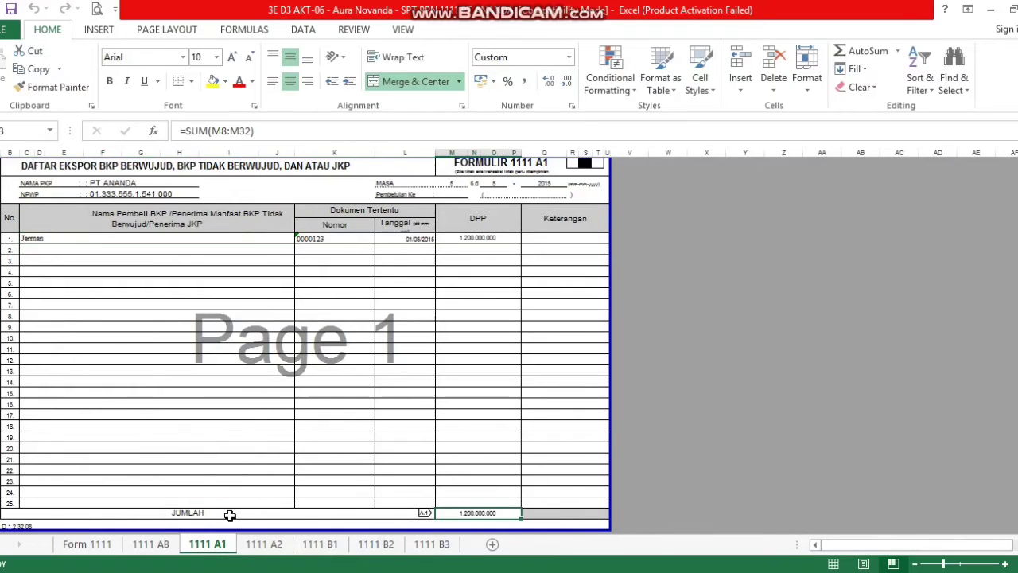
Compare row I.B.1 of form 1111 AB, non-digunggung domestic deliveries, with the DPP and PPN totals of form 1111 A2
click(147, 545)
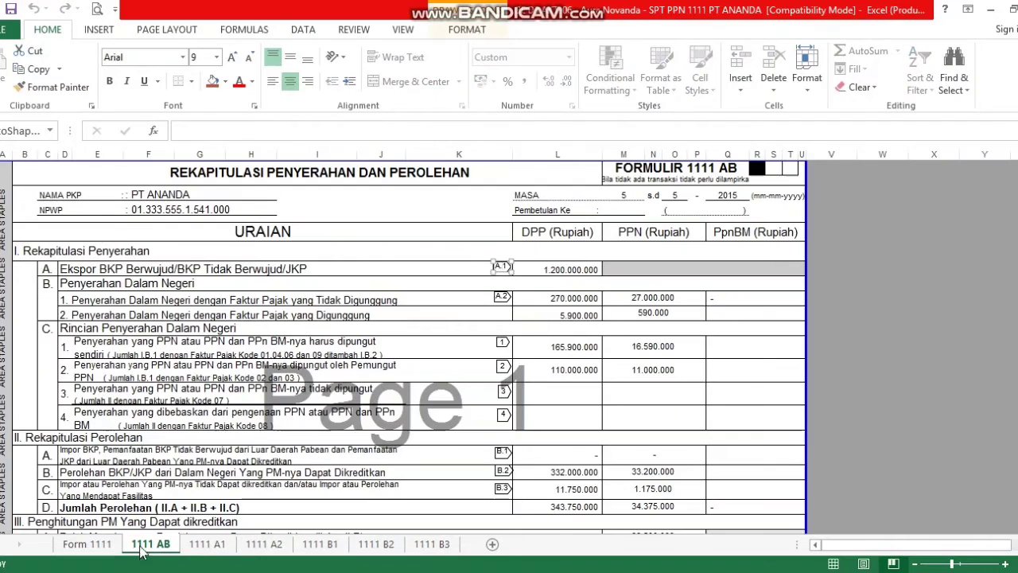
click(125, 303)
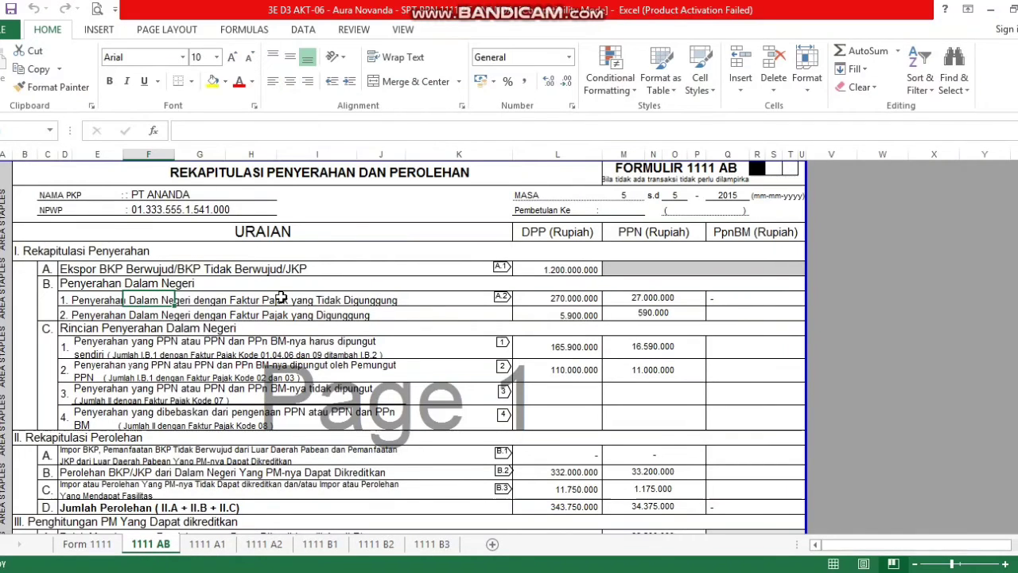
click(551, 301)
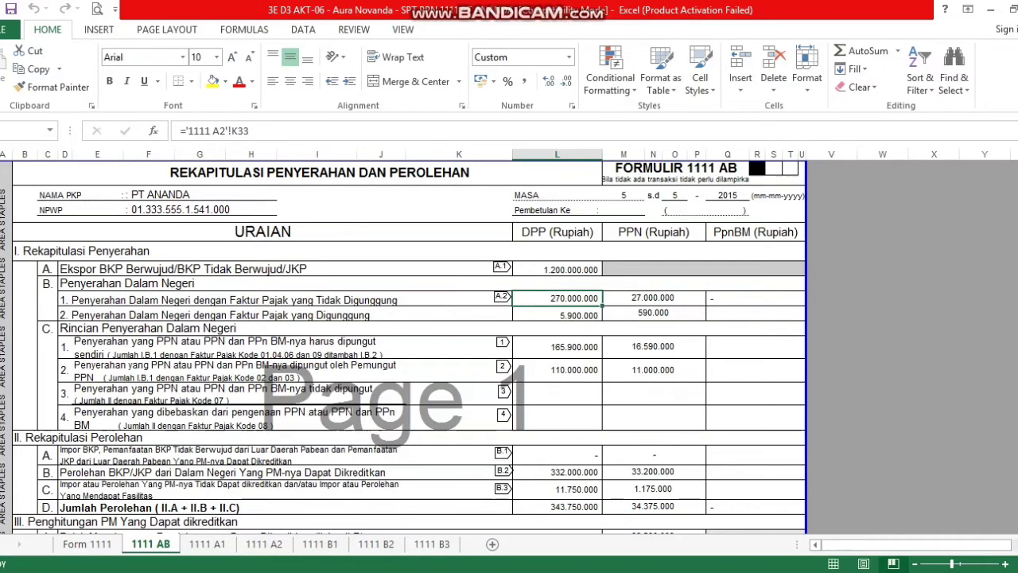
click(271, 542)
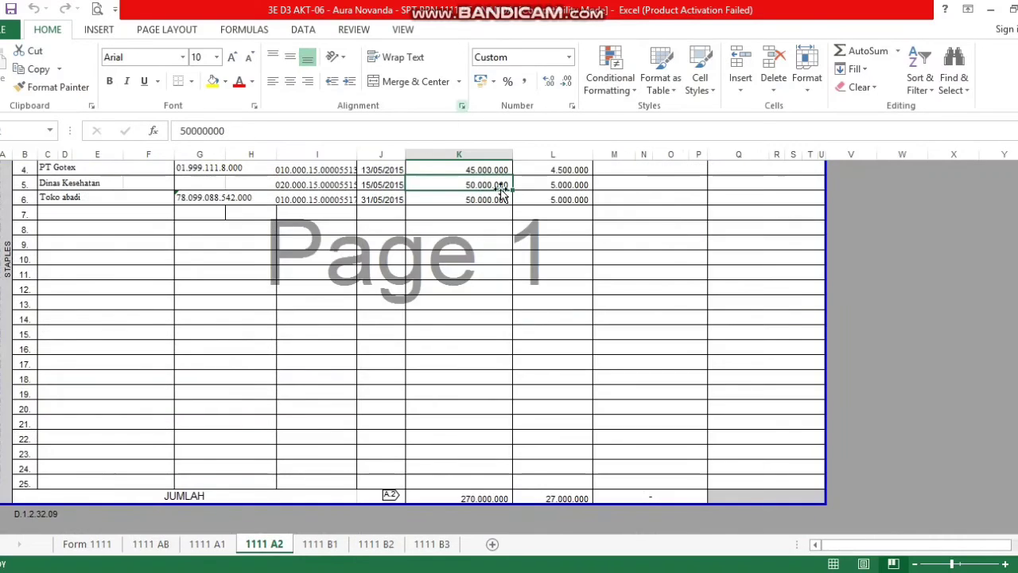
click(480, 497)
click(556, 492)
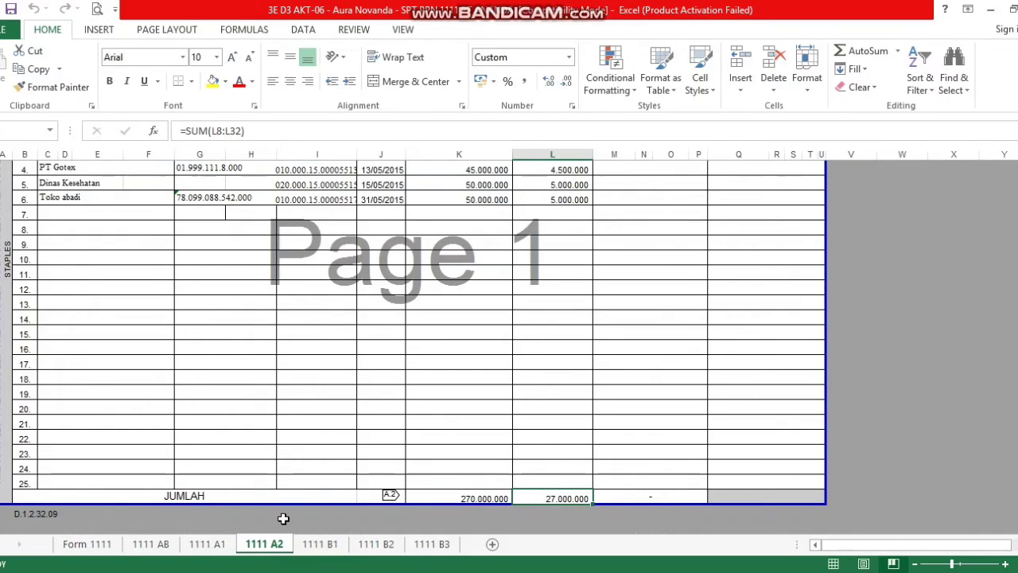
Return to form 1111 AB and review the DPP and PPN of row I.B.2, domestic deliveries with digunggung tax invoices
click(150, 544)
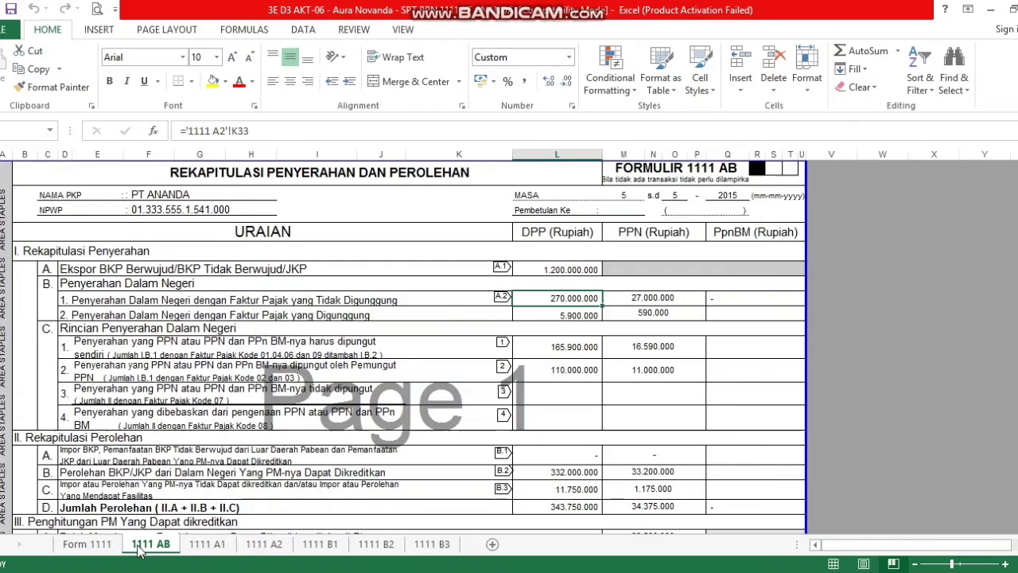
click(148, 316)
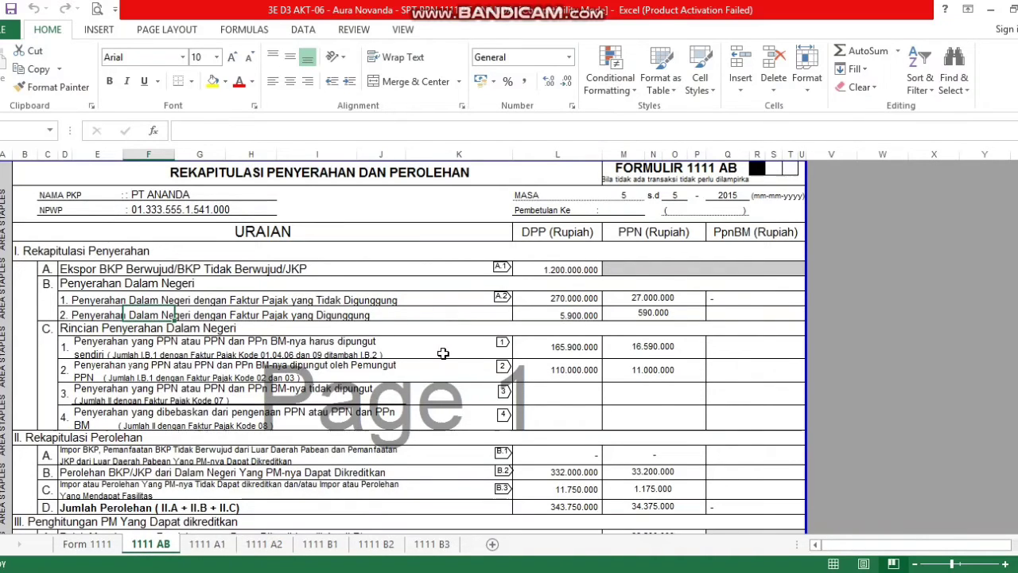
click(574, 315)
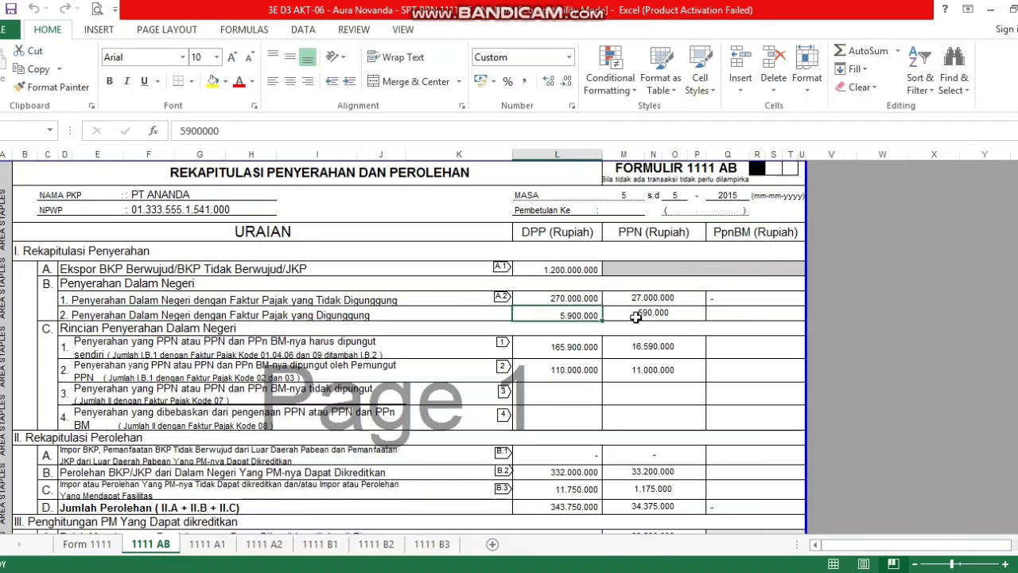
click(628, 314)
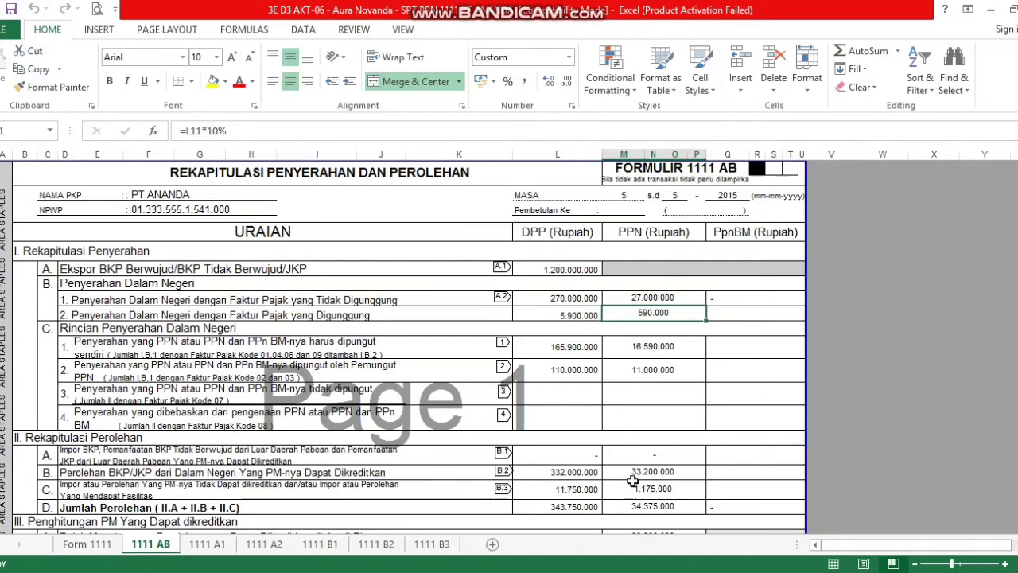
Switch to the UAS PRAKTIKUM PERPAJAKAN 2020 Word document, read the Mei 12 transaction and its analysis, and return to the Excel workbook
click(596, 571)
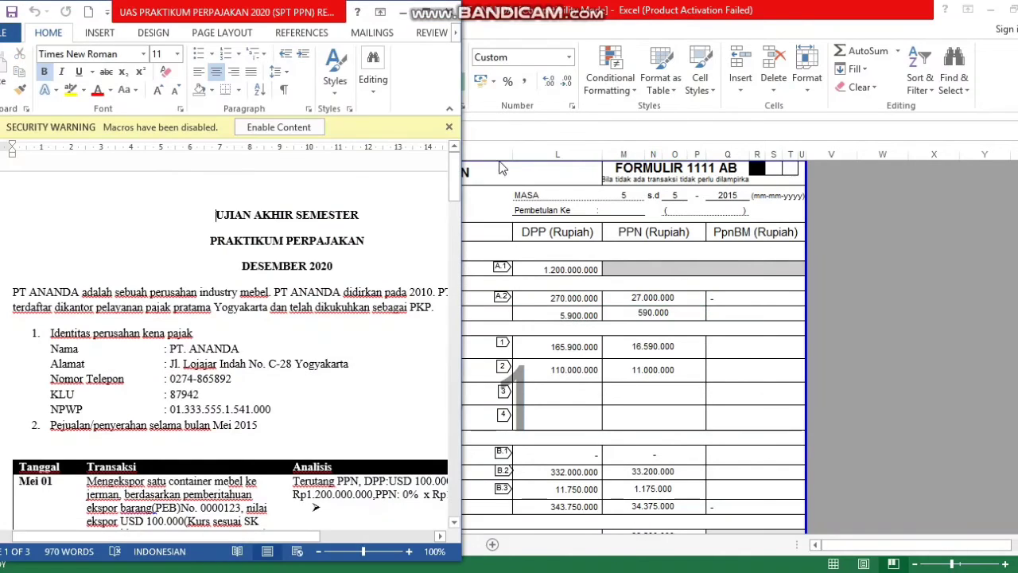
drag(455, 177, 450, 280)
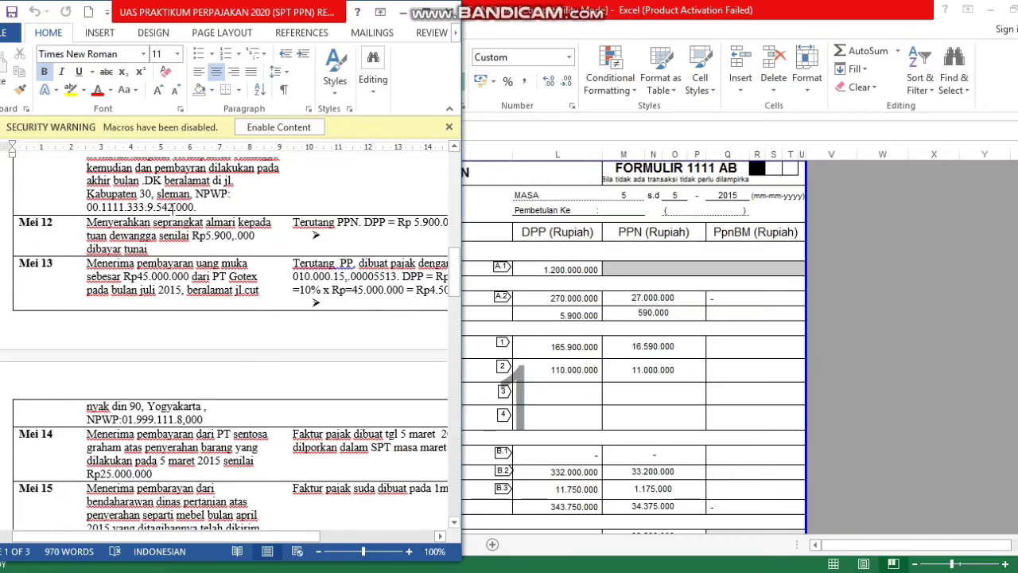
click(165, 247)
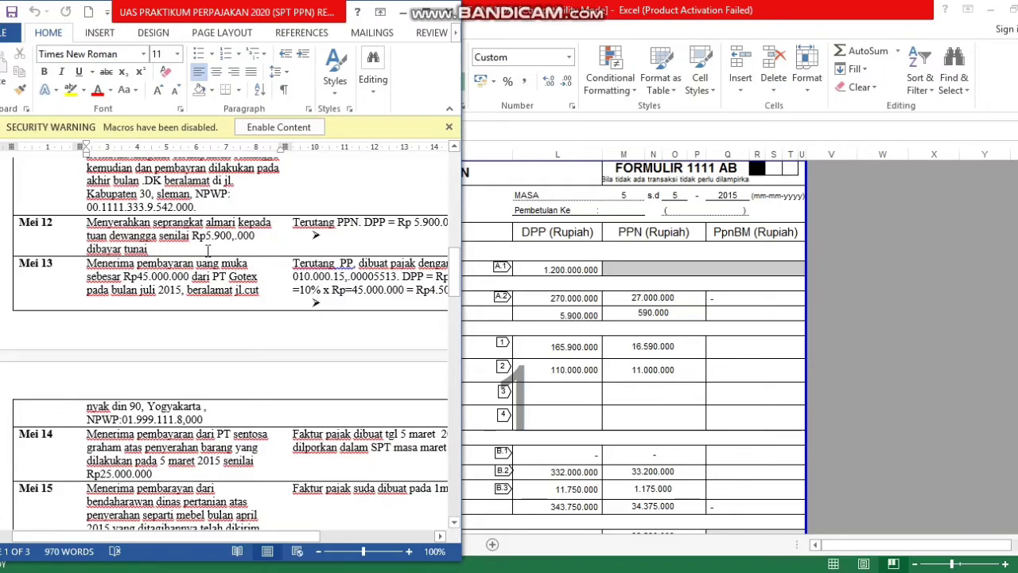
click(346, 224)
drag(302, 541, 393, 519)
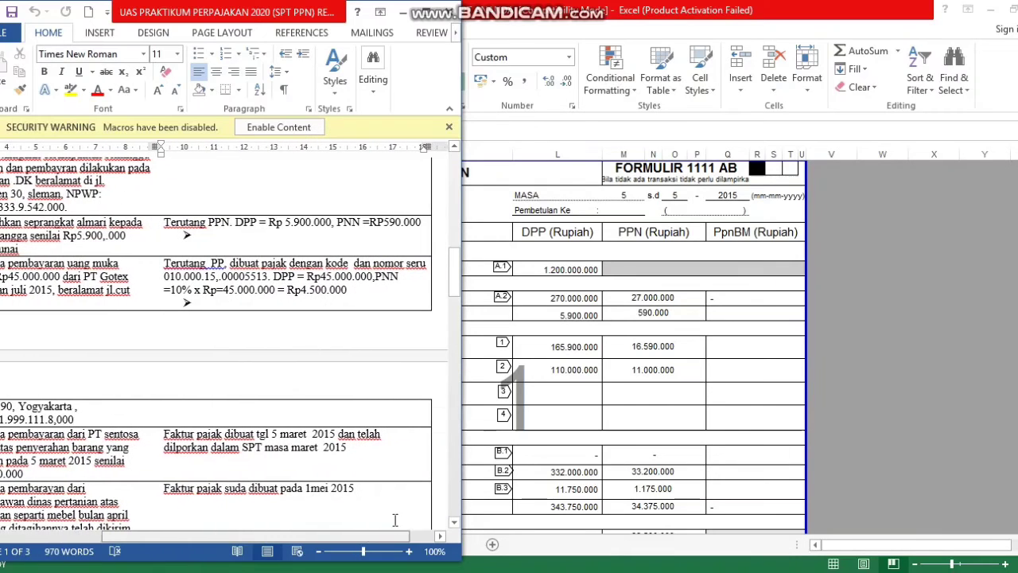
click(590, 377)
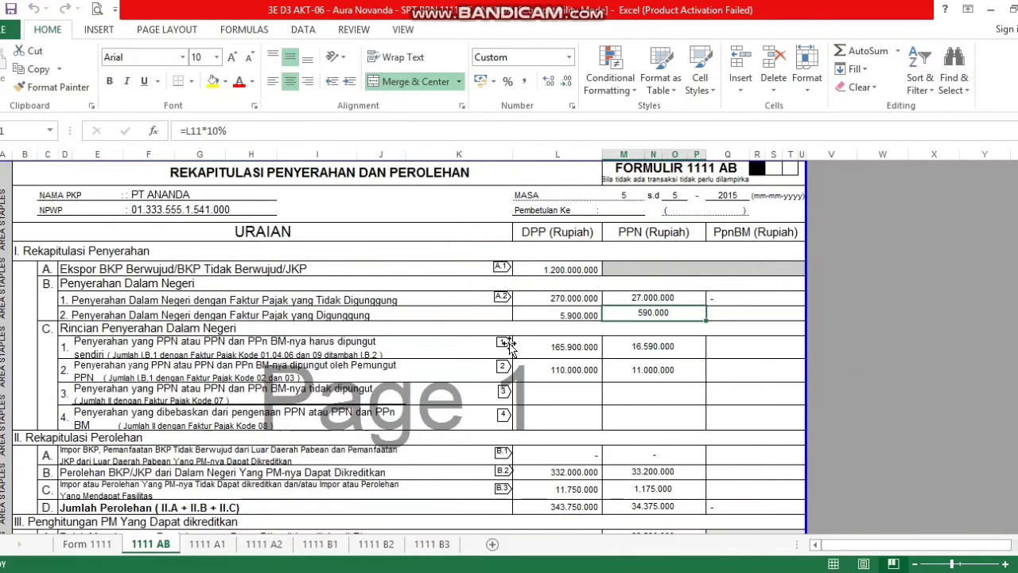
Read the description of row I.C.1 on form 1111 AB, self-collected PPN for invoice codes 01, 04, 06 and 09
click(211, 349)
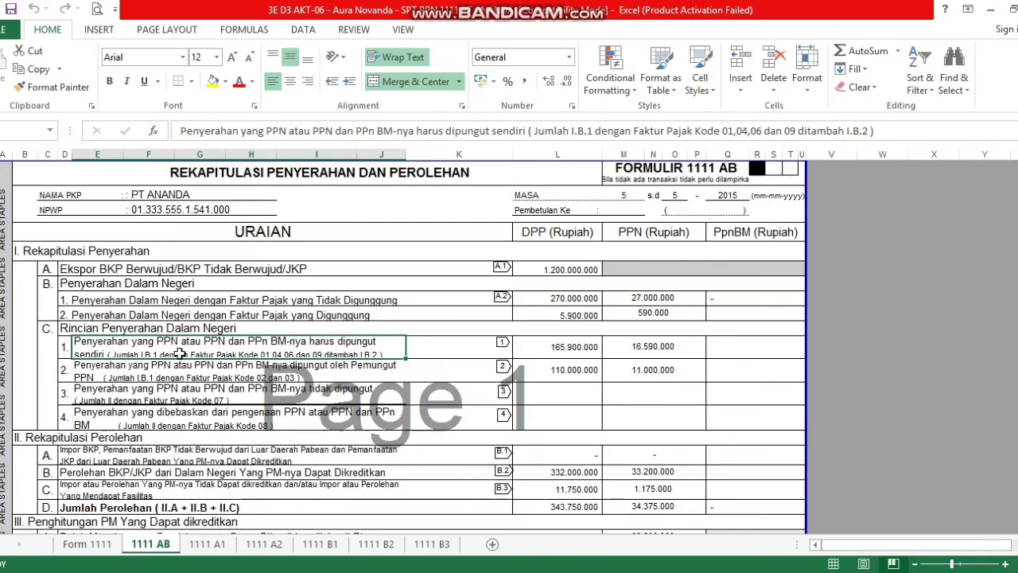
click(376, 368)
click(366, 353)
Check the tax invoice codes on form 1111 A2 to identify the code 01 invoices that belong to row I.C.1
click(265, 544)
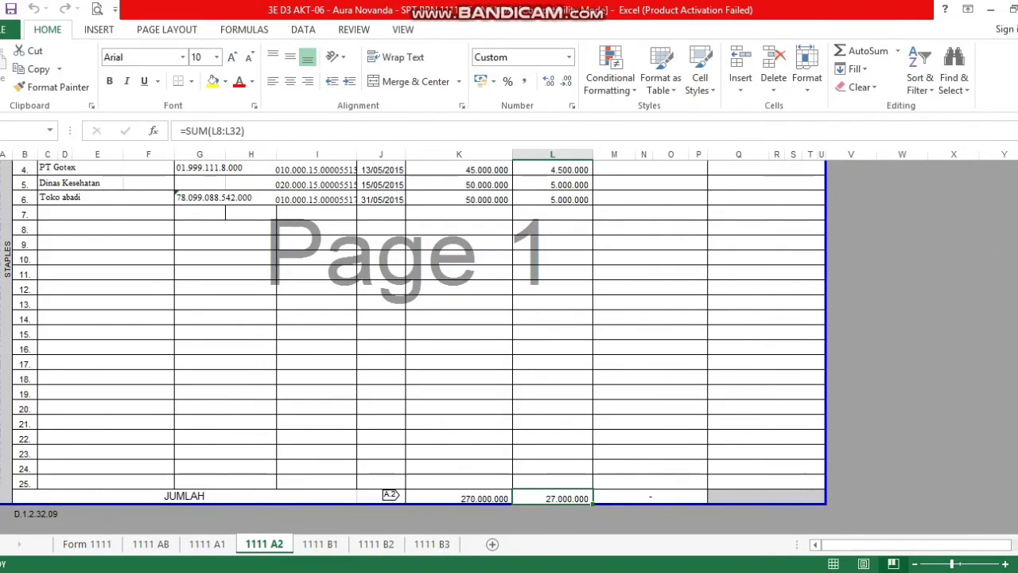
scroll(987, 278, up, 4)
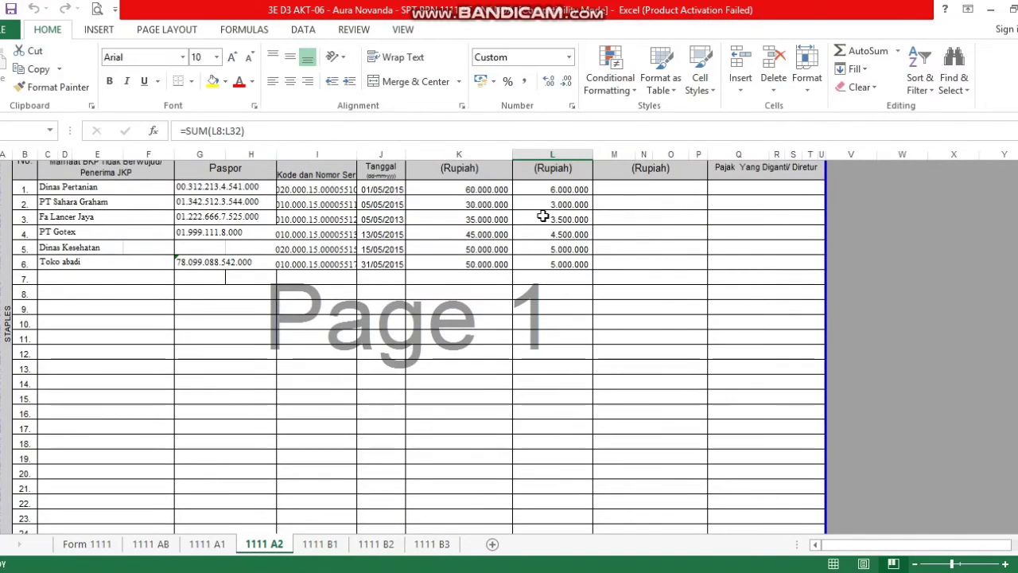
click(295, 189)
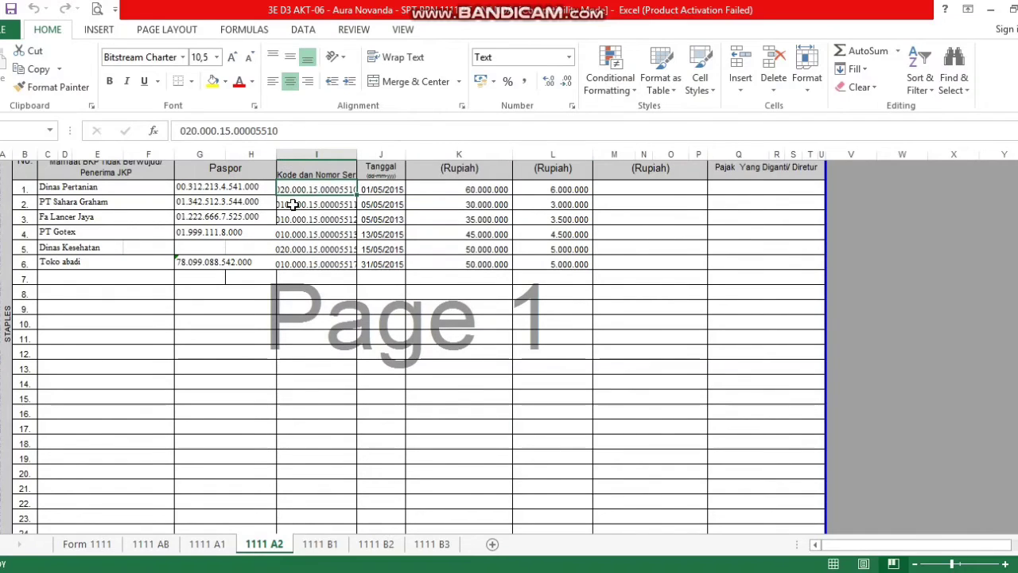
click(464, 184)
click(309, 191)
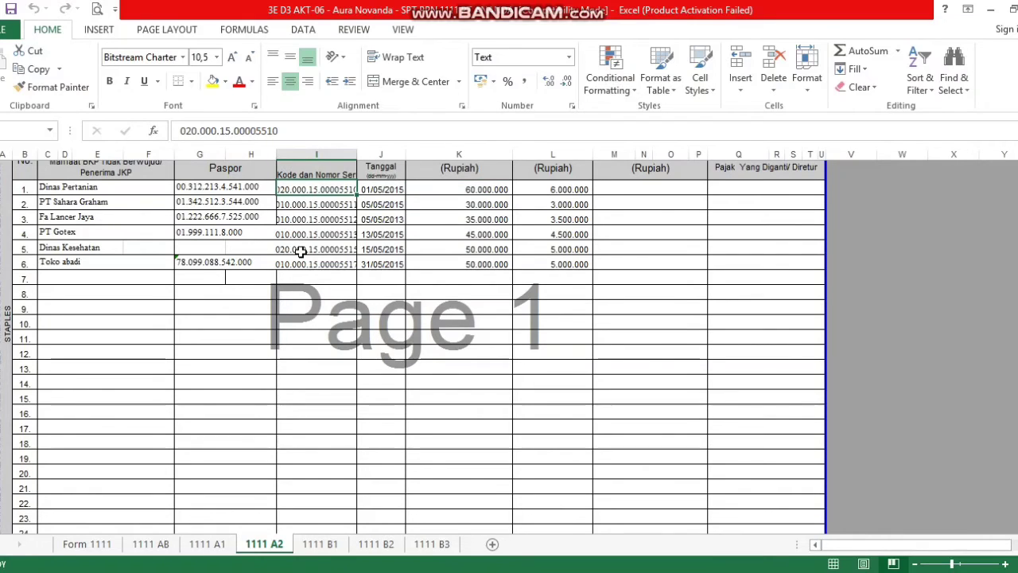
click(313, 203)
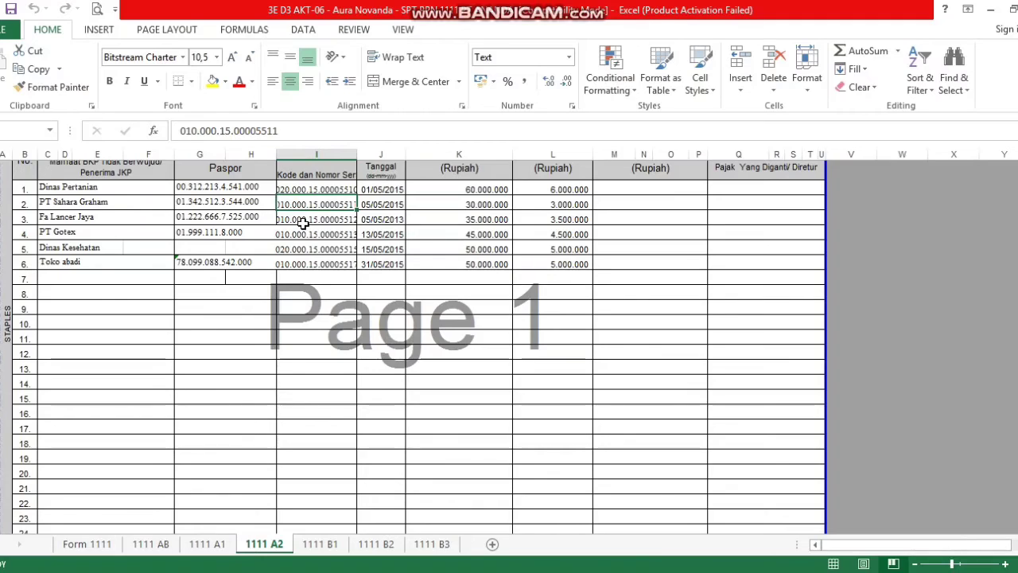
click(303, 222)
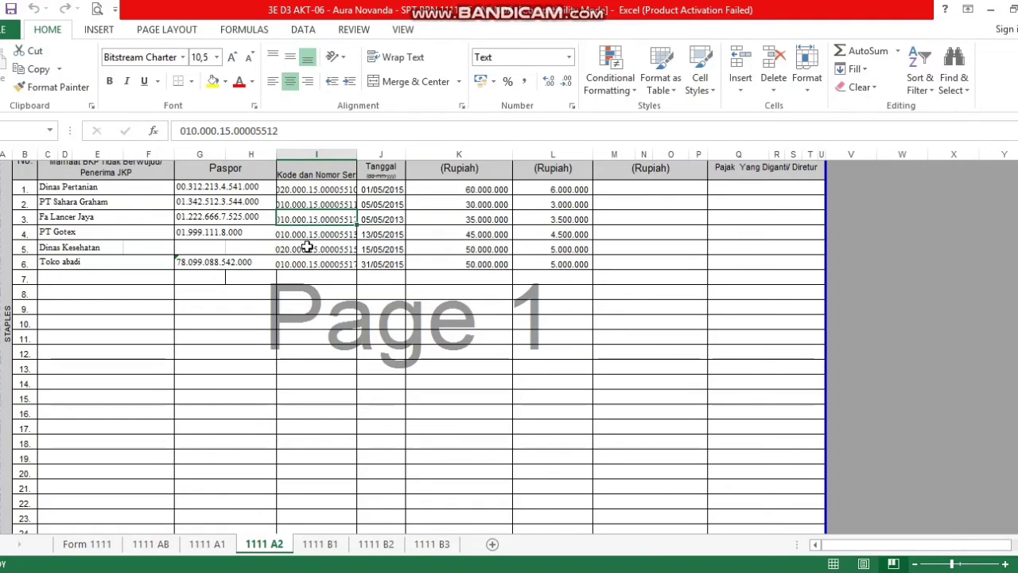
click(299, 235)
click(311, 266)
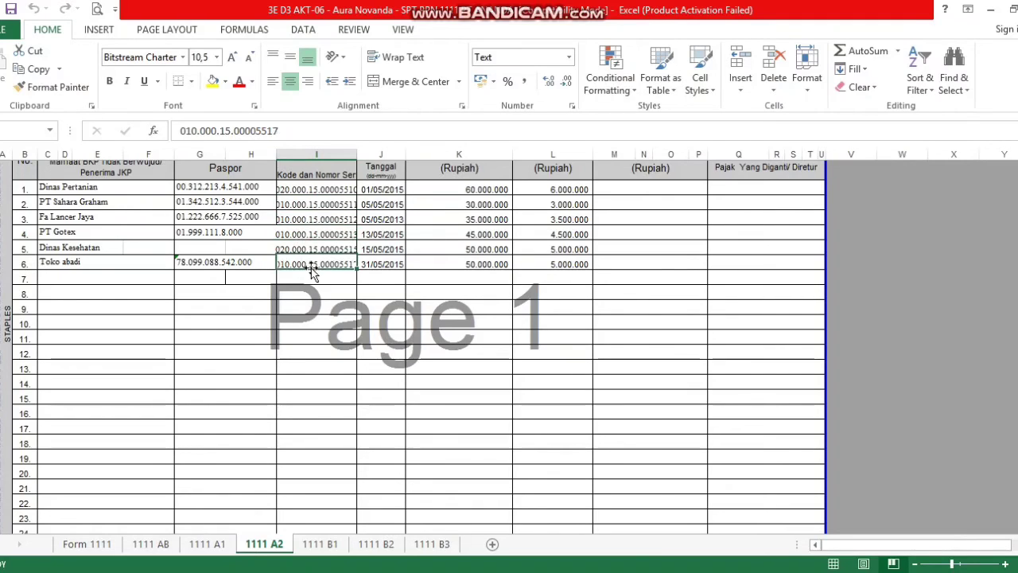
Review the DPP amounts of the code 01 invoices for PT Sahara Graham, Fa Lancer Jaya, PT Gotex and Toko abadi
click(432, 206)
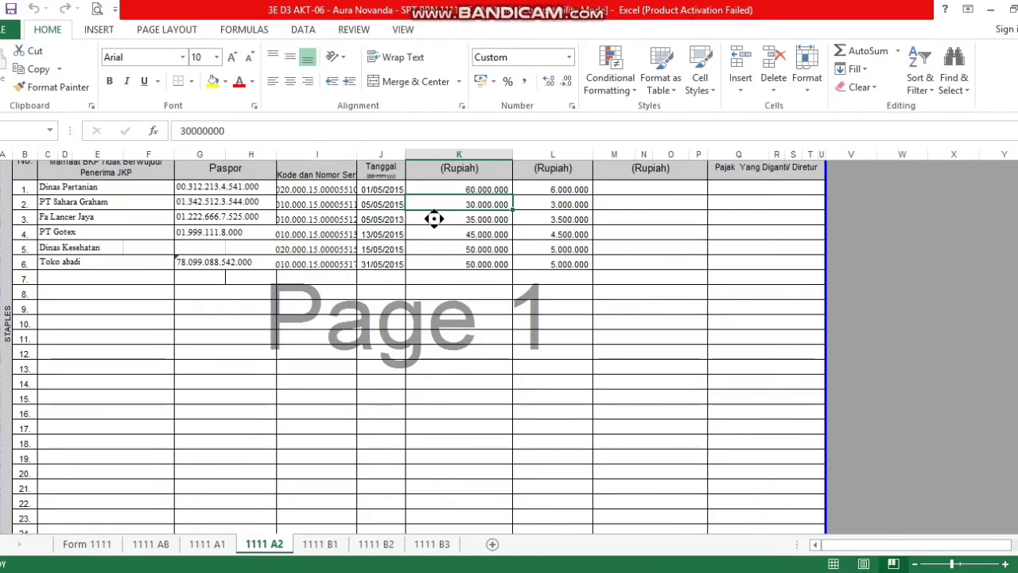
scroll(433, 218, down, 1)
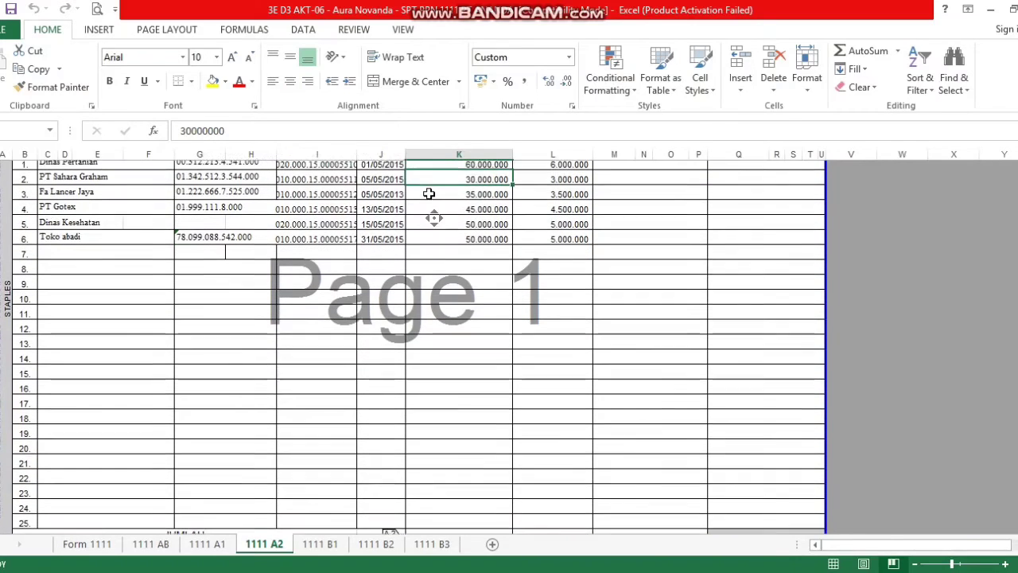
double_click(429, 193)
click(433, 201)
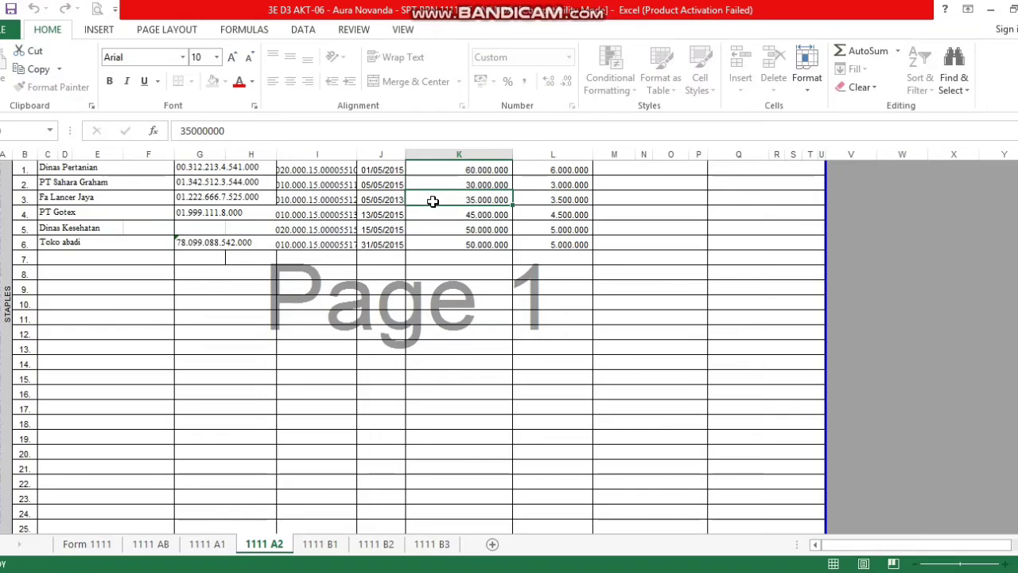
click(437, 212)
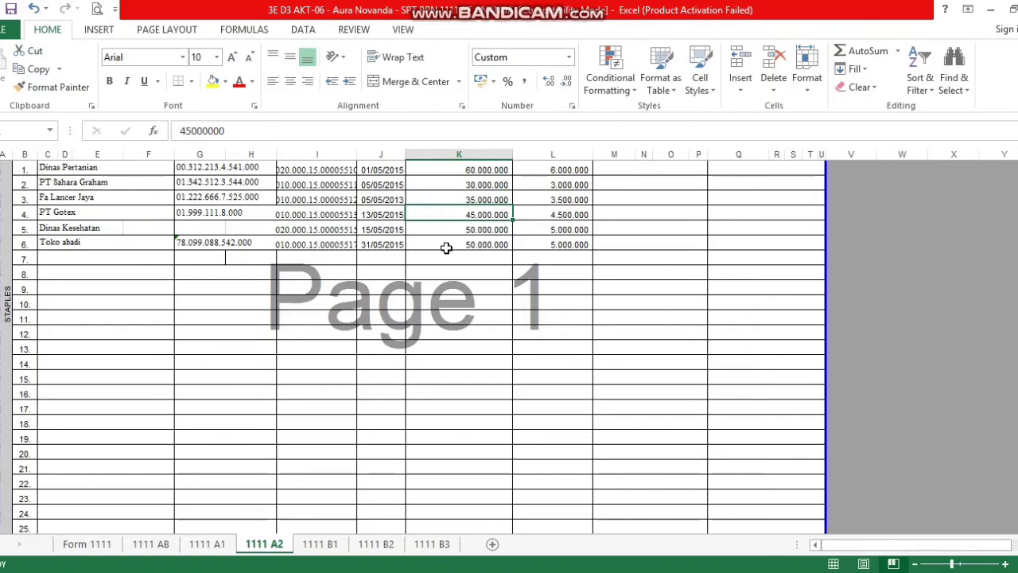
click(447, 248)
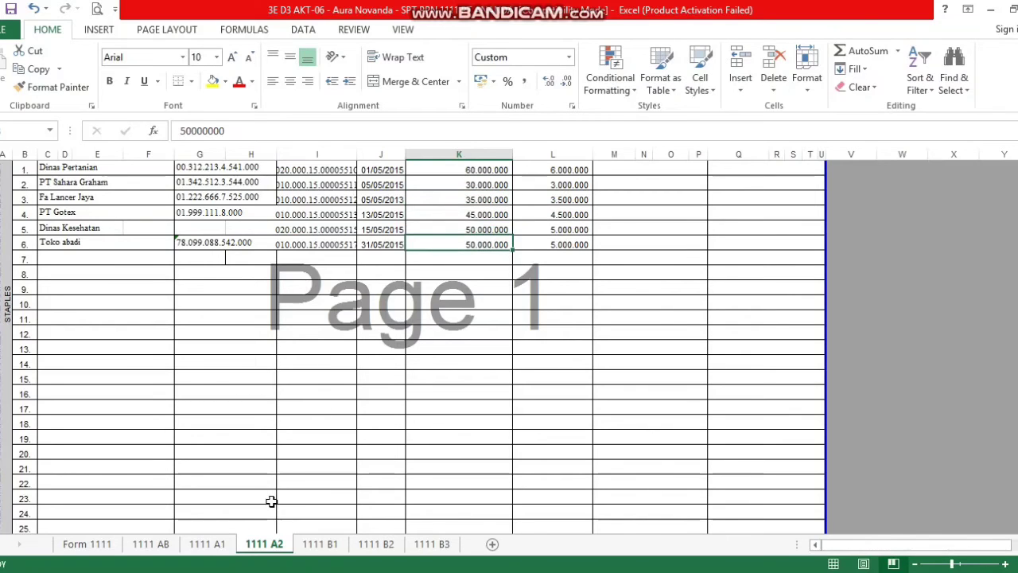
Return to form 1111 AB, read the description of row I.C.2 for invoice codes 02 and 03, and dismiss the CCleaner alert
click(167, 547)
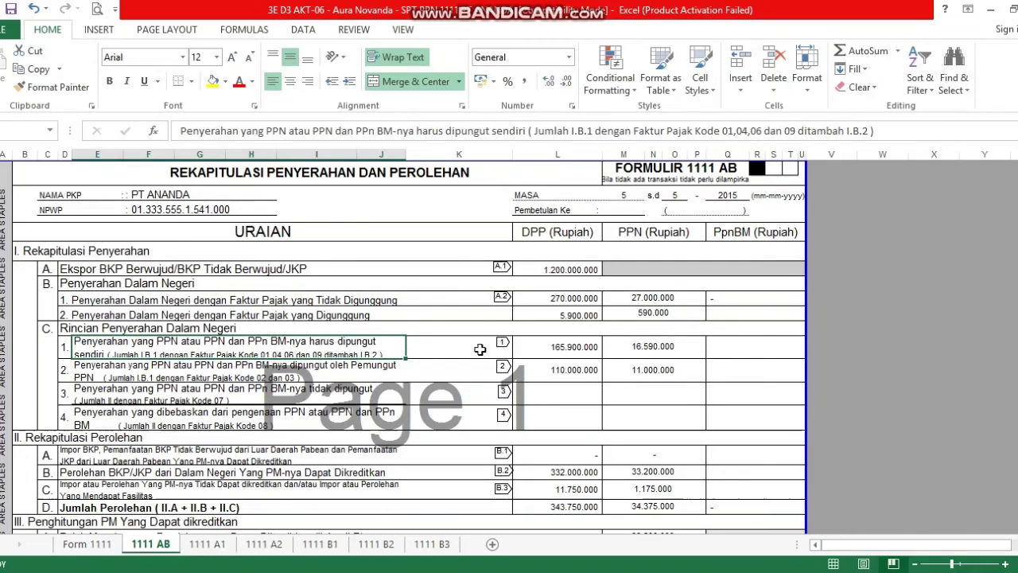
click(270, 366)
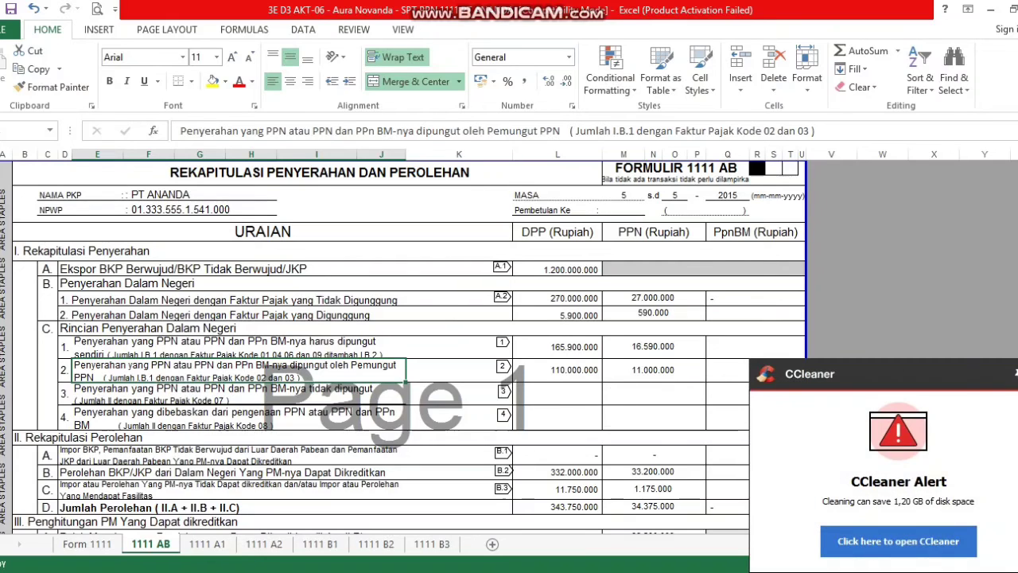
click(1017, 373)
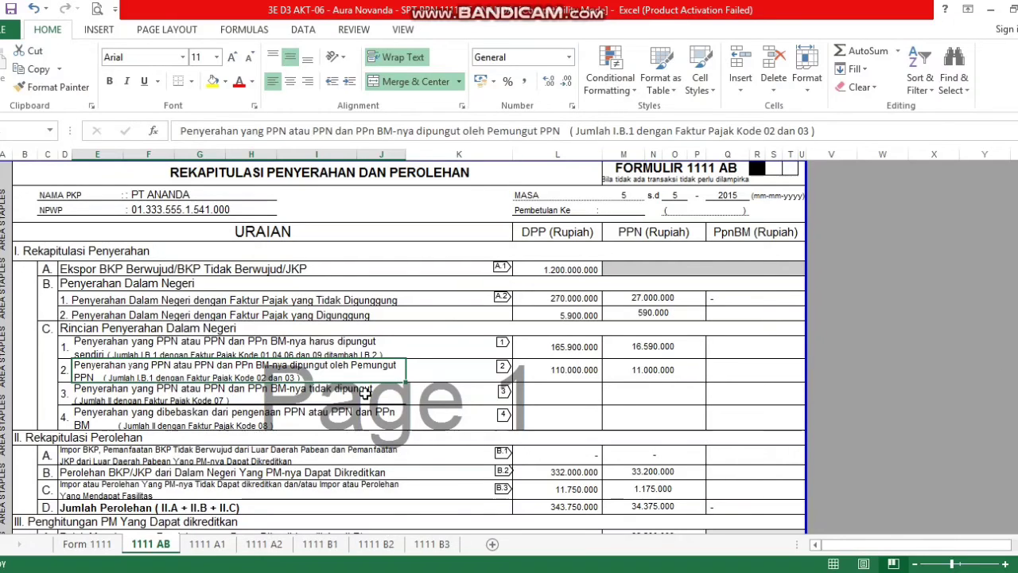
Trace row I.C.2 of form 1111 AB to the code 02 invoices of Dinas Pertanian and Dinas Kesehatan on form 1111 A2
click(265, 545)
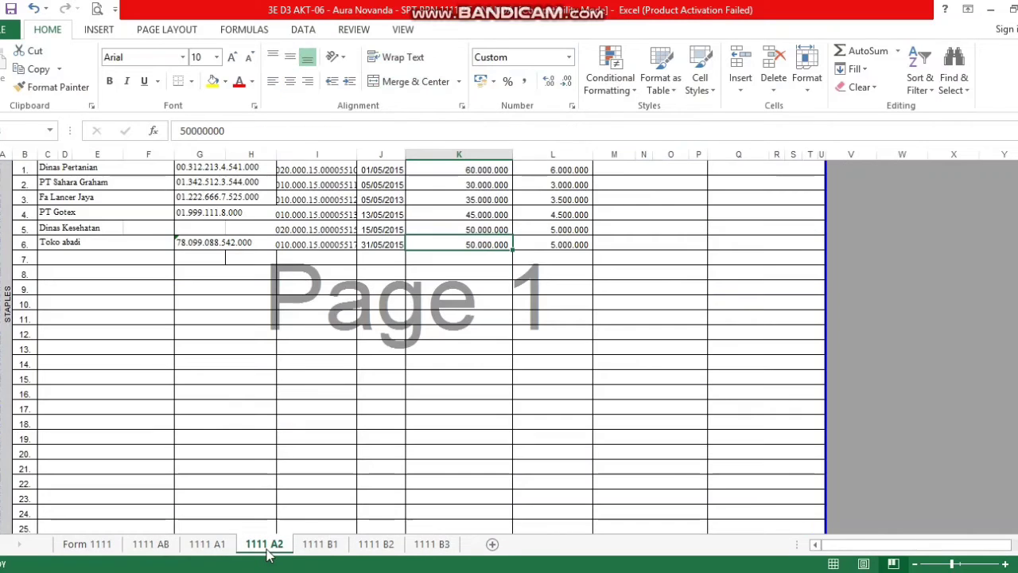
click(308, 170)
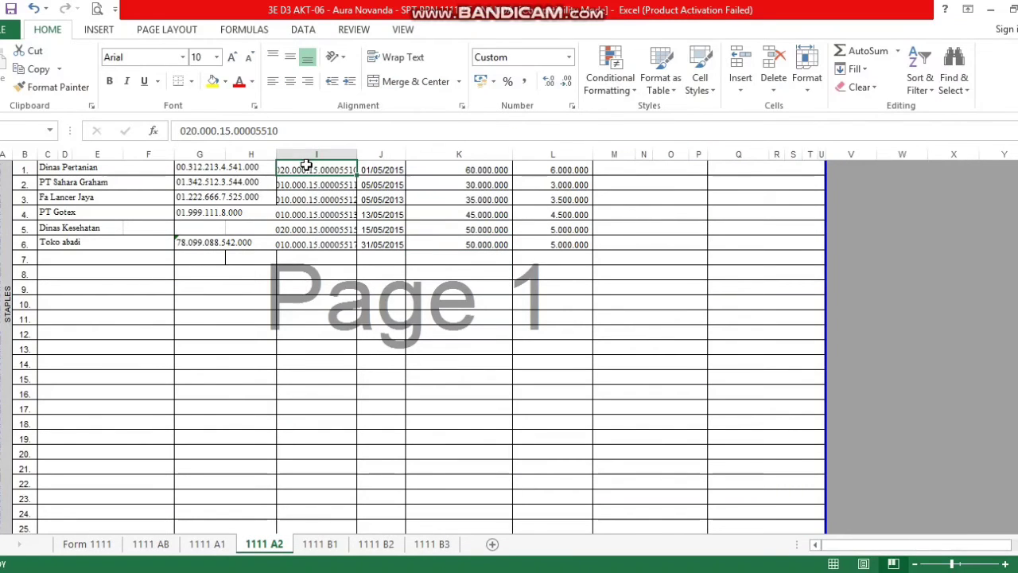
click(303, 231)
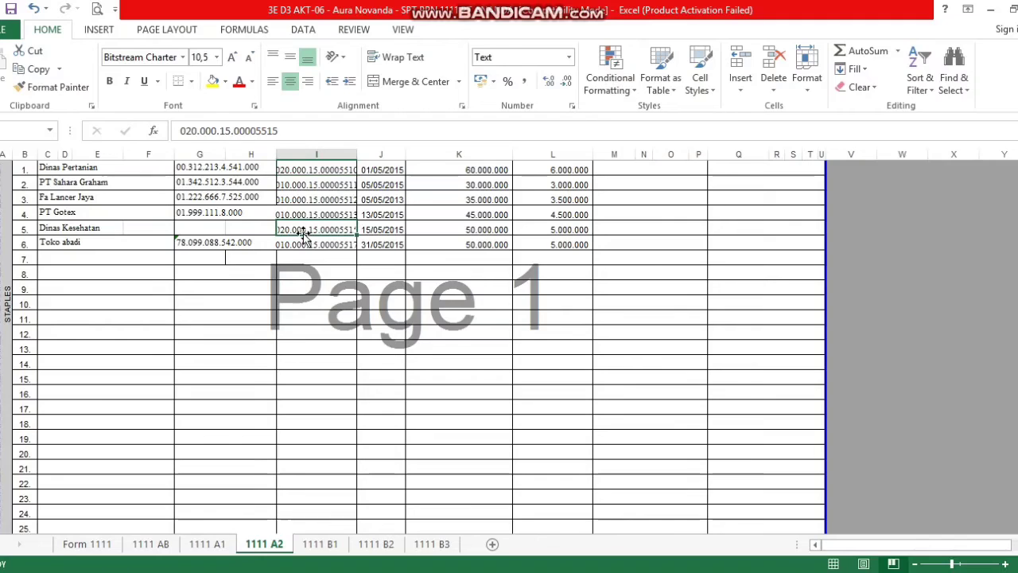
click(447, 174)
click(452, 231)
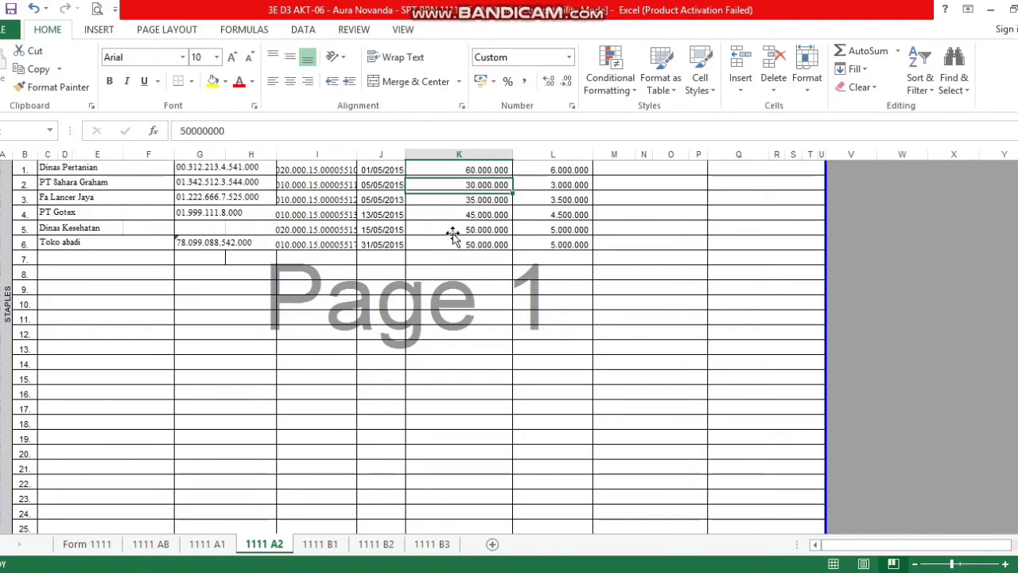
click(530, 167)
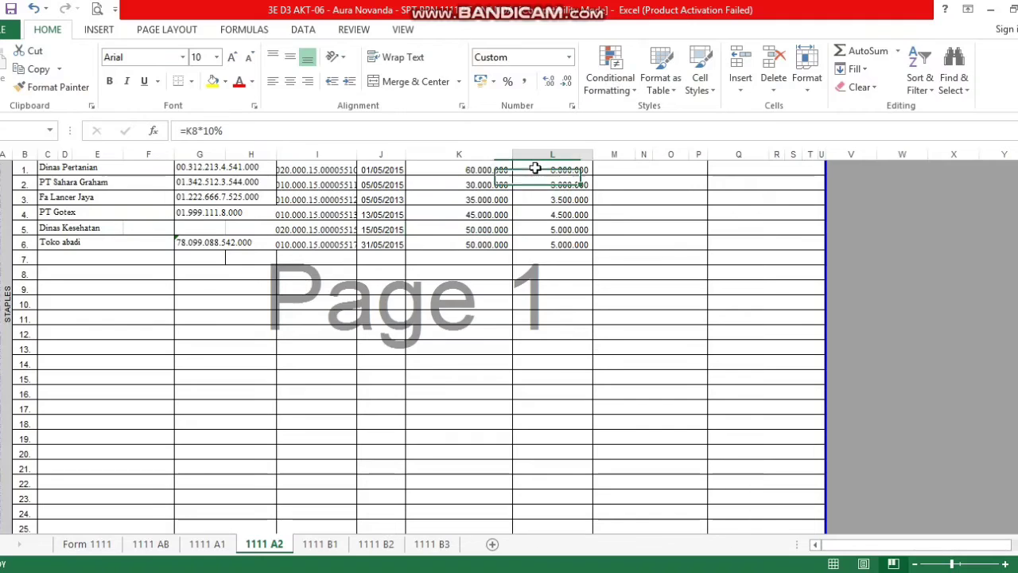
drag(535, 167, 537, 169)
click(546, 231)
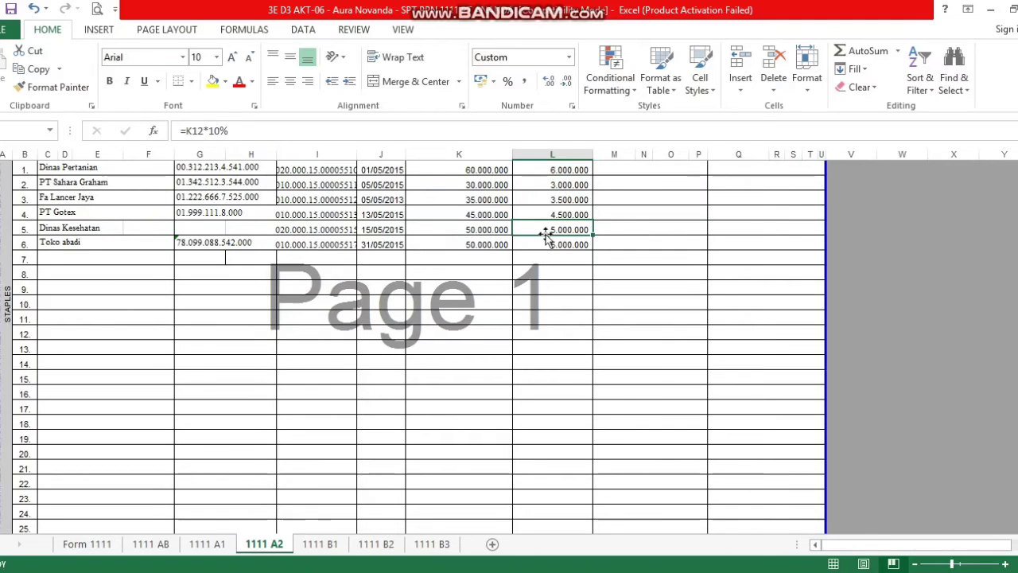
click(151, 544)
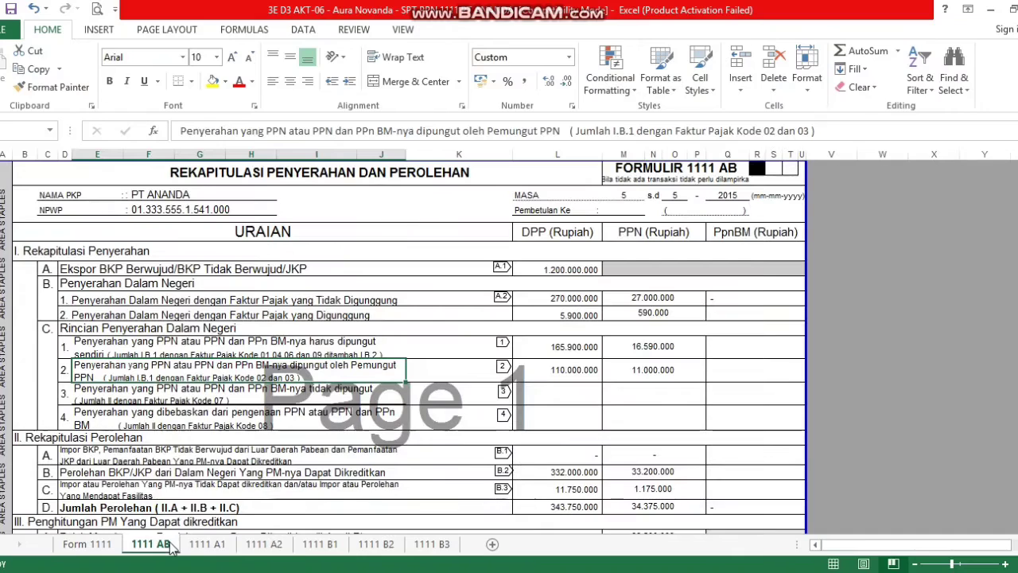
click(685, 359)
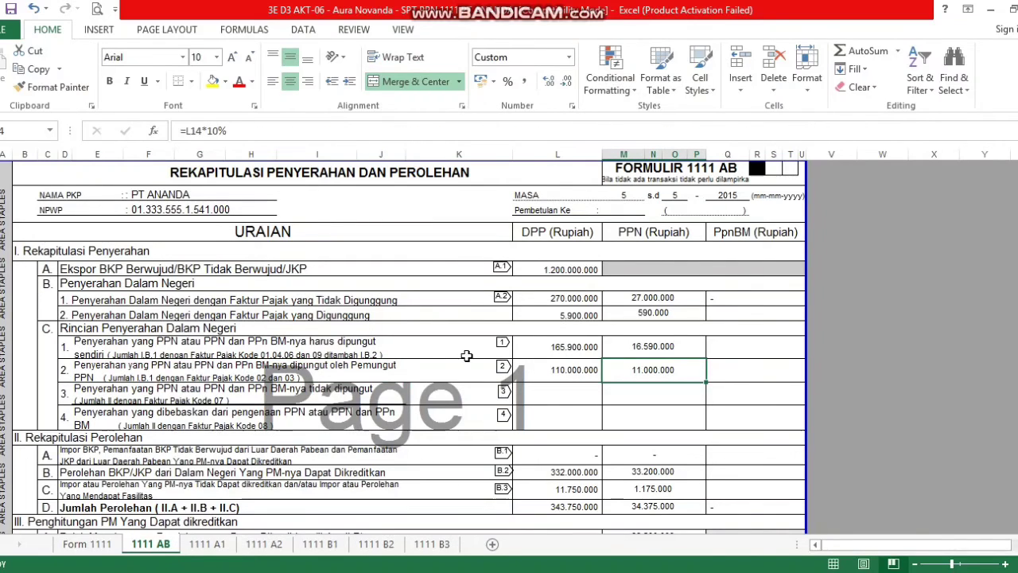
Review rows I.C.3 and I.C.4 on form 1111 AB, uncollected and exempt deliveries for invoice codes 07 and 08, with their DPP cells
click(299, 391)
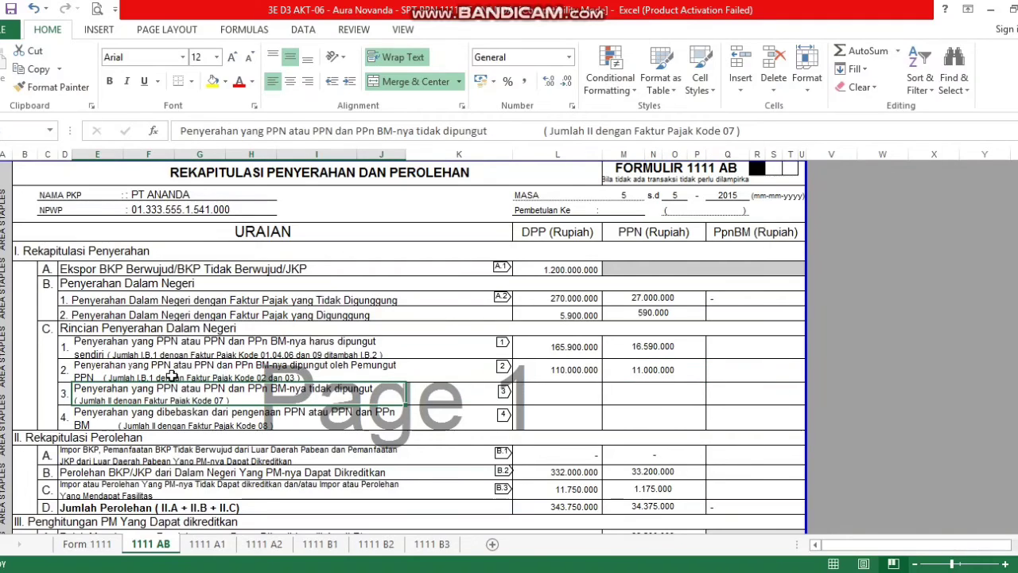
click(556, 400)
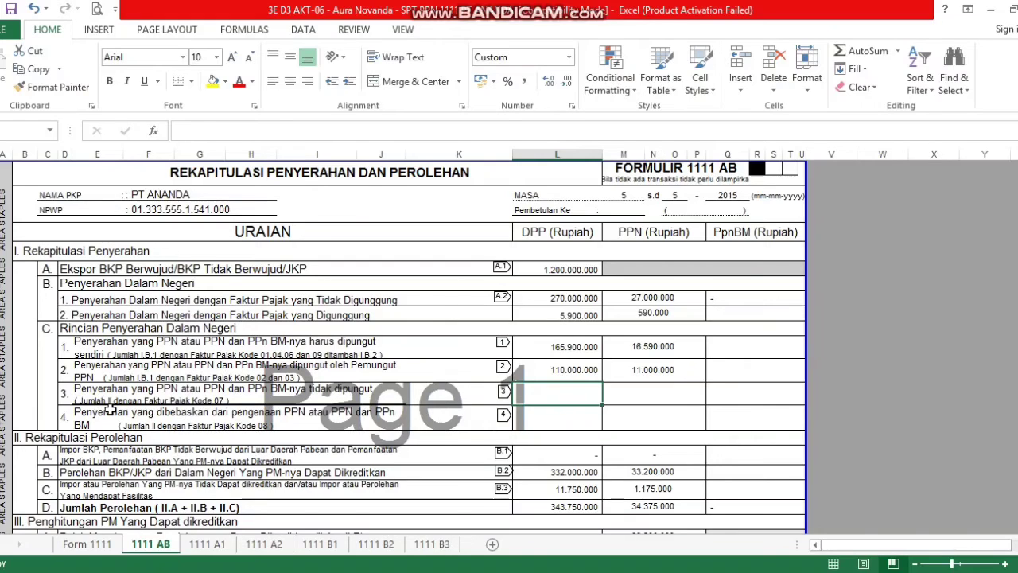
click(176, 413)
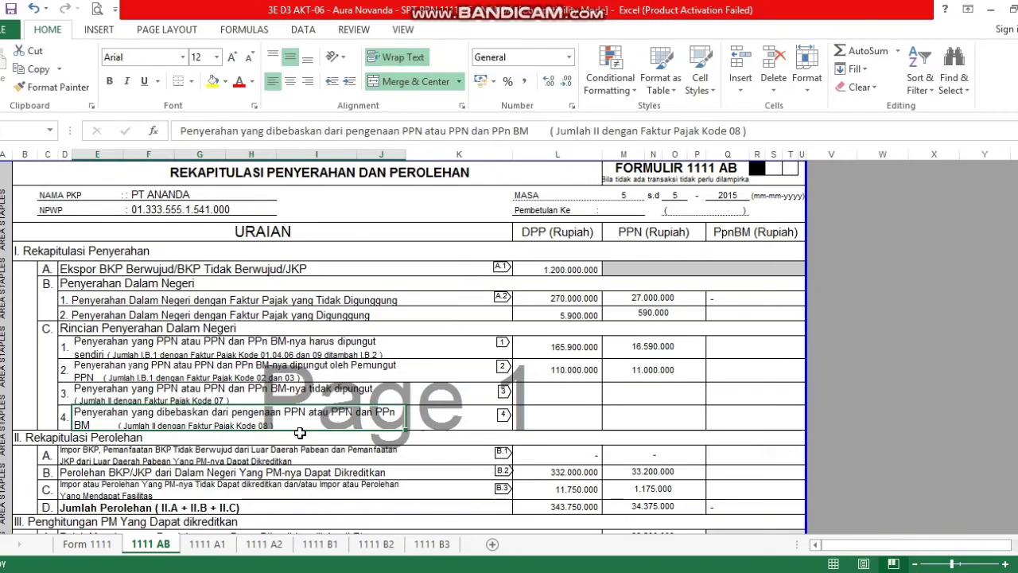
click(549, 424)
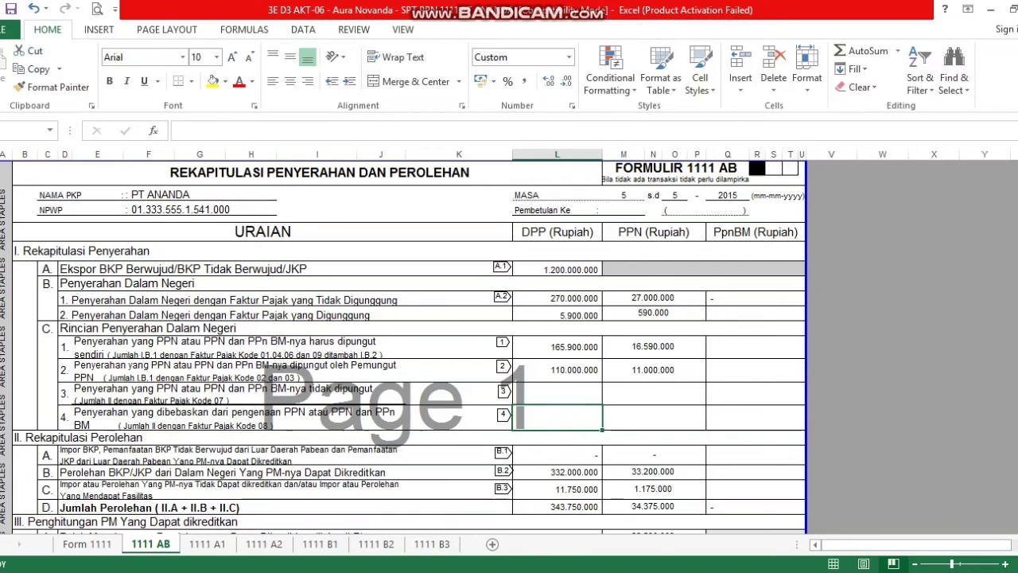
Review the description, DPP and PPN of row II.A on form 1111 AB, creditable imports and acquisitions from outside the customs area
drag(1017, 307, 1017, 326)
click(319, 412)
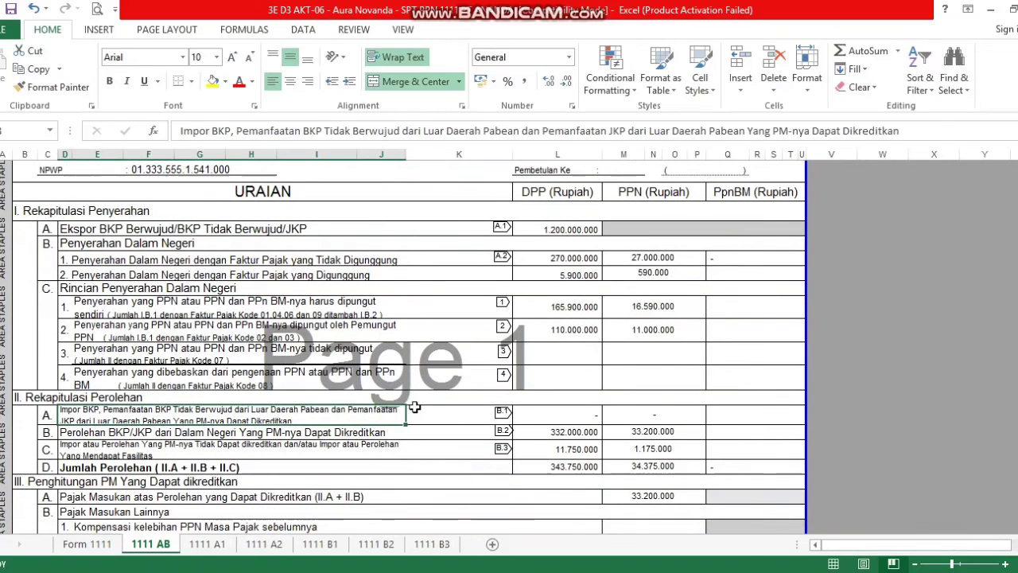
click(587, 417)
click(629, 411)
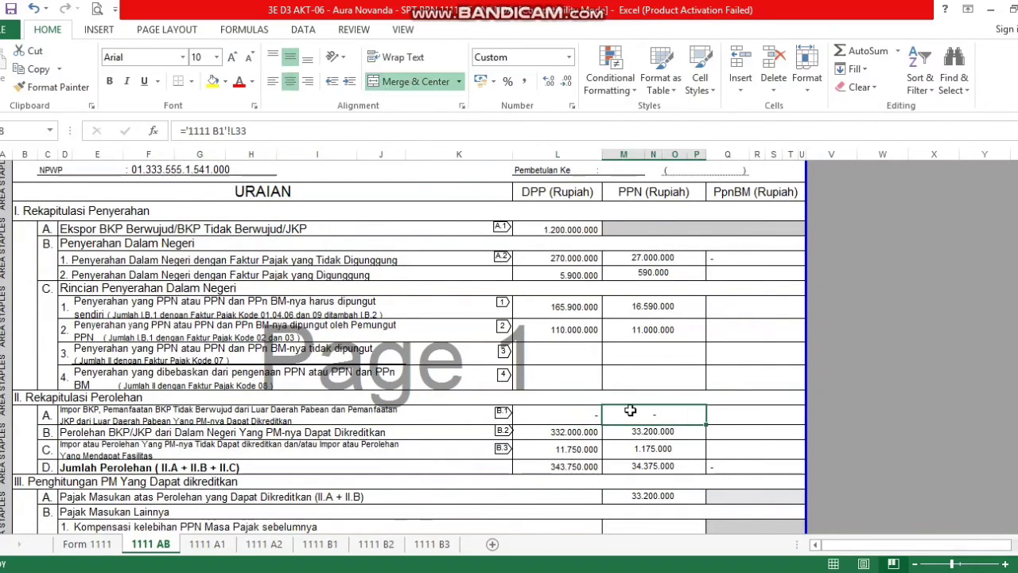
Compare row II.B of form 1111 AB, creditable domestic acquisitions, with the DPP and PPN totals of form 1111 B2
click(78, 434)
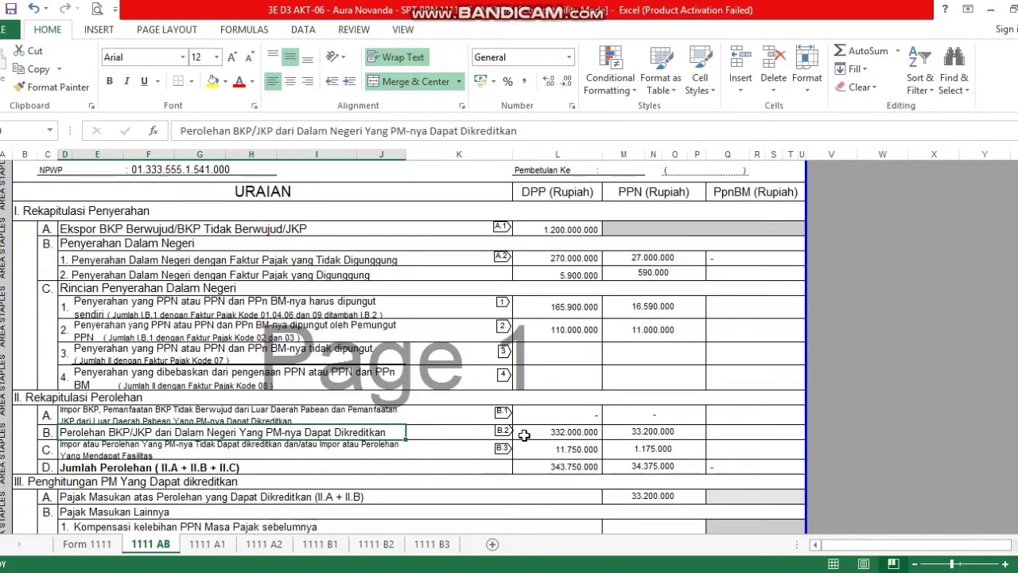
click(554, 431)
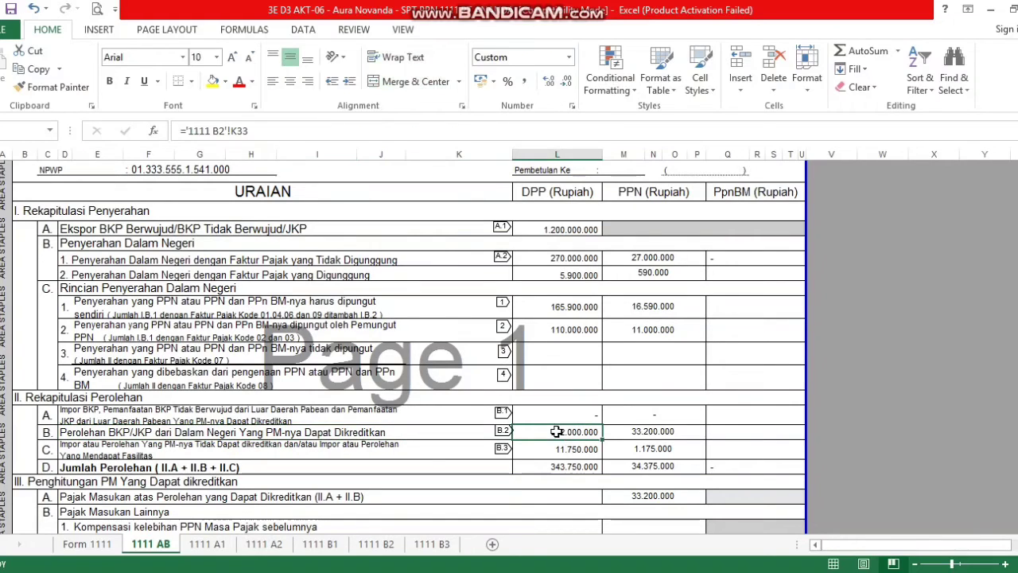
click(389, 544)
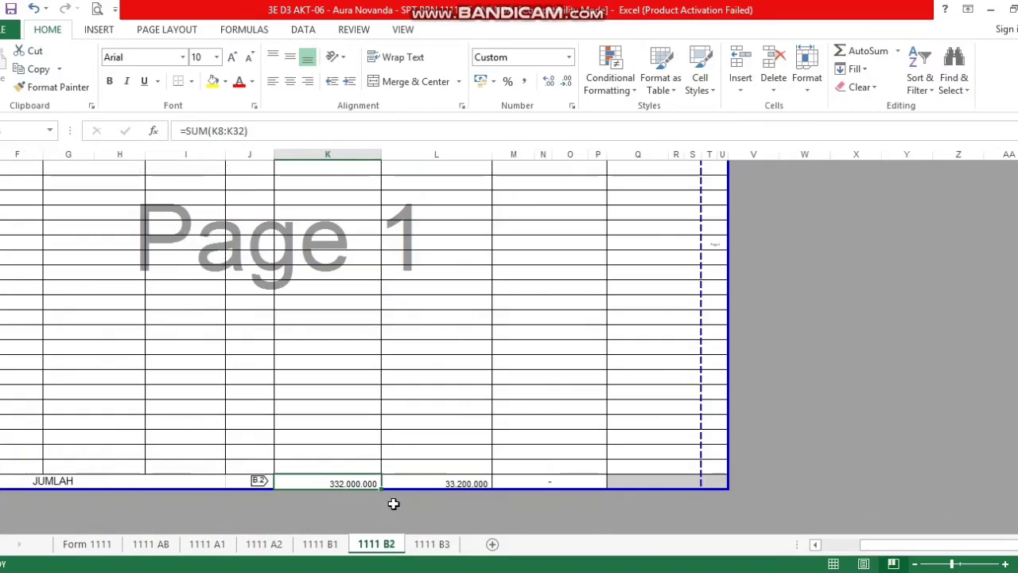
click(431, 482)
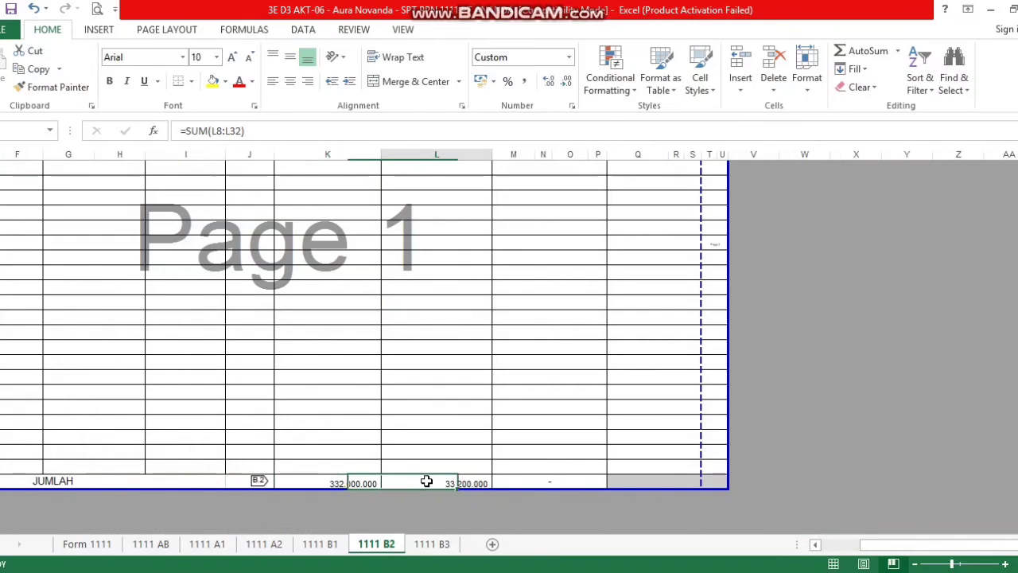
click(357, 480)
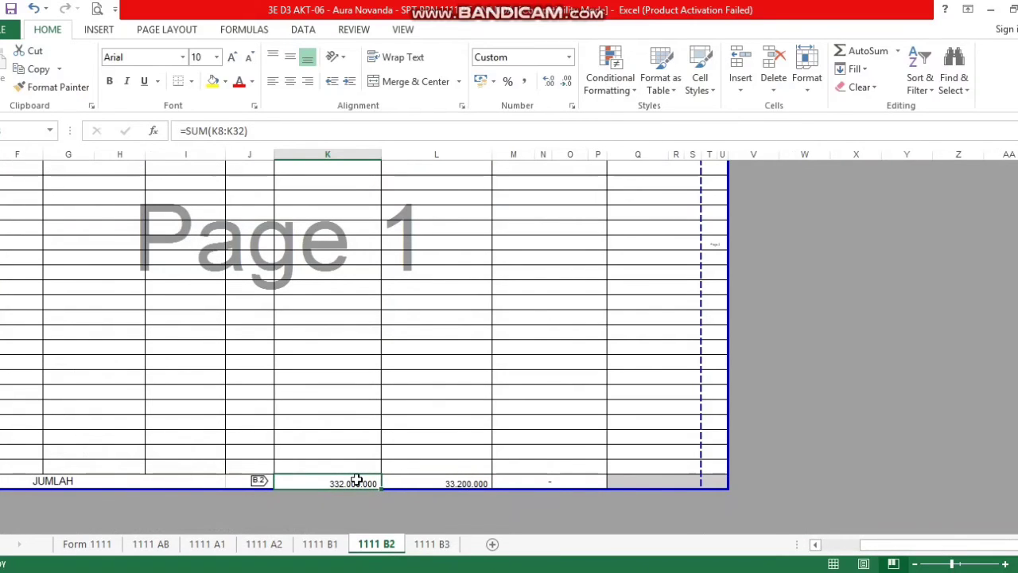
click(443, 480)
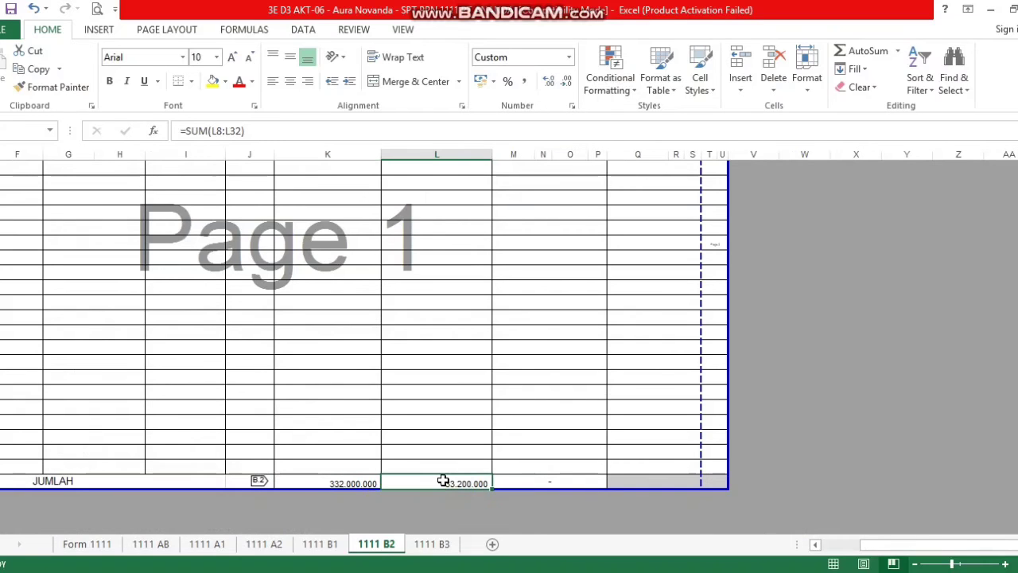
Compare row II.C of form 1111 AB, non-creditable or facility acquisitions, with the DPP and PPN totals of form 1111 B3
click(151, 544)
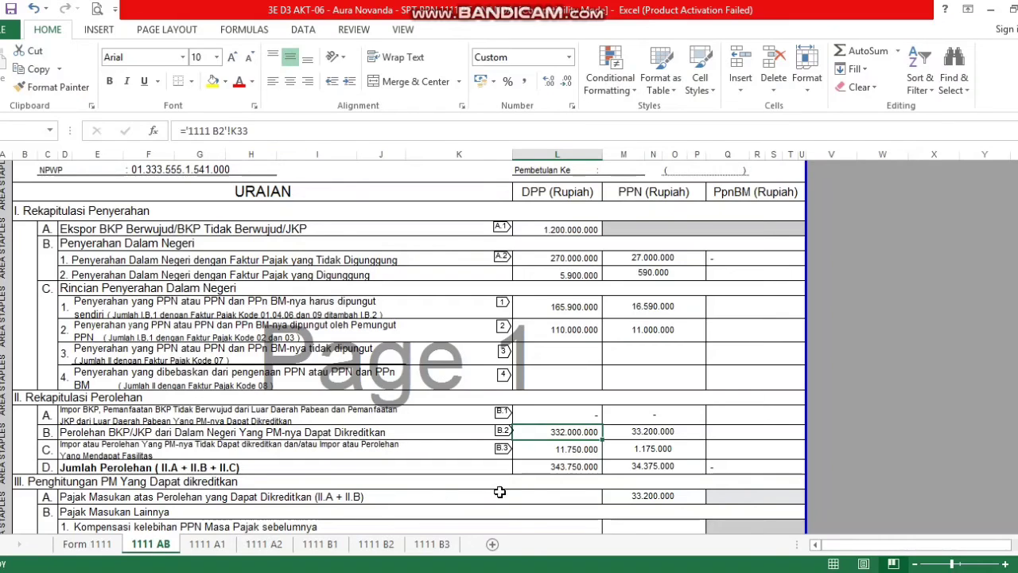
click(576, 450)
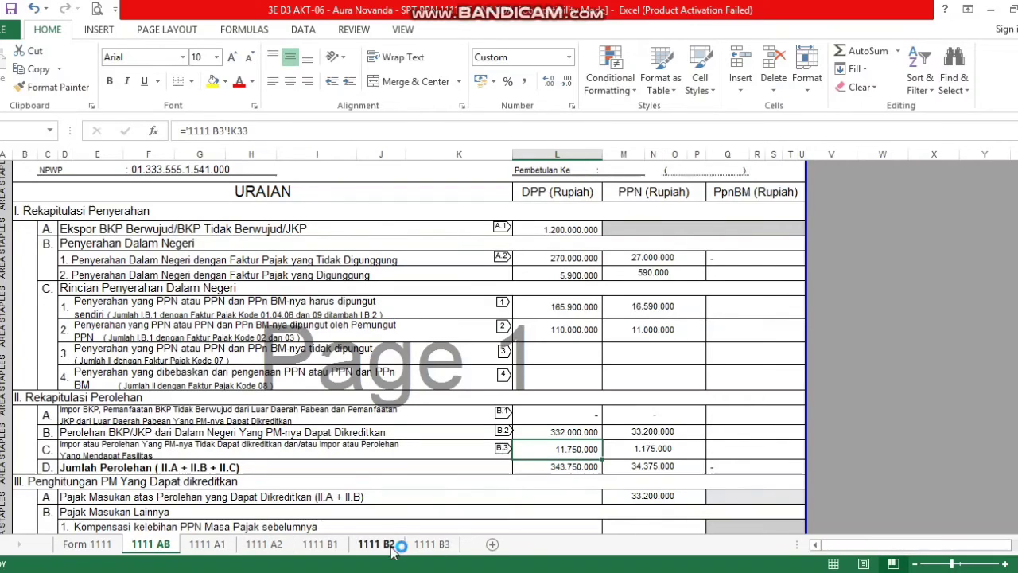
double_click(419, 546)
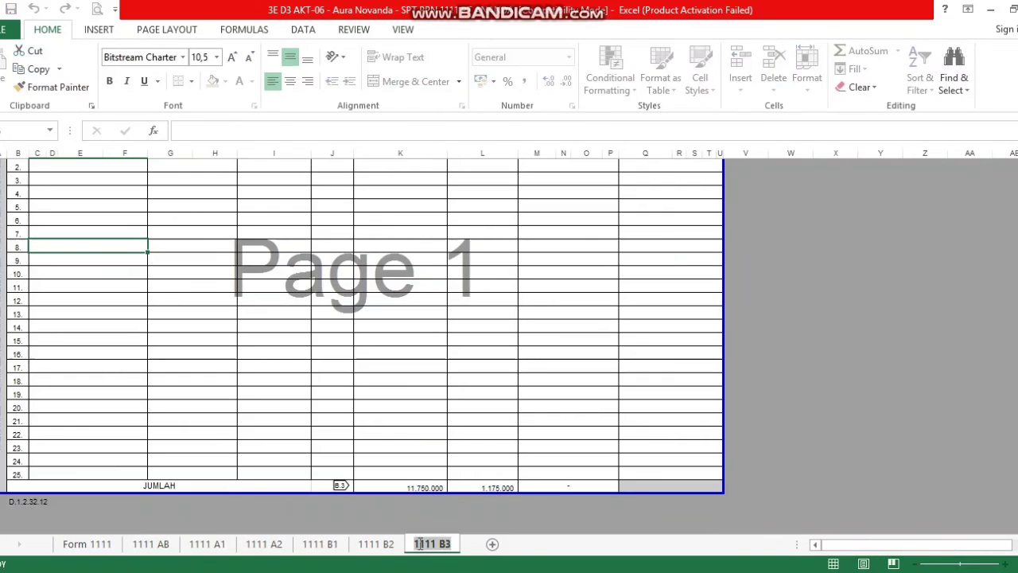
Check the DPP total in row II.D of form 1111 AB against acquisition rows II.A, II.B and II.C
click(159, 544)
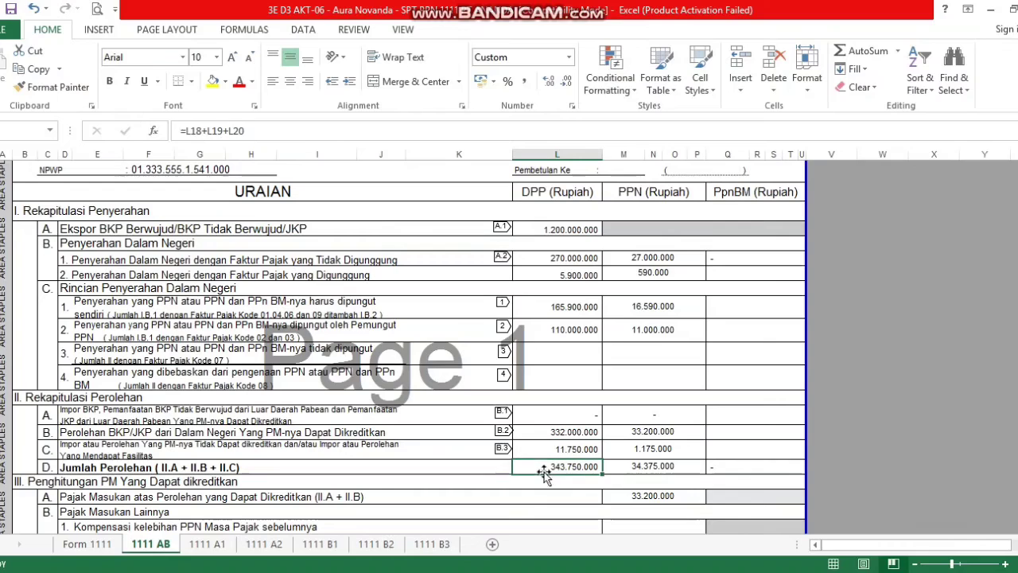
click(391, 409)
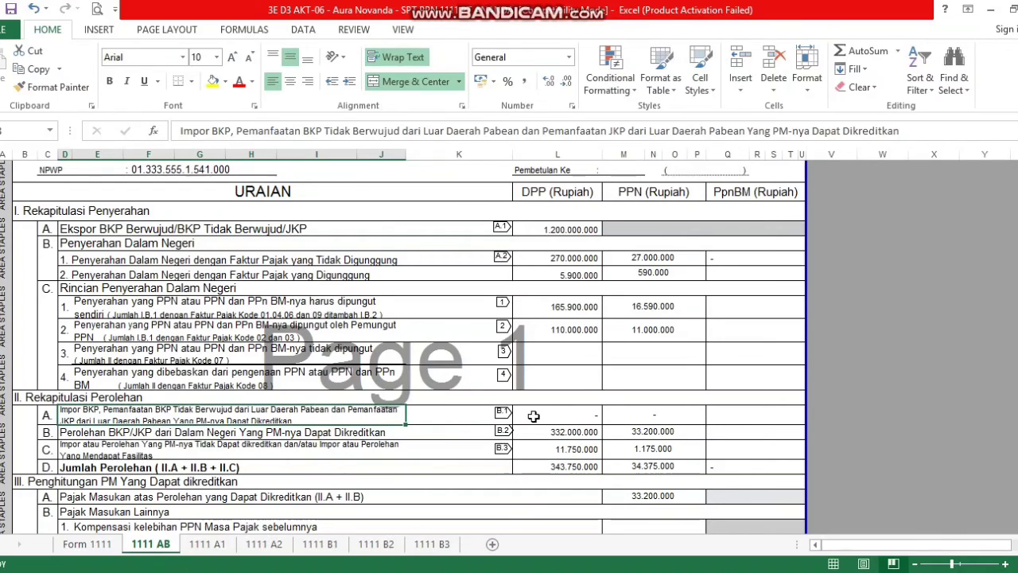
click(551, 465)
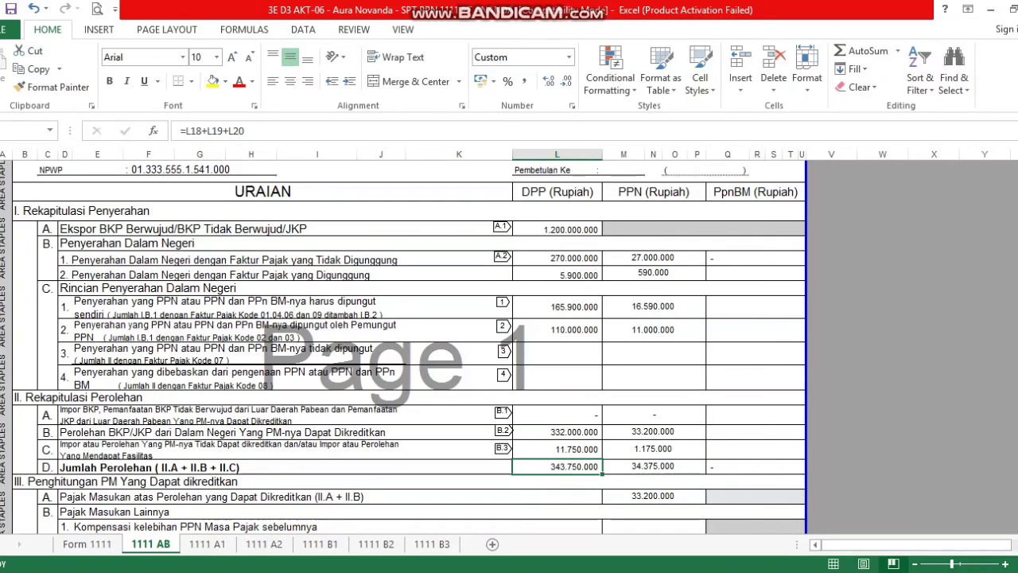
Check the input tax in row III.A of form 1111 AB against the PPN amounts of rows II.A and II.B
scroll(915, 318, down, 2)
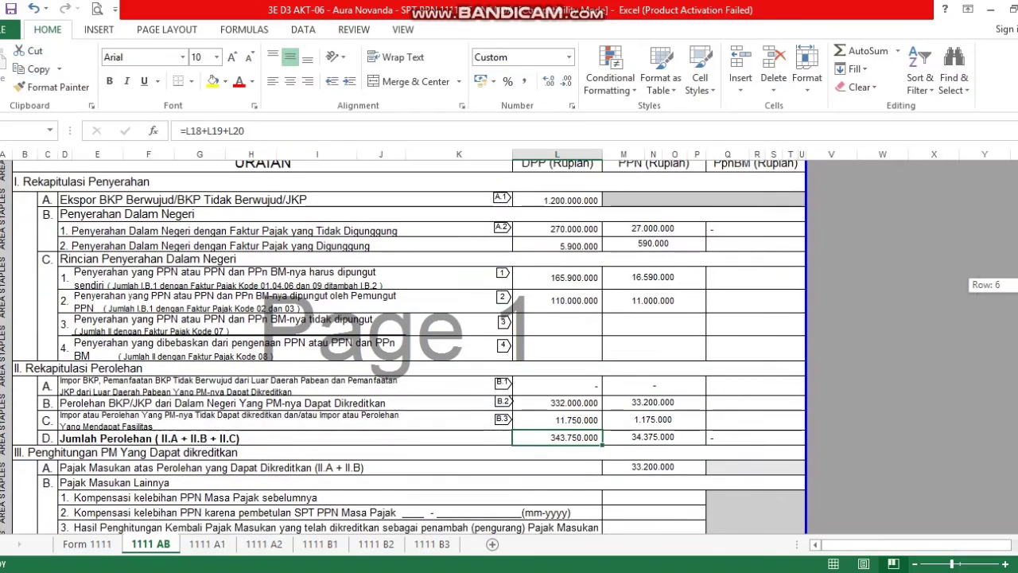
scroll(615, 496, down, 2)
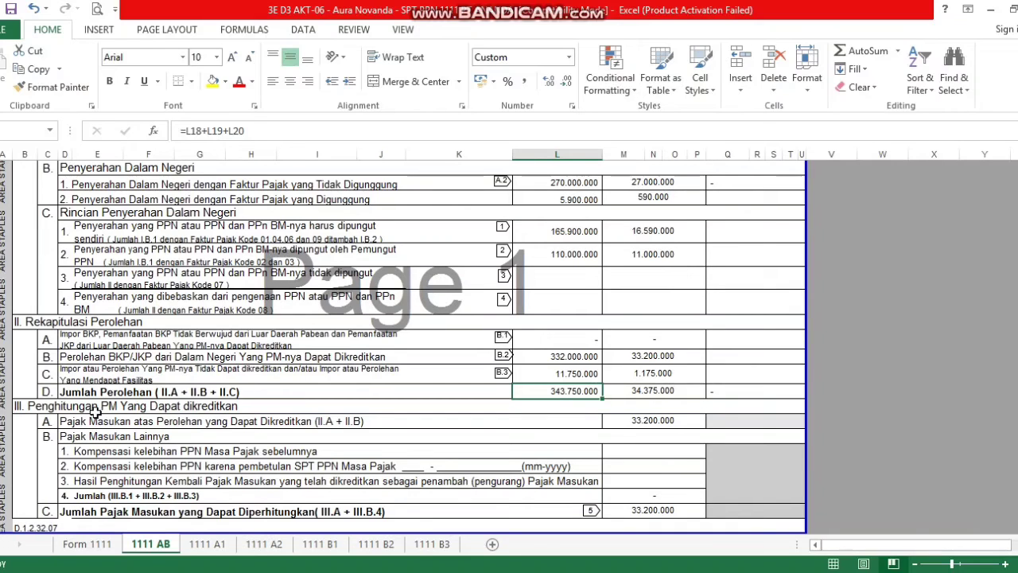
click(134, 423)
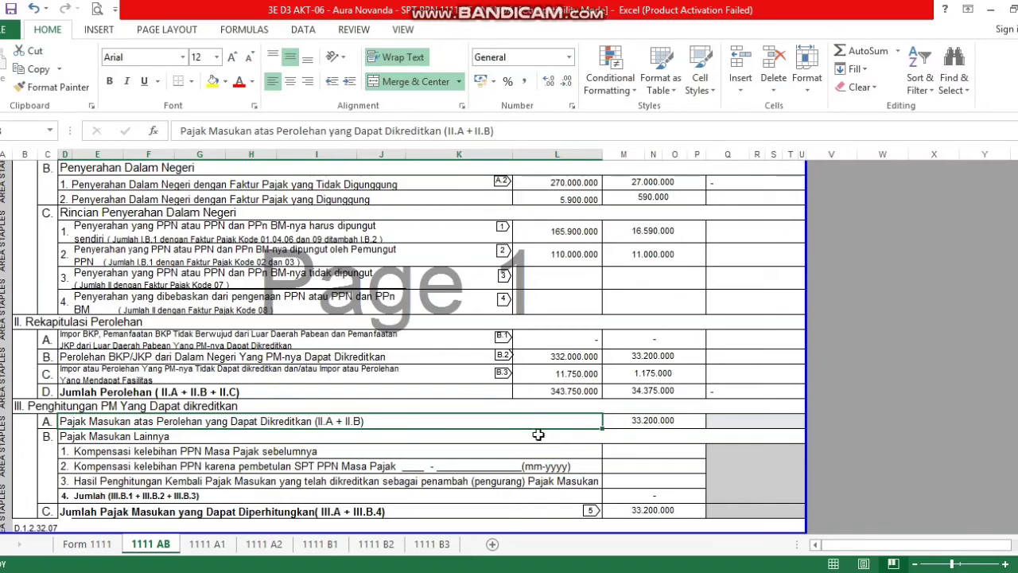
click(637, 341)
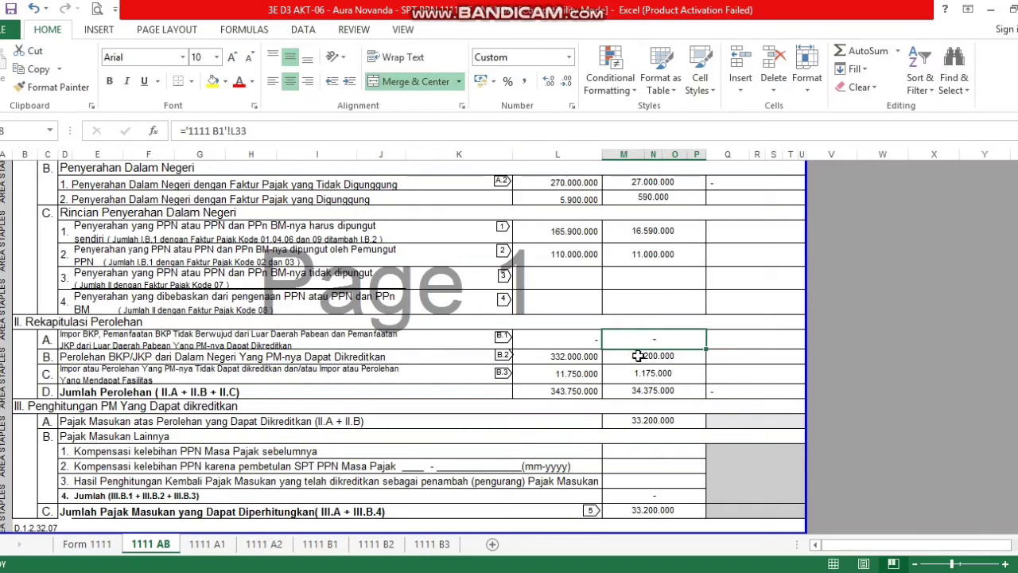
click(639, 357)
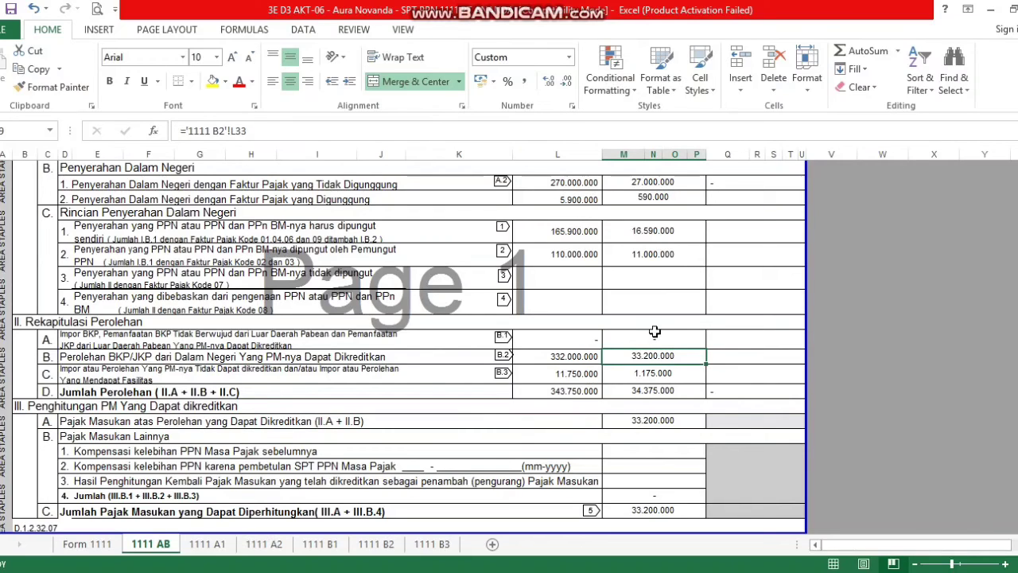
click(652, 422)
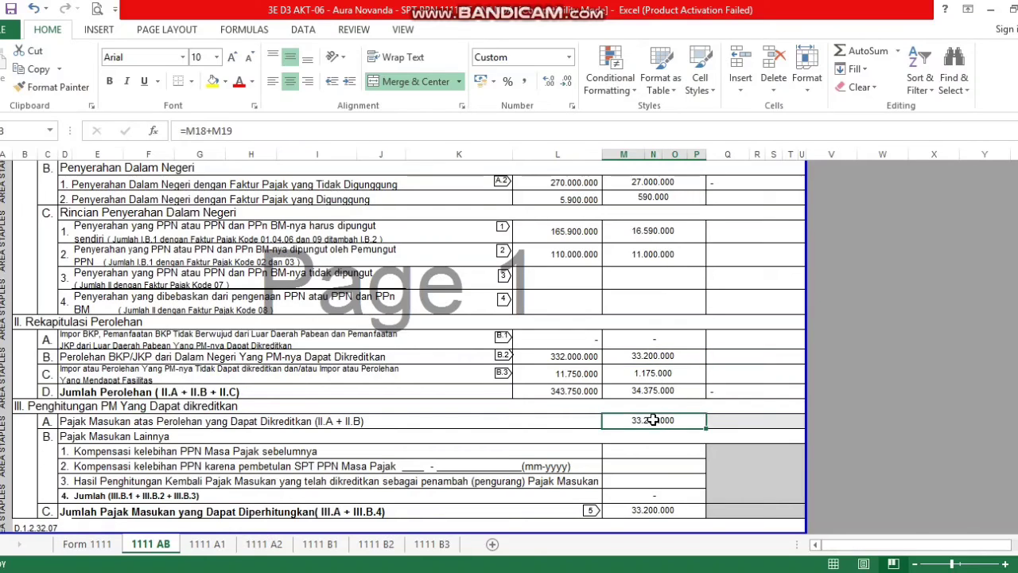
click(651, 340)
click(653, 358)
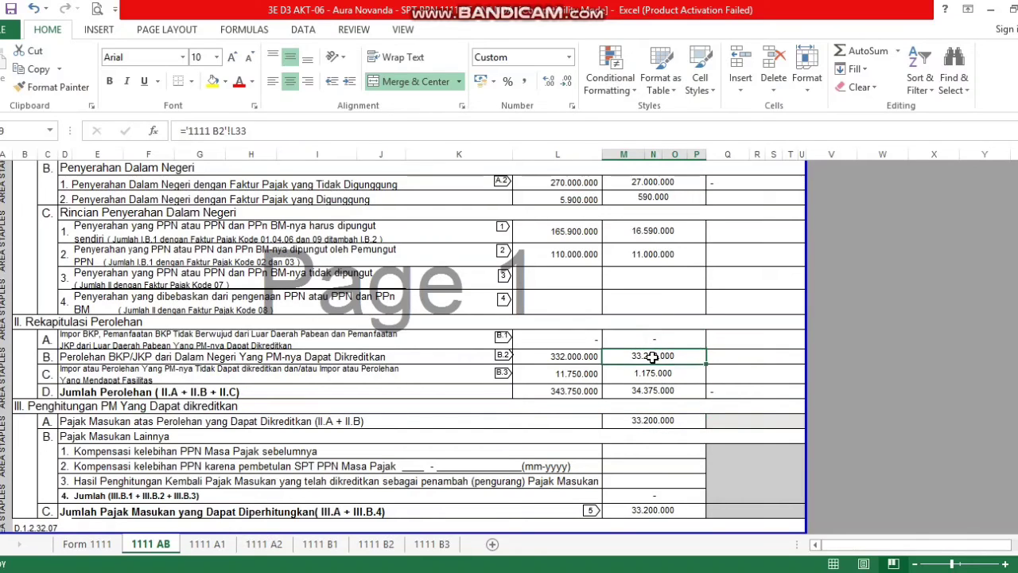
key(Down)
Review rows III.B.1 to III.B.4 on form 1111 AB, the other input tax items and their sum
click(642, 497)
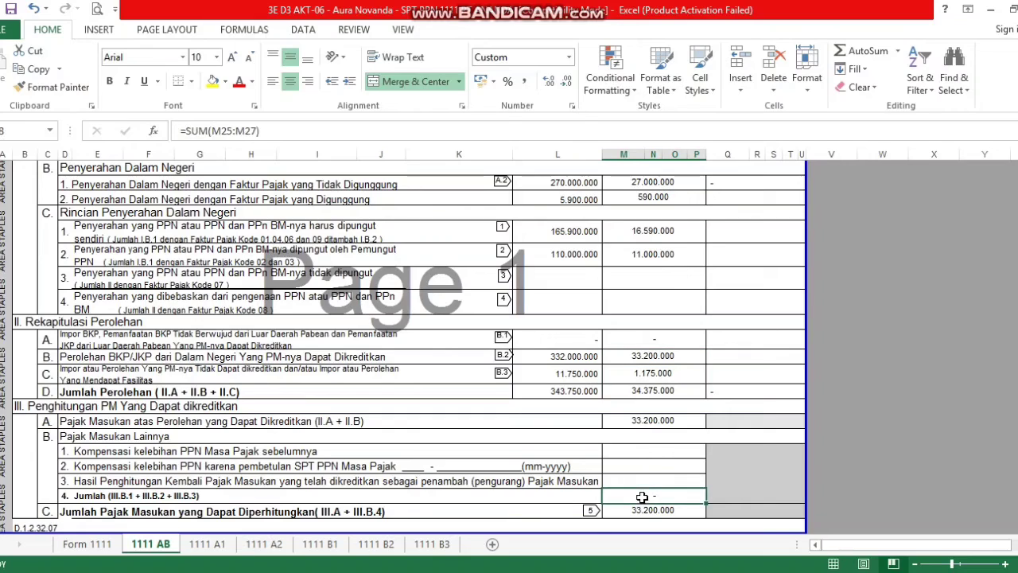
click(632, 452)
click(640, 491)
click(639, 467)
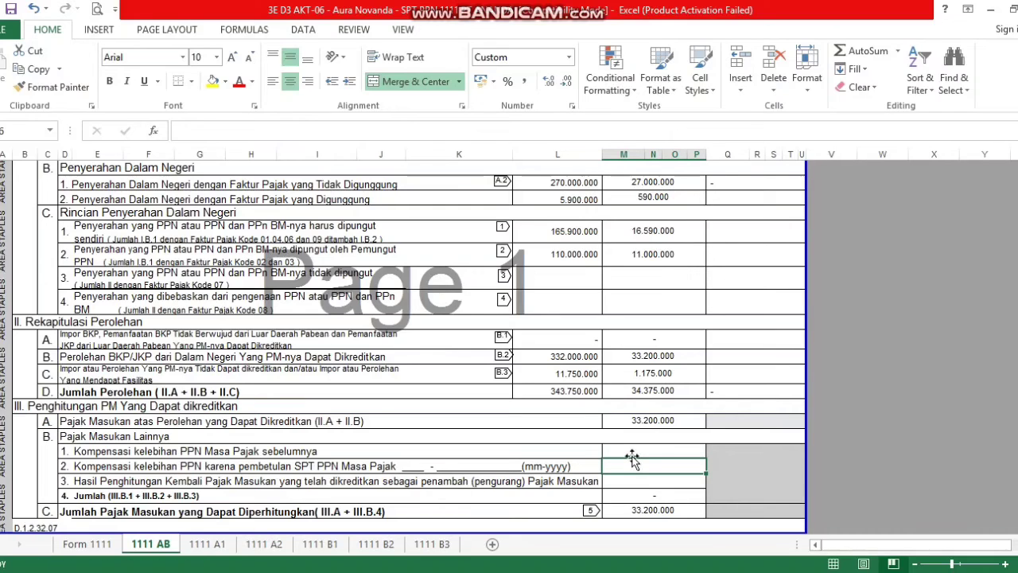
click(633, 492)
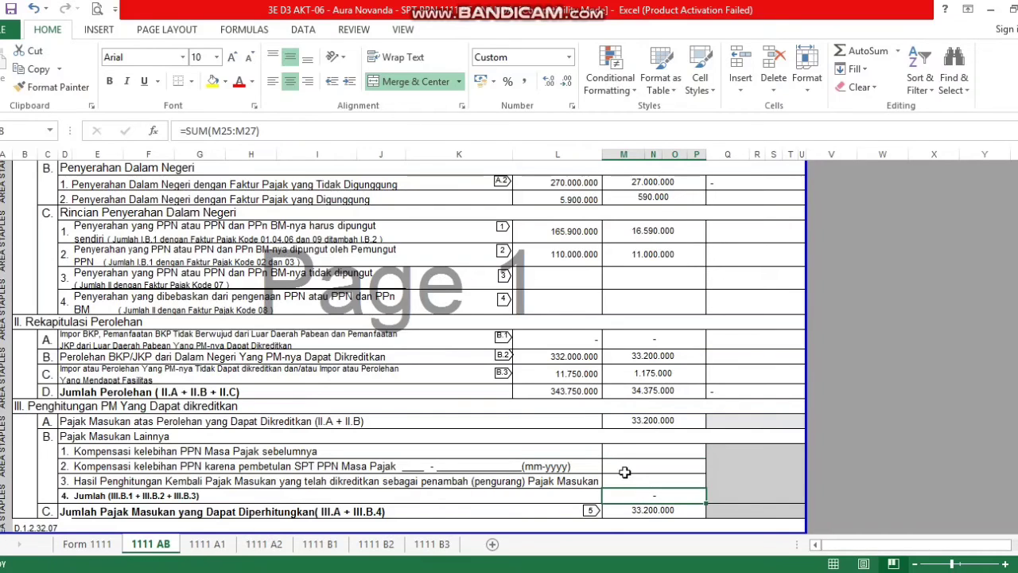
click(616, 450)
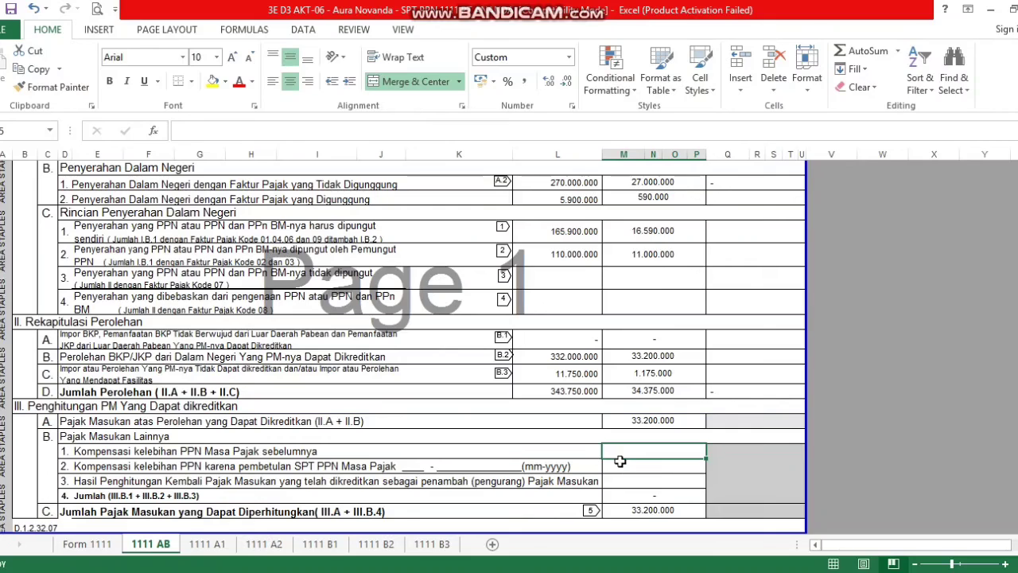
click(619, 461)
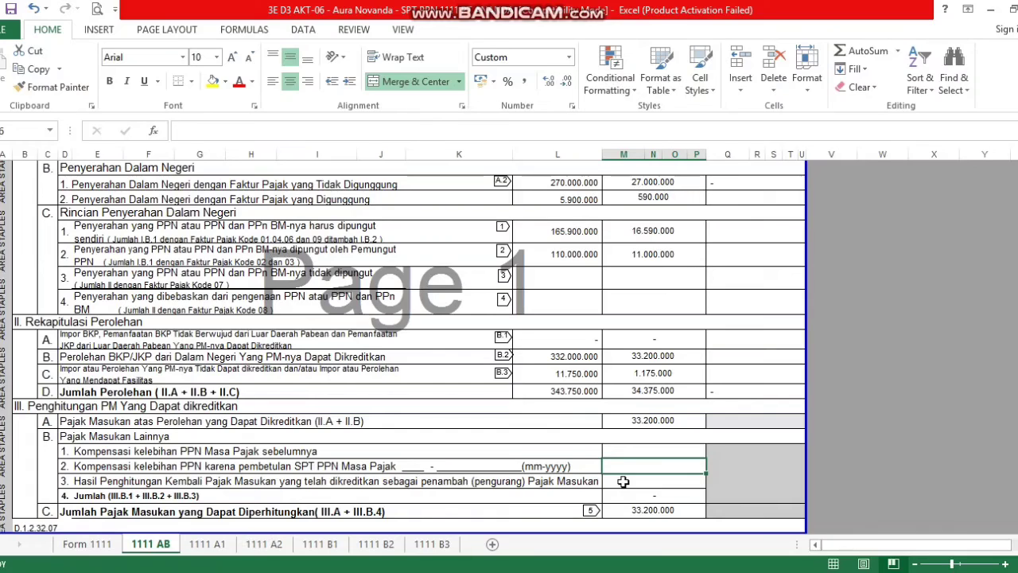
click(624, 481)
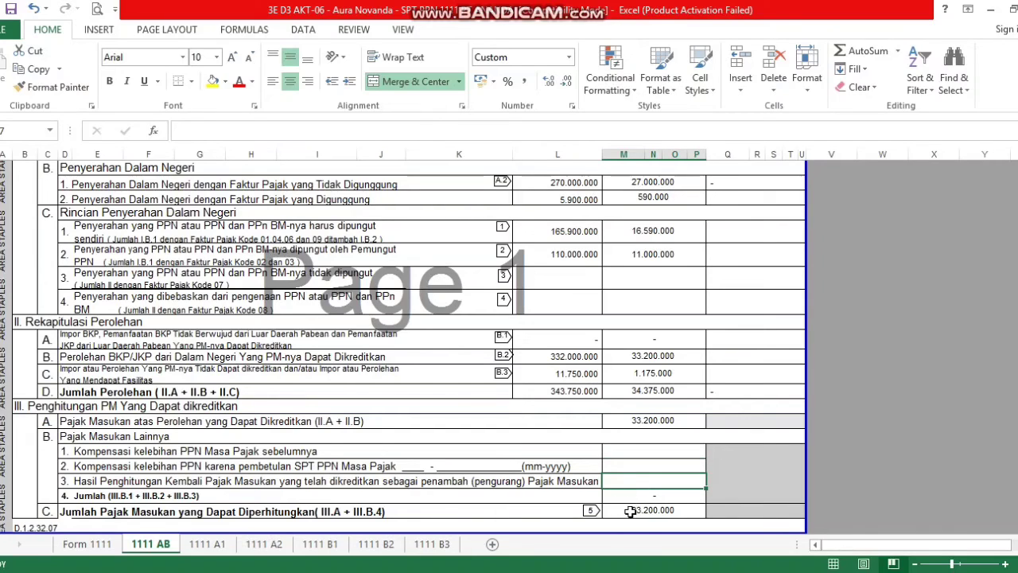
Check the total calculable input tax in row III.C of form 1111 AB against row III.A
click(631, 512)
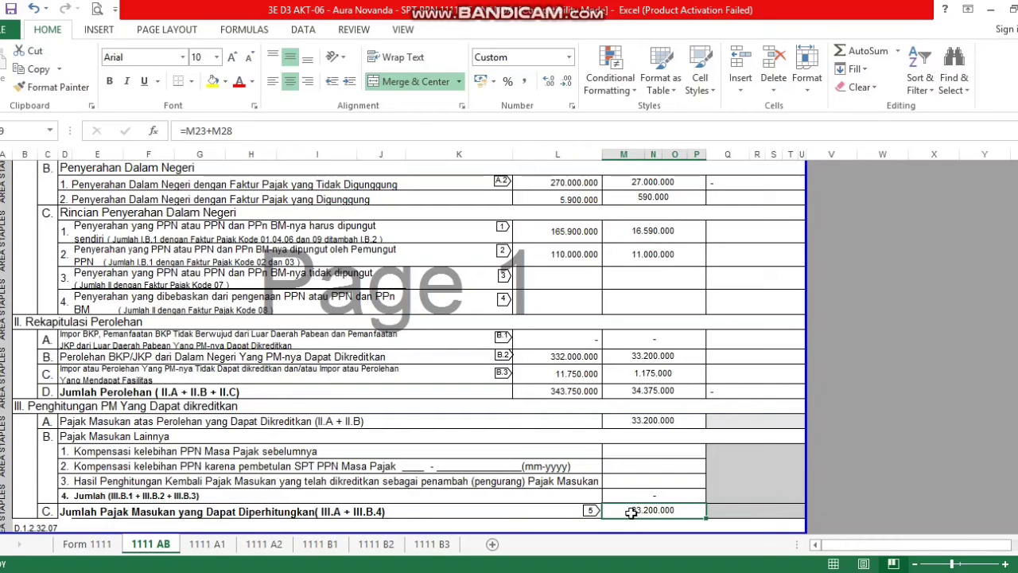
click(638, 420)
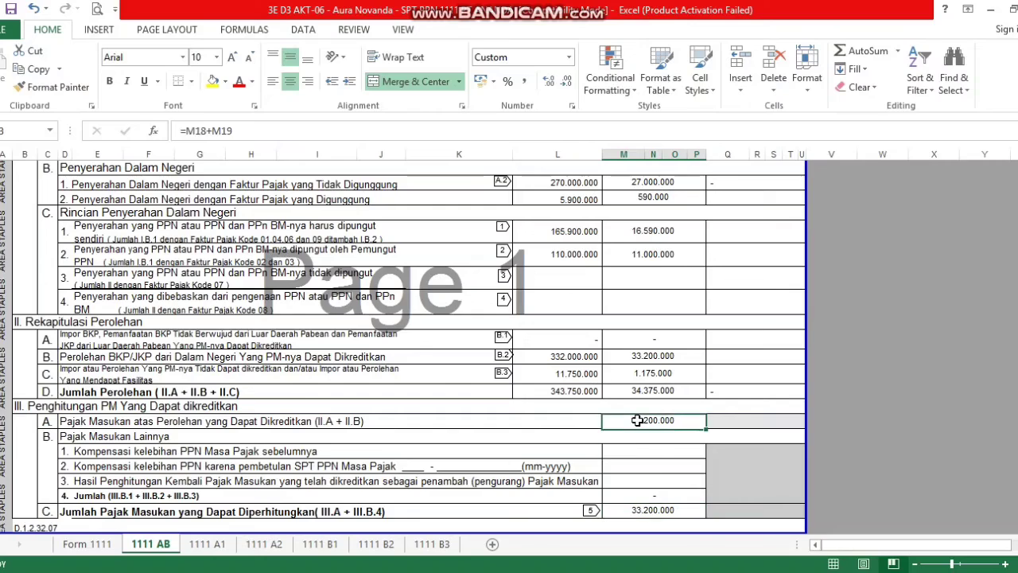
click(641, 510)
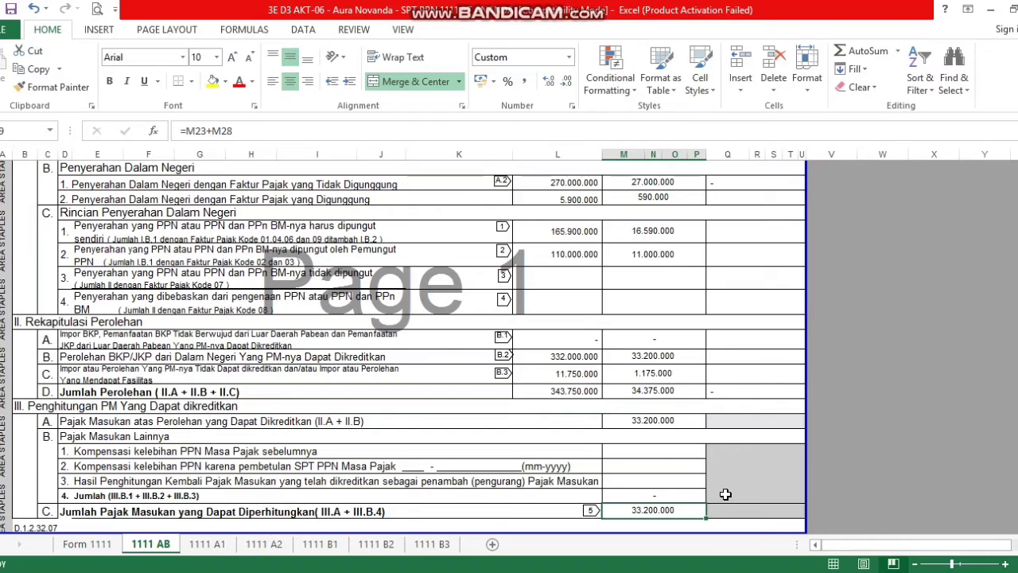
Widen column B on the Form 1111 sheet so the NAMA PKP label in the header fits
click(102, 544)
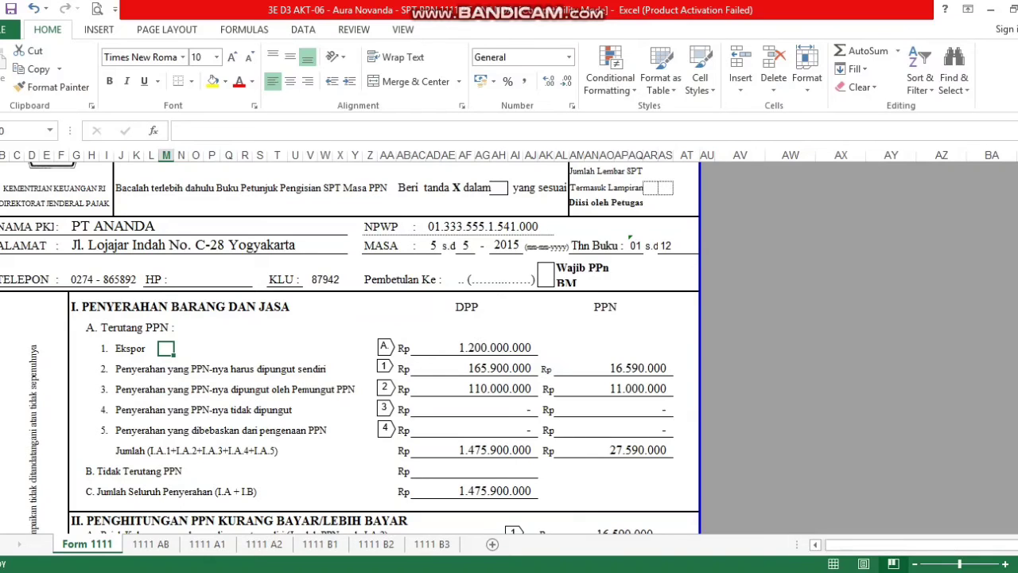
drag(1017, 255, 1017, 235)
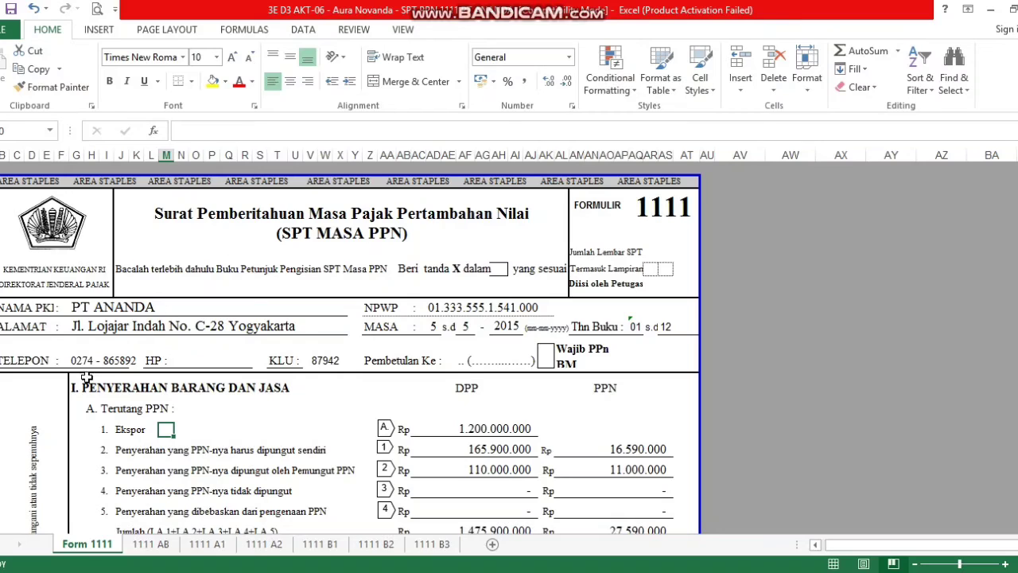
click(23, 314)
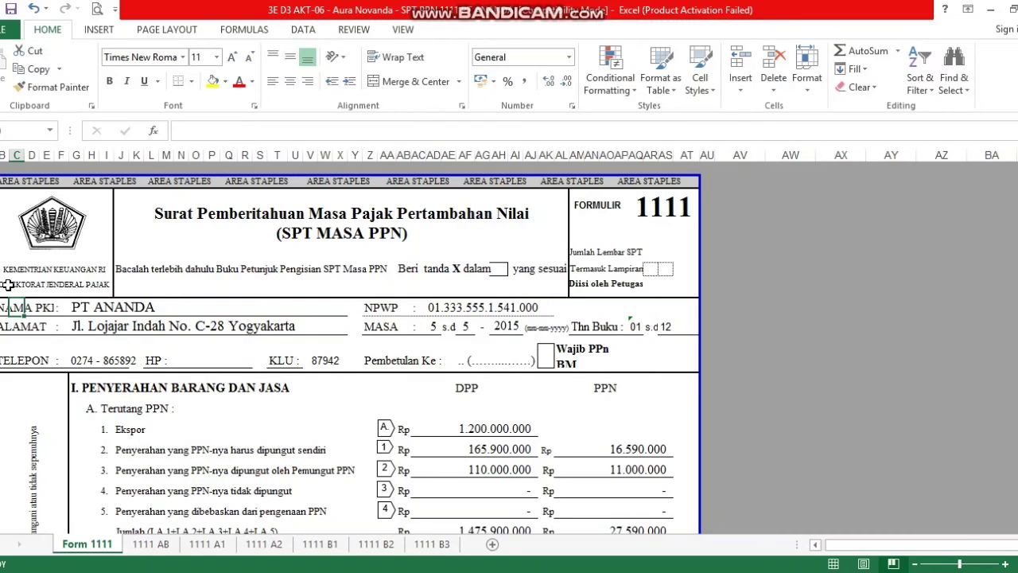
click(2, 305)
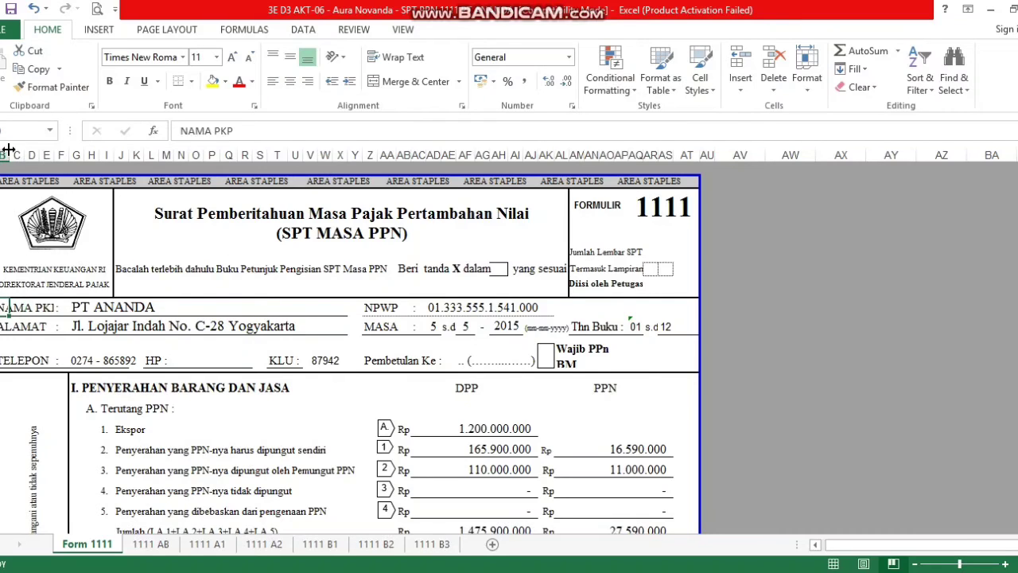
drag(8, 154, 21, 153)
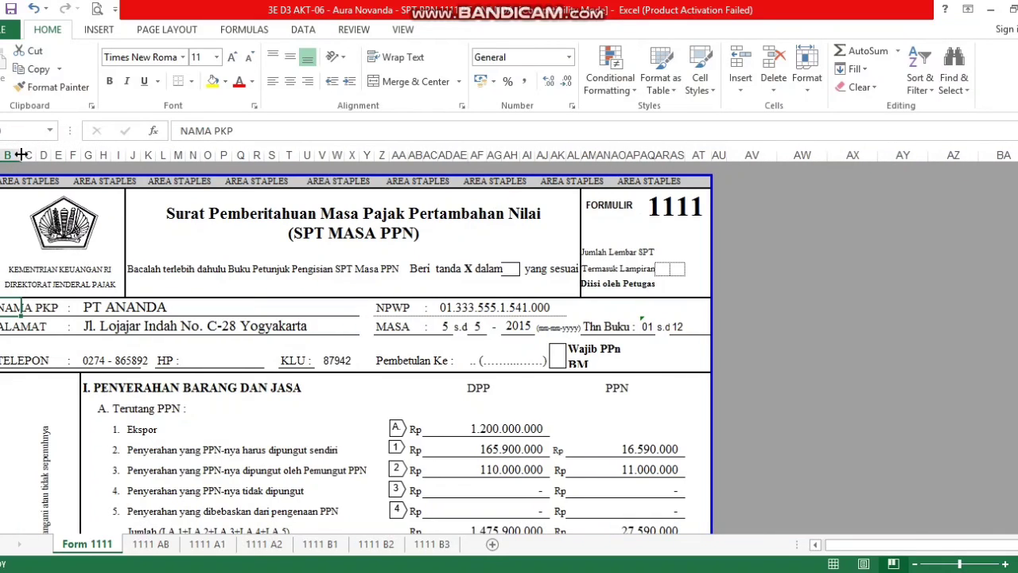
Review the taxpayer name and address fields in the header of Form 1111
click(134, 303)
click(87, 300)
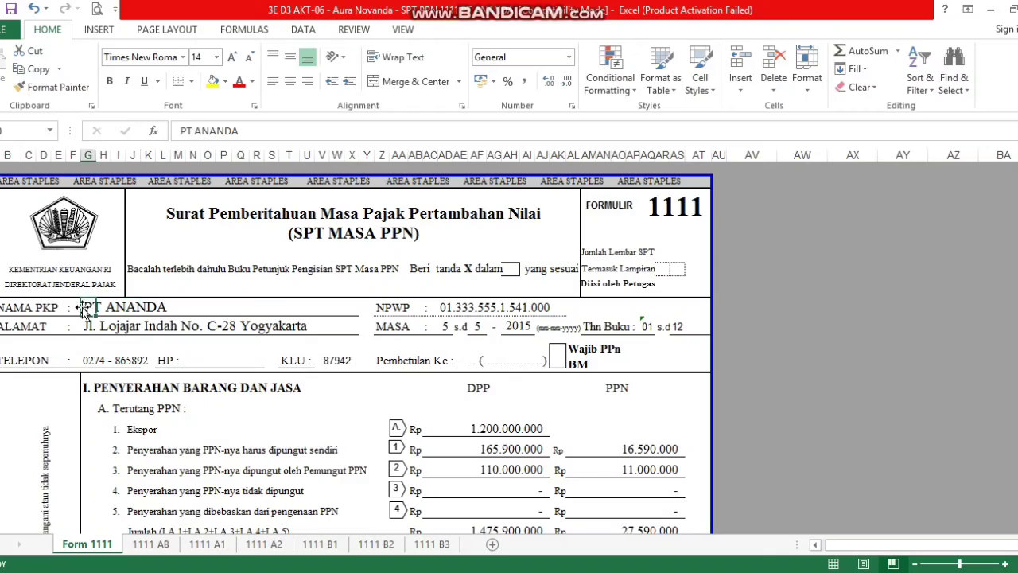
click(28, 325)
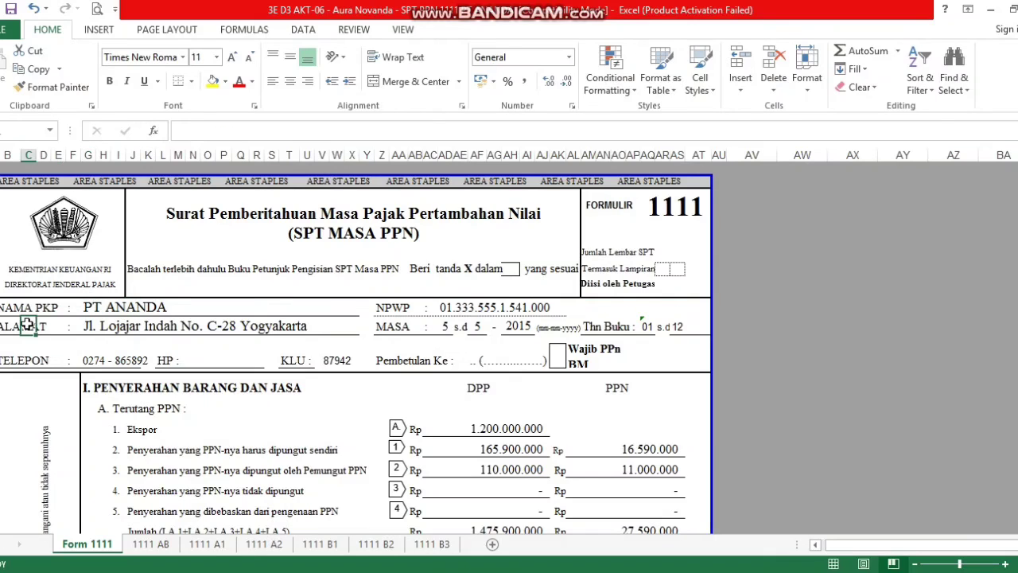
click(89, 328)
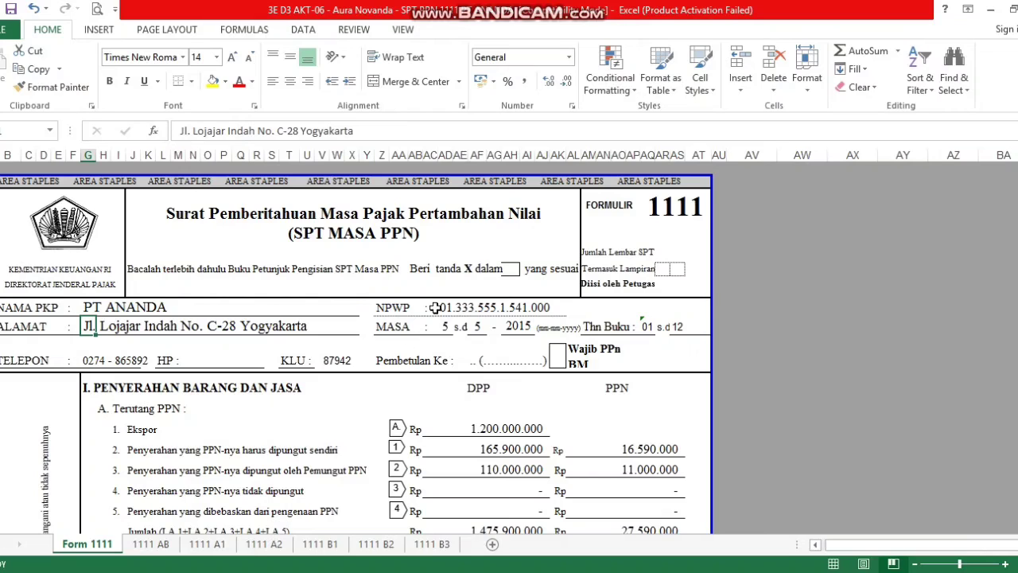
Review the NPWP, the tax period months and year, and the book-year range in the Form 1111 header
click(445, 307)
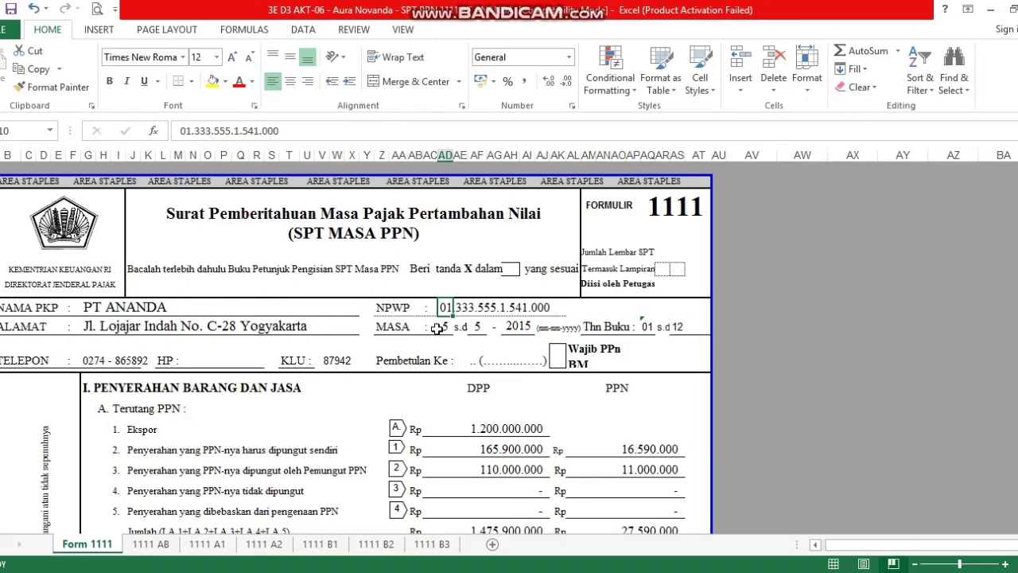
click(443, 329)
click(470, 332)
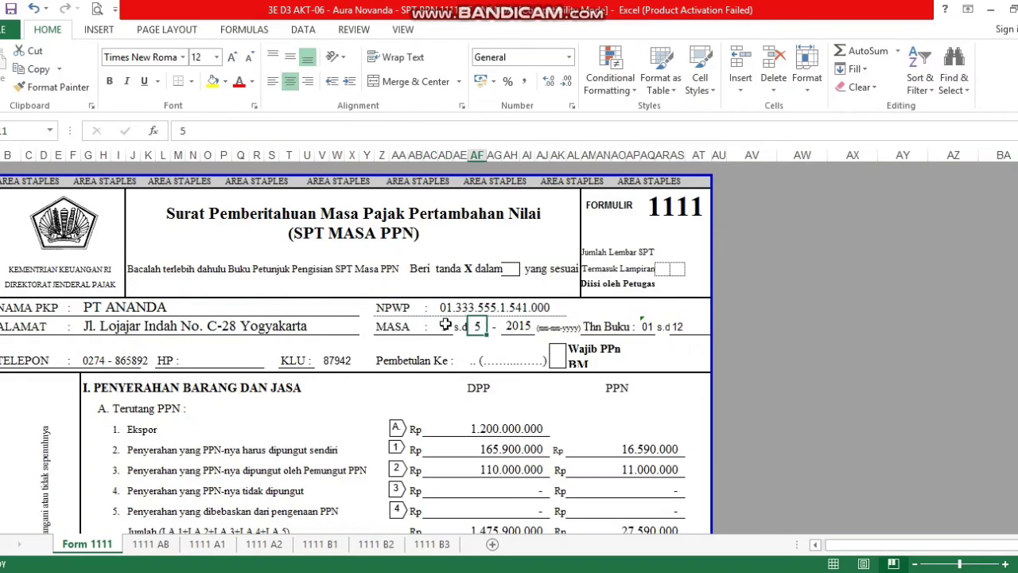
scroll(469, 328, right, 2)
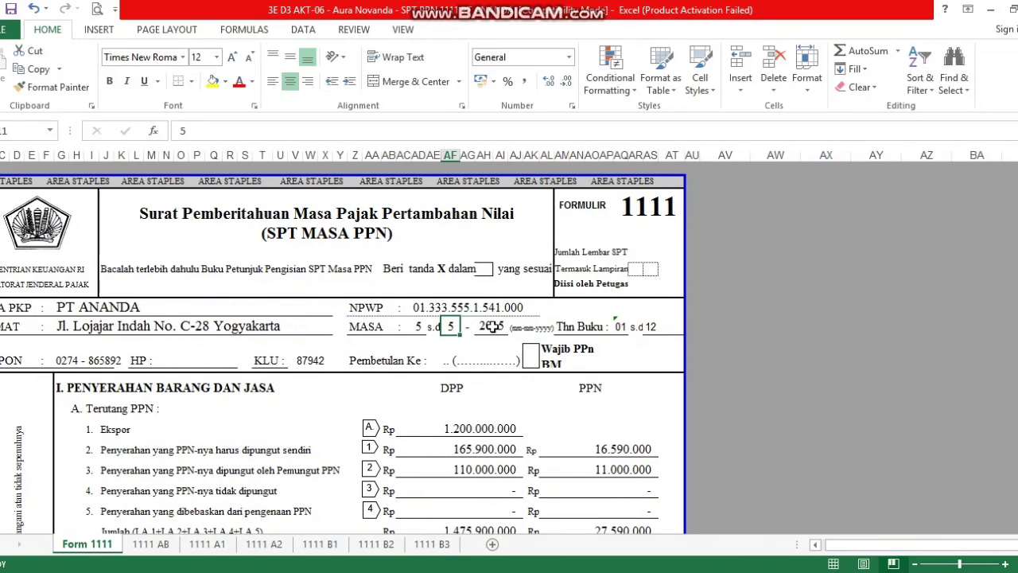
click(493, 327)
click(620, 327)
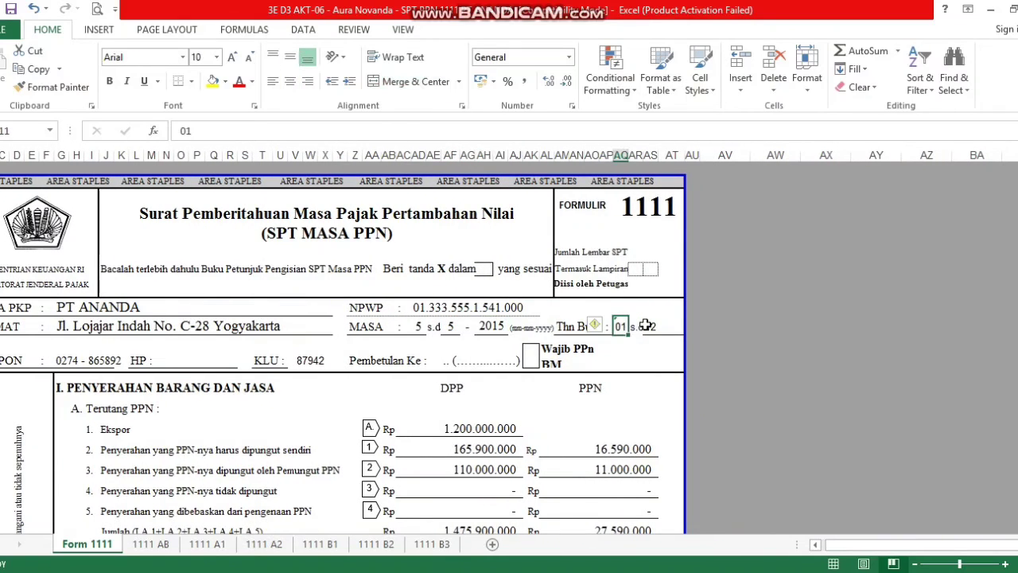
click(651, 327)
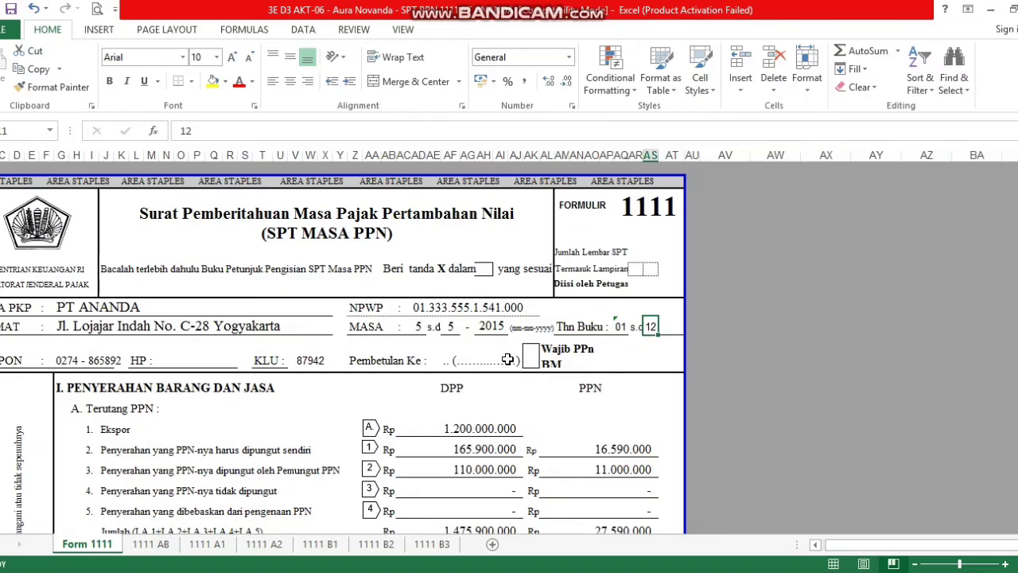
Review the telephone number and KLU fields in the Form 1111 header
click(76, 361)
click(60, 361)
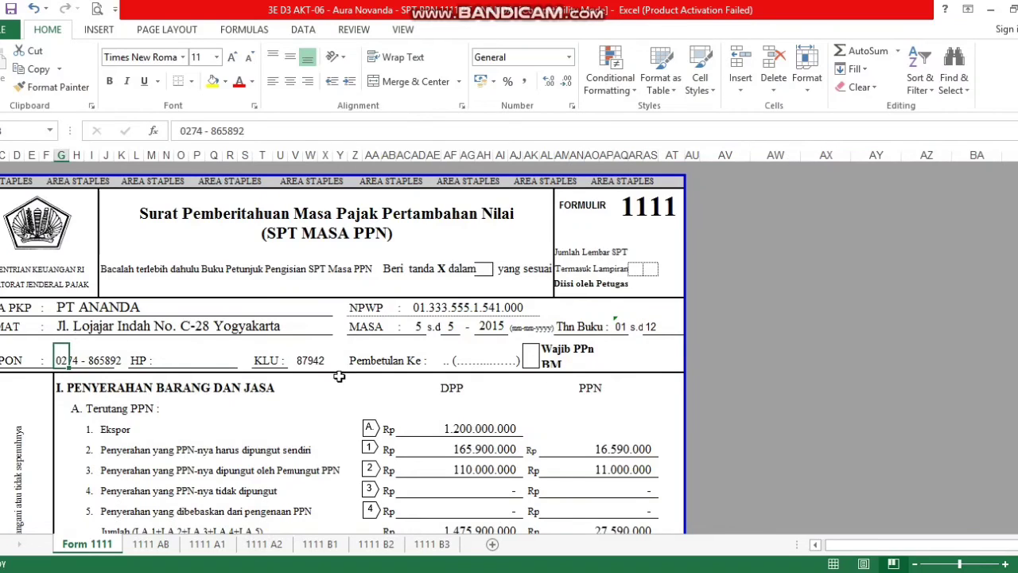
click(282, 357)
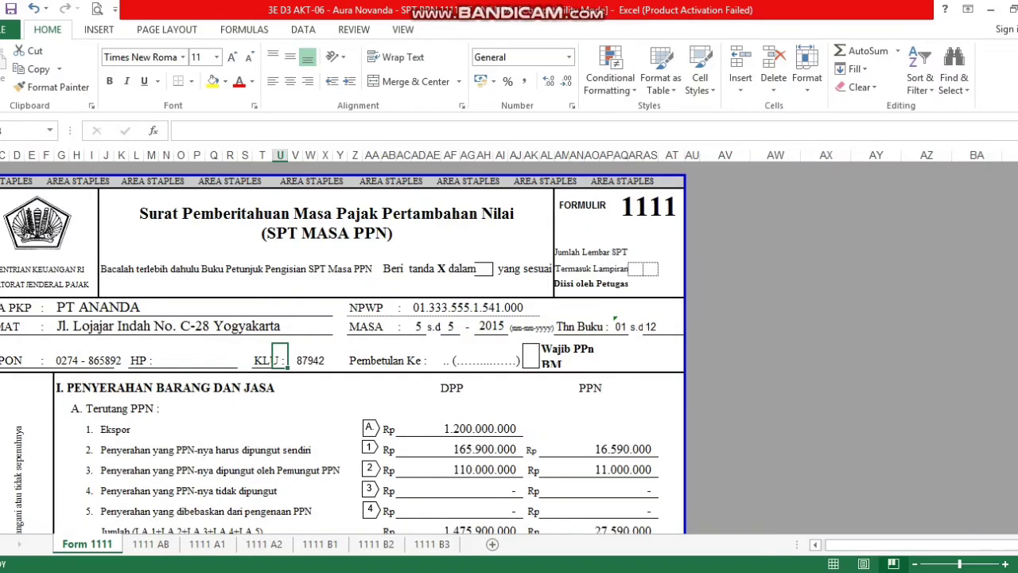
Check the export DPP in row I.A.1 of Form 1111 against attachment 1111 A1
scroll(342, 348, down, 3)
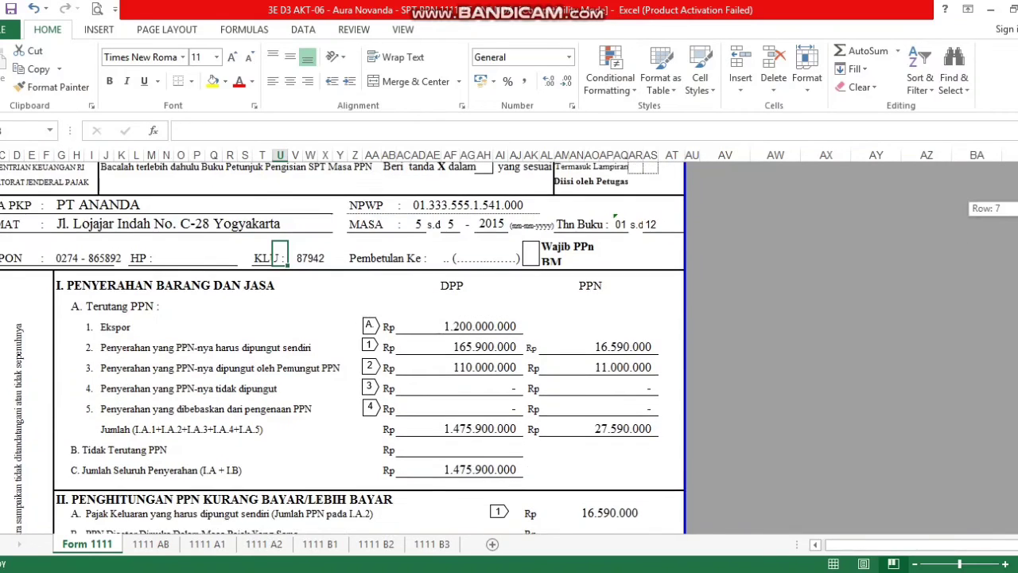
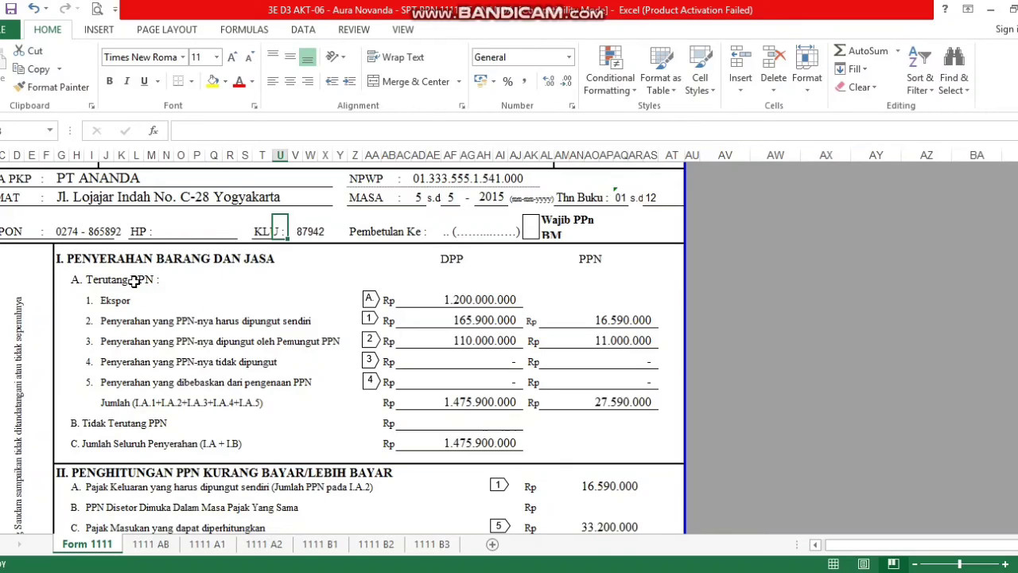
click(449, 303)
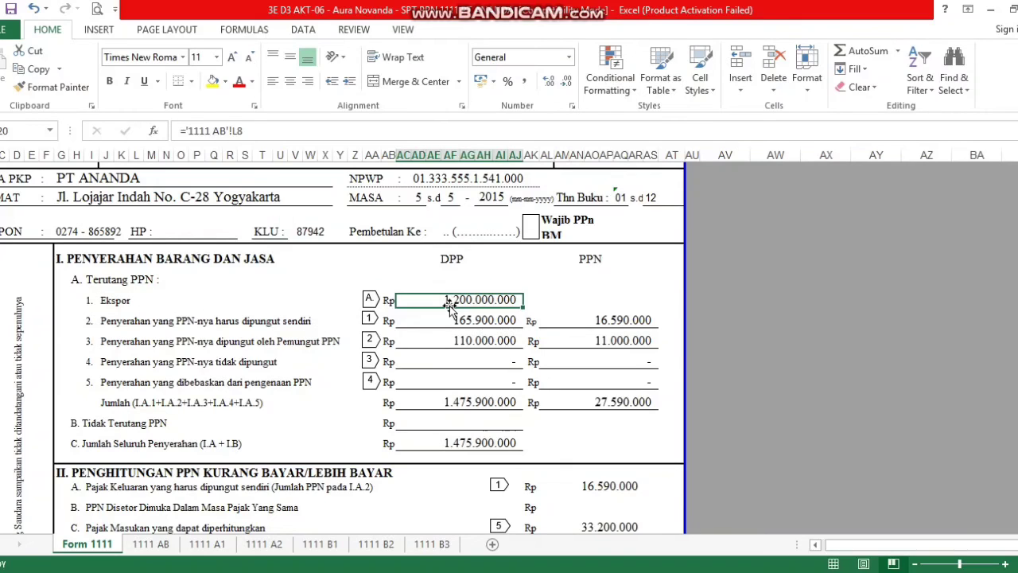
click(214, 549)
click(95, 546)
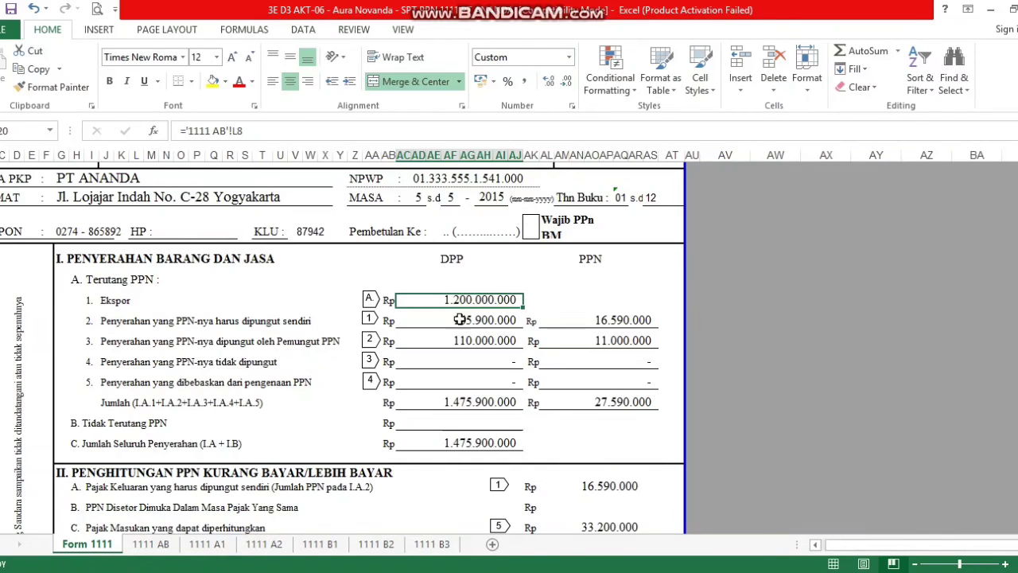
Compare the self-collected deliveries in row I.A.2 of Form 1111 with the DPP and PPN in row I.C.1 of 1111 AB
click(459, 320)
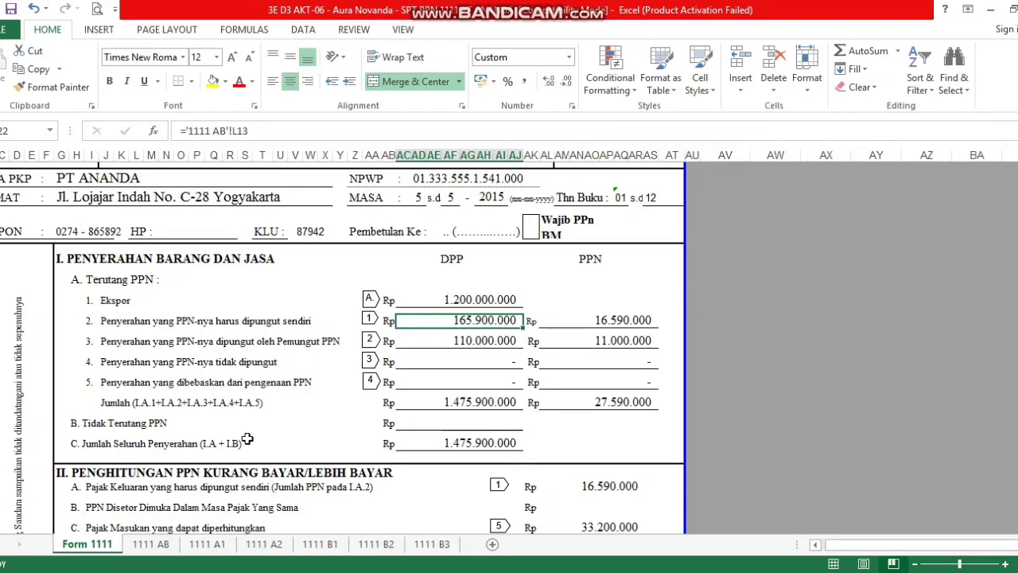
click(160, 545)
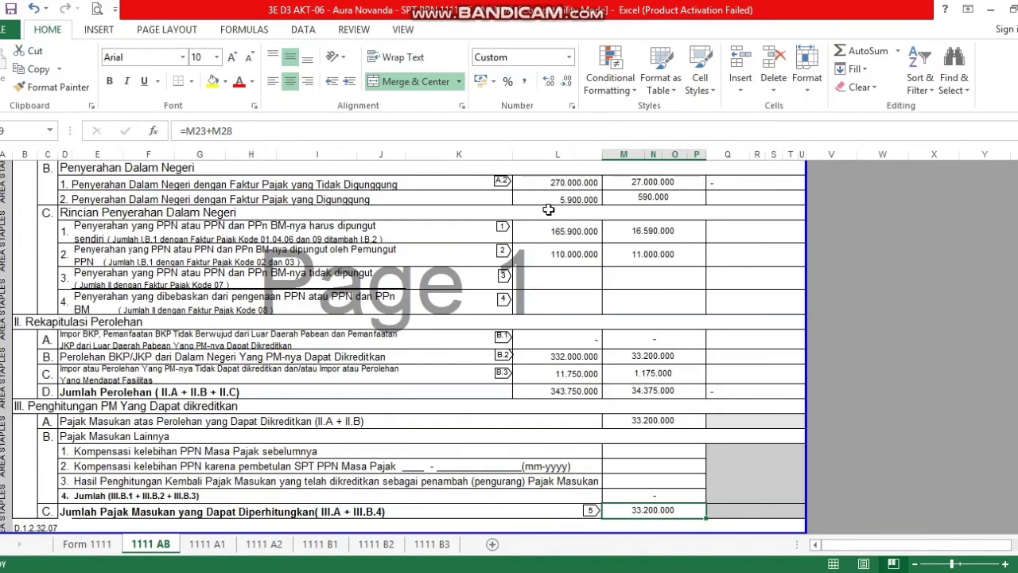
click(571, 228)
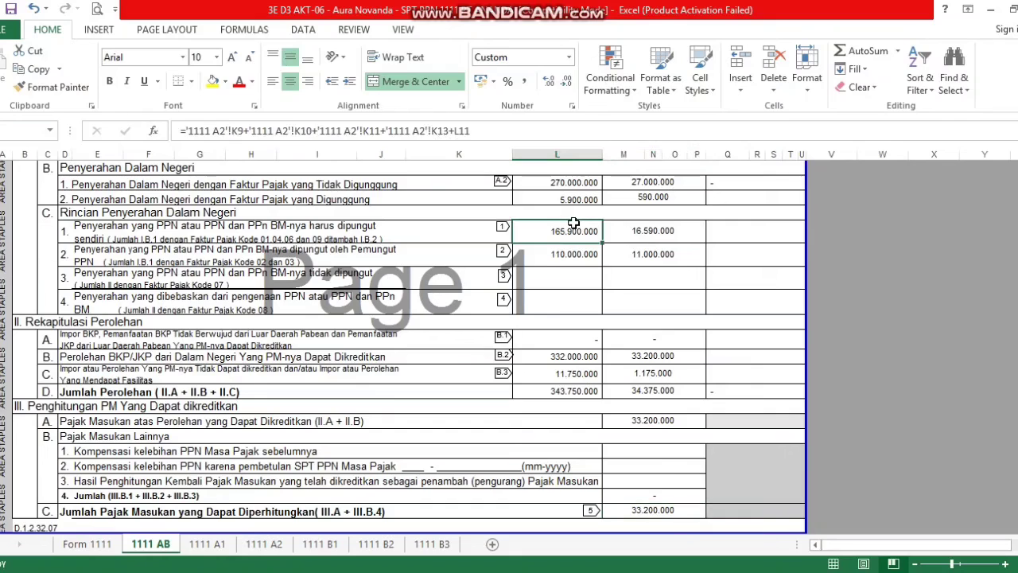
click(627, 227)
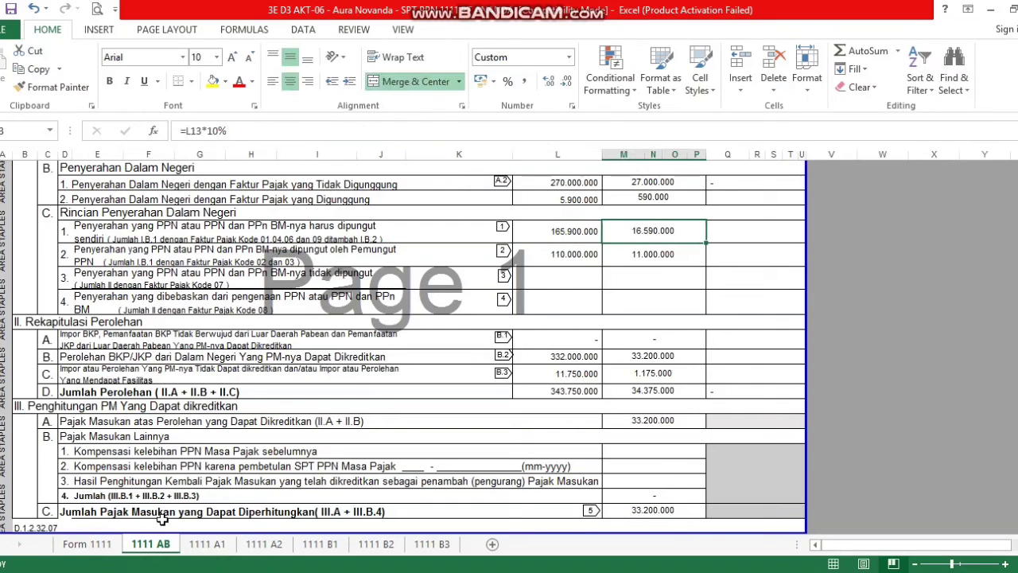
click(97, 547)
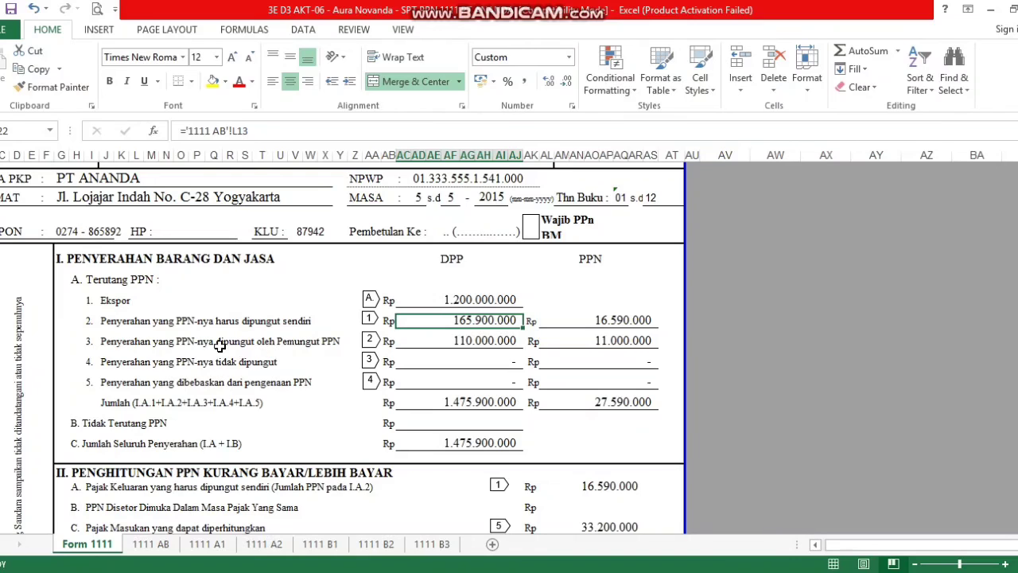
Trace the deliveries with VAT collected by Pemungut PPN in row I.A.3 to 1111 A2 and row I.C.2 of 1111 AB
click(280, 546)
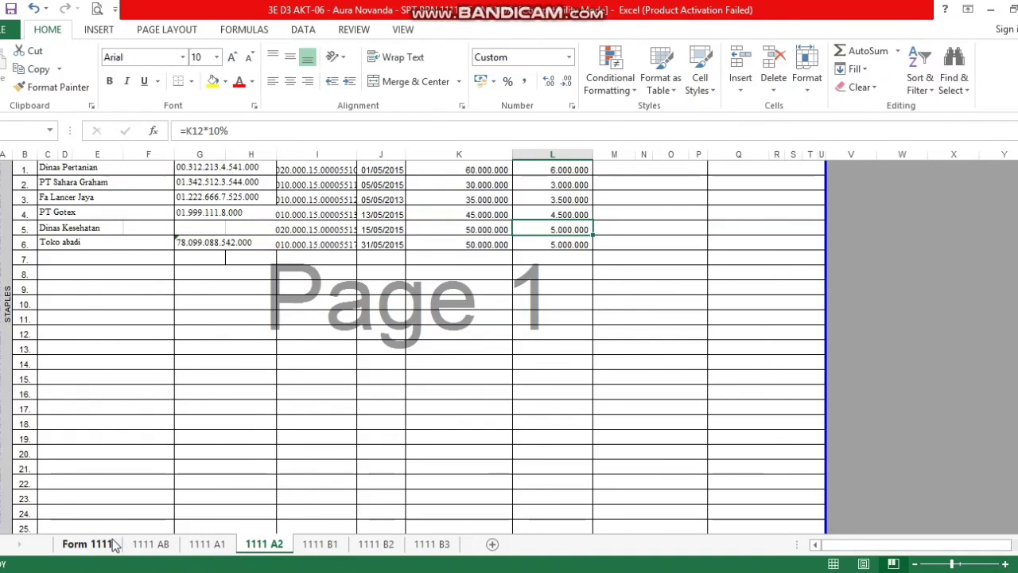
click(87, 544)
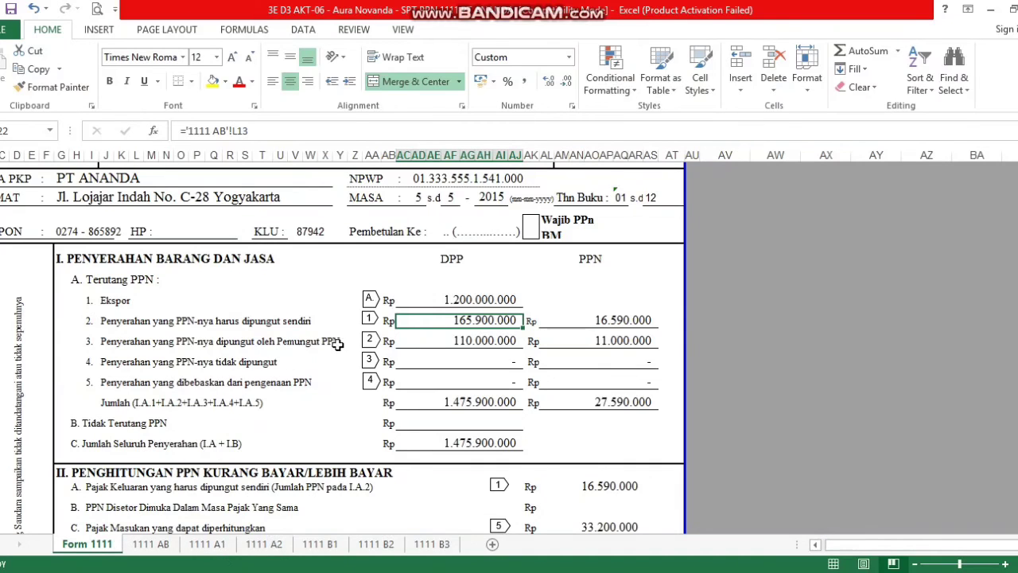
click(450, 341)
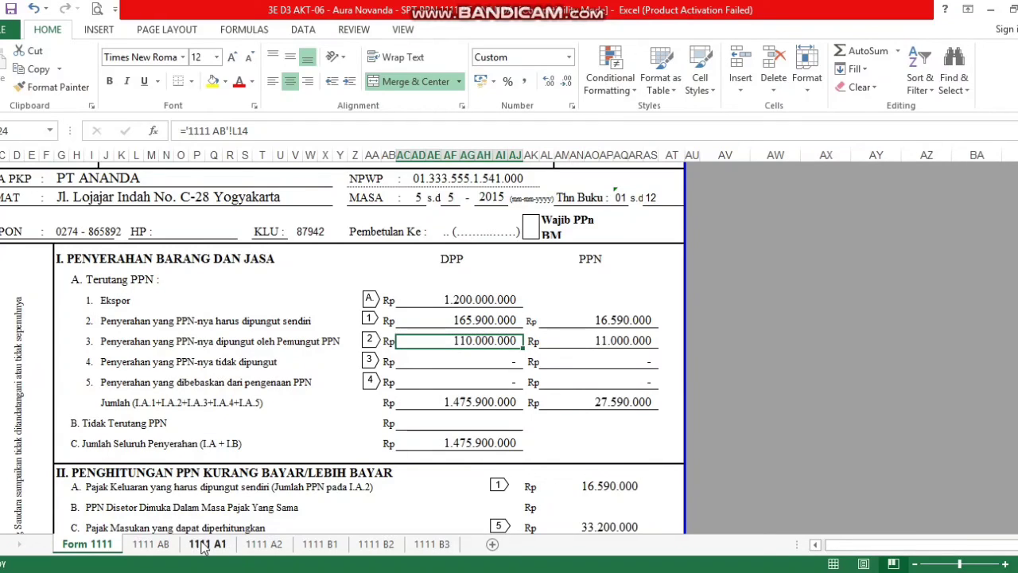
click(151, 544)
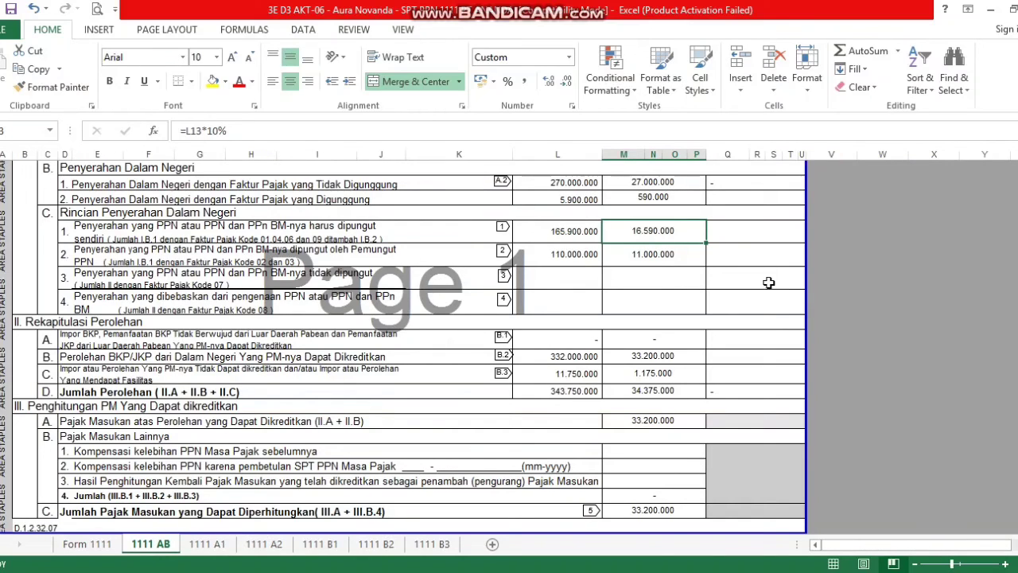
click(562, 251)
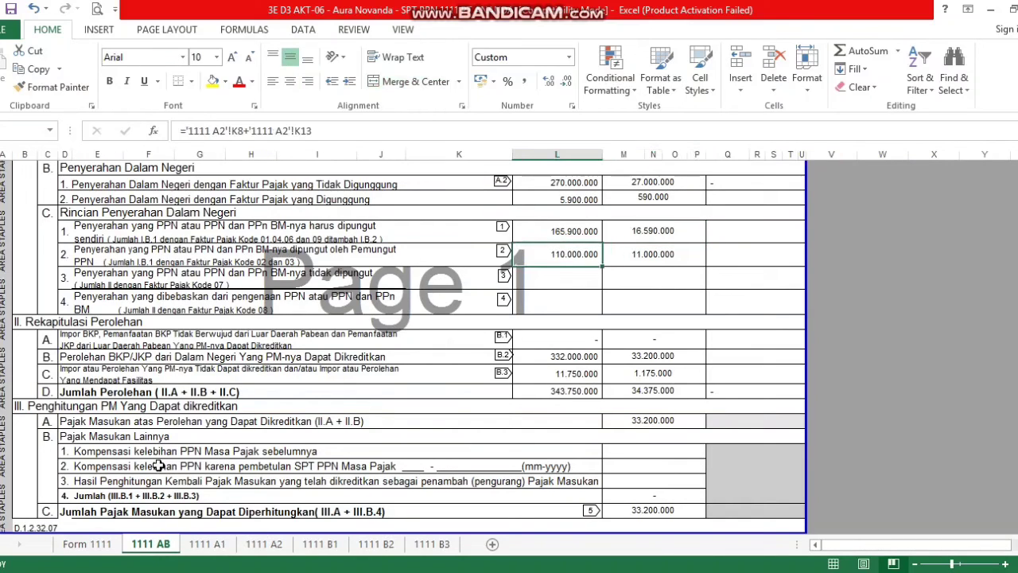
click(94, 548)
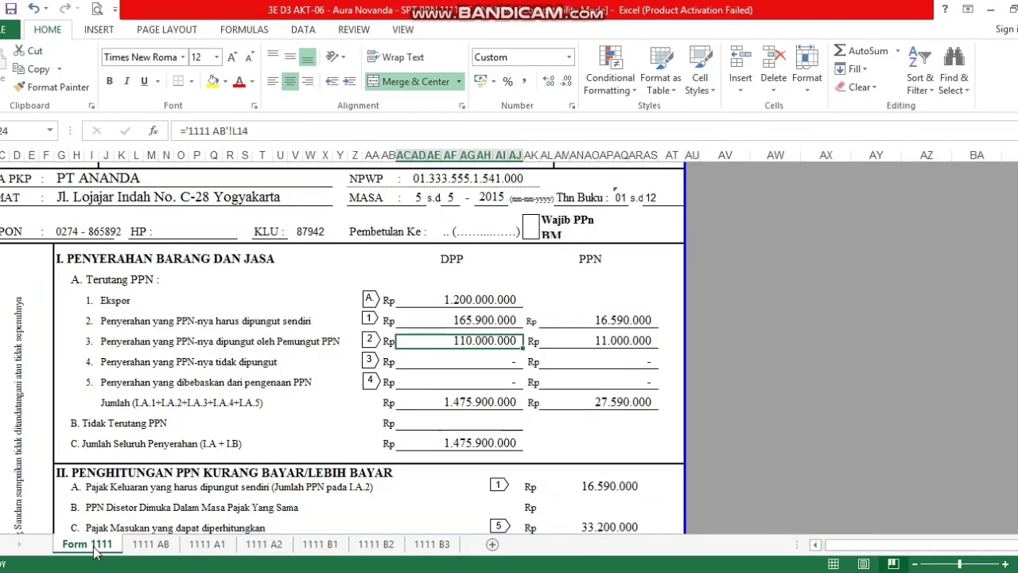
Review the DPP and PPN totals of section I.A and the overall deliveries total in row I.C of Form 1111
click(468, 393)
click(471, 402)
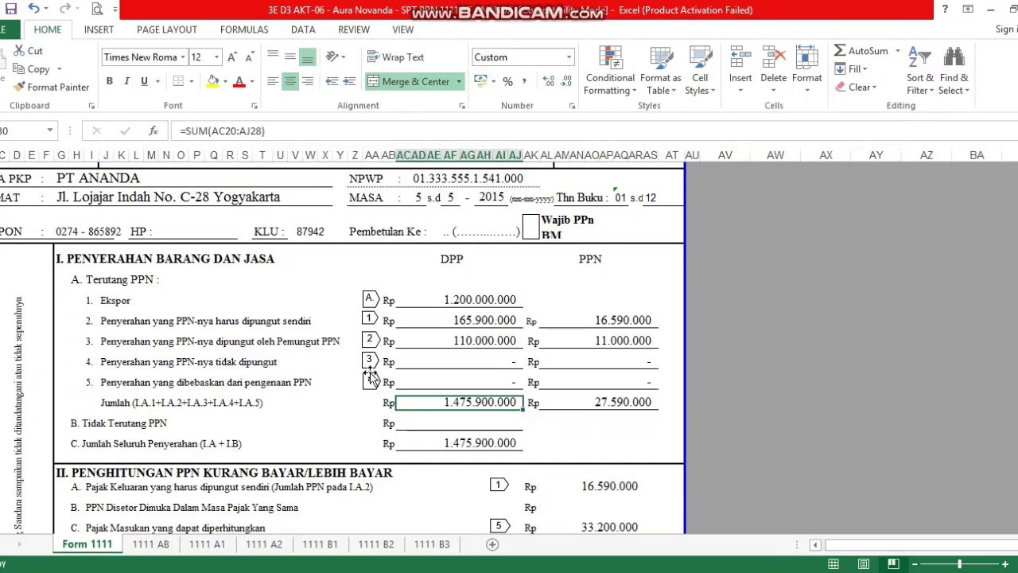
click(614, 404)
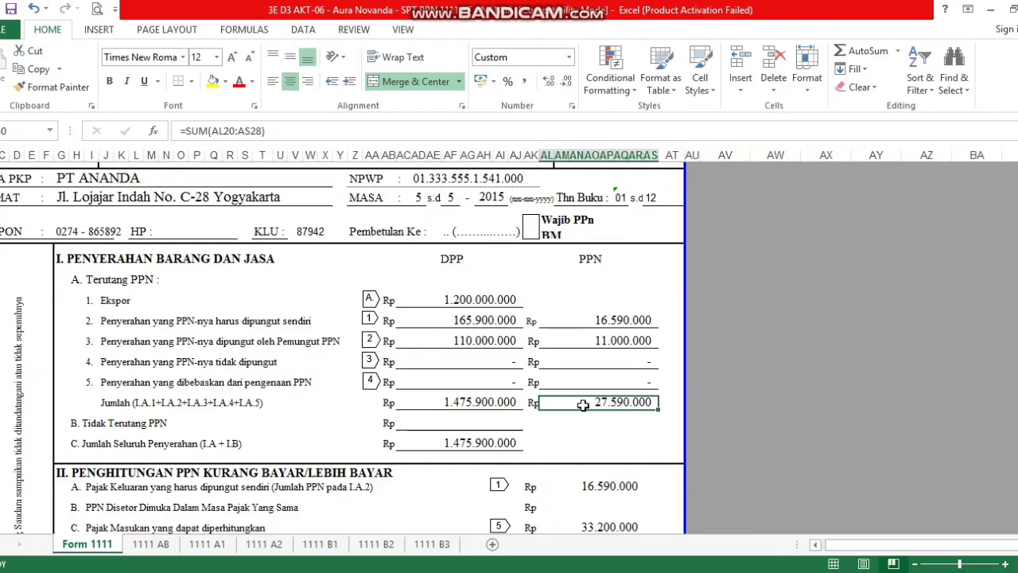
click(490, 448)
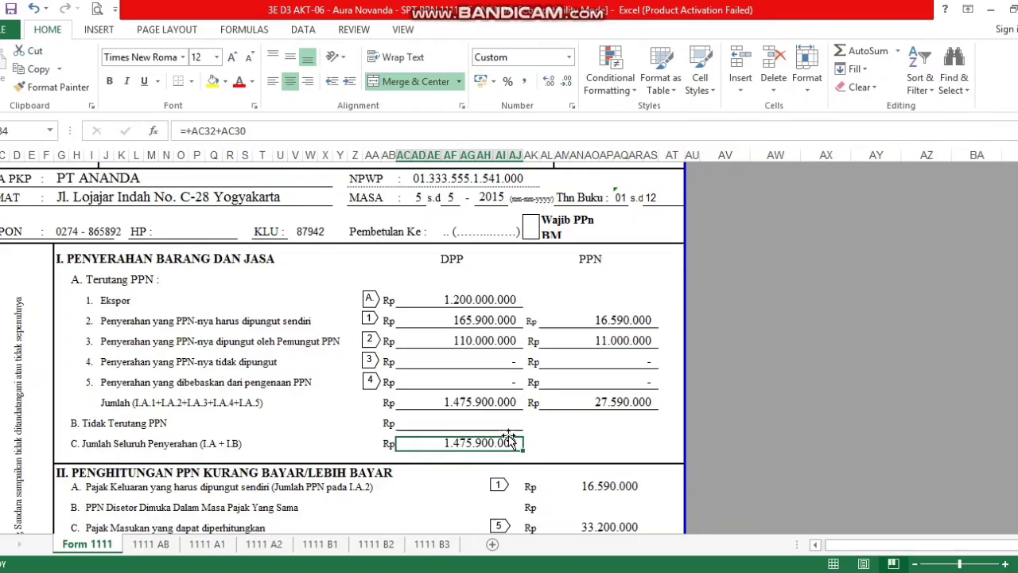
Compare the output tax in row II.A of Form 1111 with the PPN amount in row I.A.2
scroll(1002, 234, down, 2)
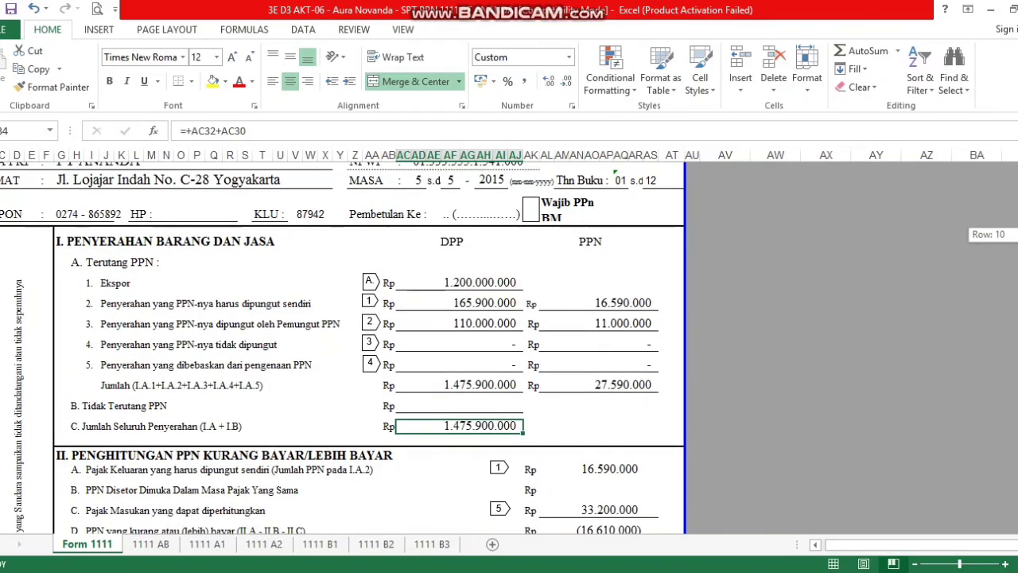
scroll(1002, 235, down, 2)
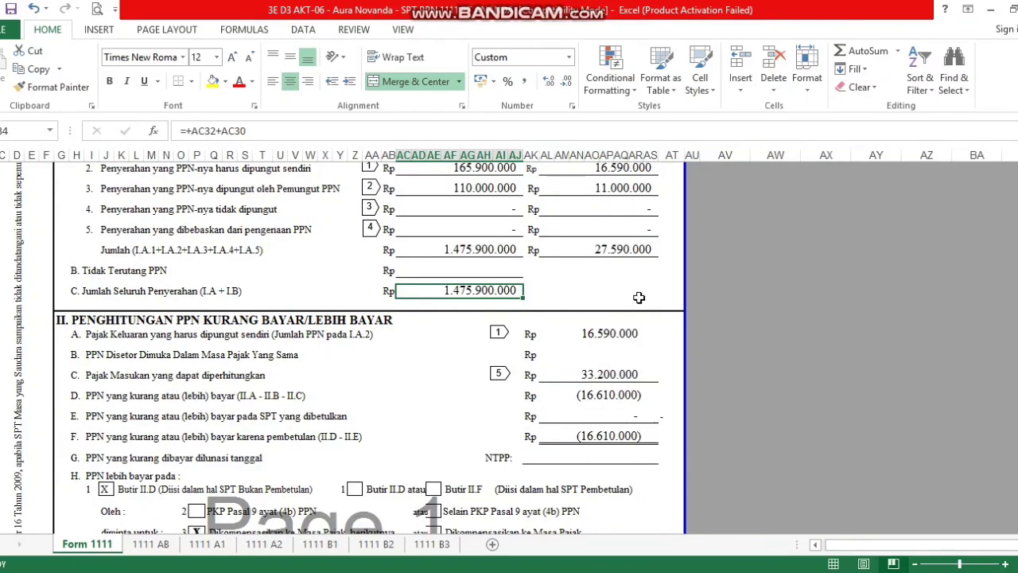
click(598, 333)
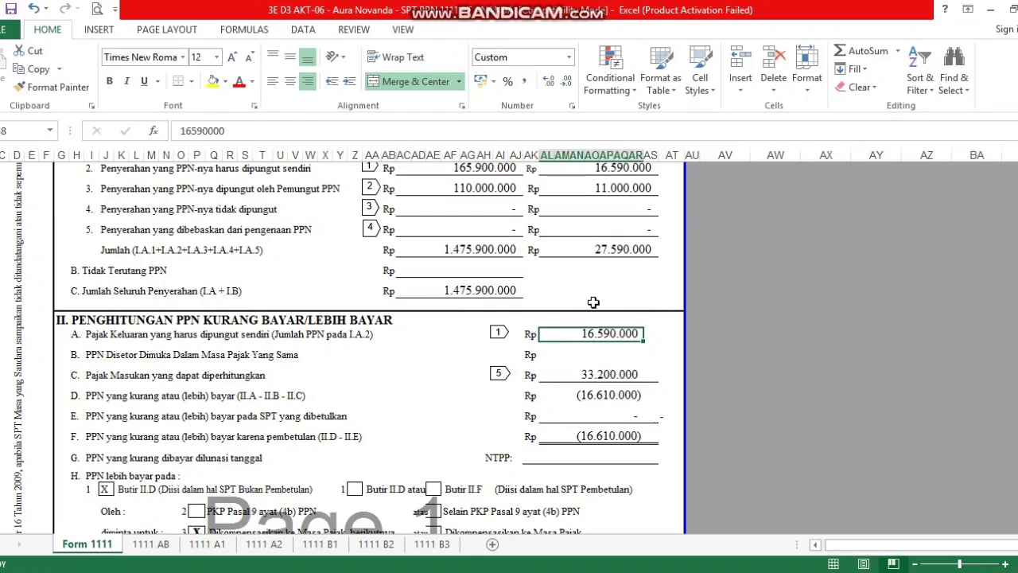
click(600, 167)
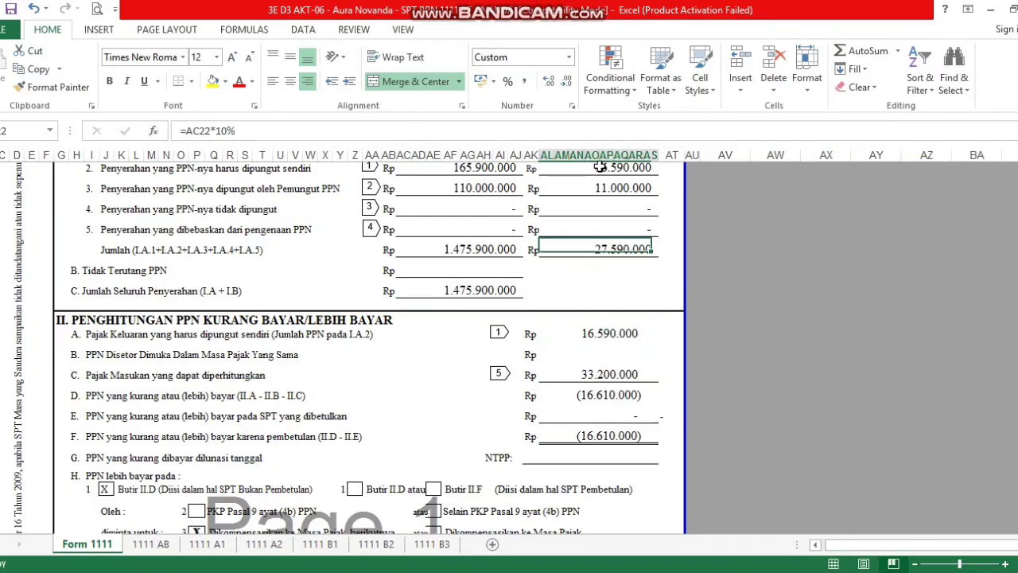
click(600, 333)
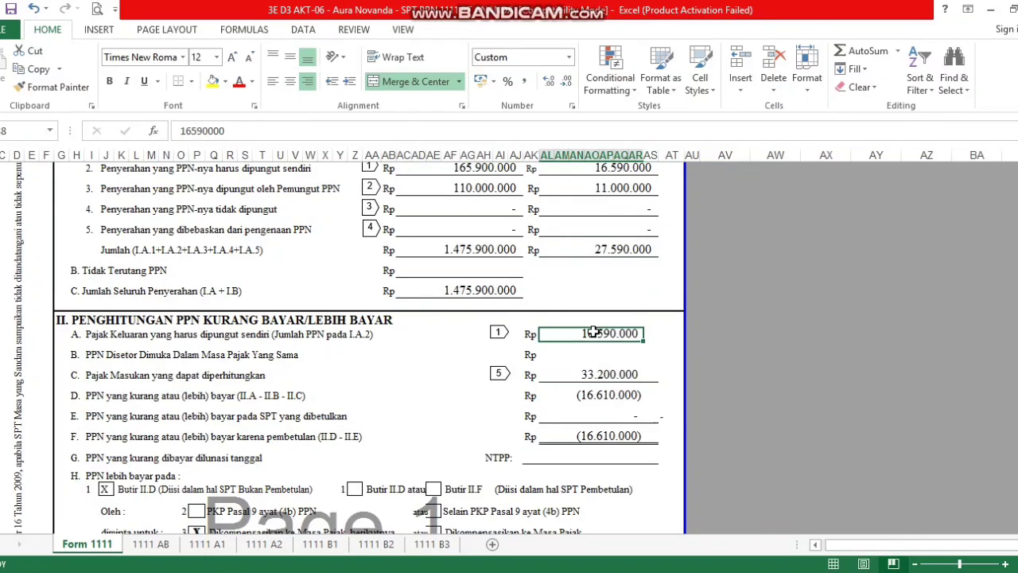
Review the prepaid VAT in row II.B and the calculable input tax in row II.C of Form 1111
click(125, 354)
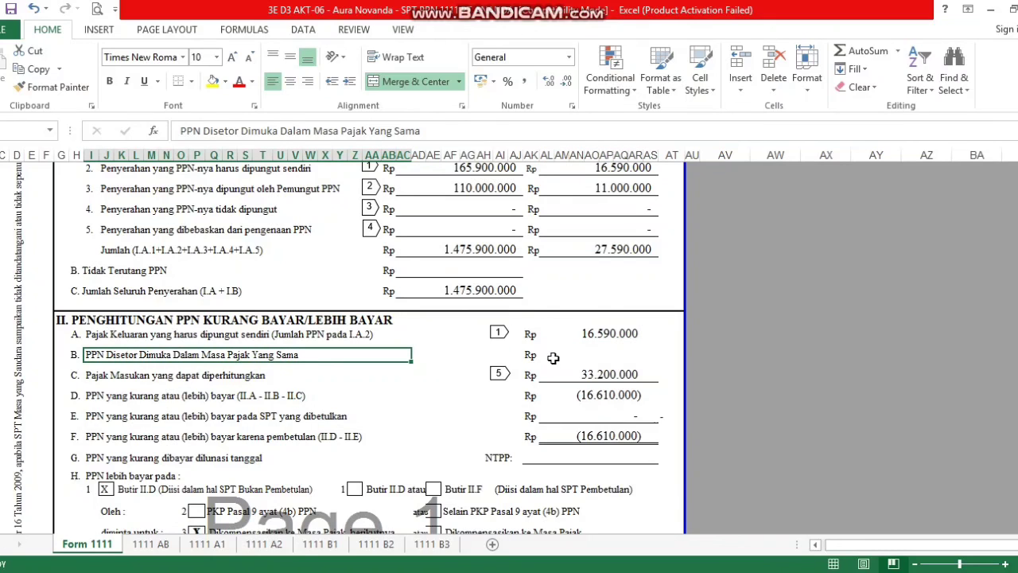
click(553, 358)
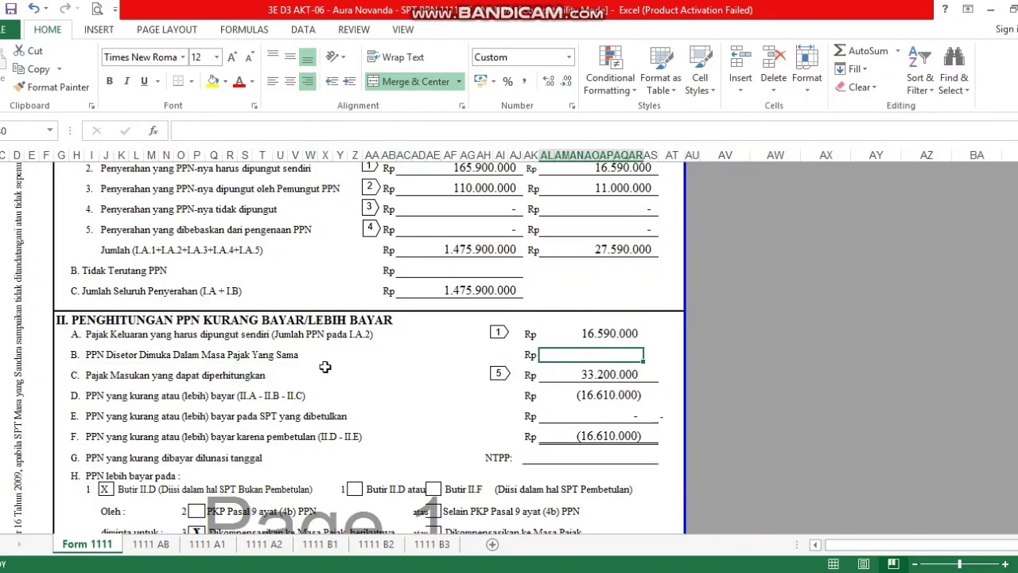
click(141, 380)
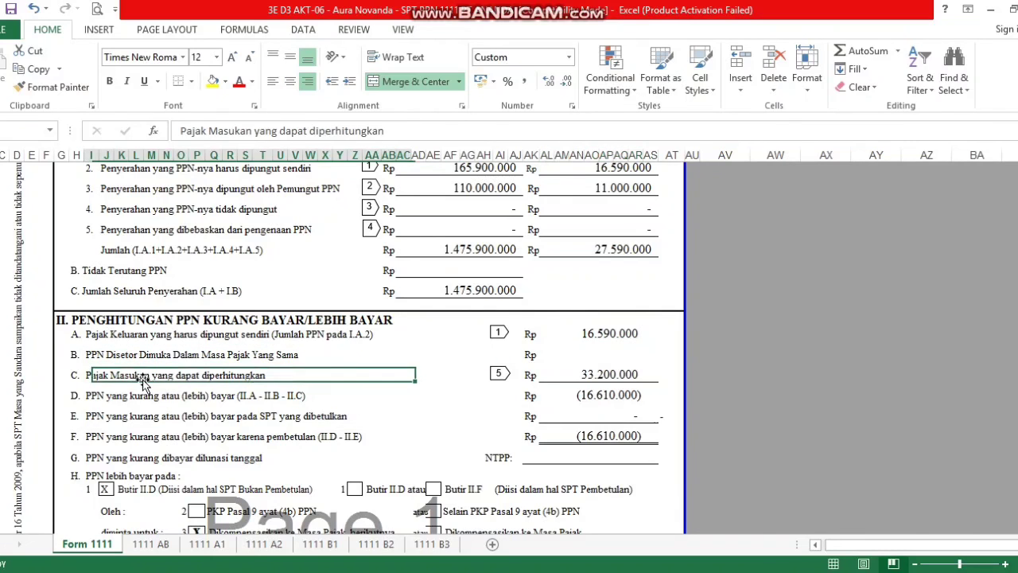
click(557, 381)
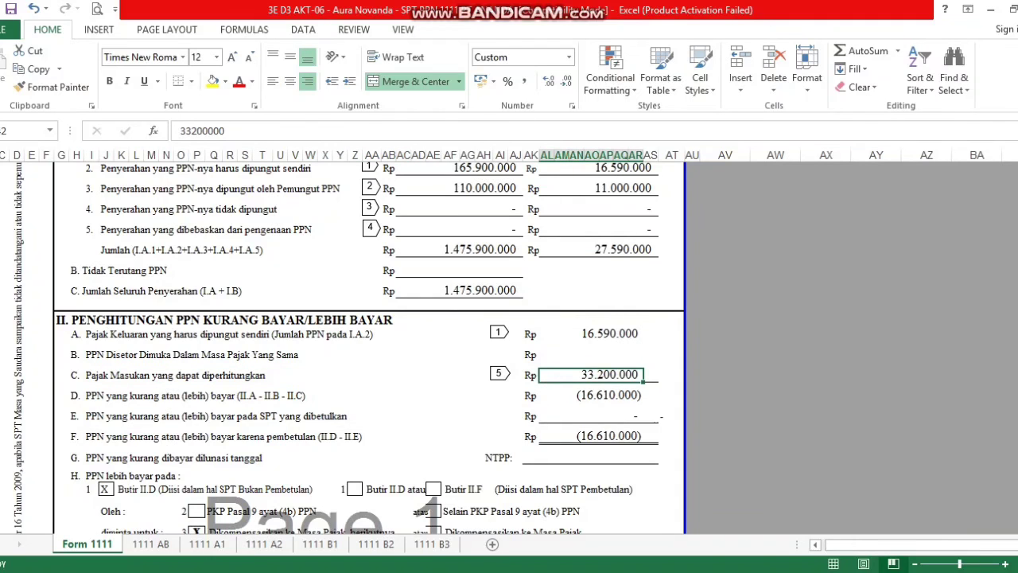
Trace the calculable input tax in row II.C of Form 1111 to the PPN total and invoice entries on 1111 B2
mouse_move(1017, 293)
mouse_down()
mouse_move(1017, 256)
mouse_move(1017, 292)
mouse_up()
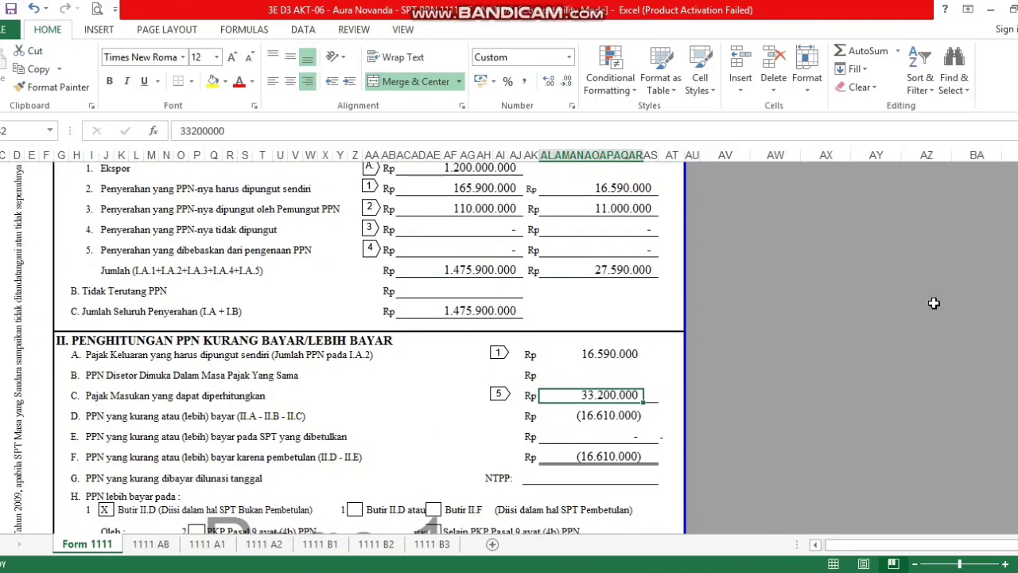
click(267, 547)
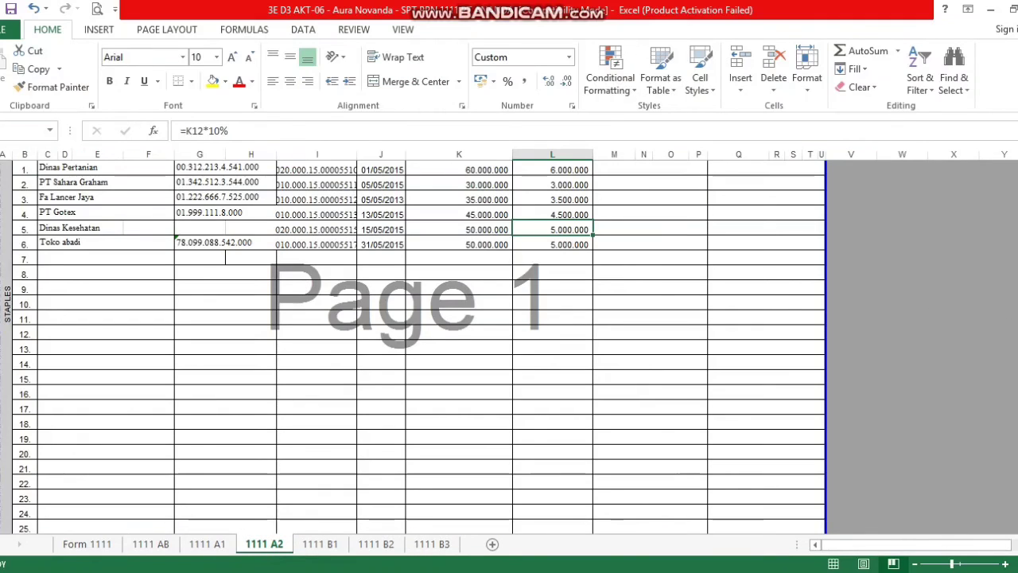
drag(1017, 292, 1017, 292)
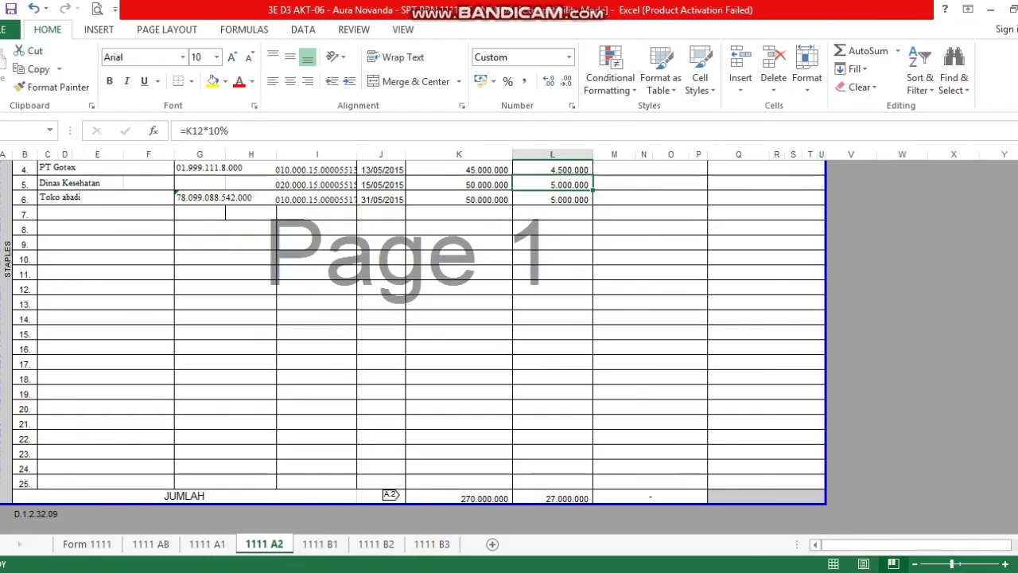
click(322, 547)
click(379, 544)
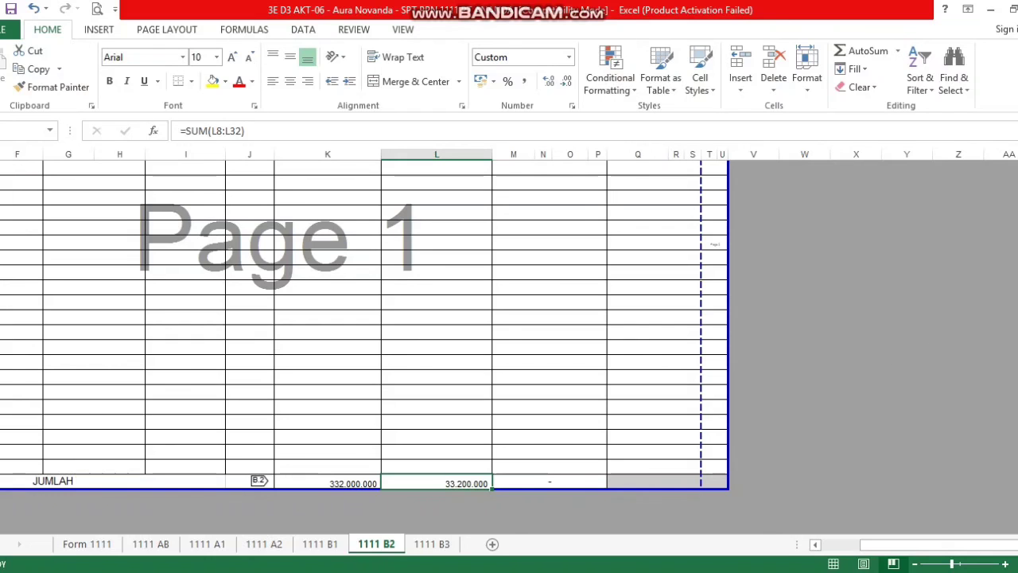
drag(1017, 334, 1017, 237)
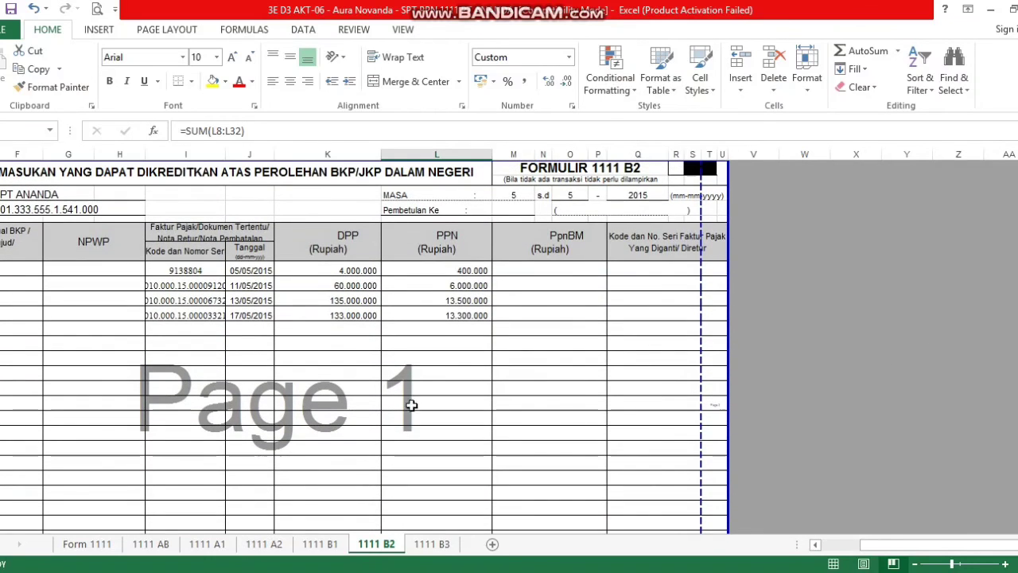
click(89, 544)
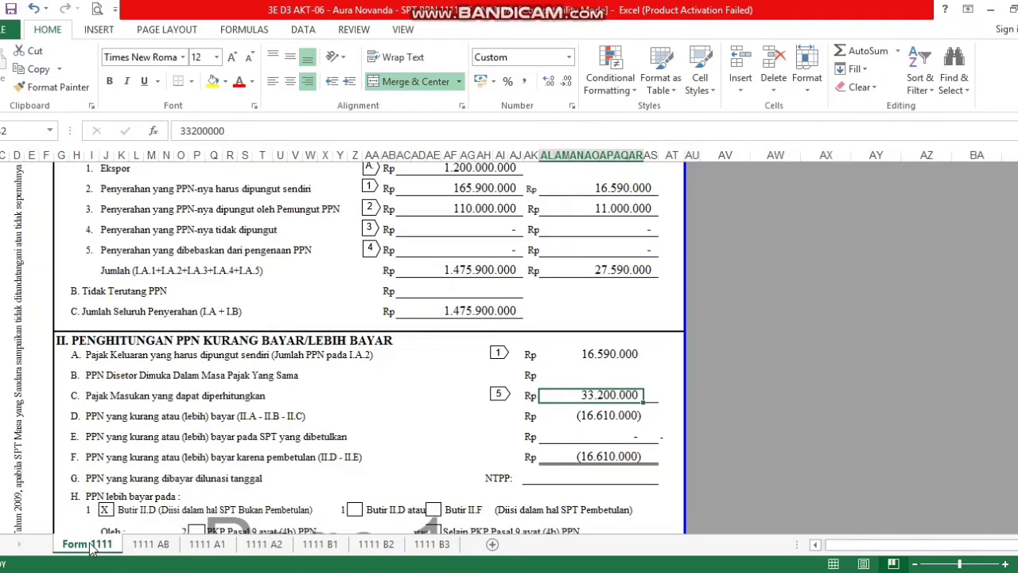
Review the VAT under- or overpayment formulas in rows II.D and II.F of Form 1111, along with the settlement row II.G
click(610, 416)
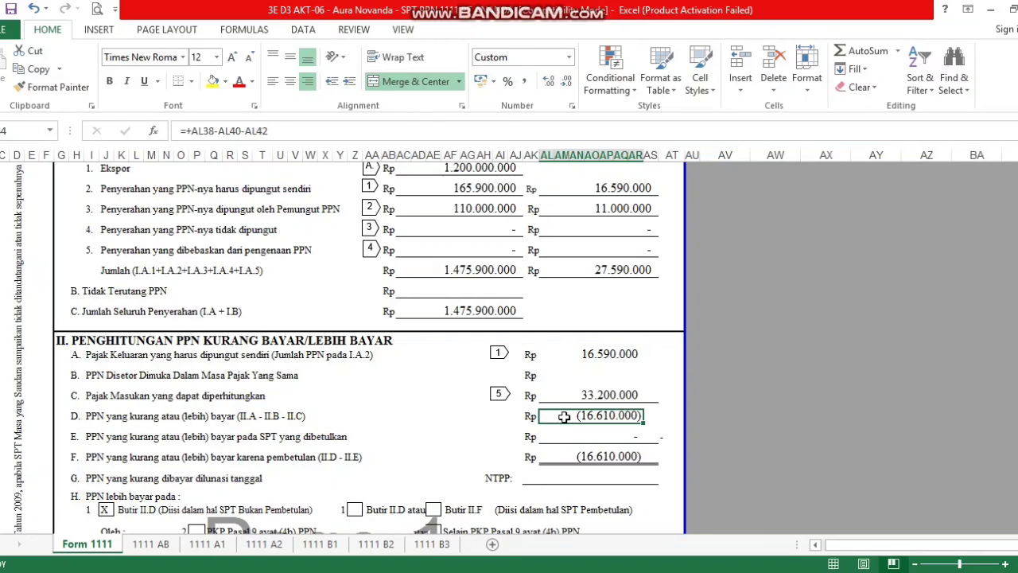
click(590, 477)
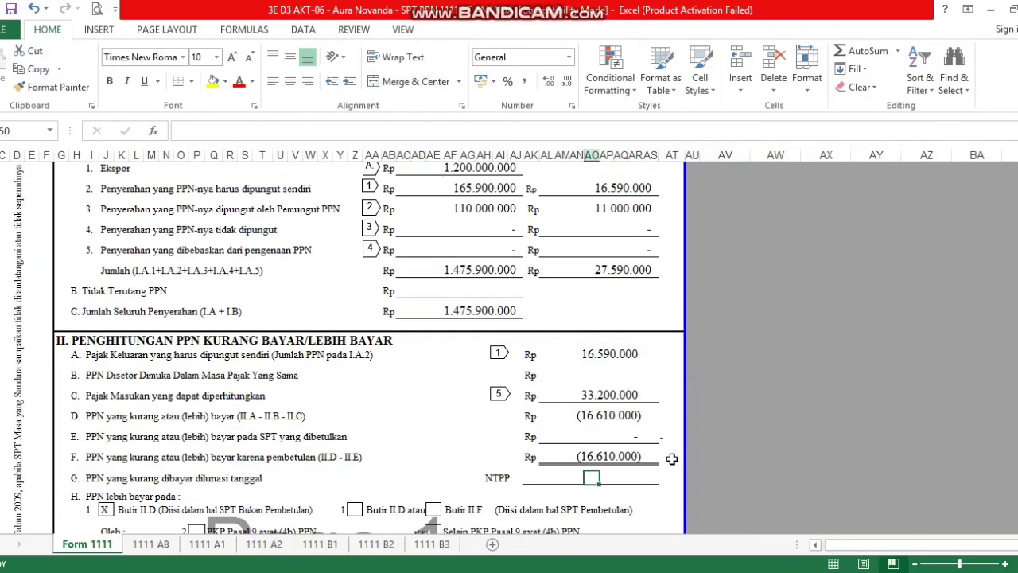
click(620, 454)
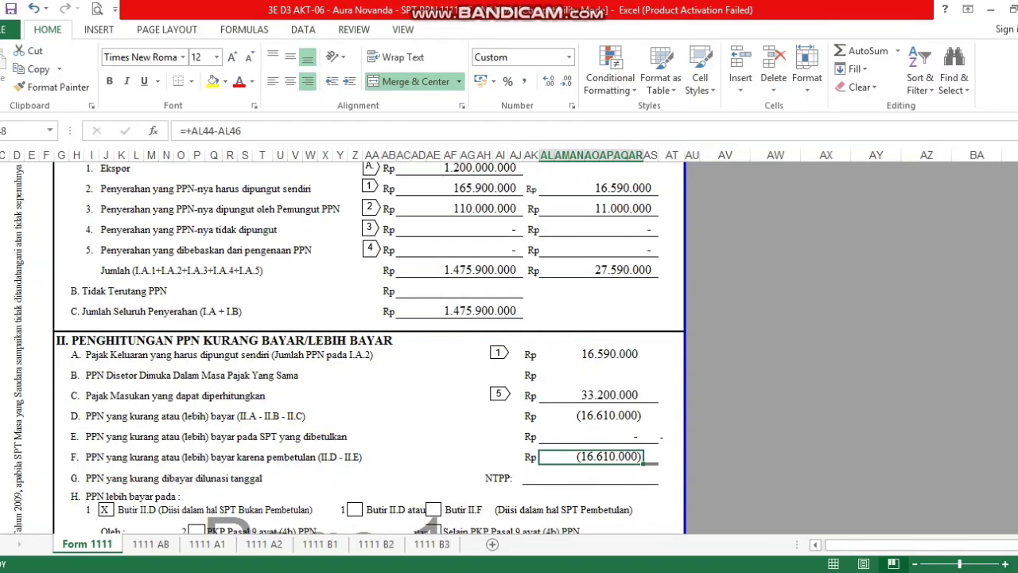
Review the overpayment choices in II.H of Form 1111, covering Butir II.D, the correction-return boxes and compensation to the next tax period
drag(1017, 244, 1017, 260)
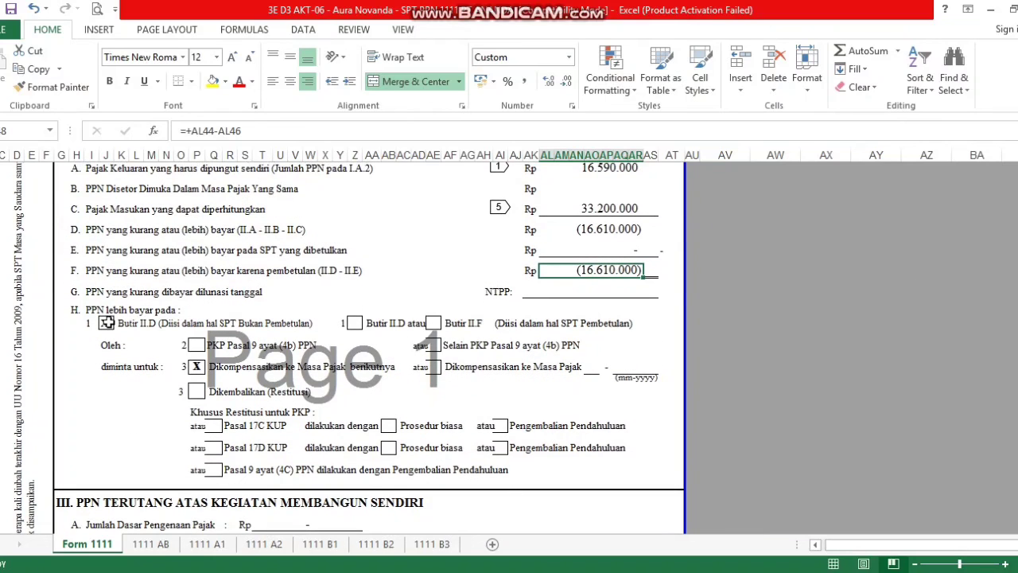
click(107, 322)
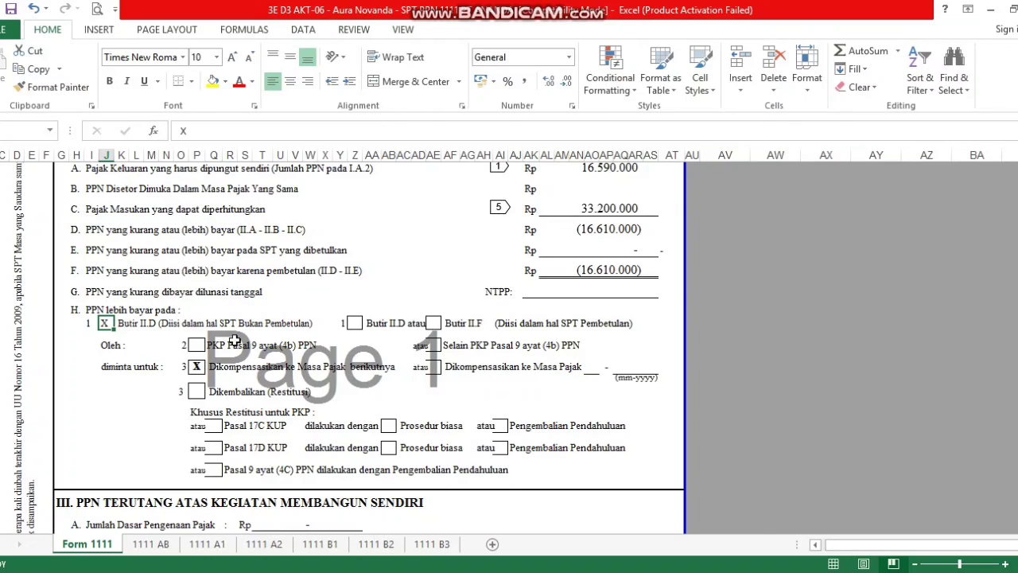
click(263, 332)
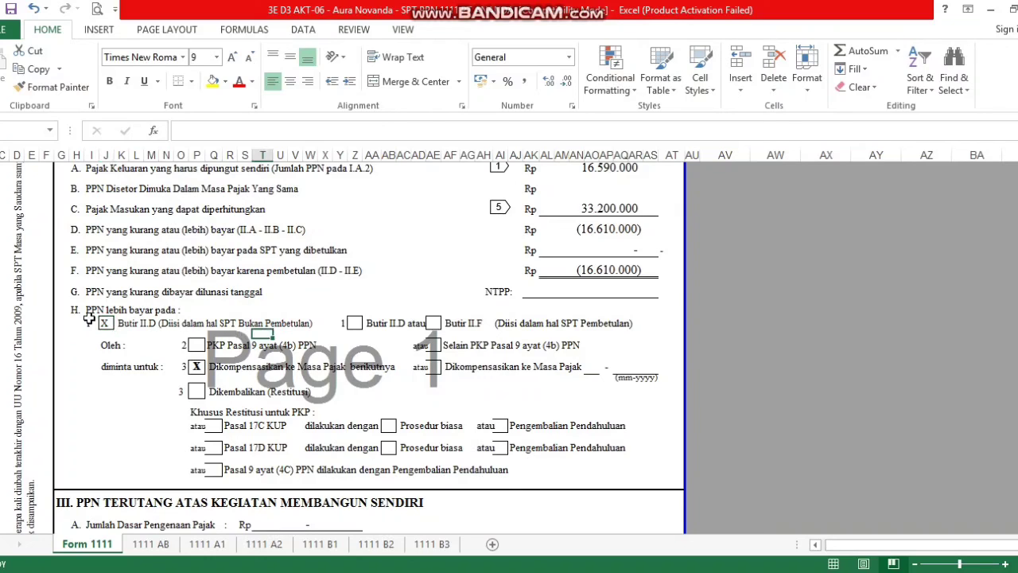
click(120, 324)
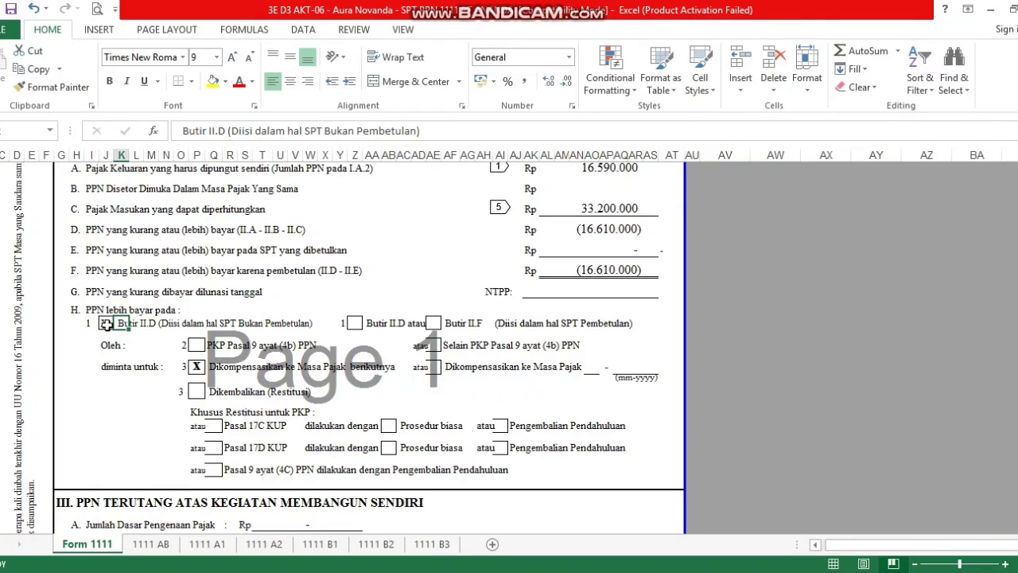
click(107, 325)
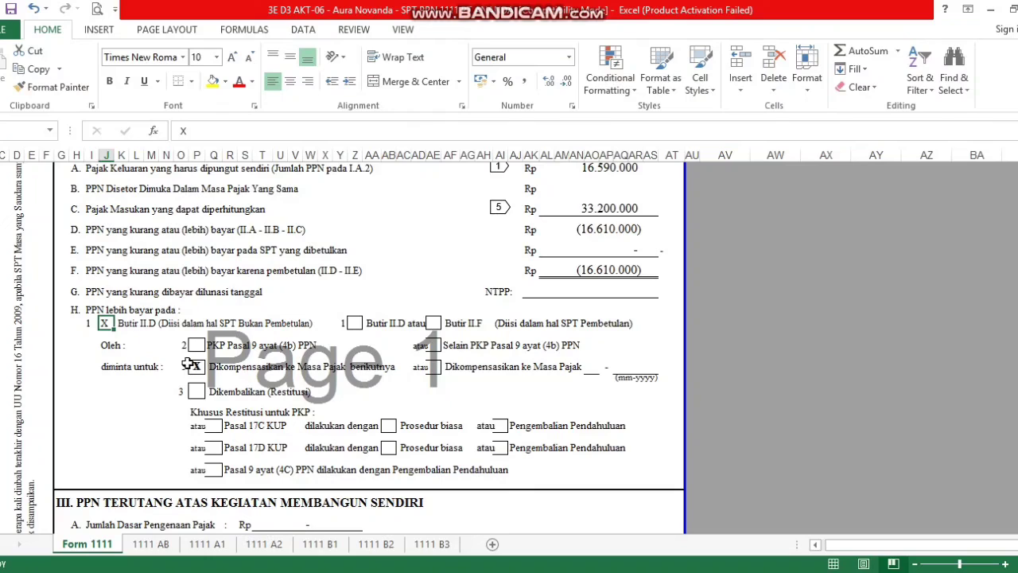
click(356, 323)
click(435, 323)
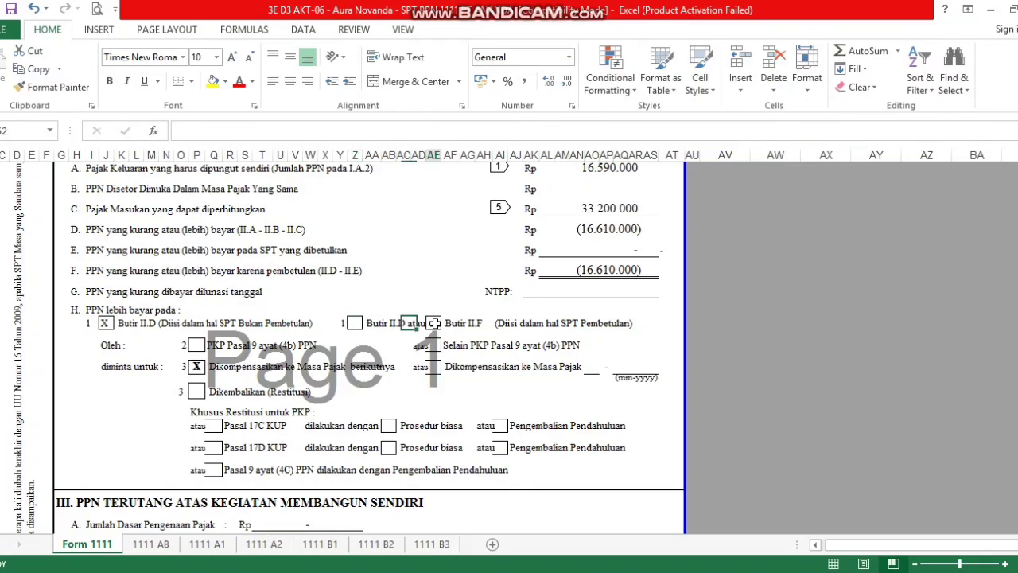
click(197, 367)
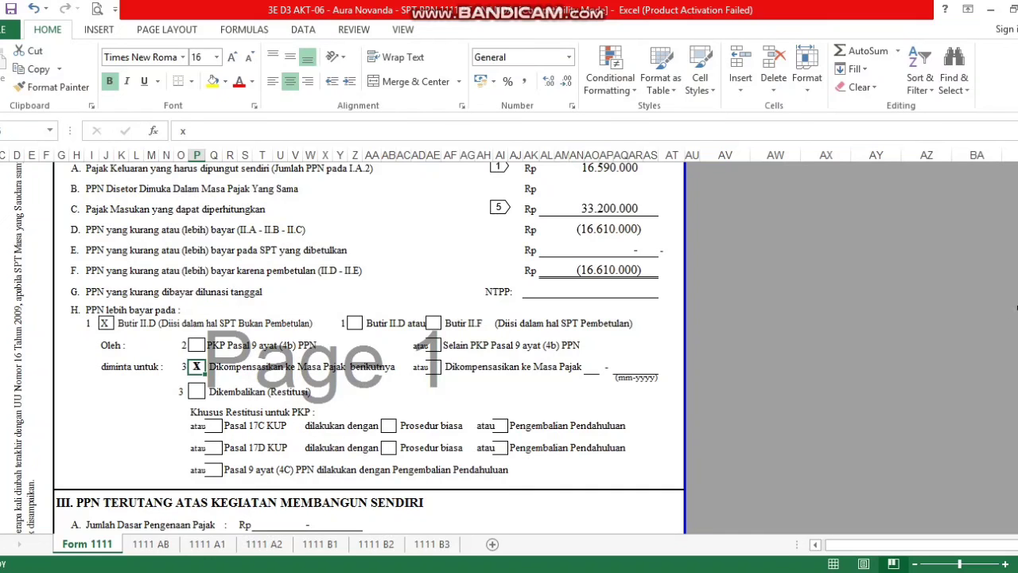
Review which attachment forms are marked in section VI, Kelengkapan SPT, of Form 1111
drag(1017, 306, 1017, 319)
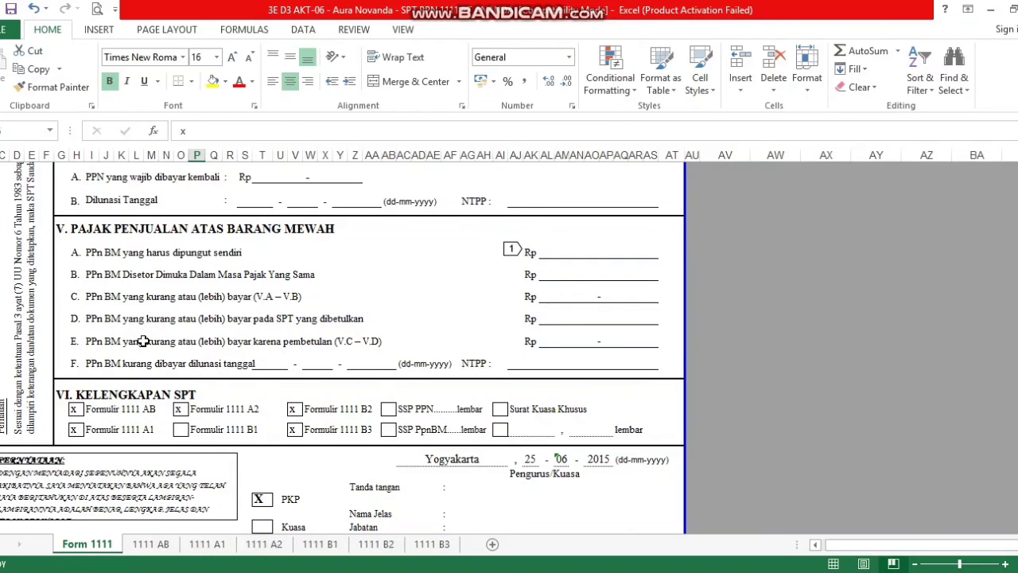
click(107, 398)
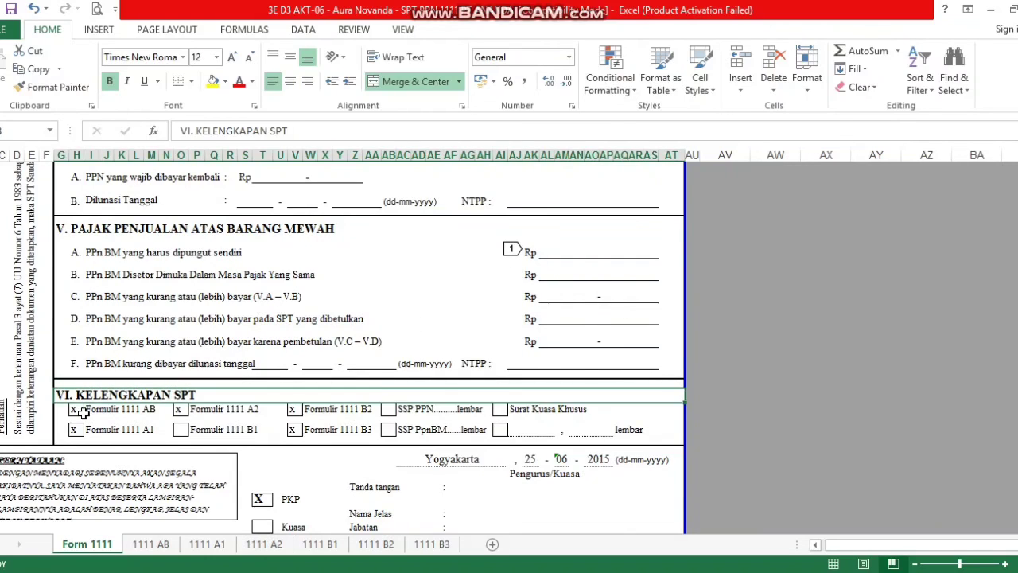
click(82, 412)
click(79, 410)
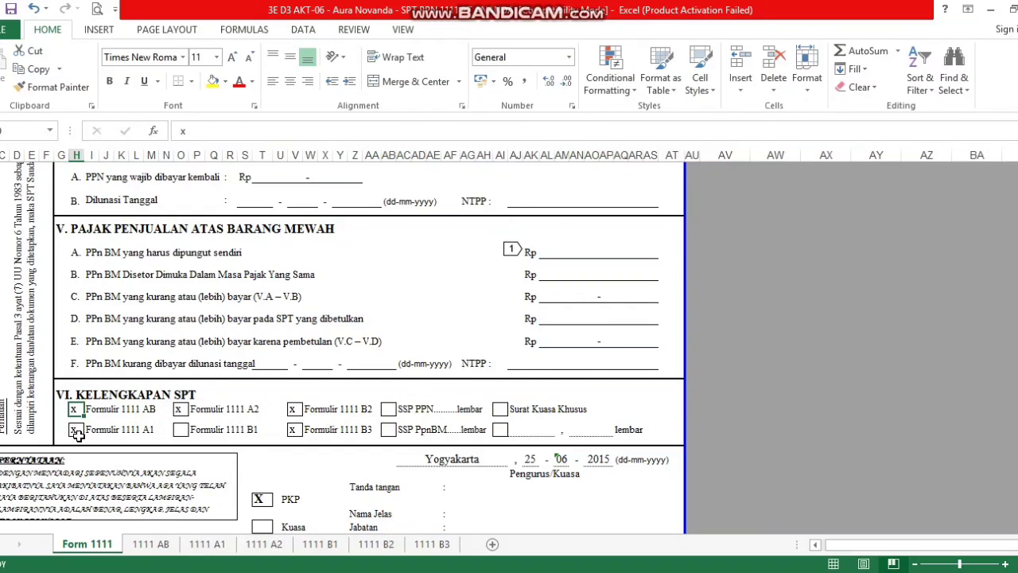
click(149, 440)
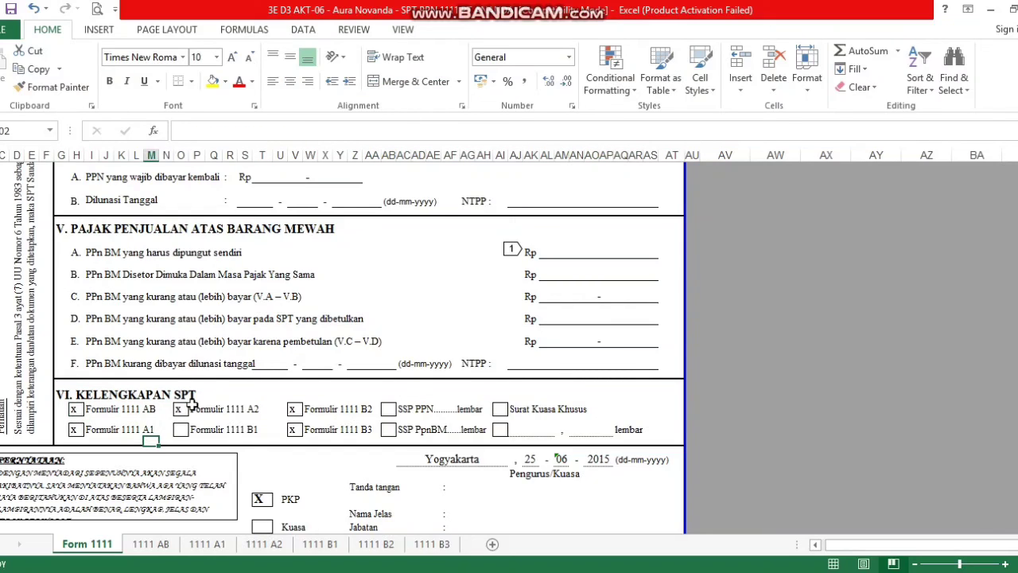
click(148, 407)
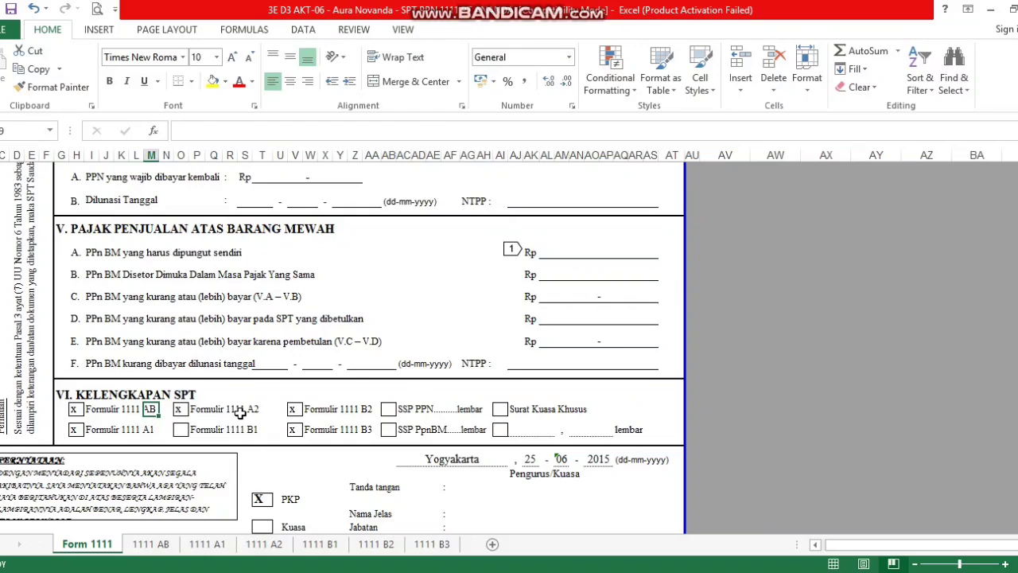
click(241, 438)
click(325, 419)
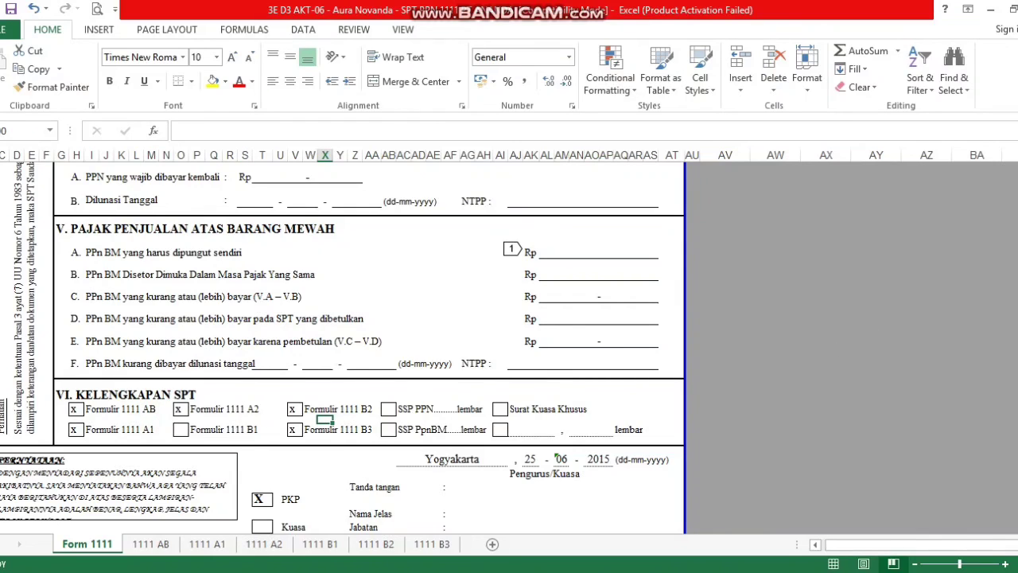
Check the signing place and date on Form 1111 against the submission instructions at the end of the Word case document
scroll(966, 436, down, 1)
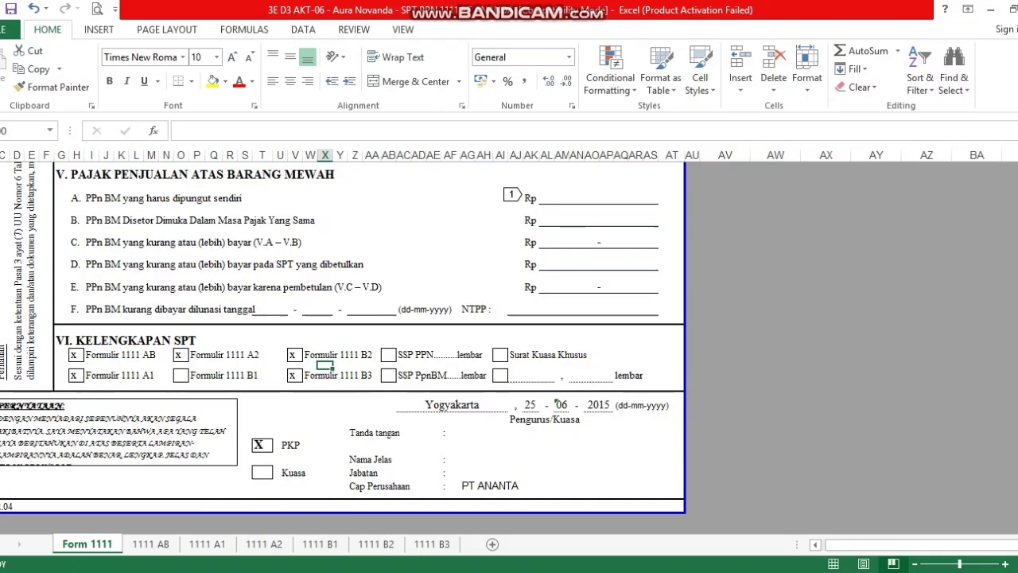
click(443, 406)
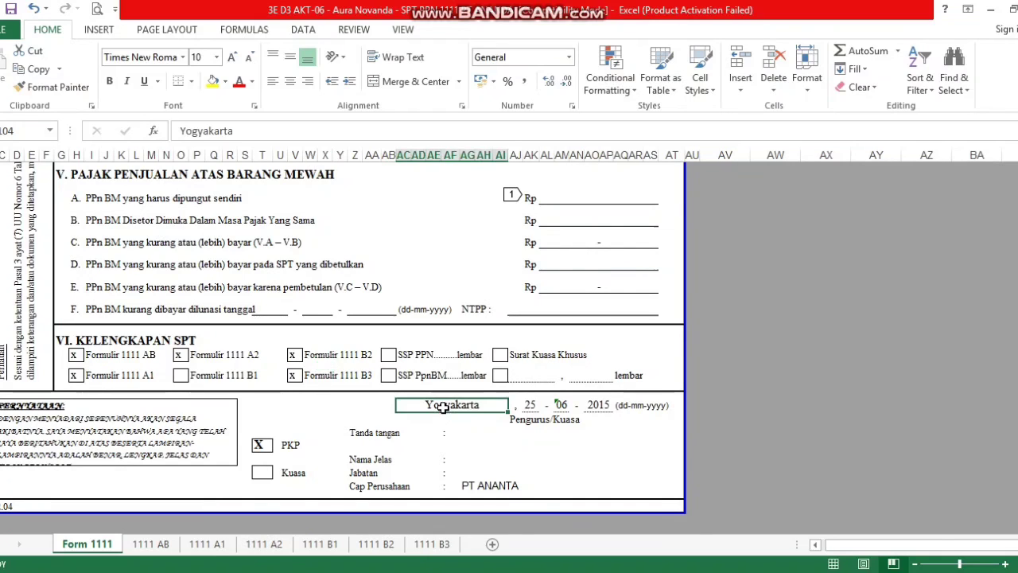
click(531, 405)
click(466, 412)
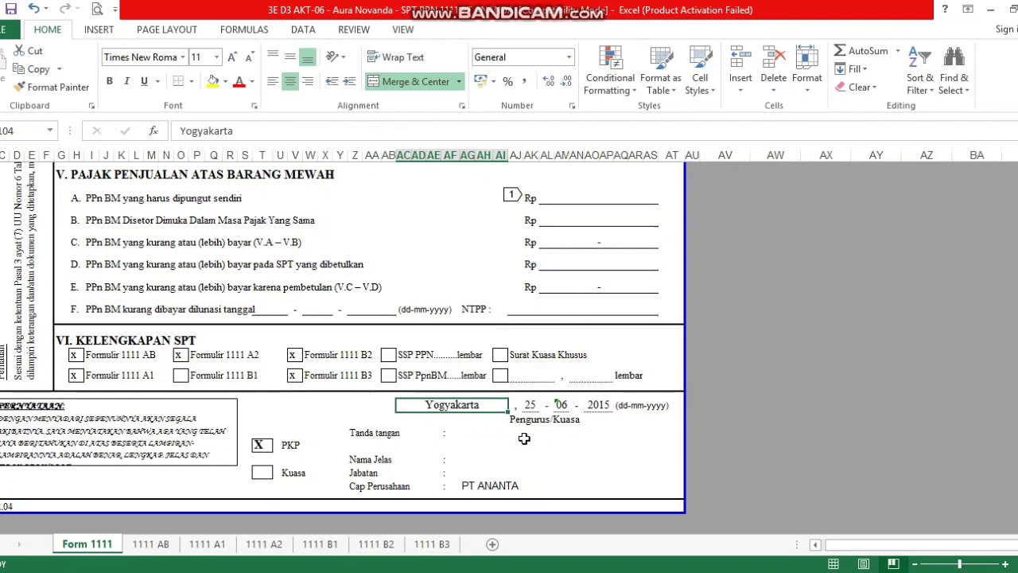
key(alt+Tab)
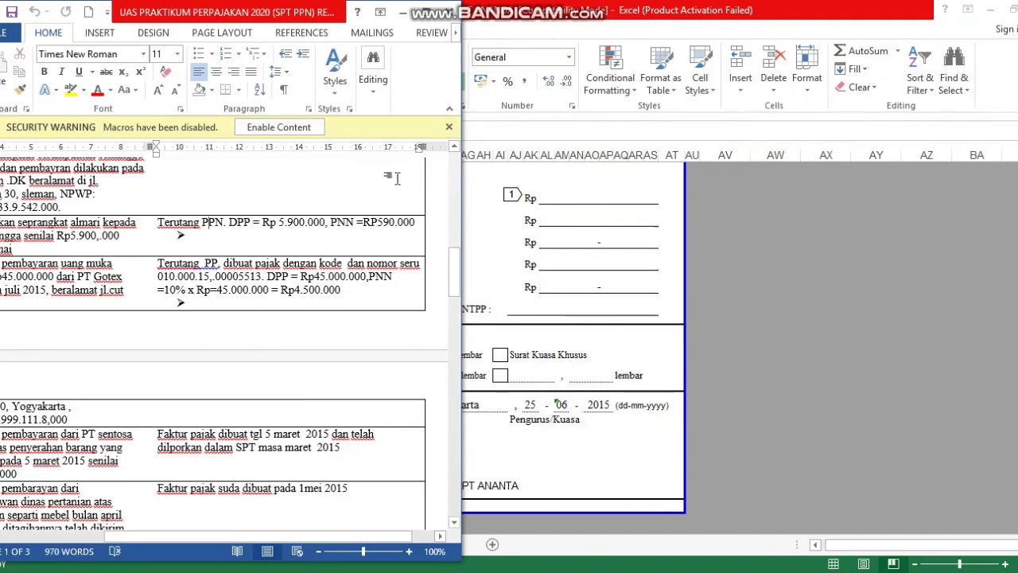
drag(454, 249, 450, 445)
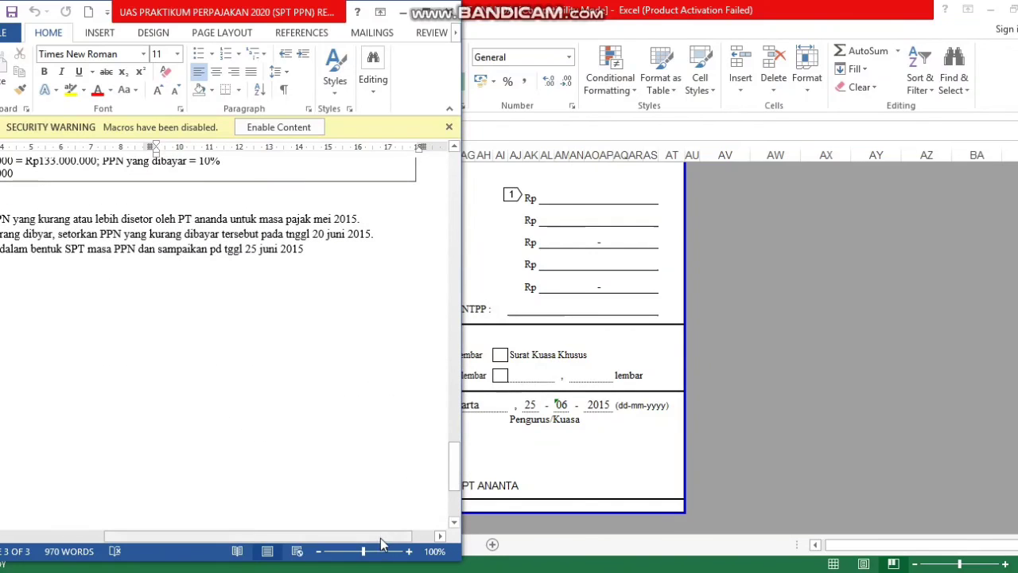
drag(380, 546, 365, 549)
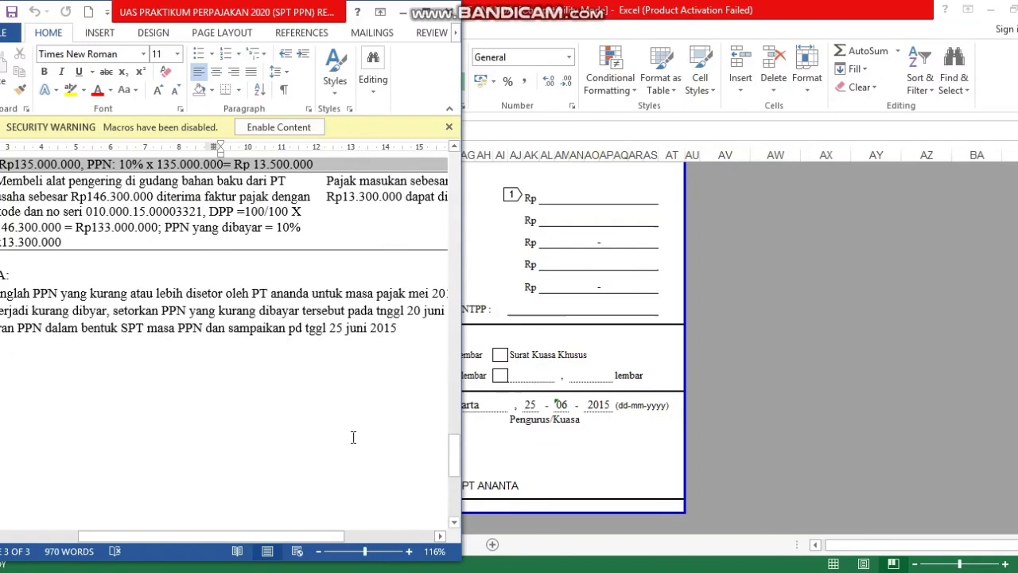
Back in the Excel return, review the Cap Perusahaan entry and the PKP signatory mark, then return to section I of Form 1111
click(532, 429)
click(466, 486)
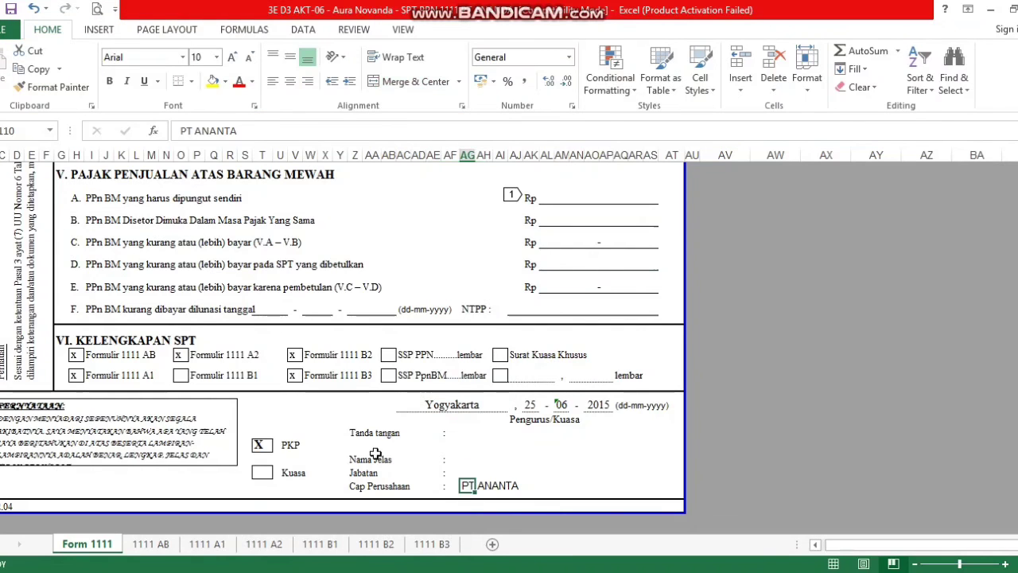
click(261, 445)
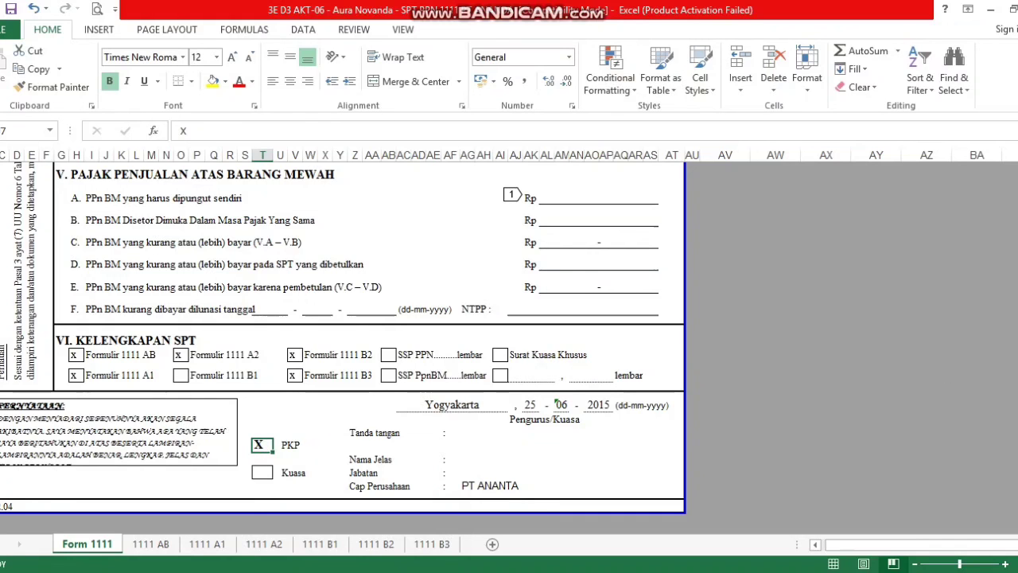
drag(1017, 455, 1017, 230)
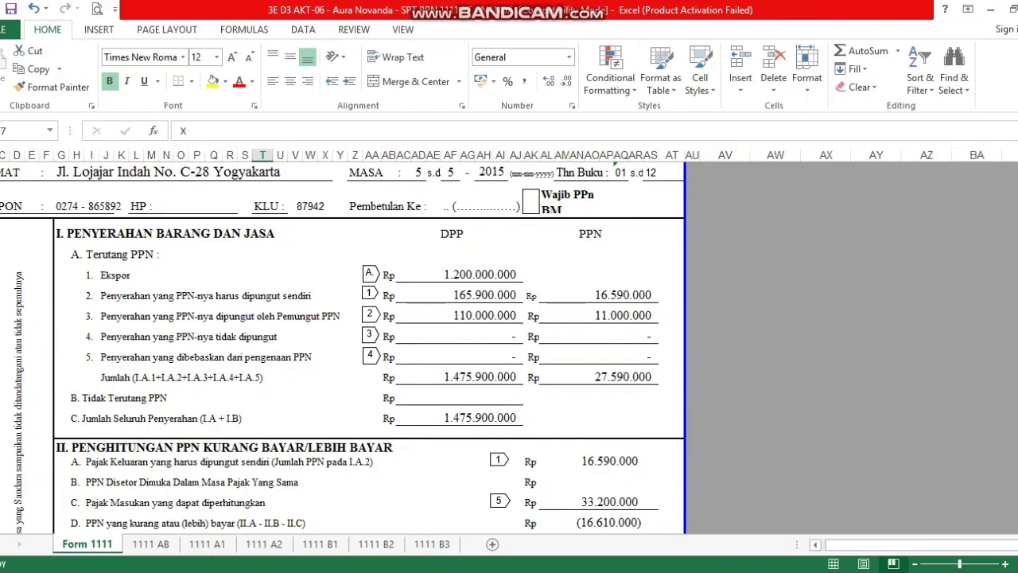